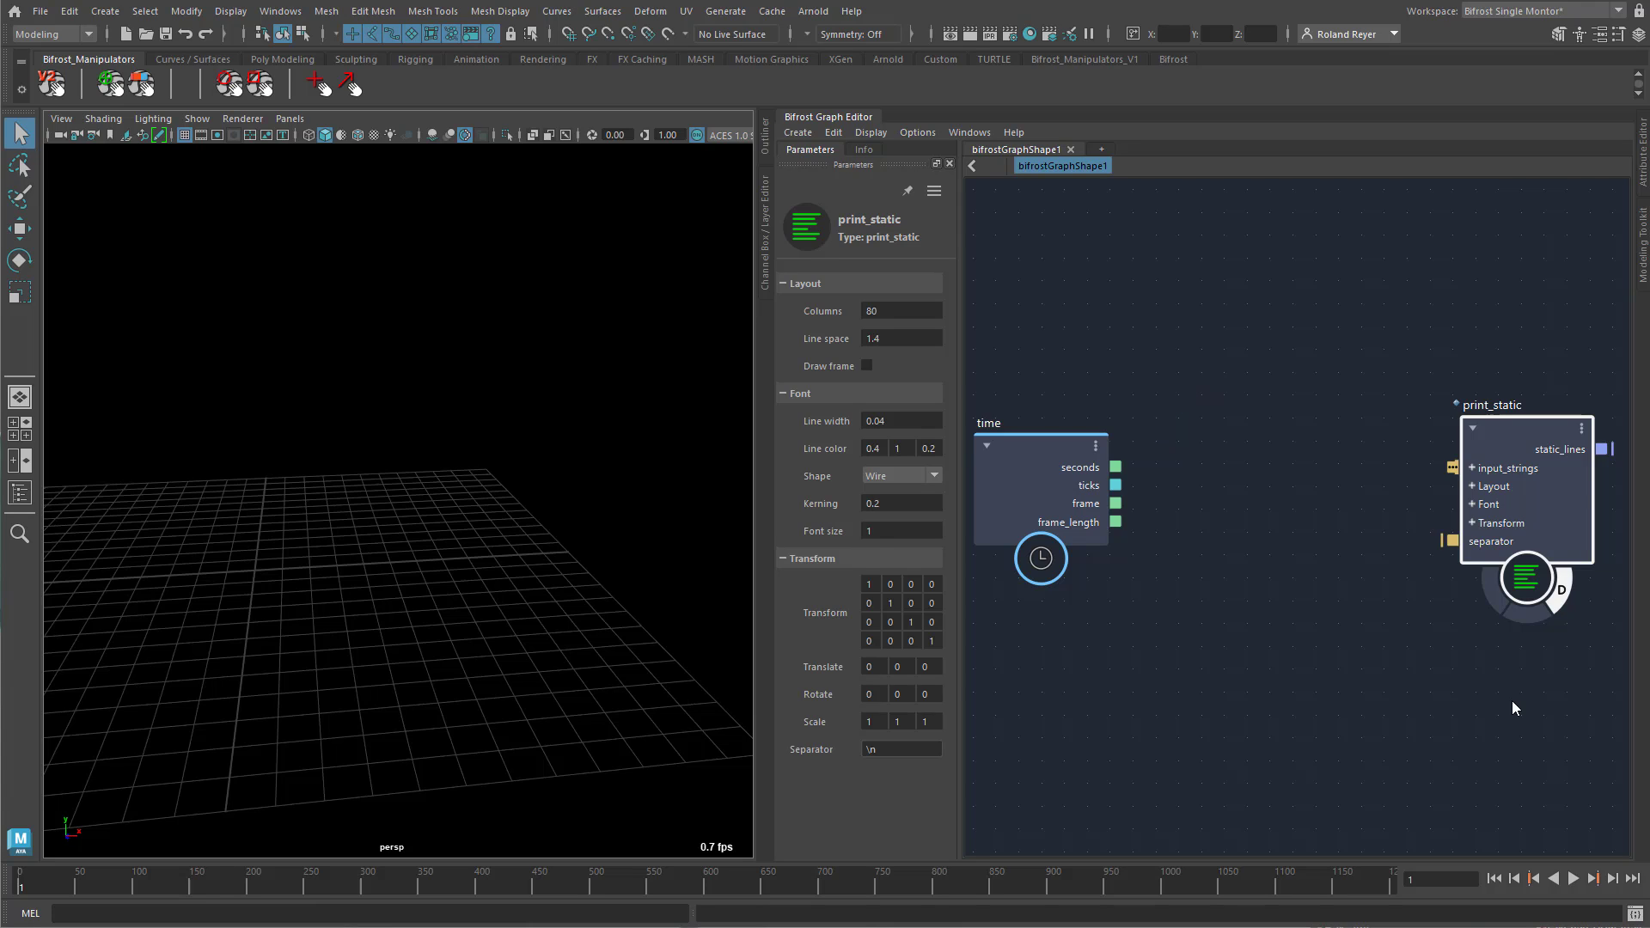
Create a string value node feeding print_static's input_strings and set its value to "Description"
right_click(1450, 465)
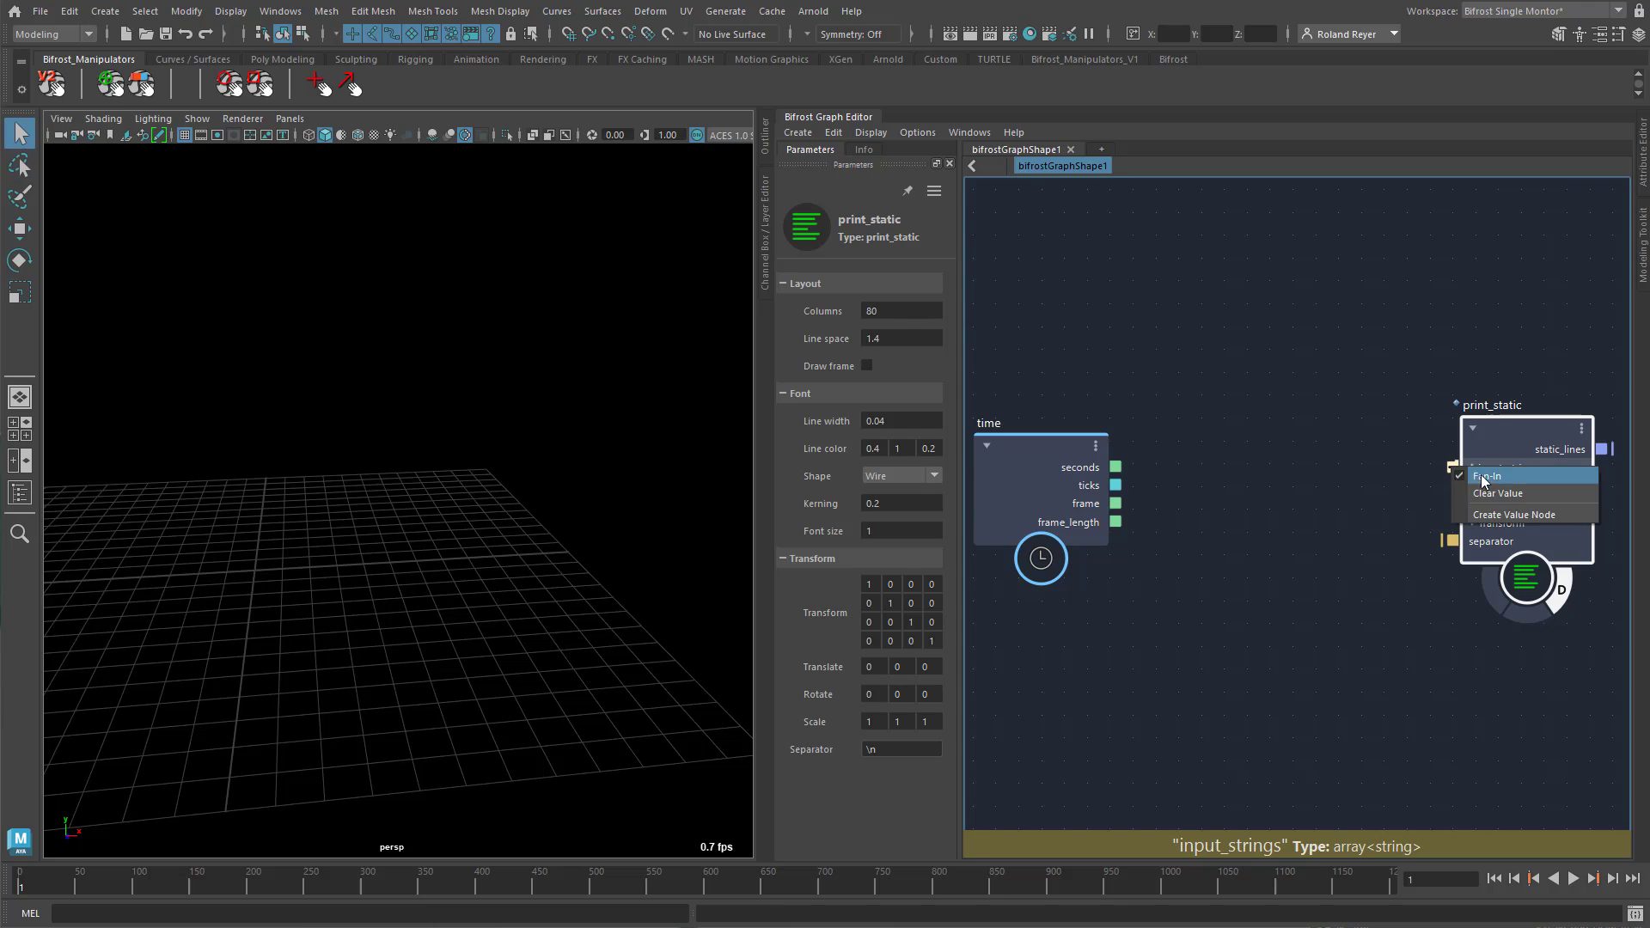
left_click(1510, 516)
left_click_drag(1336, 481, 1305, 356)
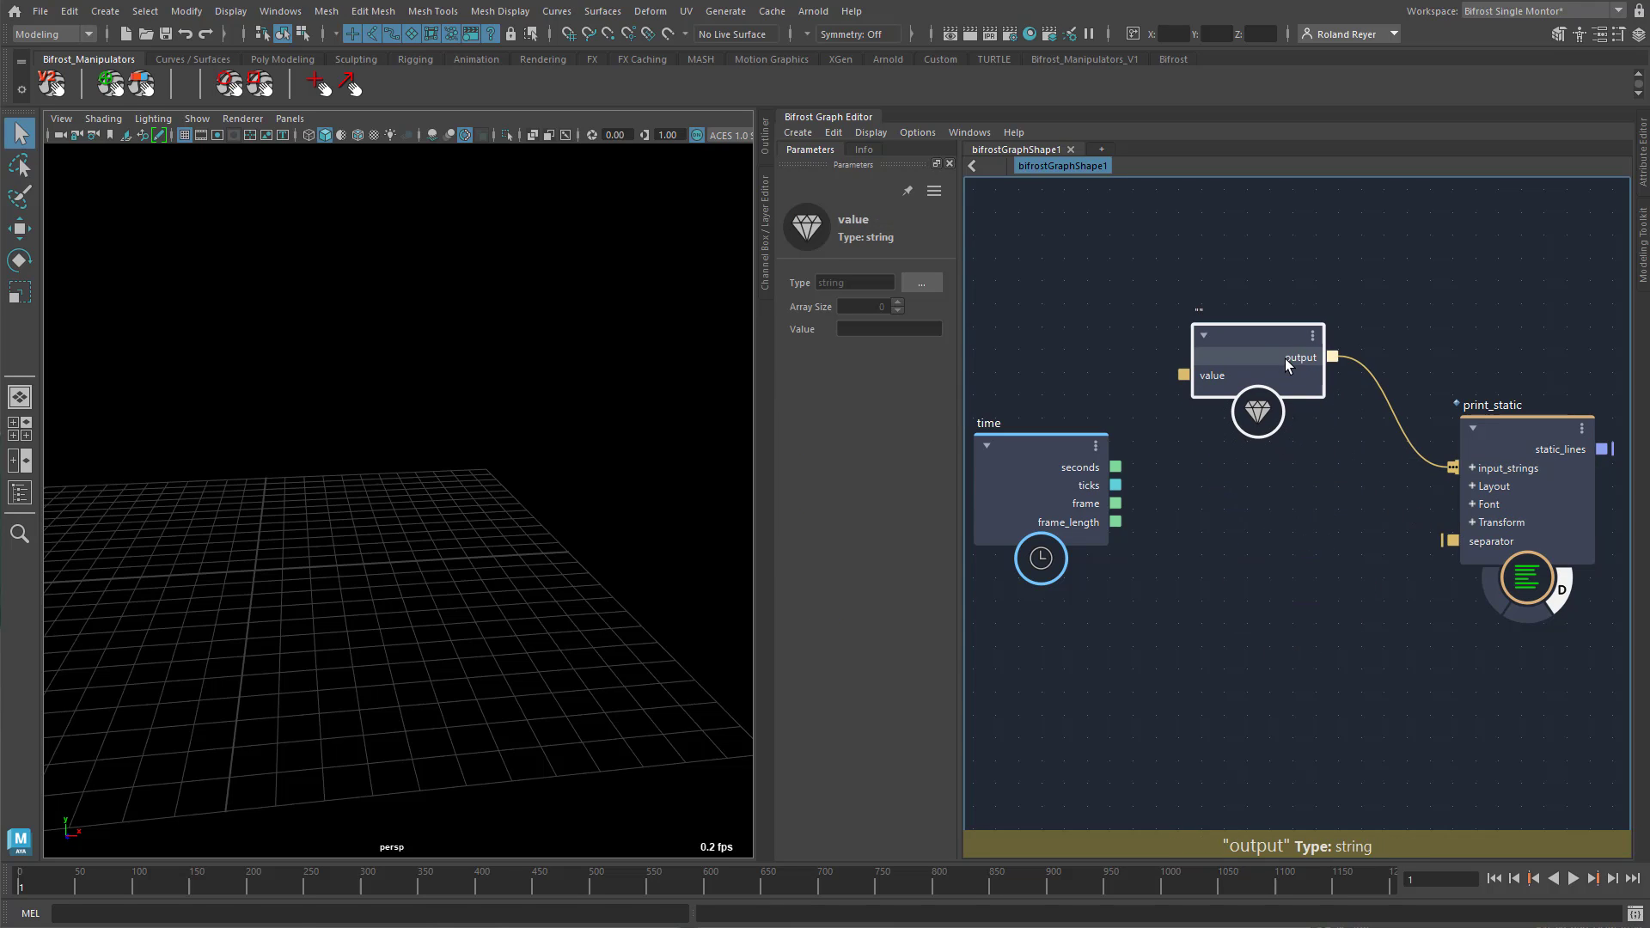
left_click(890, 326)
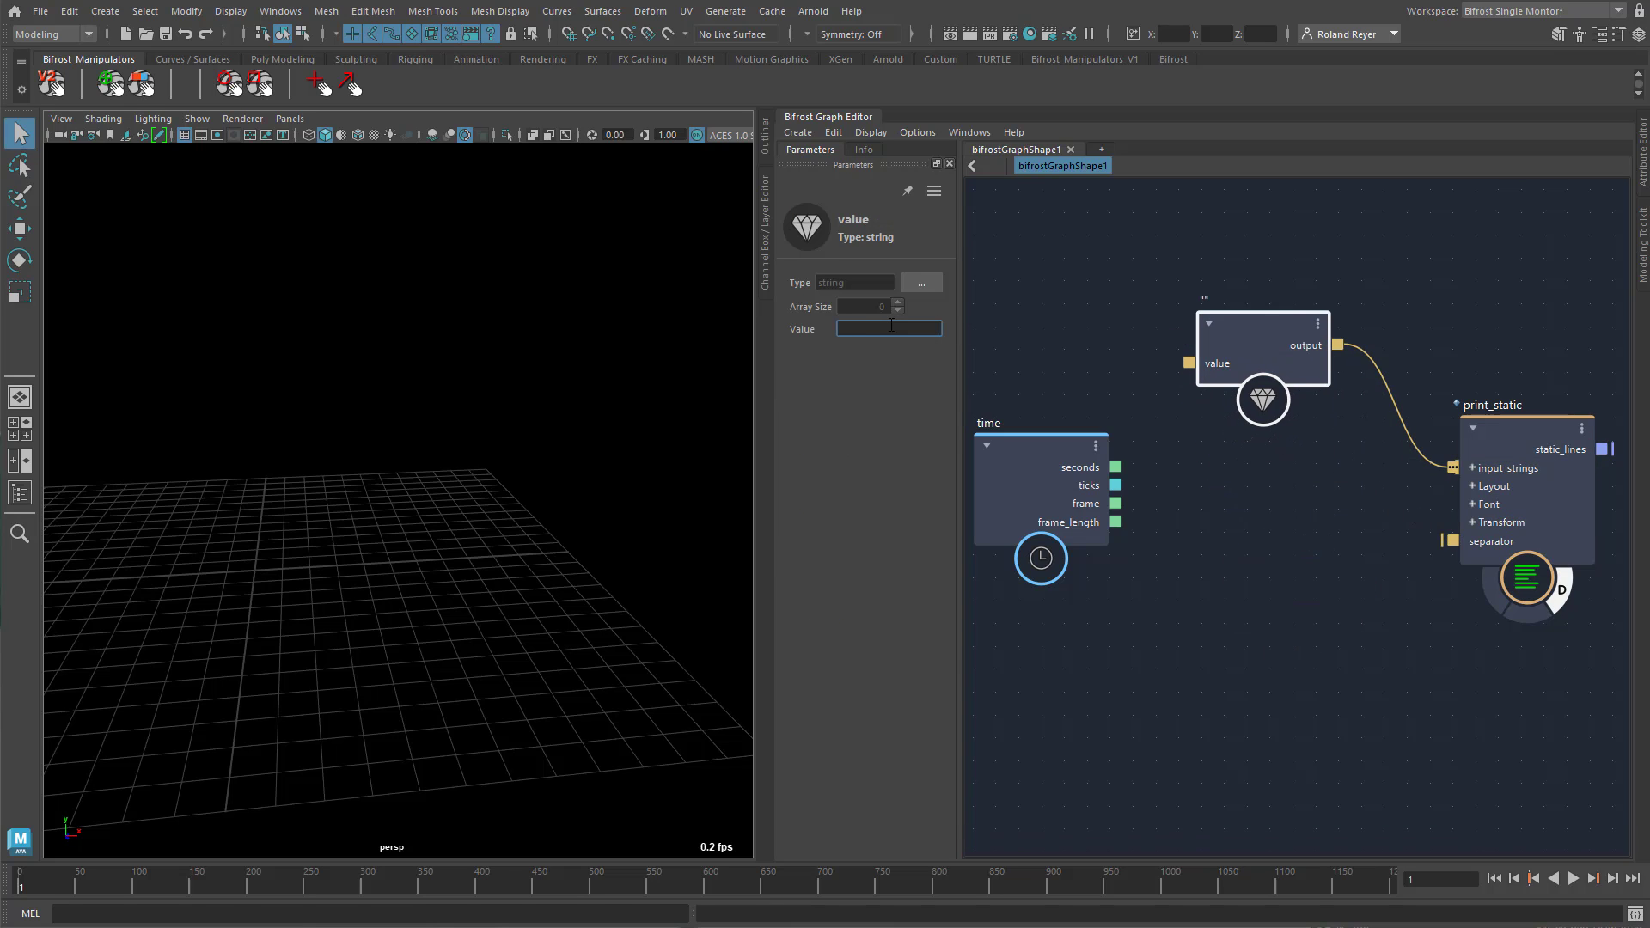
type("Description")
key("Return")
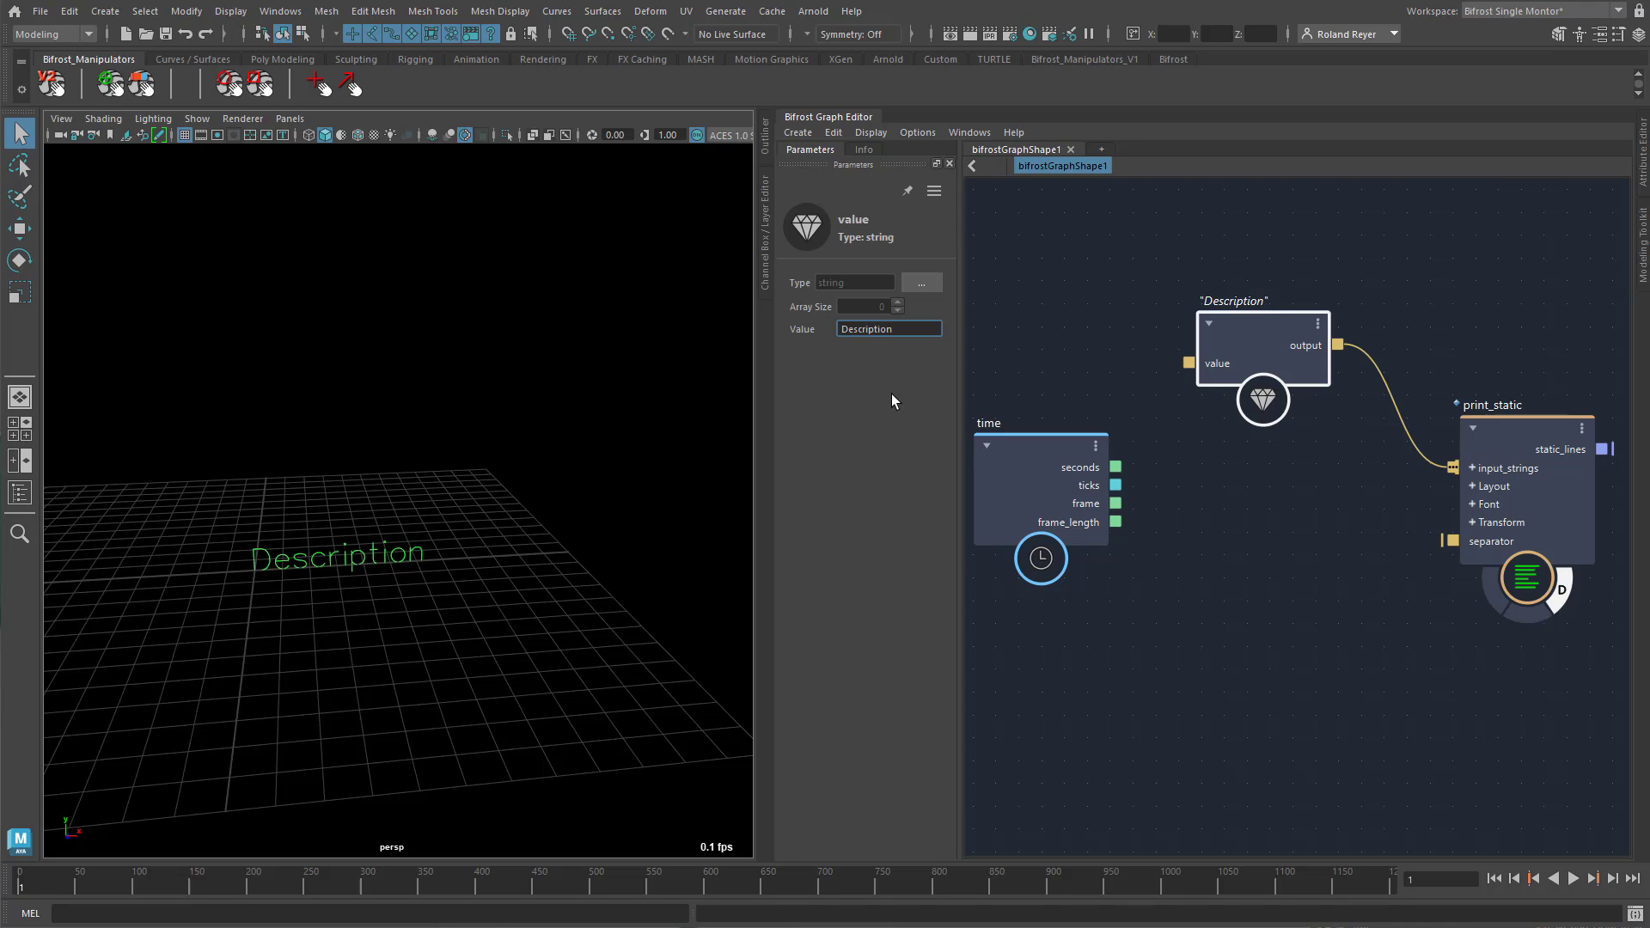
Convert the time node's frame output with a number_to_string node and connect its string output to print_static's input_strings
left_click(1115, 505)
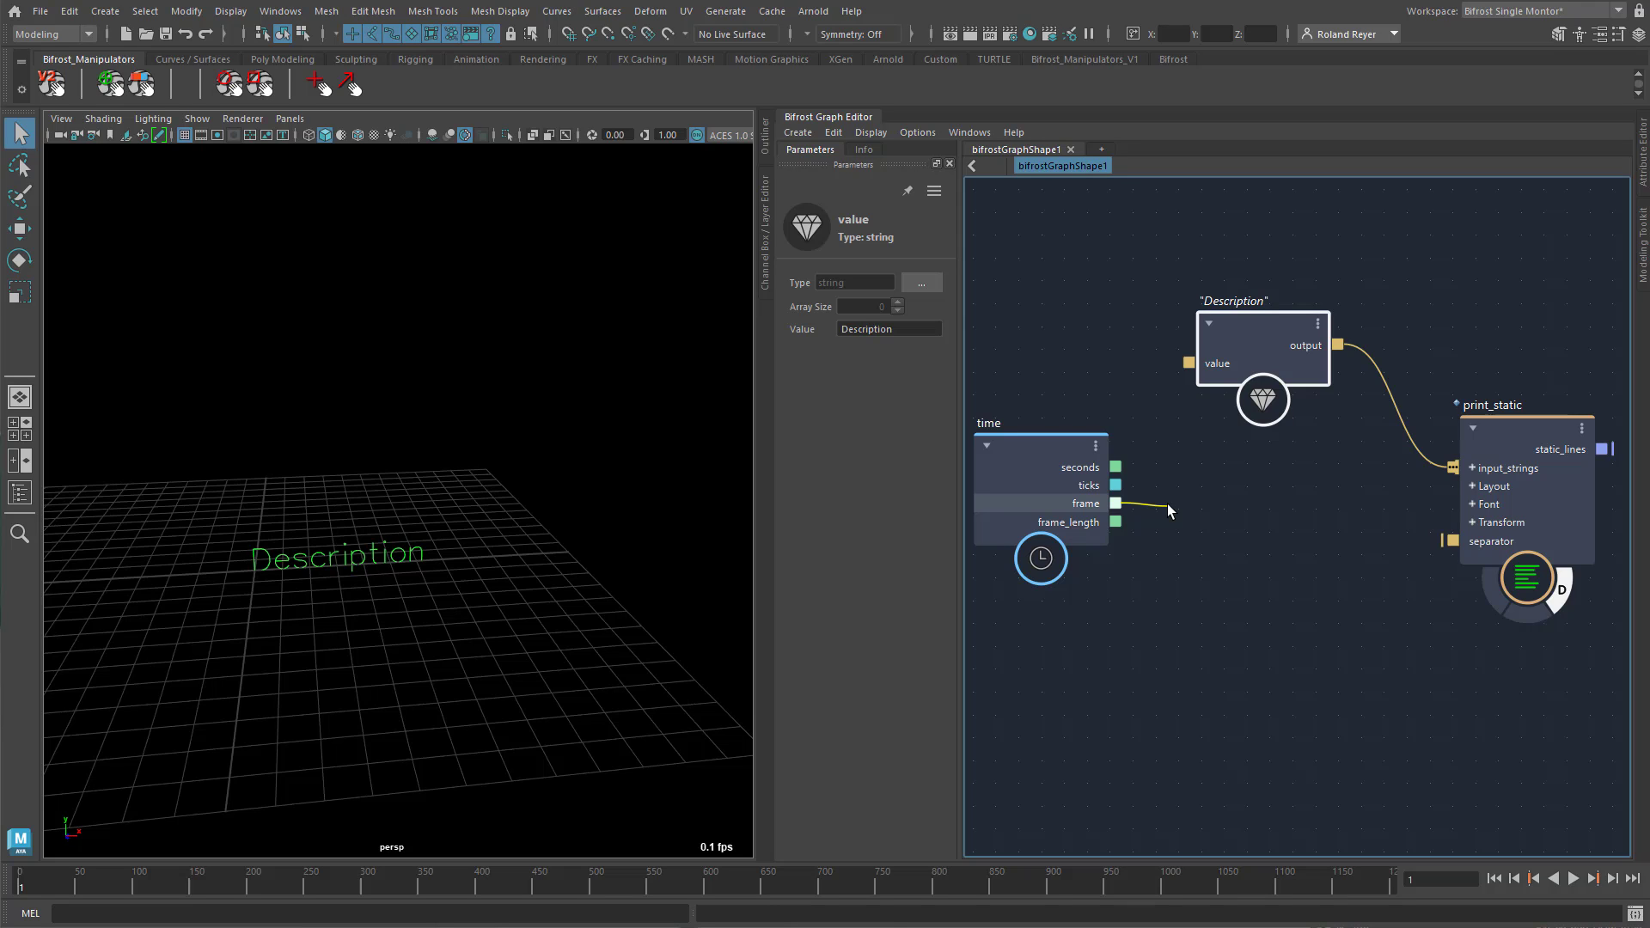
left_click_drag(1166, 504, 1167, 503)
type("num")
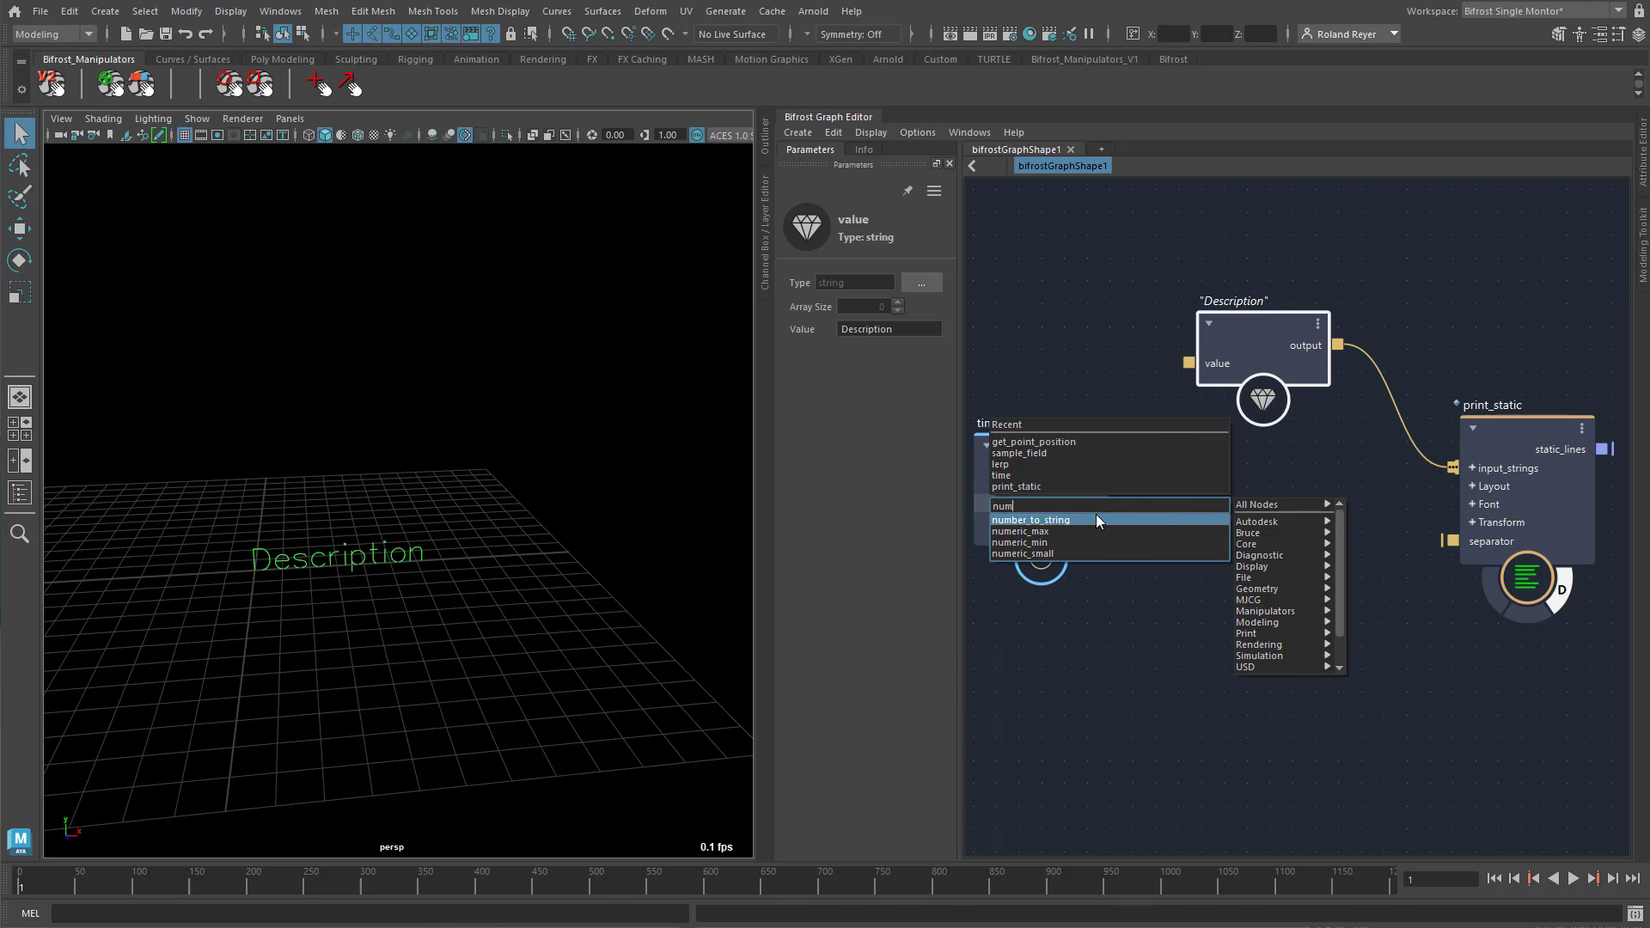
left_click(1096, 519)
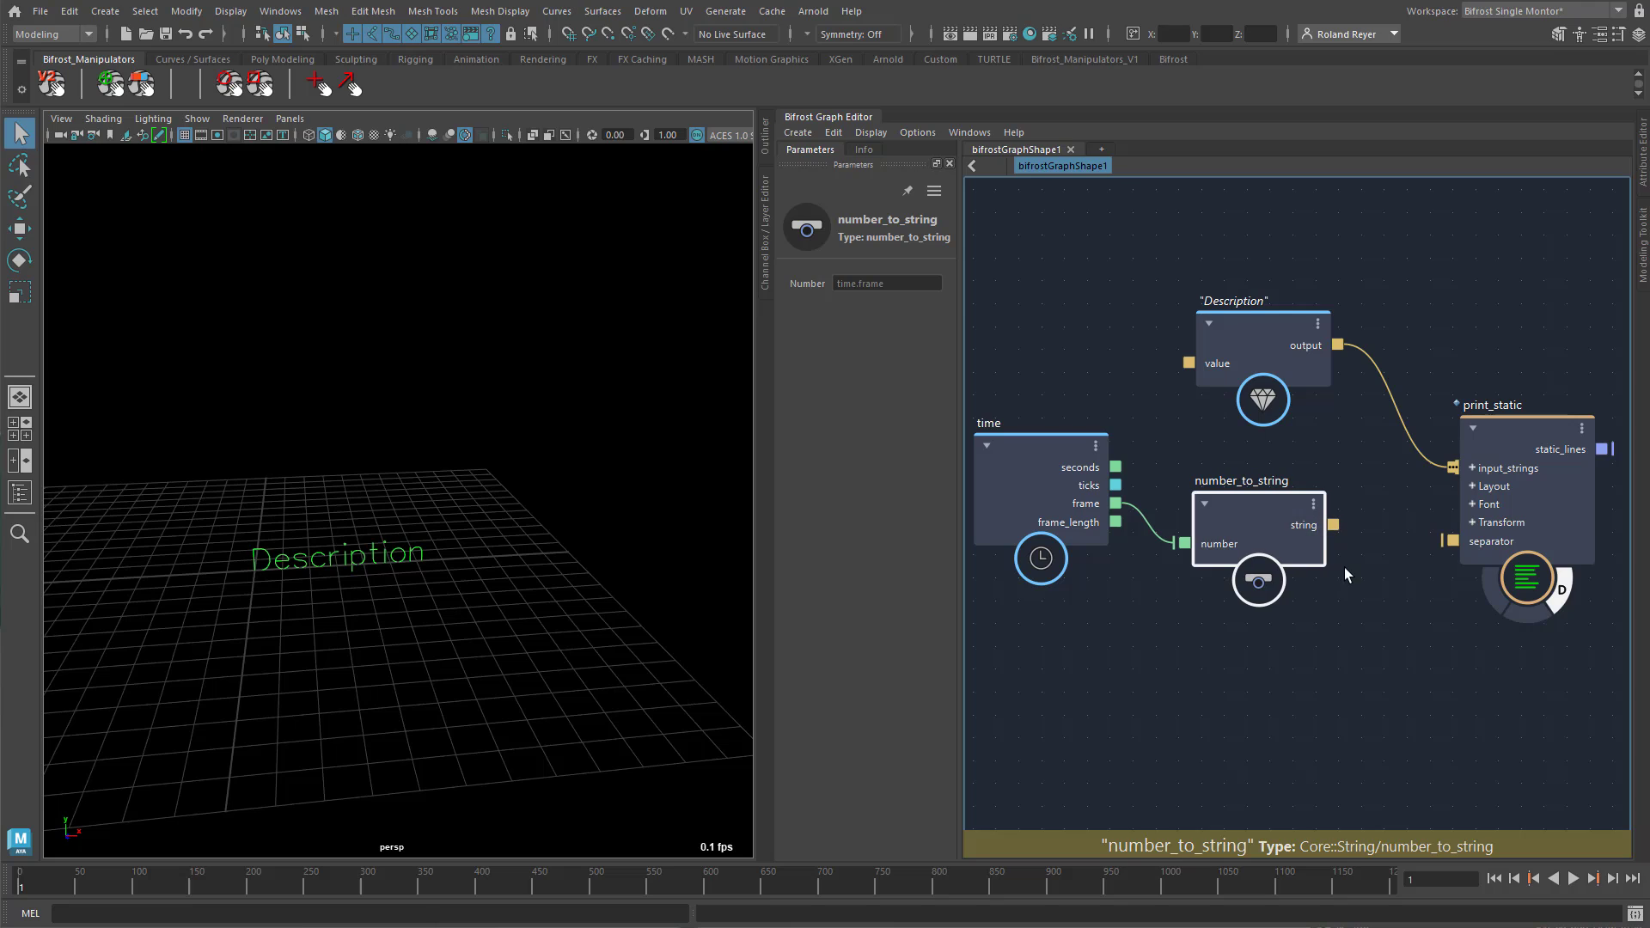
left_click_drag(1332, 524, 1454, 467)
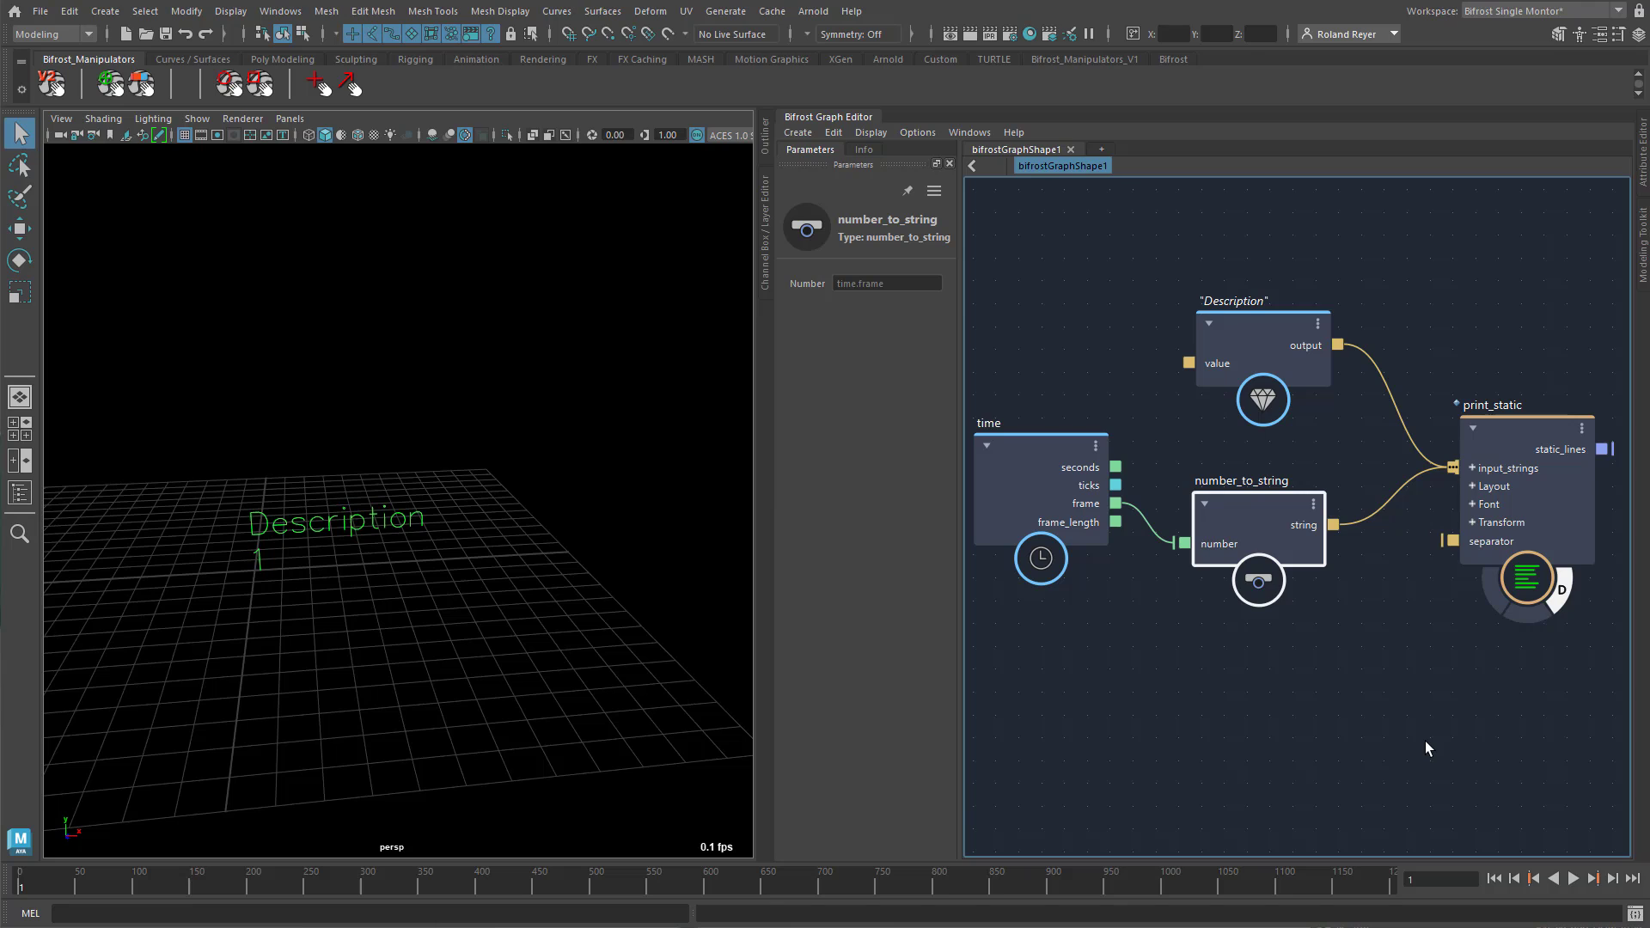
Inspect the separator parameter of the print_static node
left_click(1532, 423)
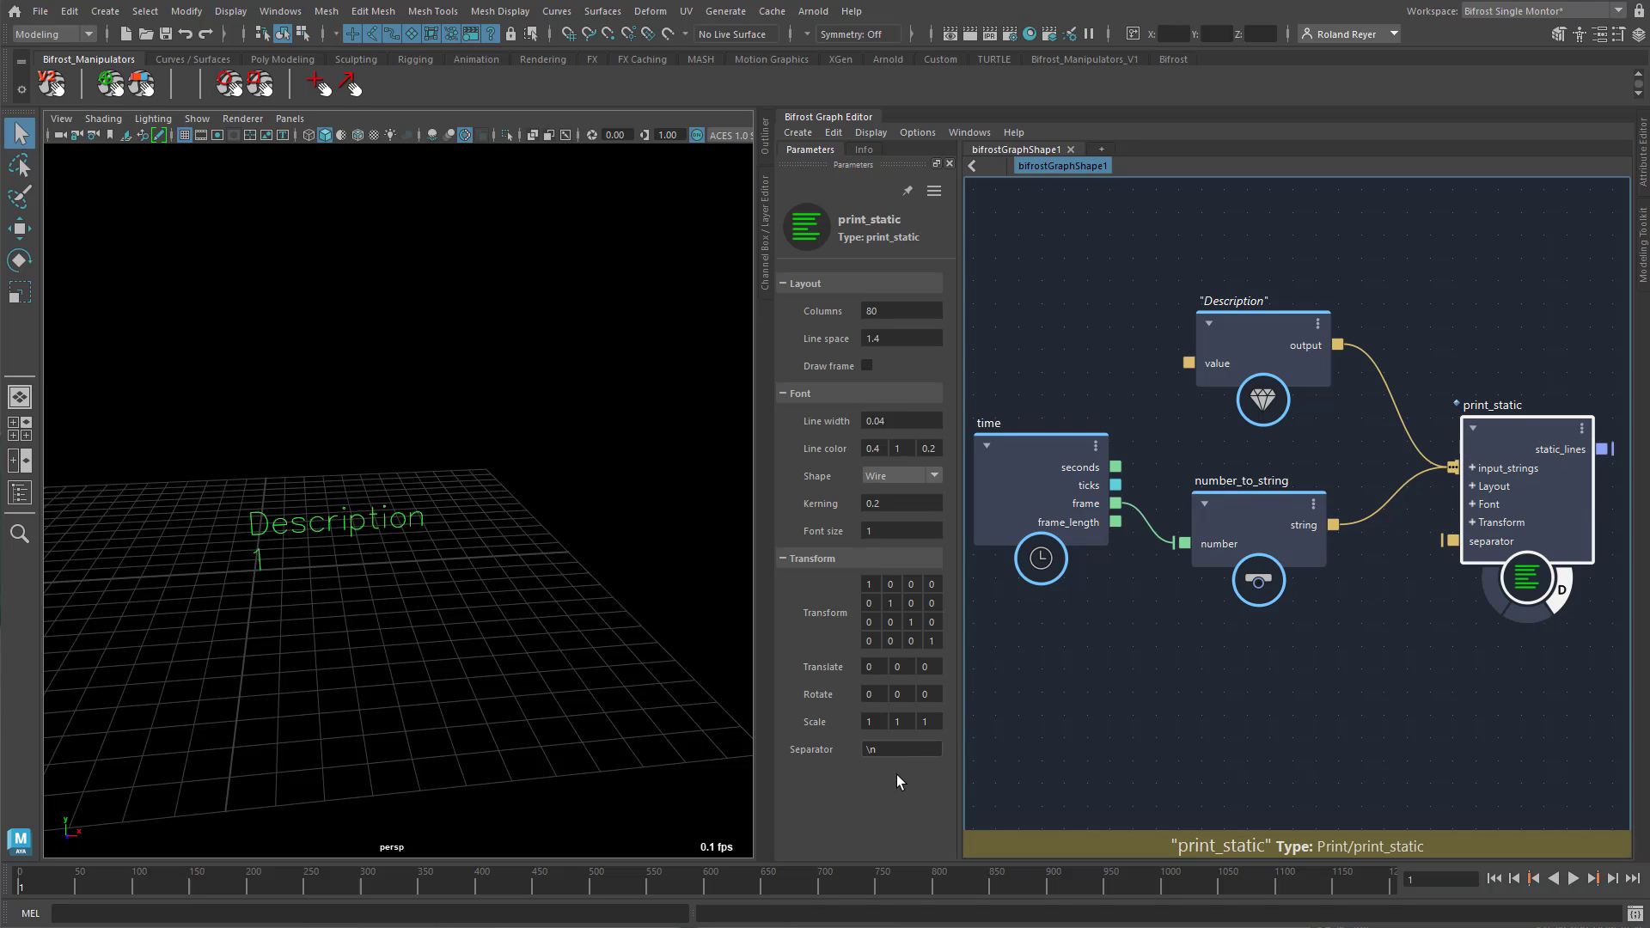
left_click(870, 750)
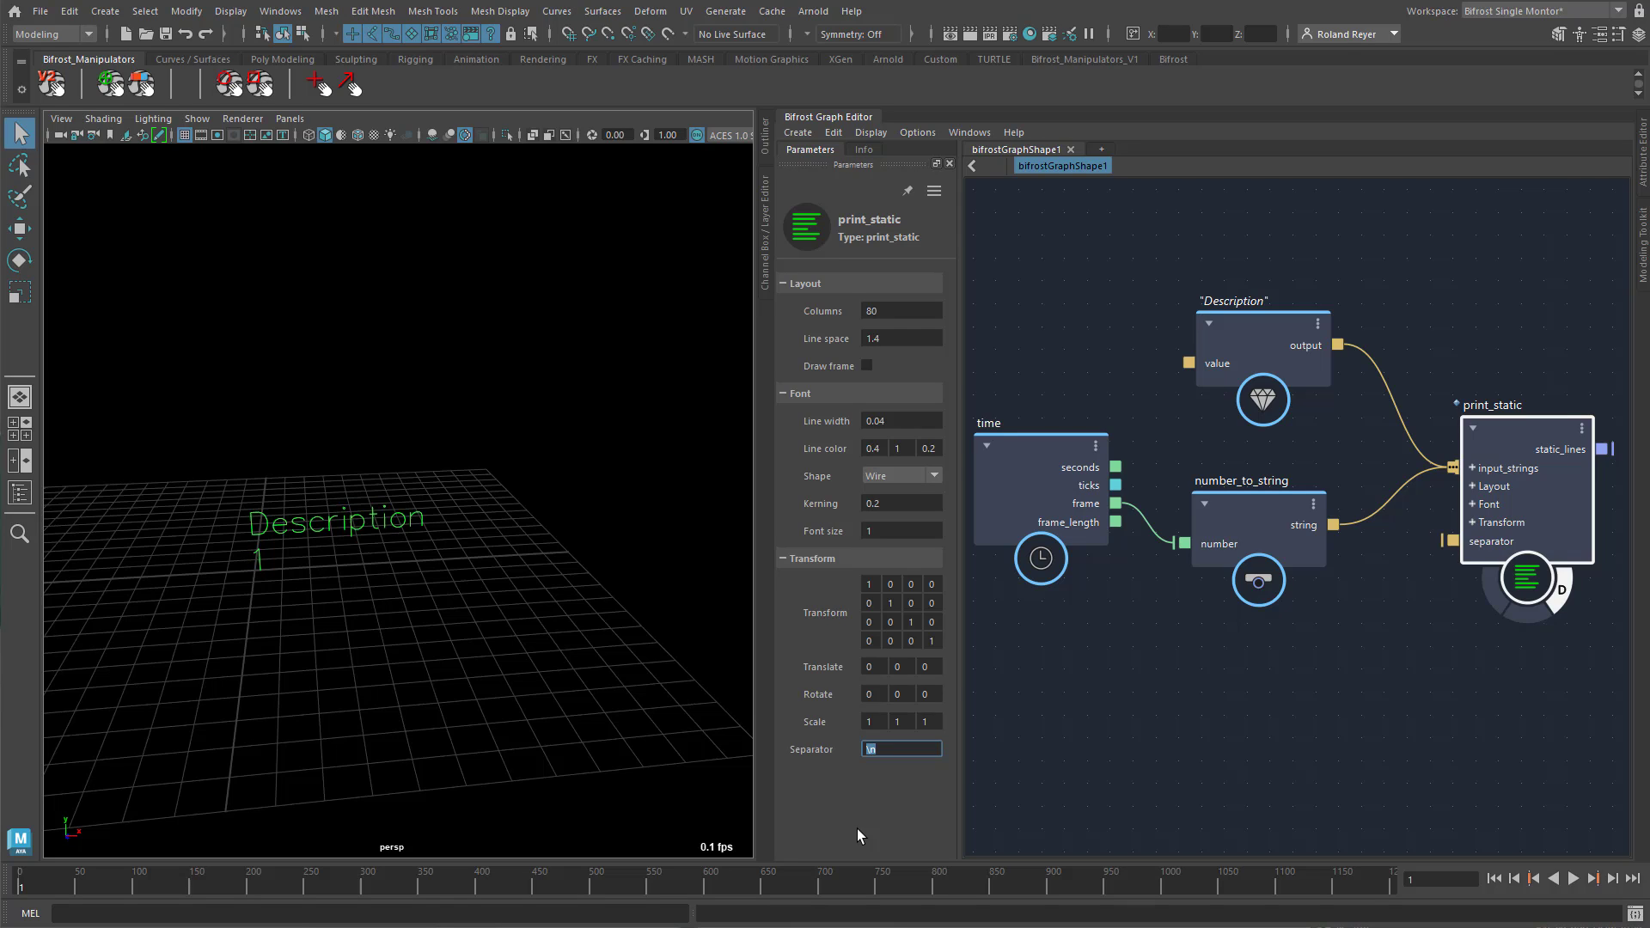
left_click(1158, 718)
Add a string_join node and place it between the string nodes and print_static, moving print_static aside to make room
middle_click_drag(1272, 709, 1219, 629)
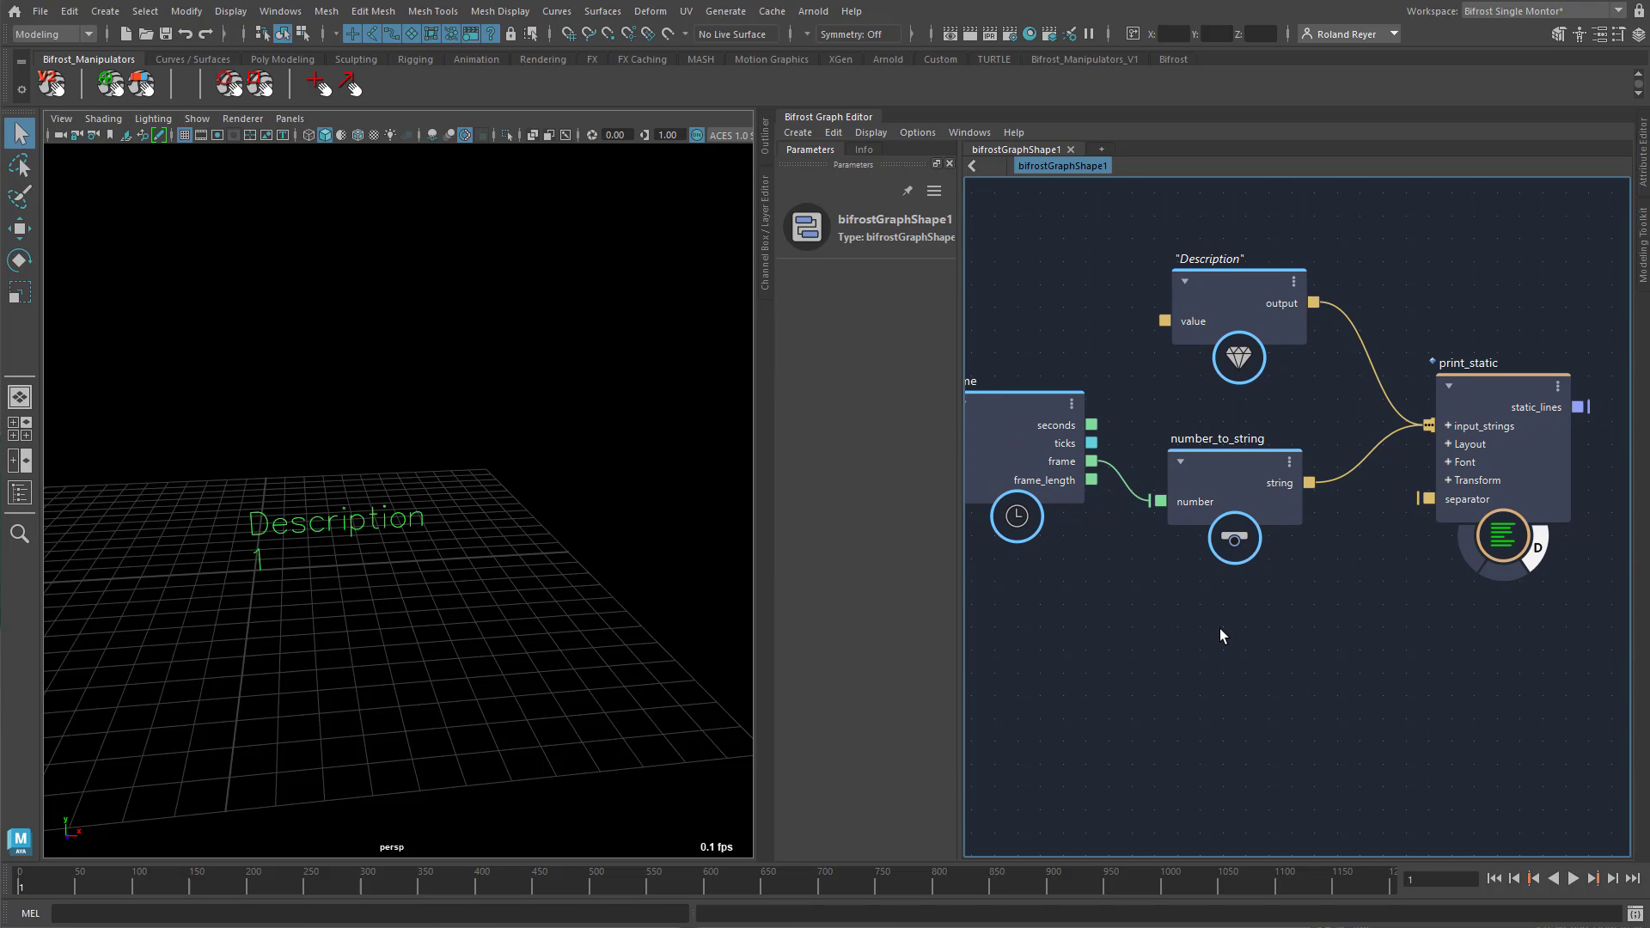
key("Tab")
type("join")
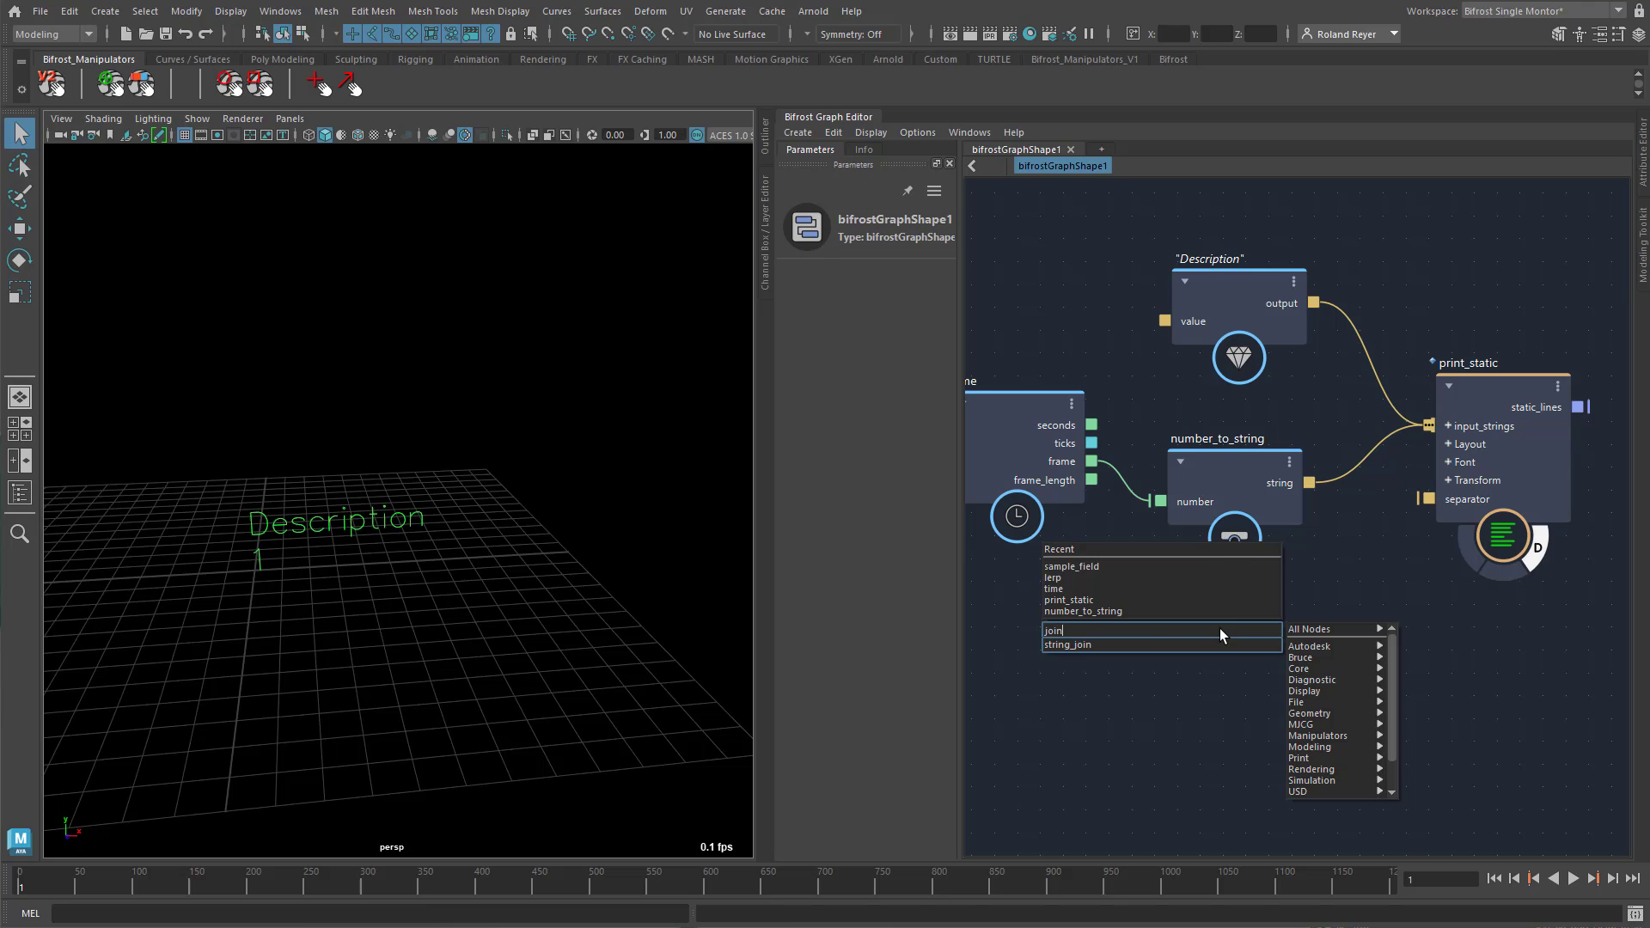
key("Return")
left_click_drag(1515, 482, 1646, 478)
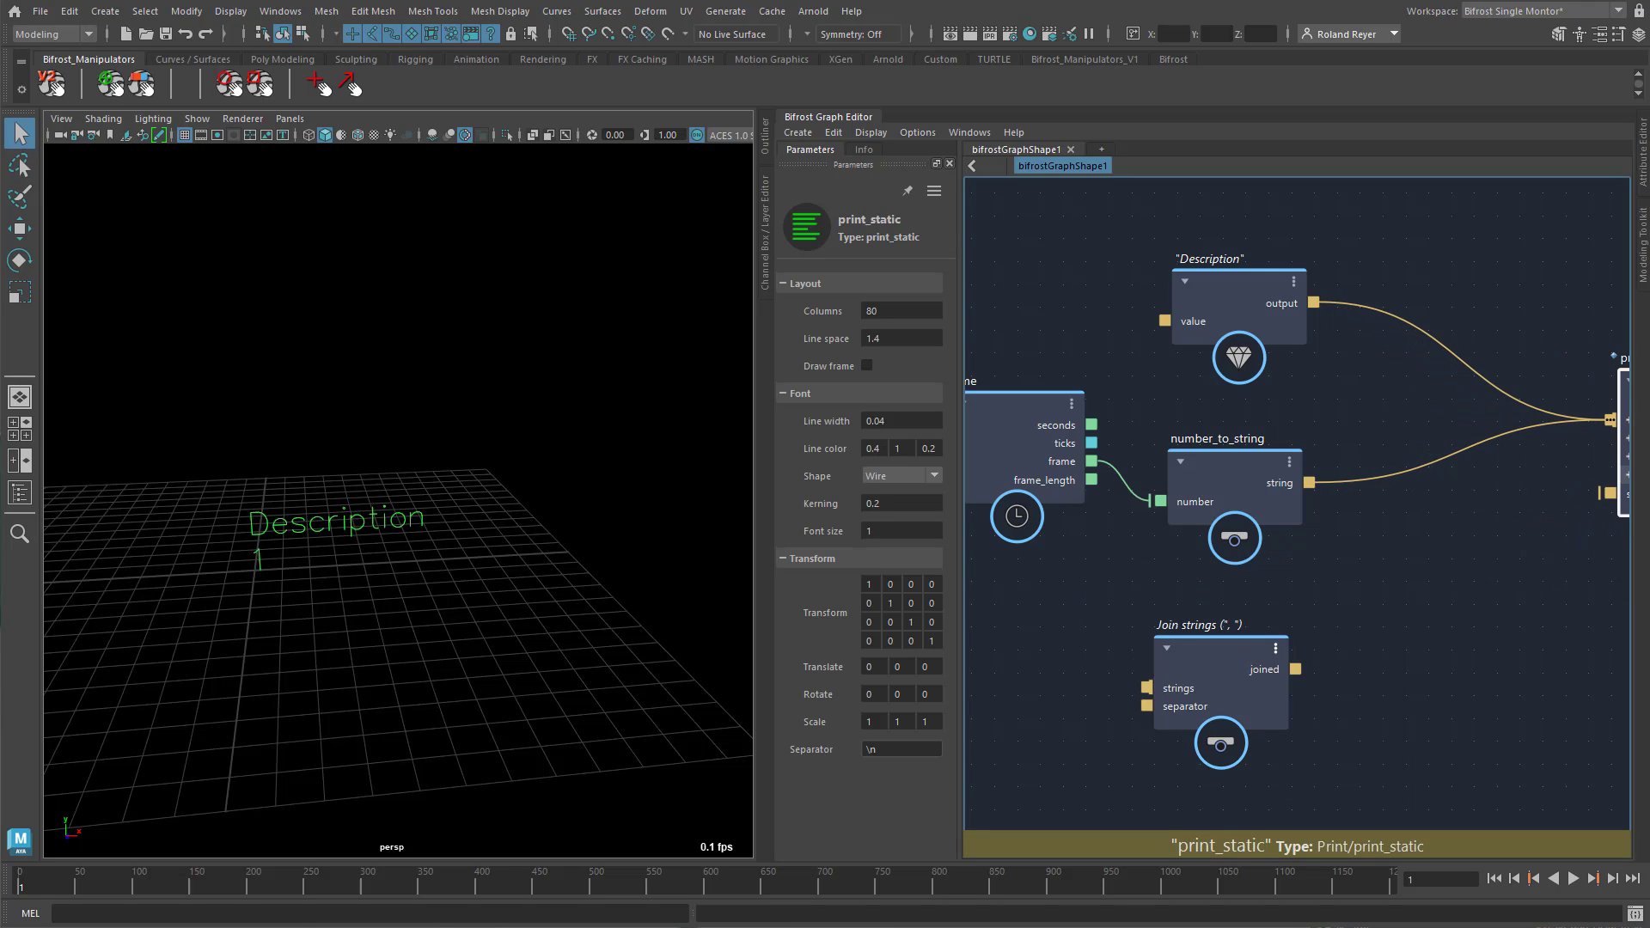
left_click_drag(1237, 682, 1472, 533)
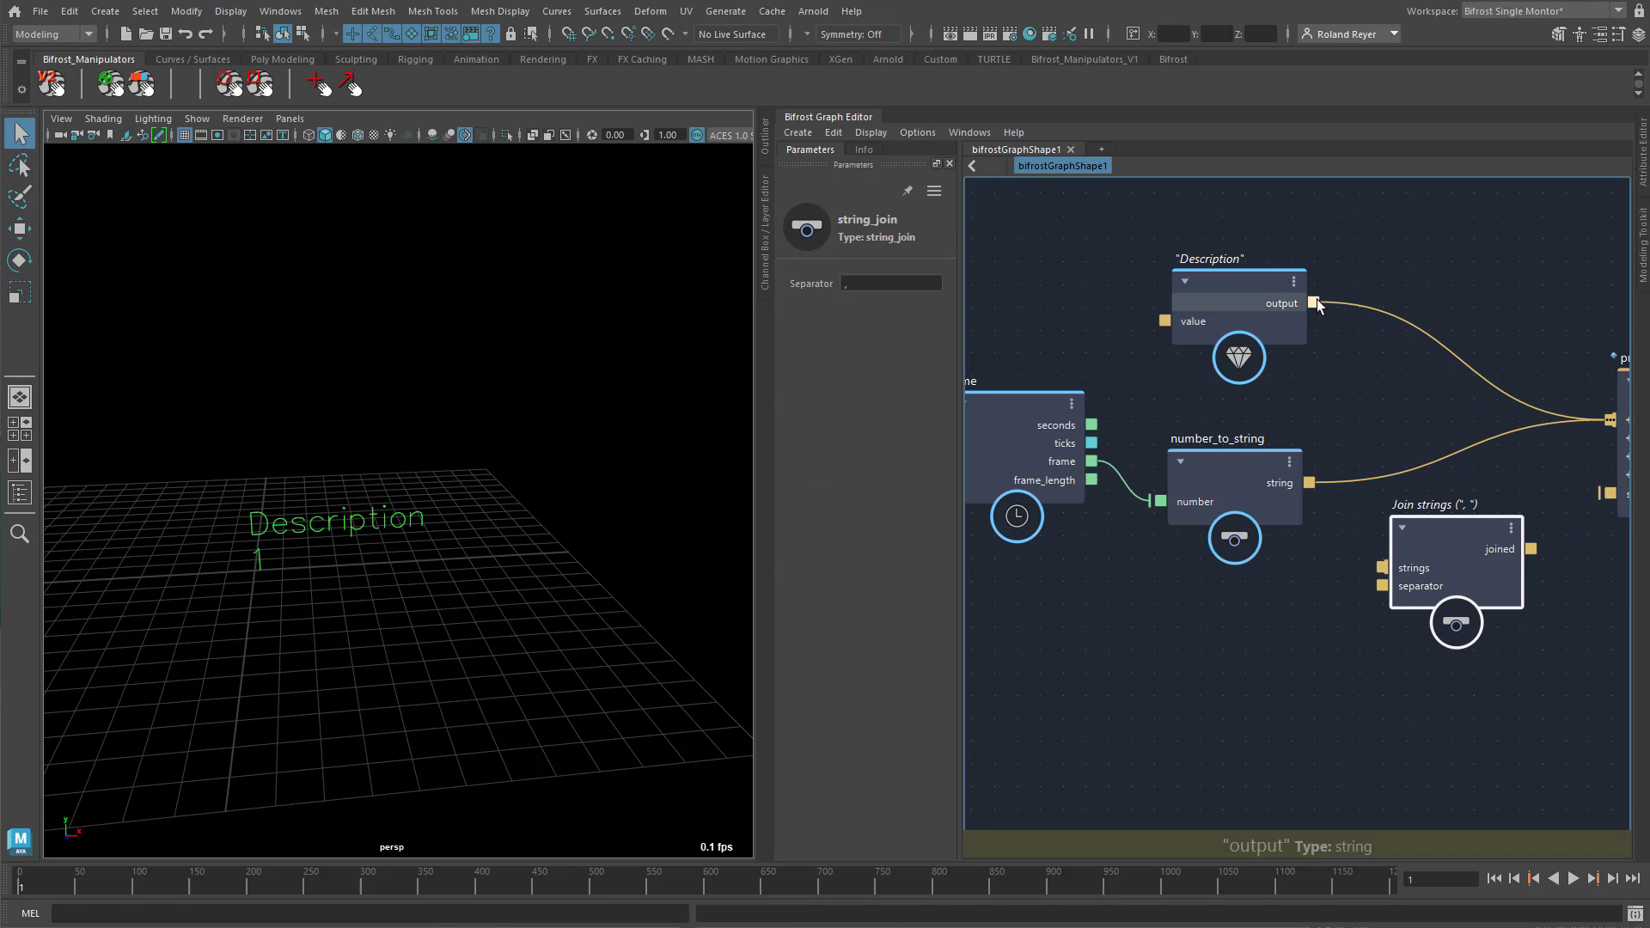
Enable fan-in on string_join's strings port and feed it the "Description" value and the number_to_string output
left_click_drag(1313, 302, 1382, 567)
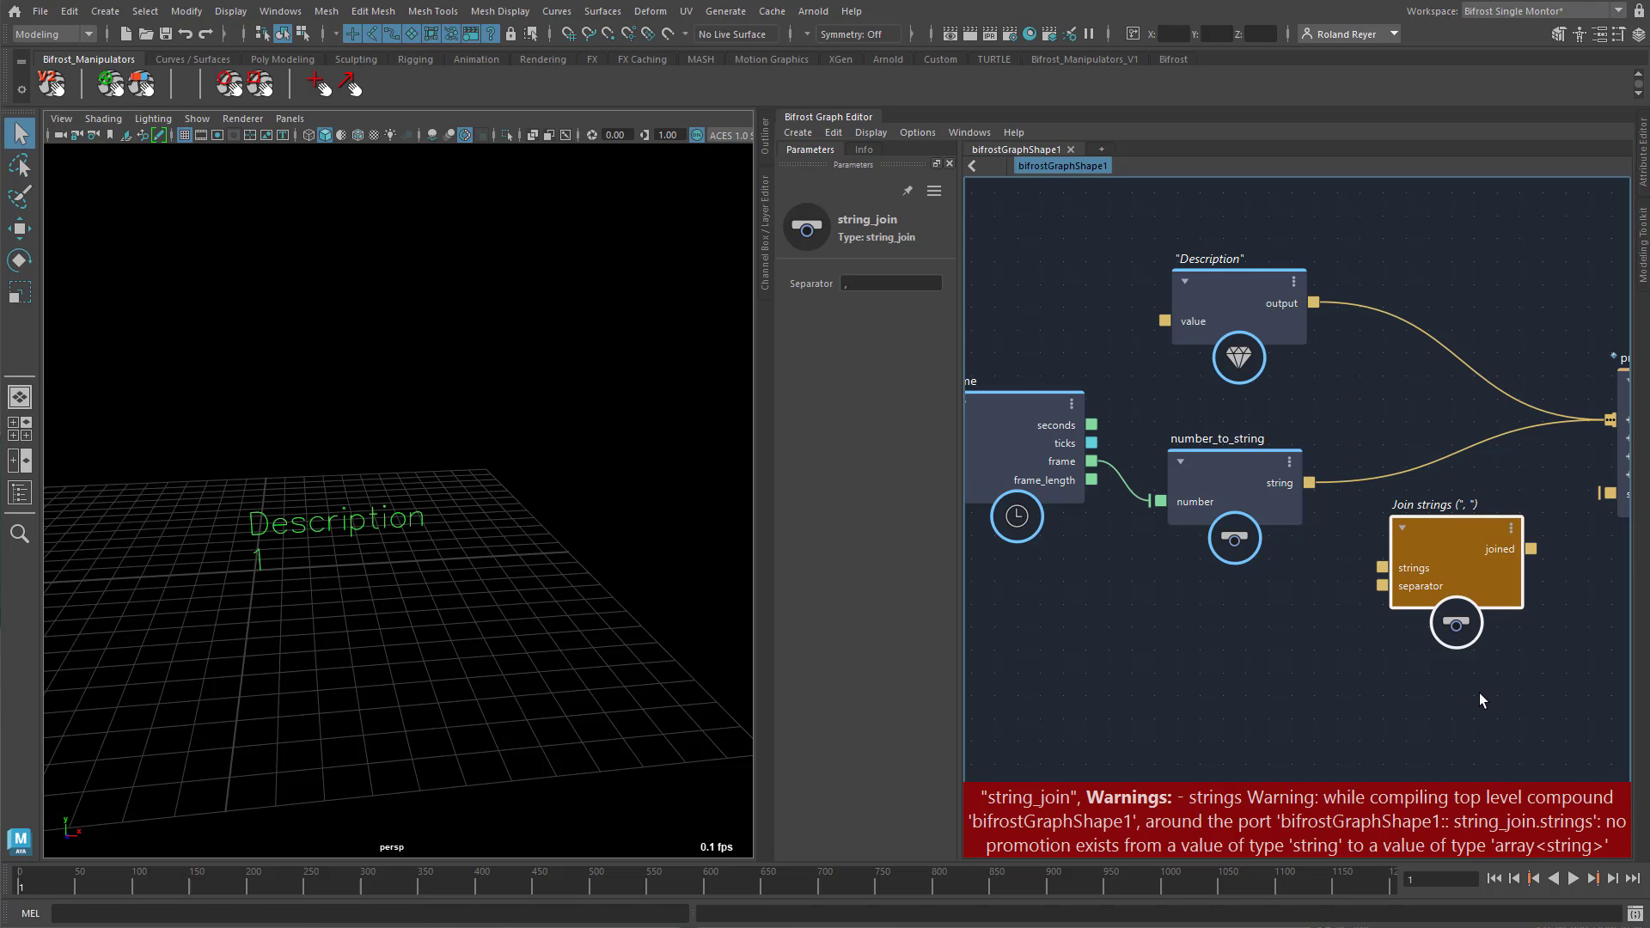
right_click(1408, 566)
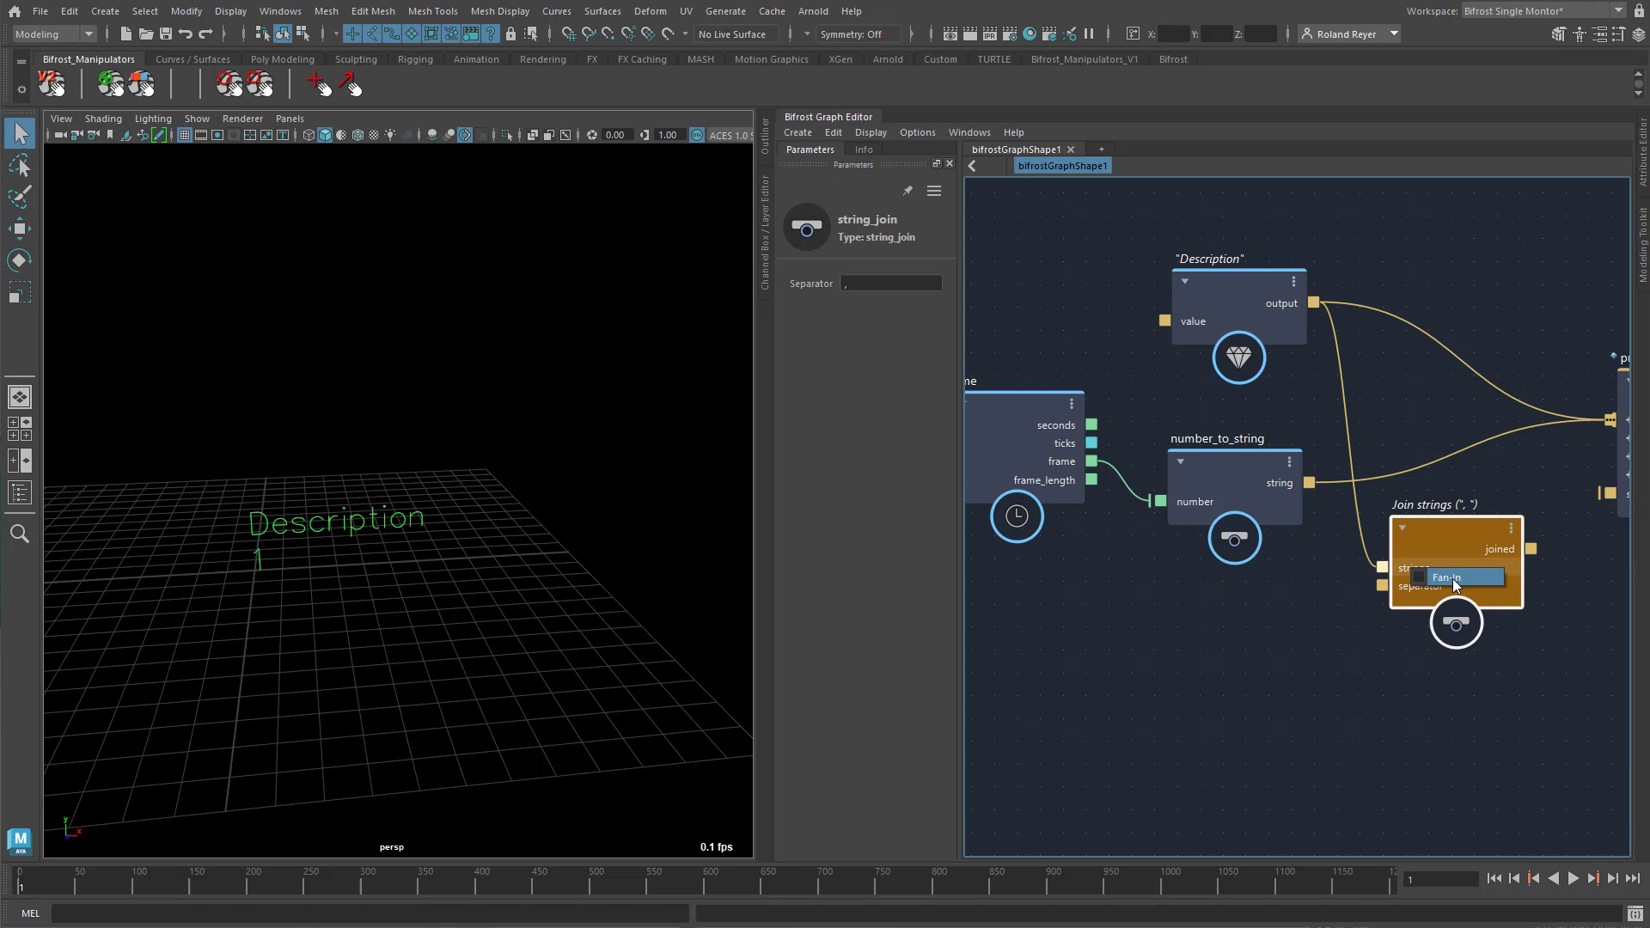
left_click(1450, 577)
left_click_drag(1306, 486, 1382, 567)
Cut both direct connections into print_static and set the string_join separator to " = "
middle_click_drag(1378, 613, 1169, 688)
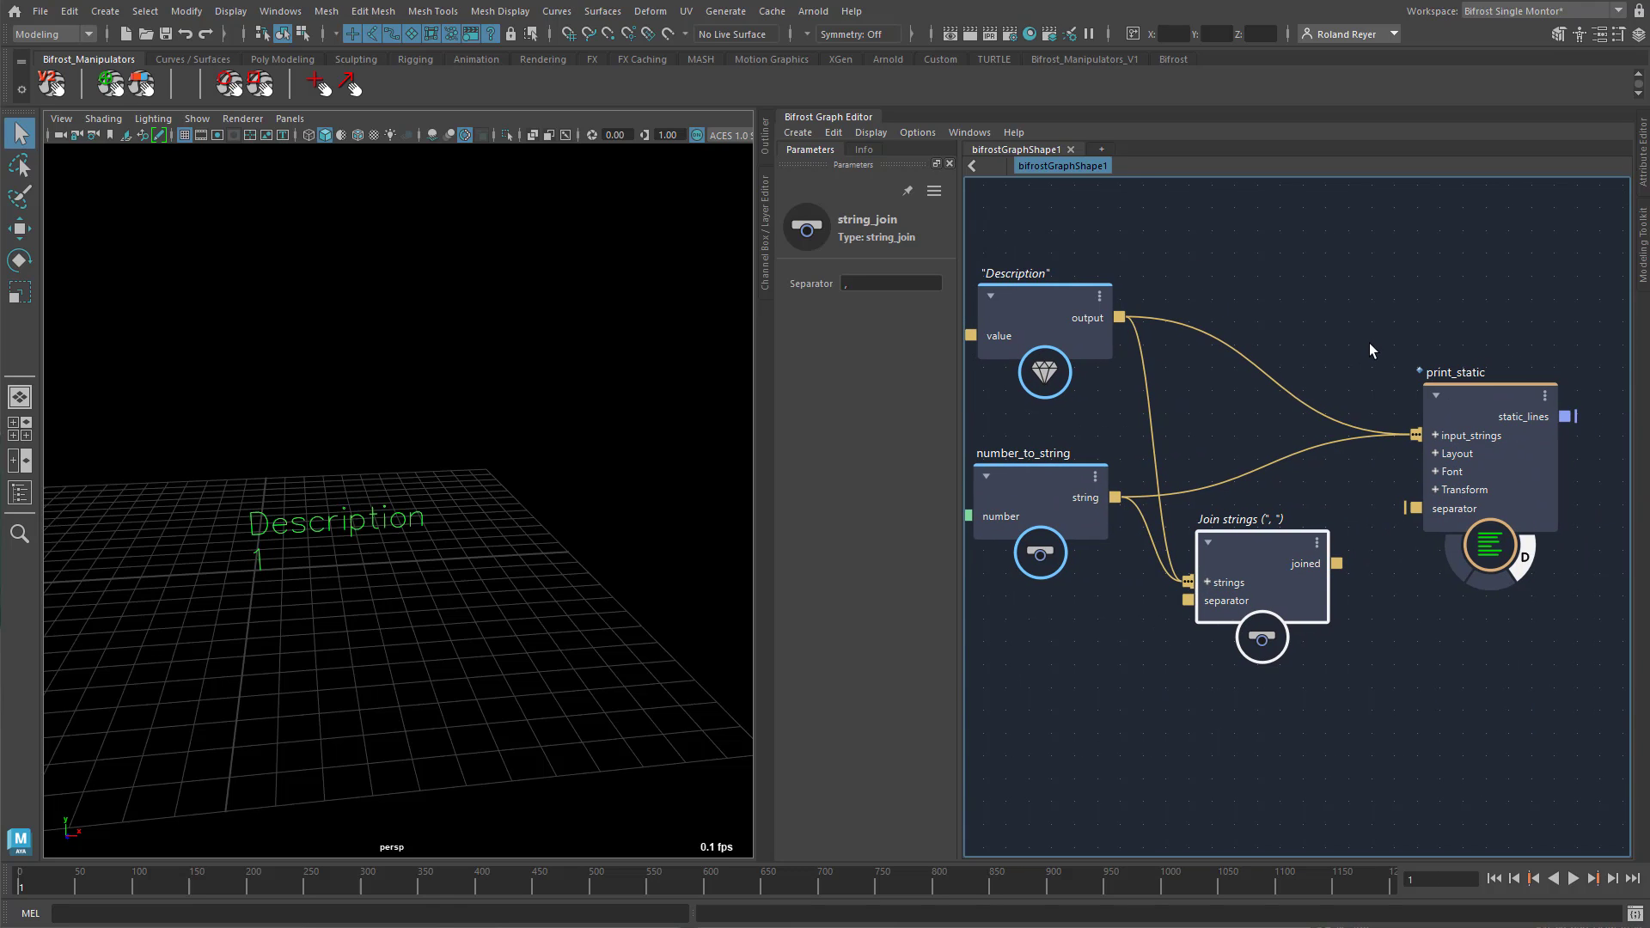
left_click_drag(1371, 335, 1370, 524, "ctrl+alt+shift")
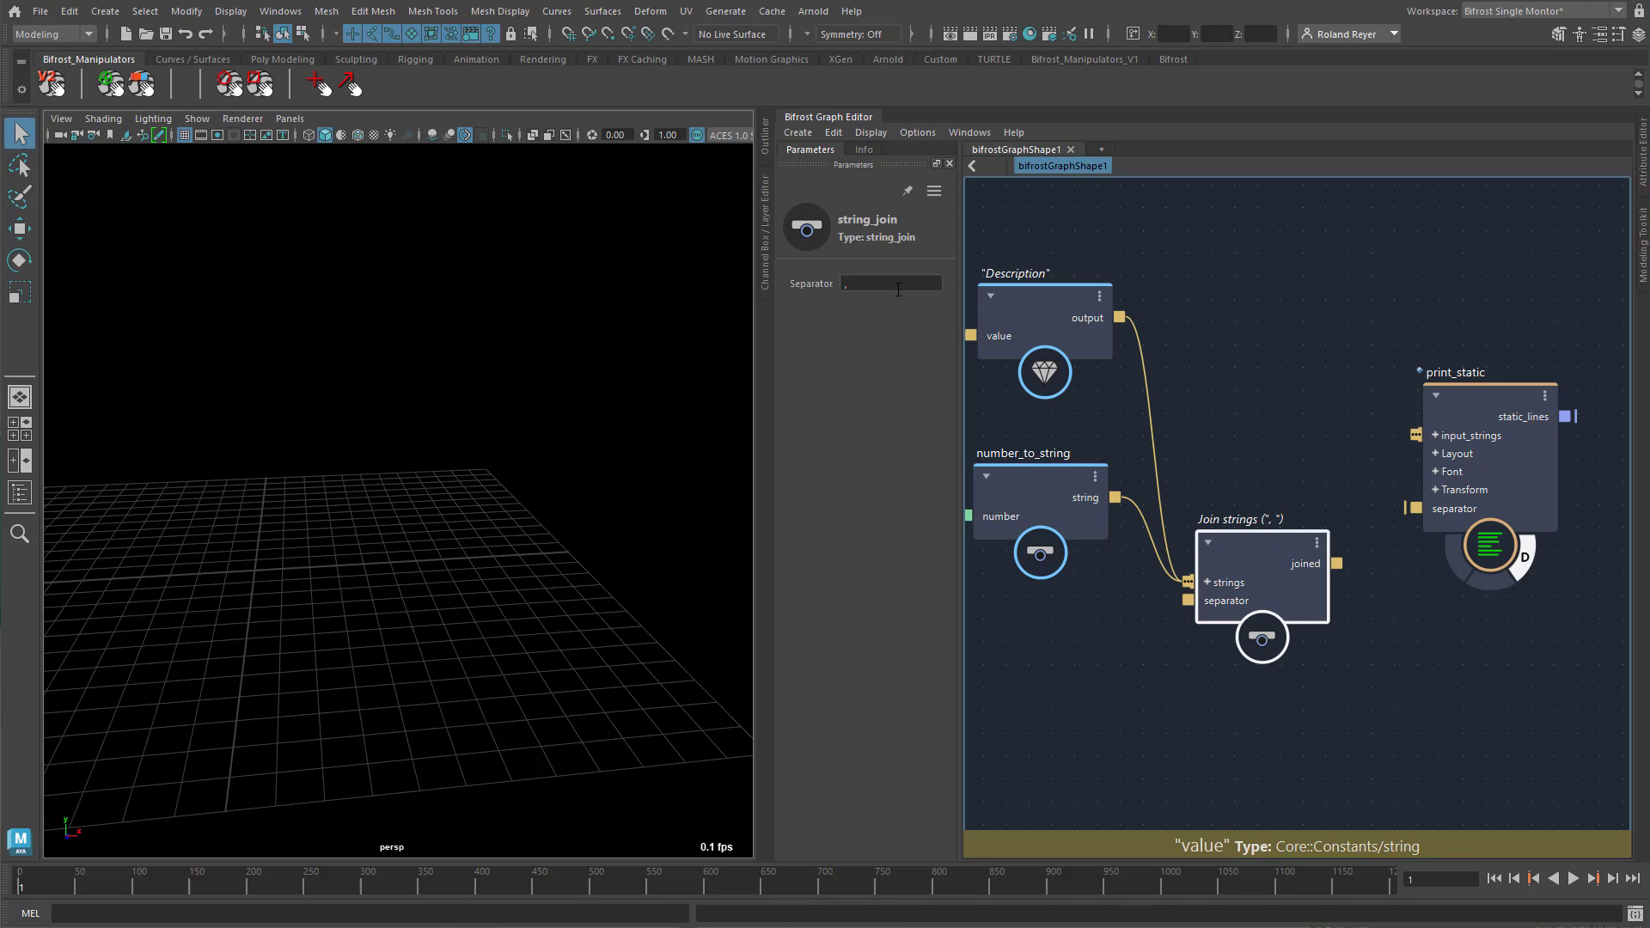
left_click_drag(869, 283, 803, 283)
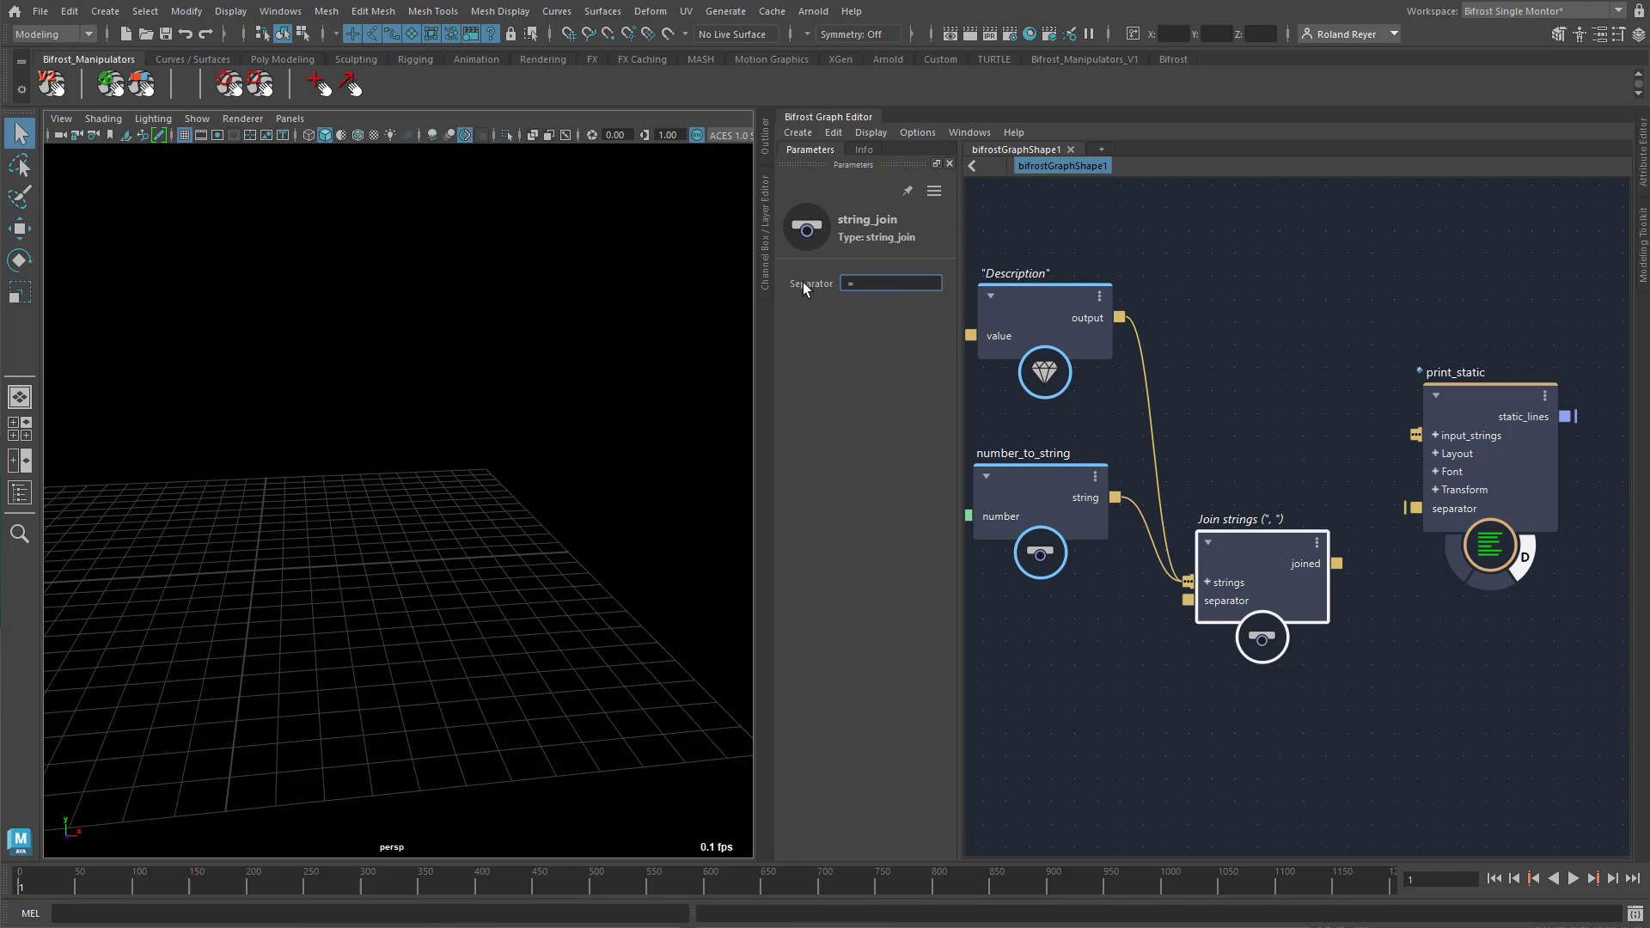
key("Return")
Connect string_join's joined output to print_static's input_strings, tidy the node layout and view the printed text from another angle
left_click_drag(1336, 563, 1418, 435)
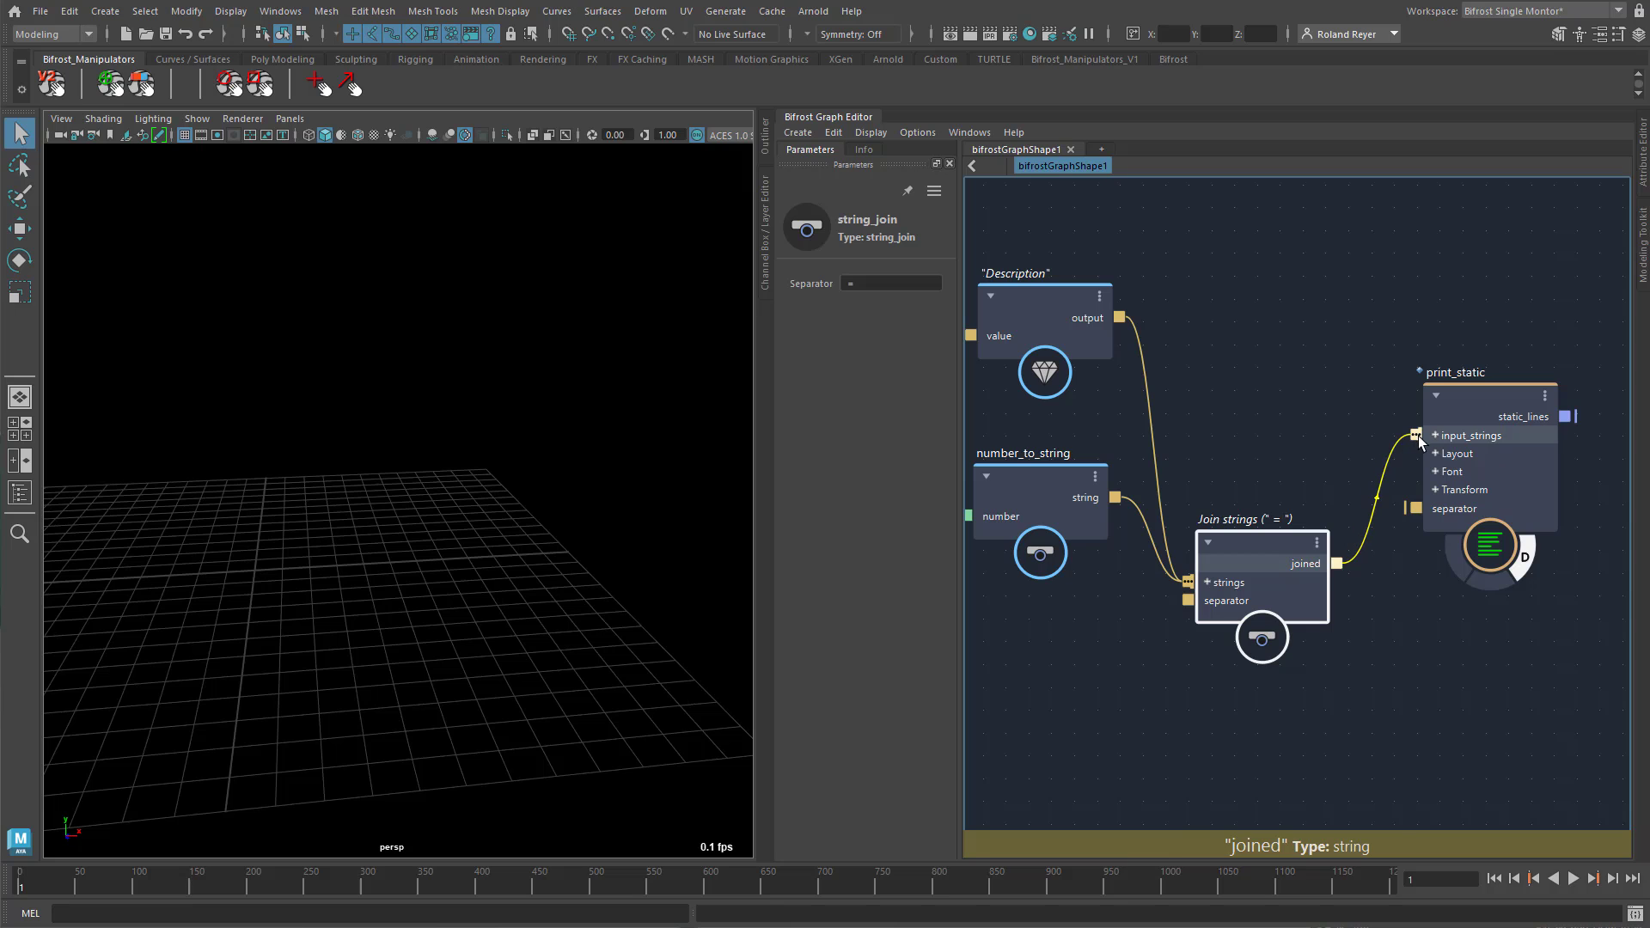
left_click_drag(1264, 564, 1294, 431)
scroll(1246, 622, "down", 2)
middle_click_drag(1243, 775, 1361, 778, "alt")
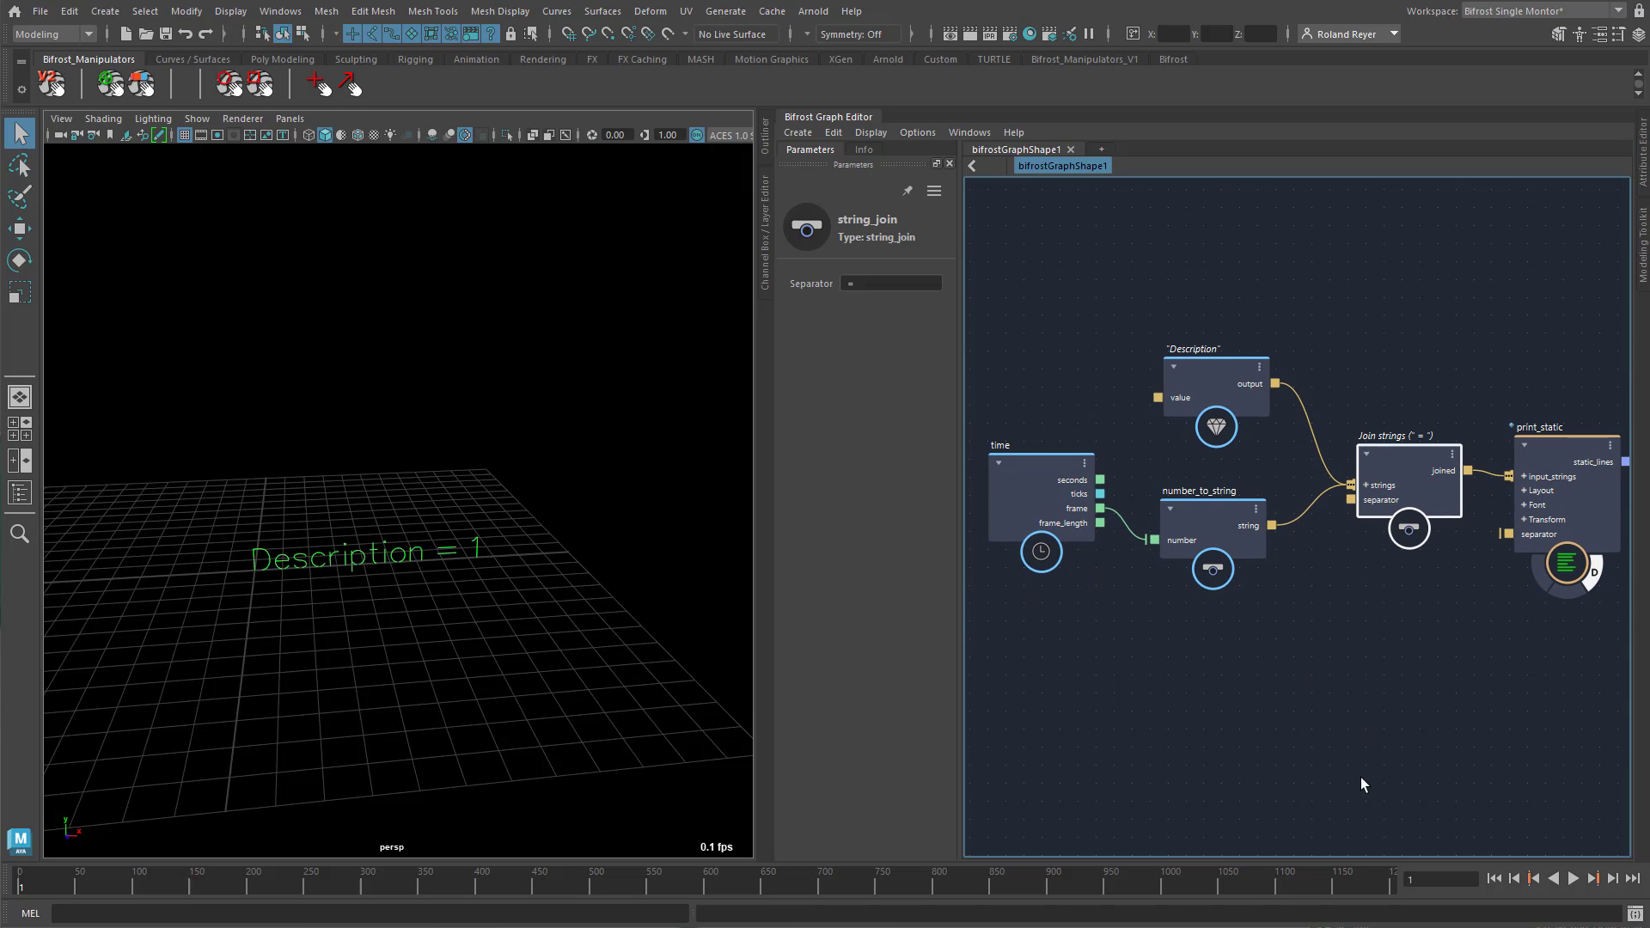
left_click_drag(644, 662, 551, 674, "alt")
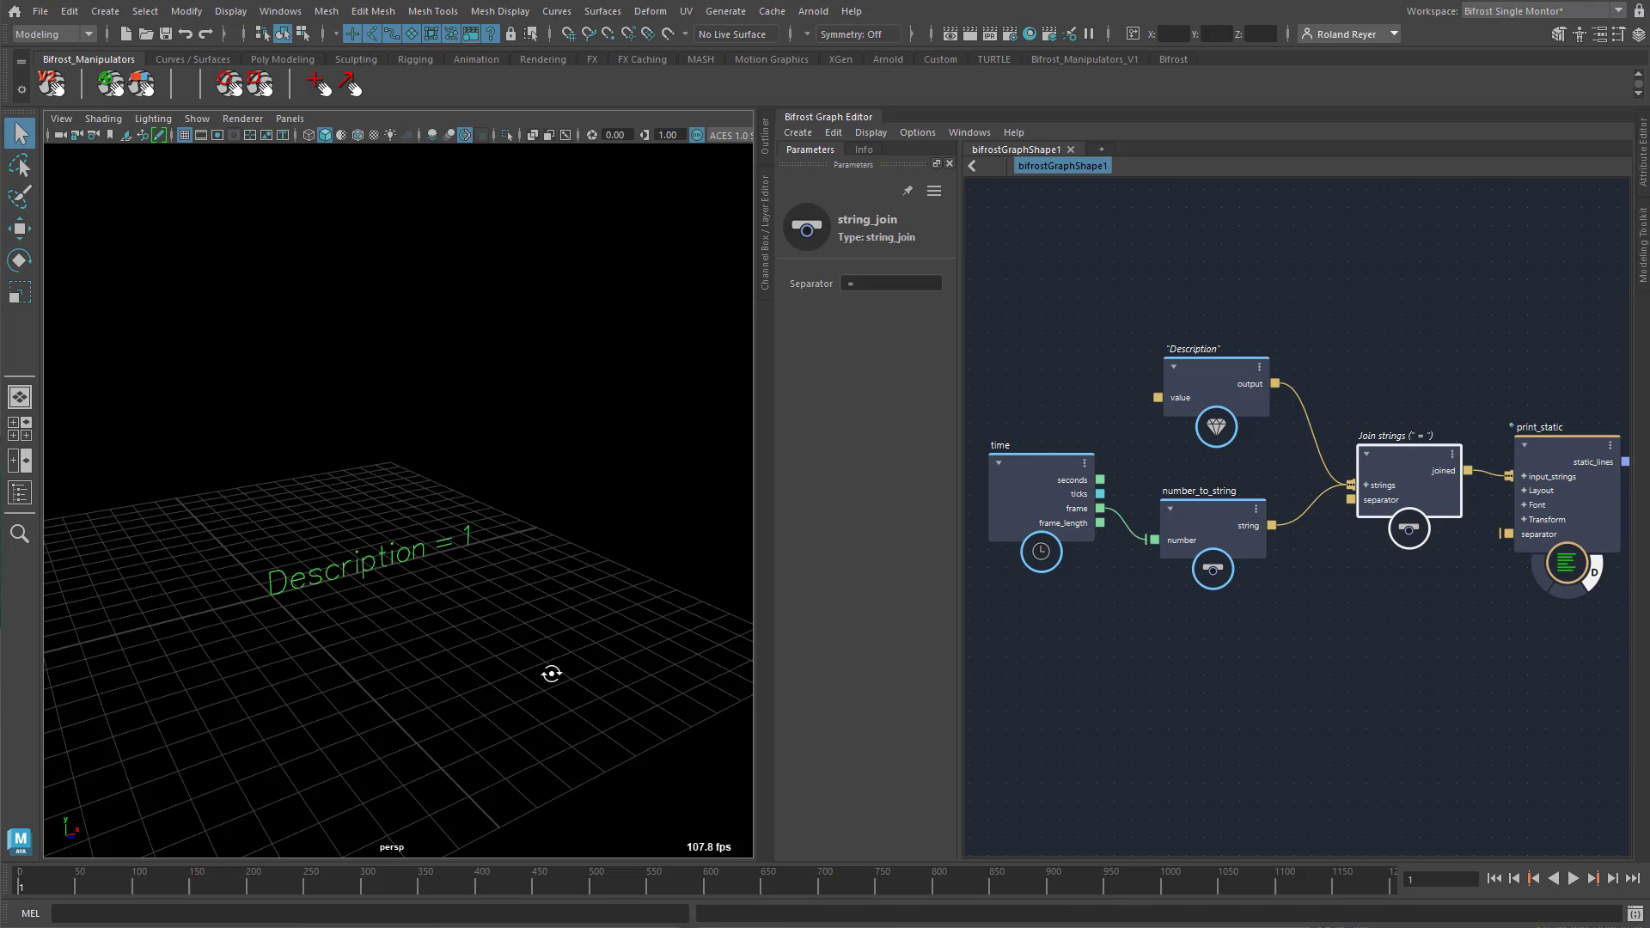
left_click_drag(551, 674, 482, 667, "alt")
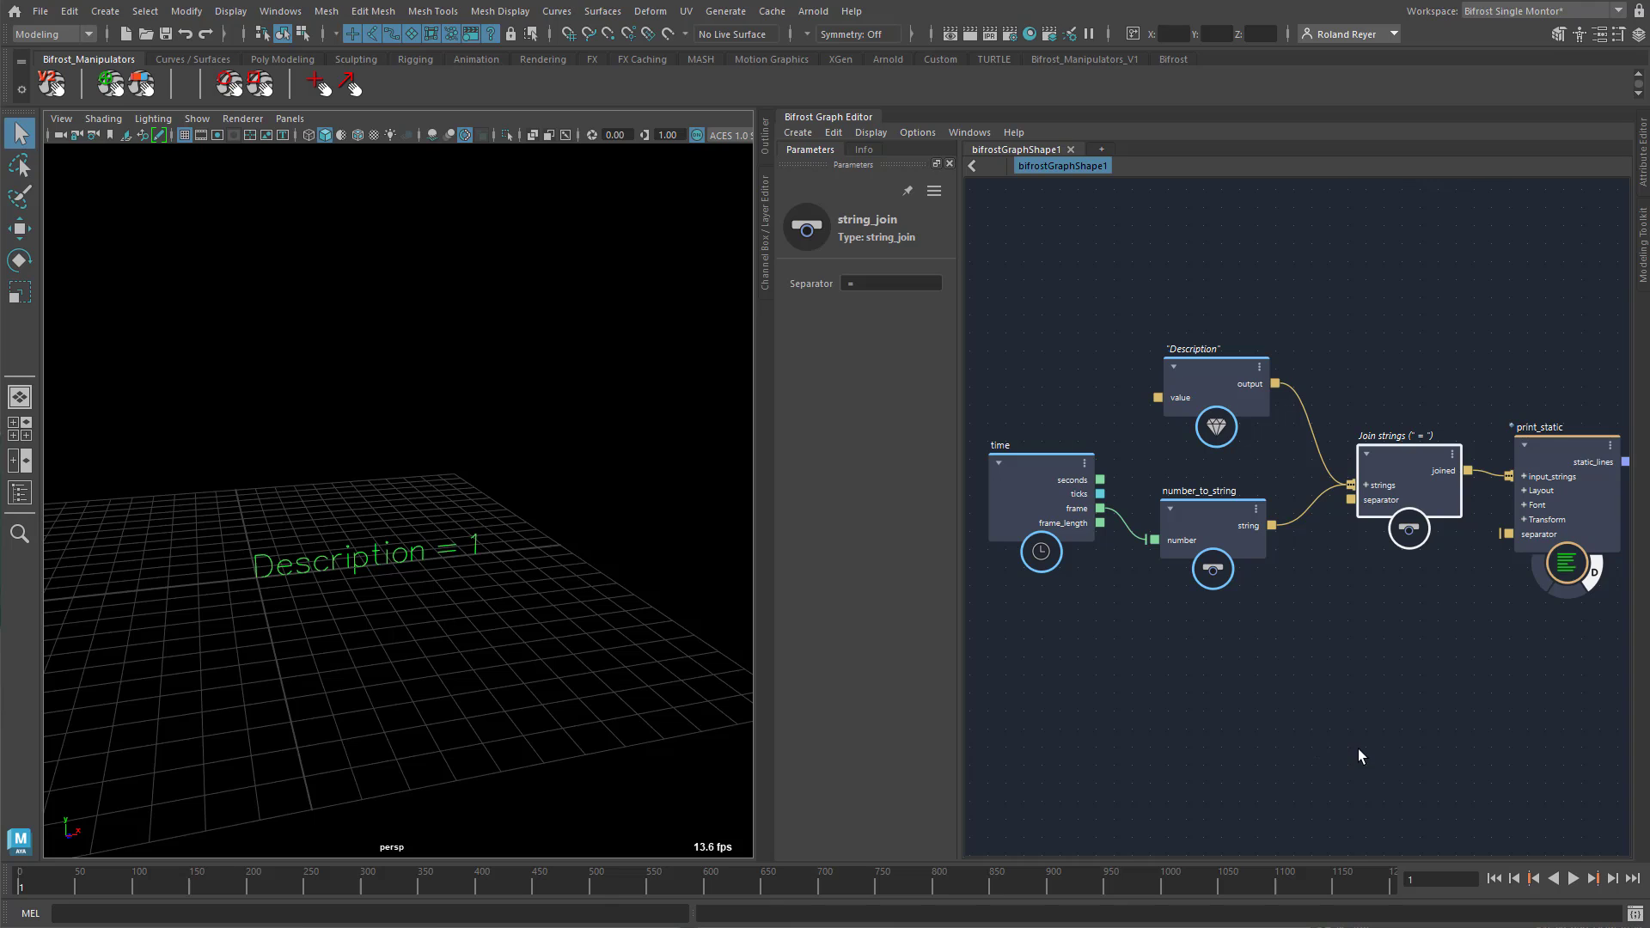
Delete the "Description" value, number_to_string and string_join nodes, and move print_static closer to the time node
left_click_drag(1264, 262, 1431, 652)
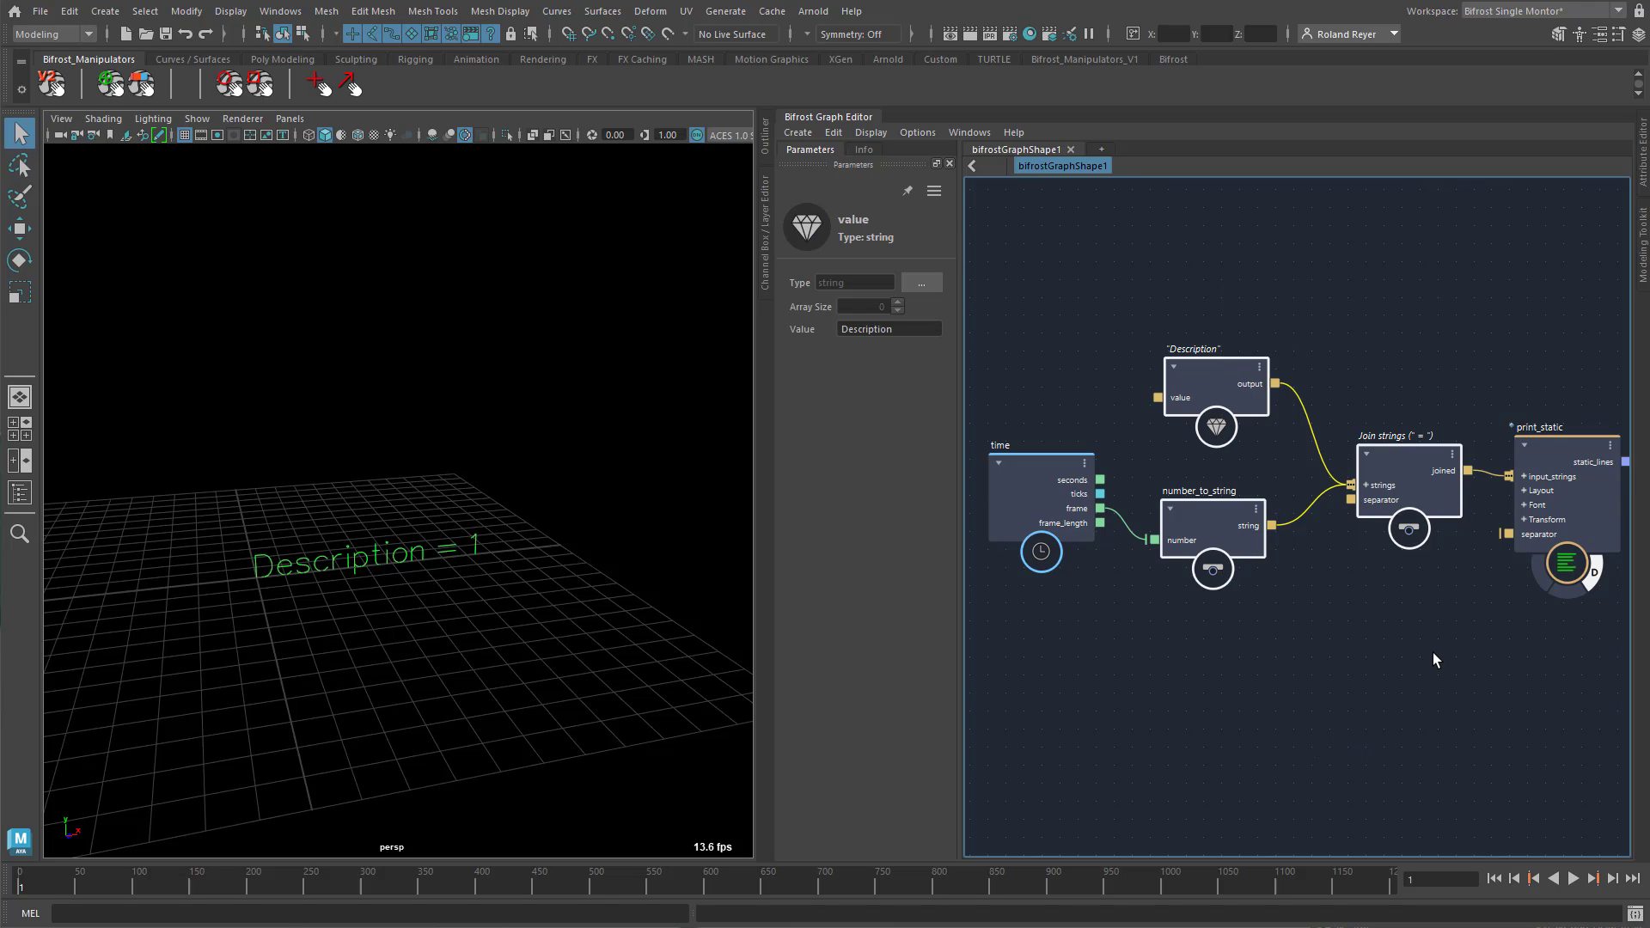
key("Delete")
left_click_drag(1555, 493, 1429, 496)
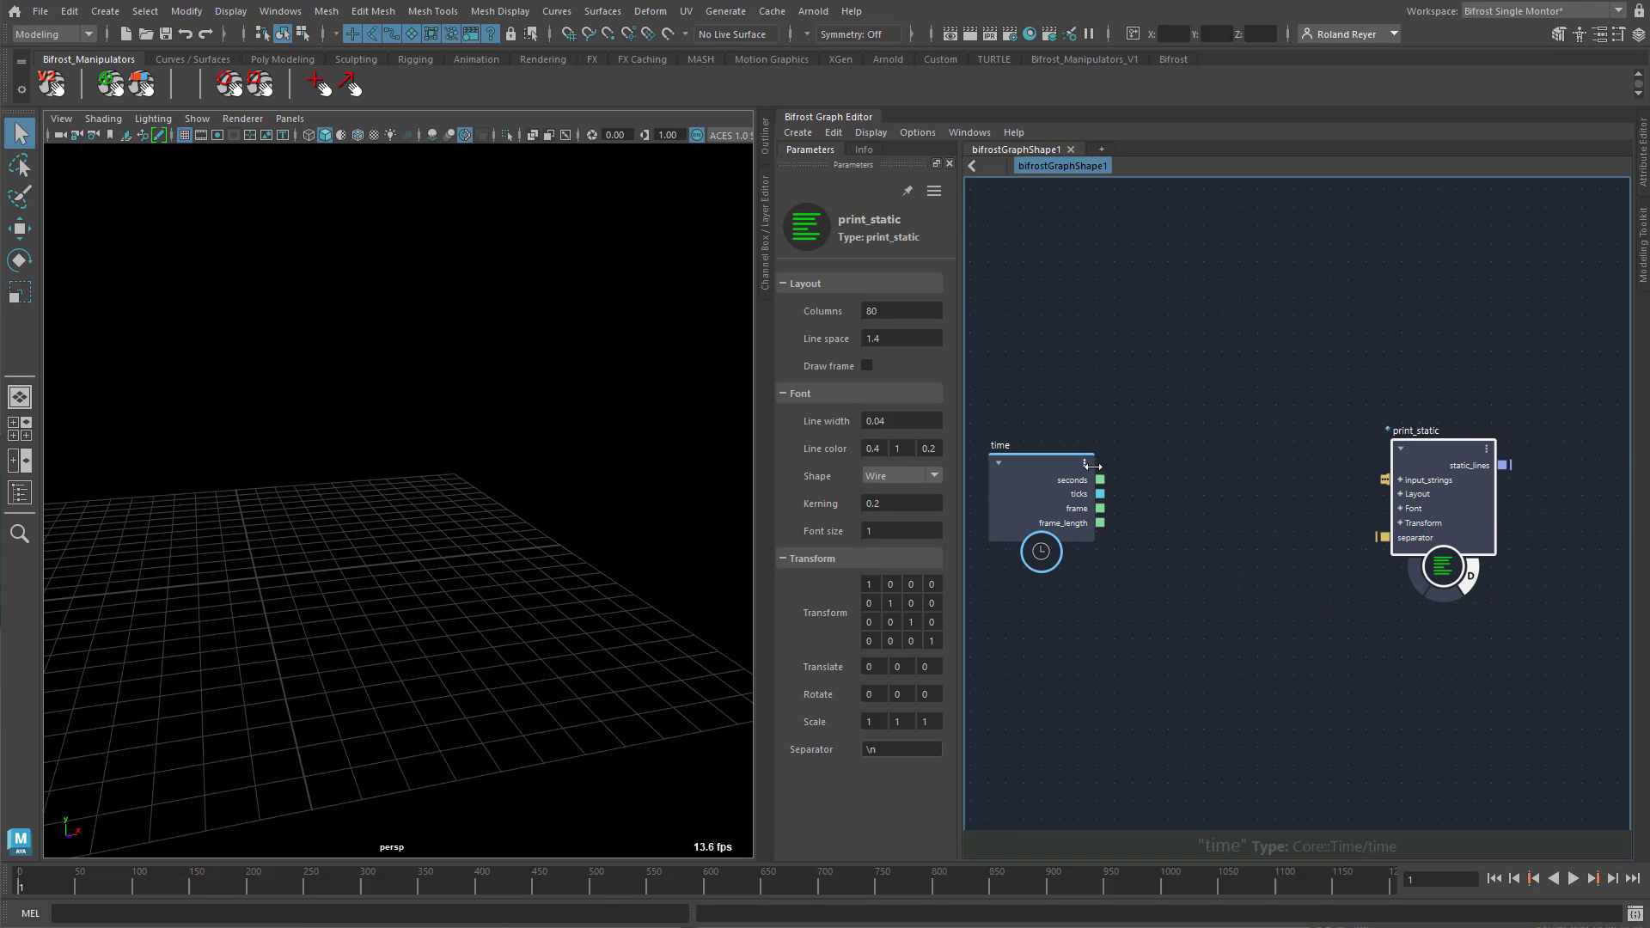
scroll(1200, 516, "up", 1)
scroll(1200, 516, "up", 2)
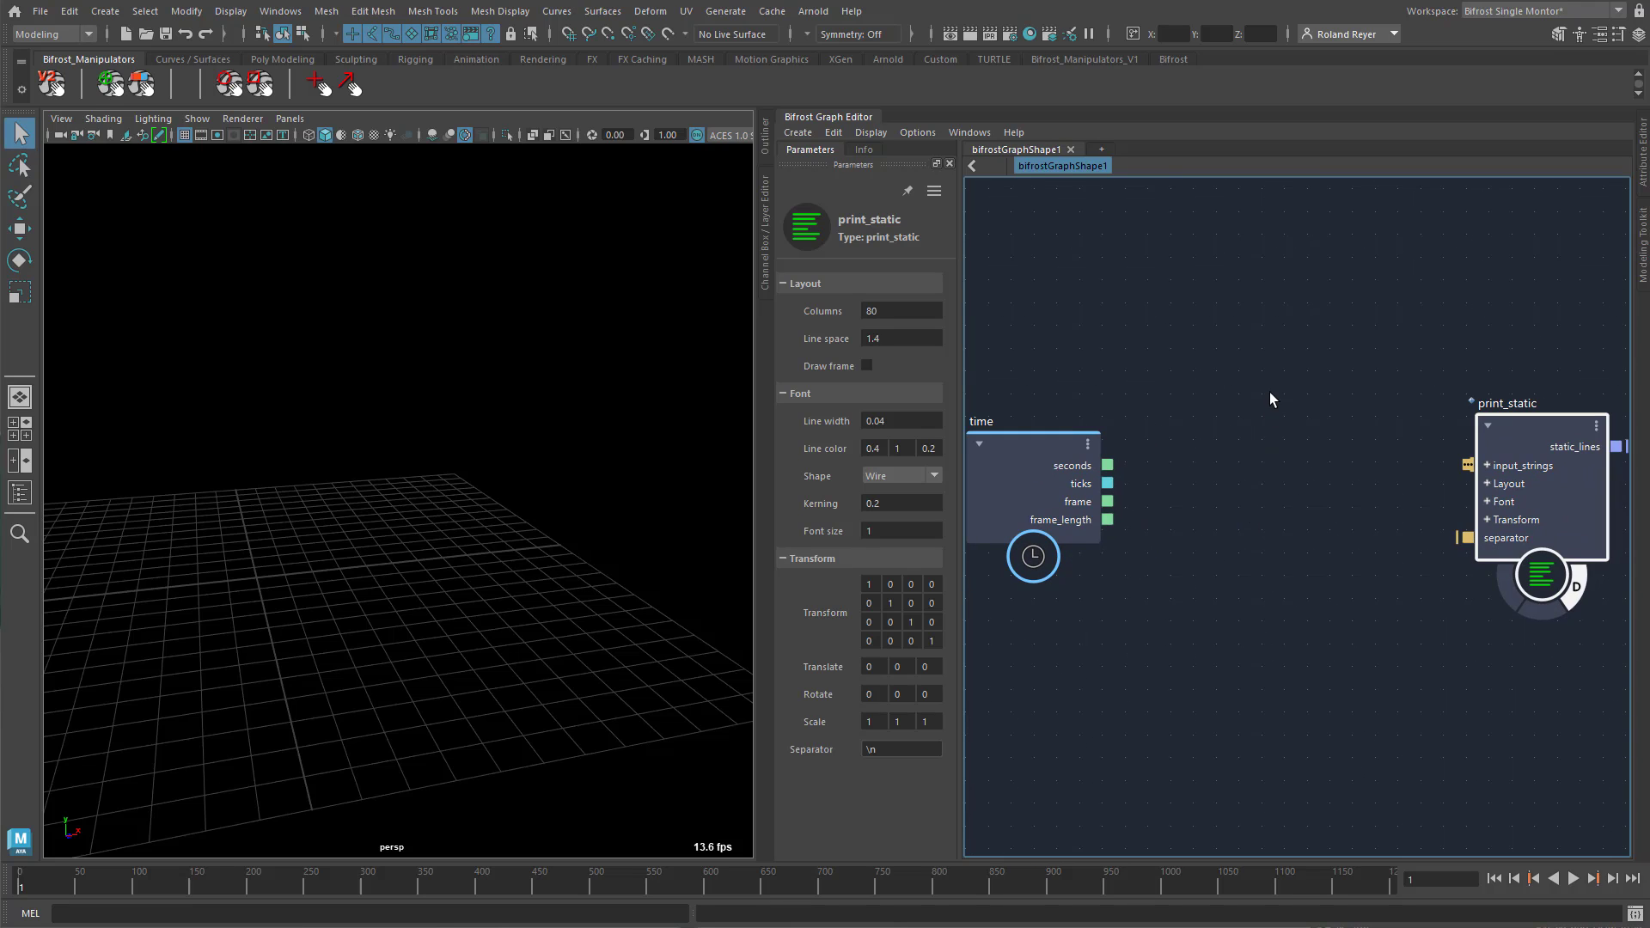
Add a value_to_string node, feed its value from time's frame output and connect its output to print_static's input_strings
key("Tab")
type("val")
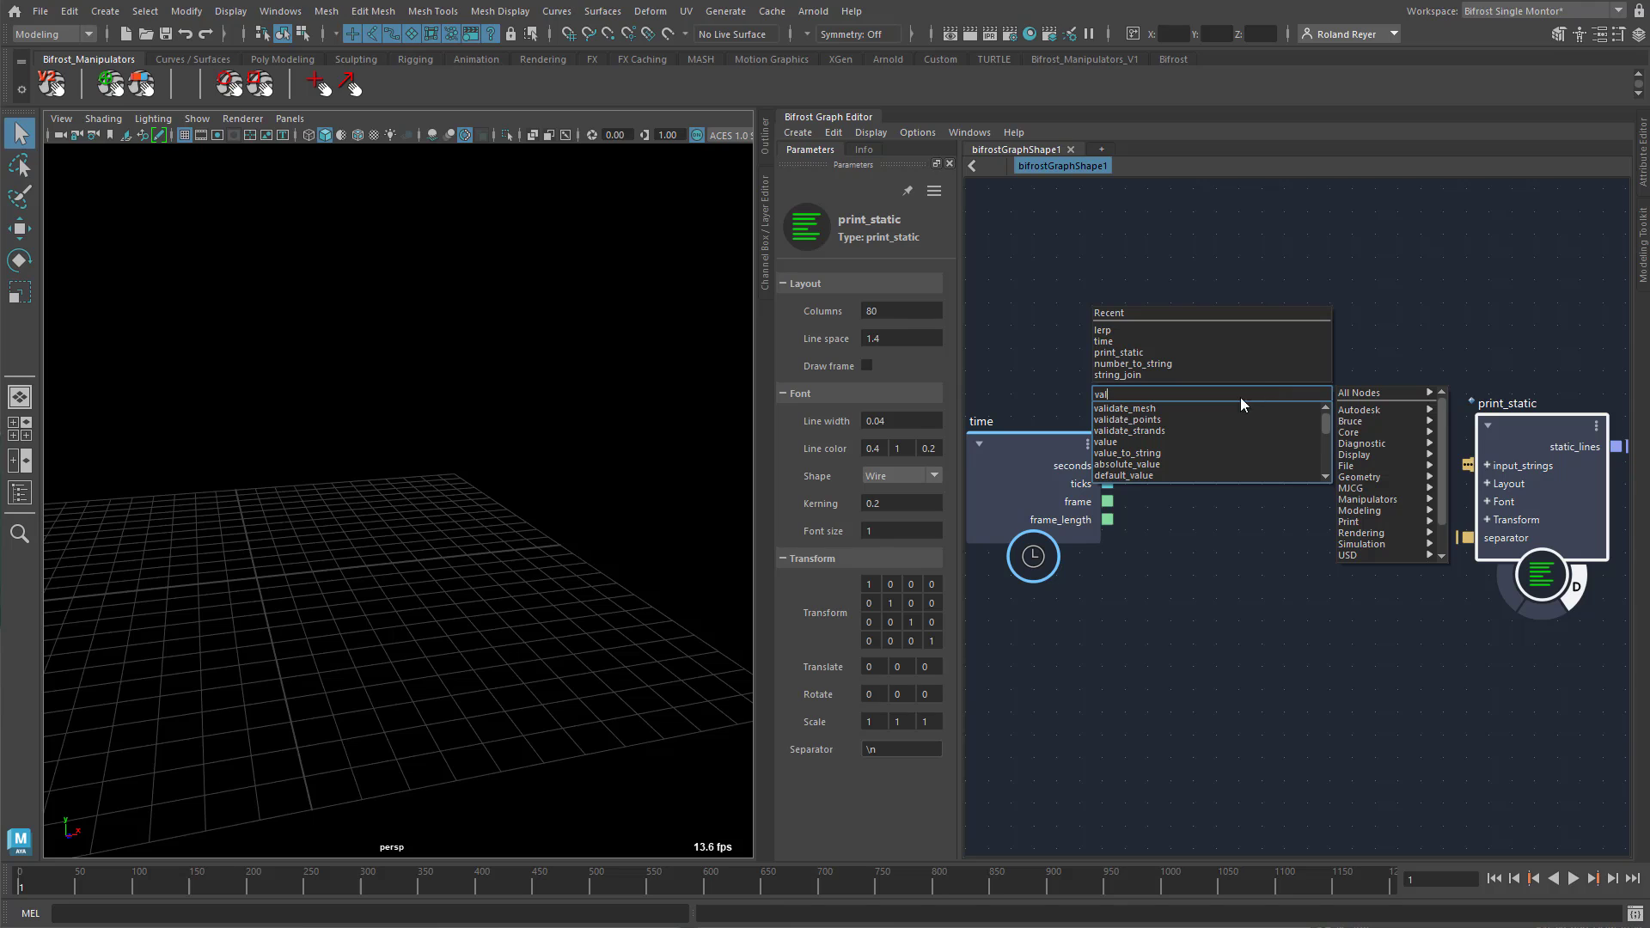
left_click(1160, 451)
left_click_drag(1266, 452, 1276, 394)
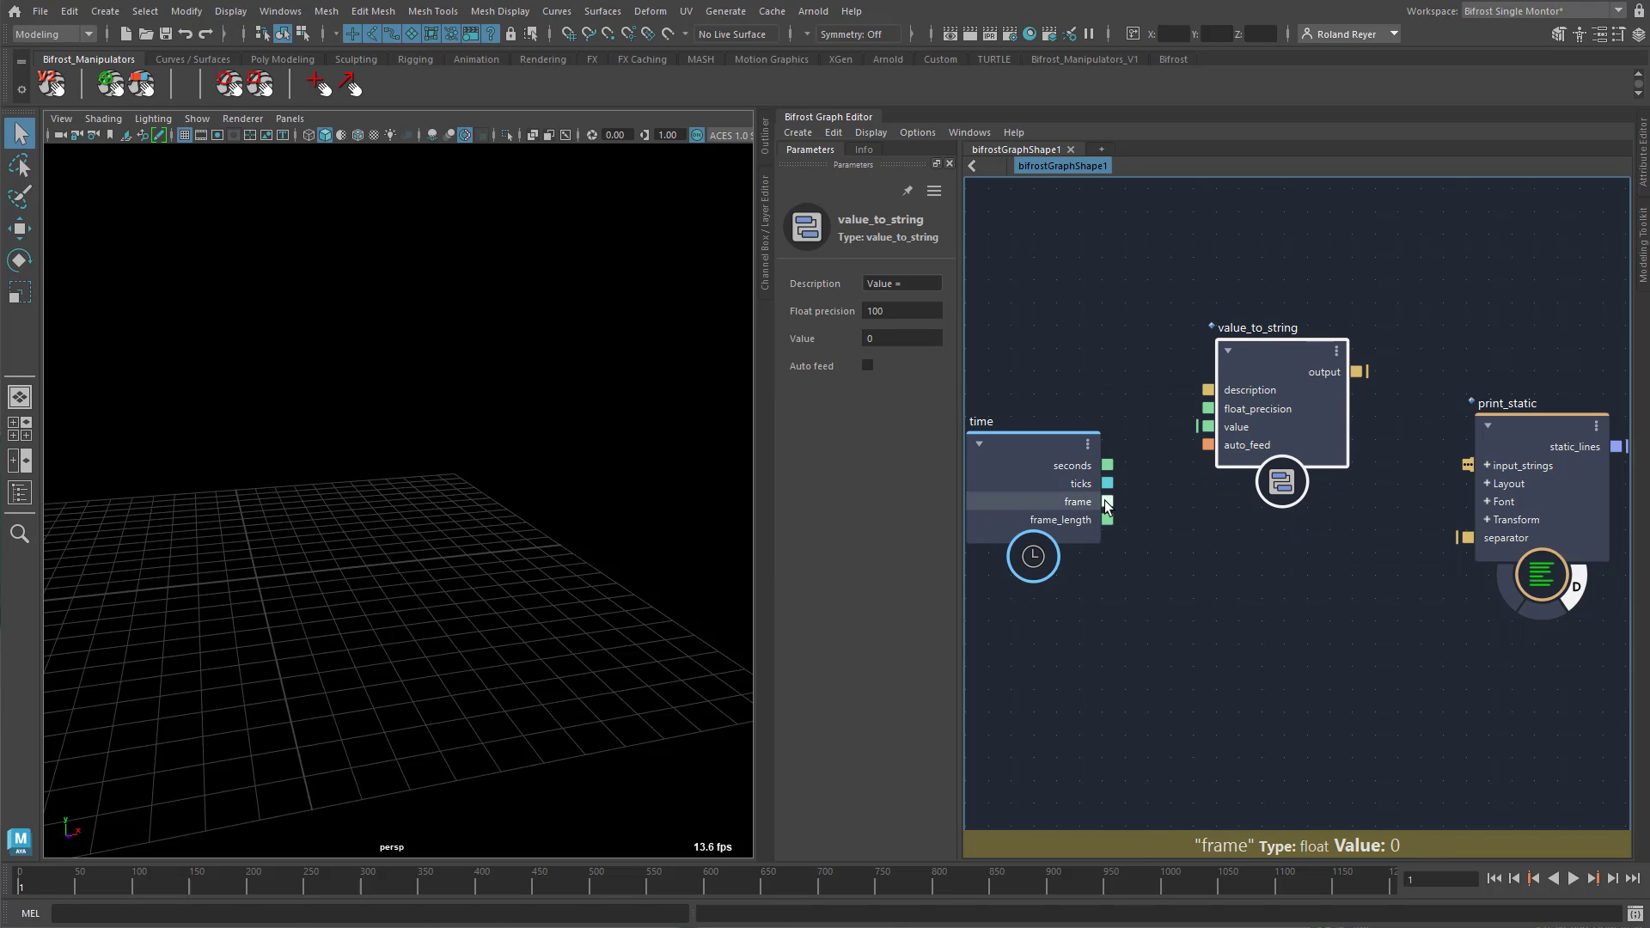
left_click_drag(1107, 500, 1206, 429)
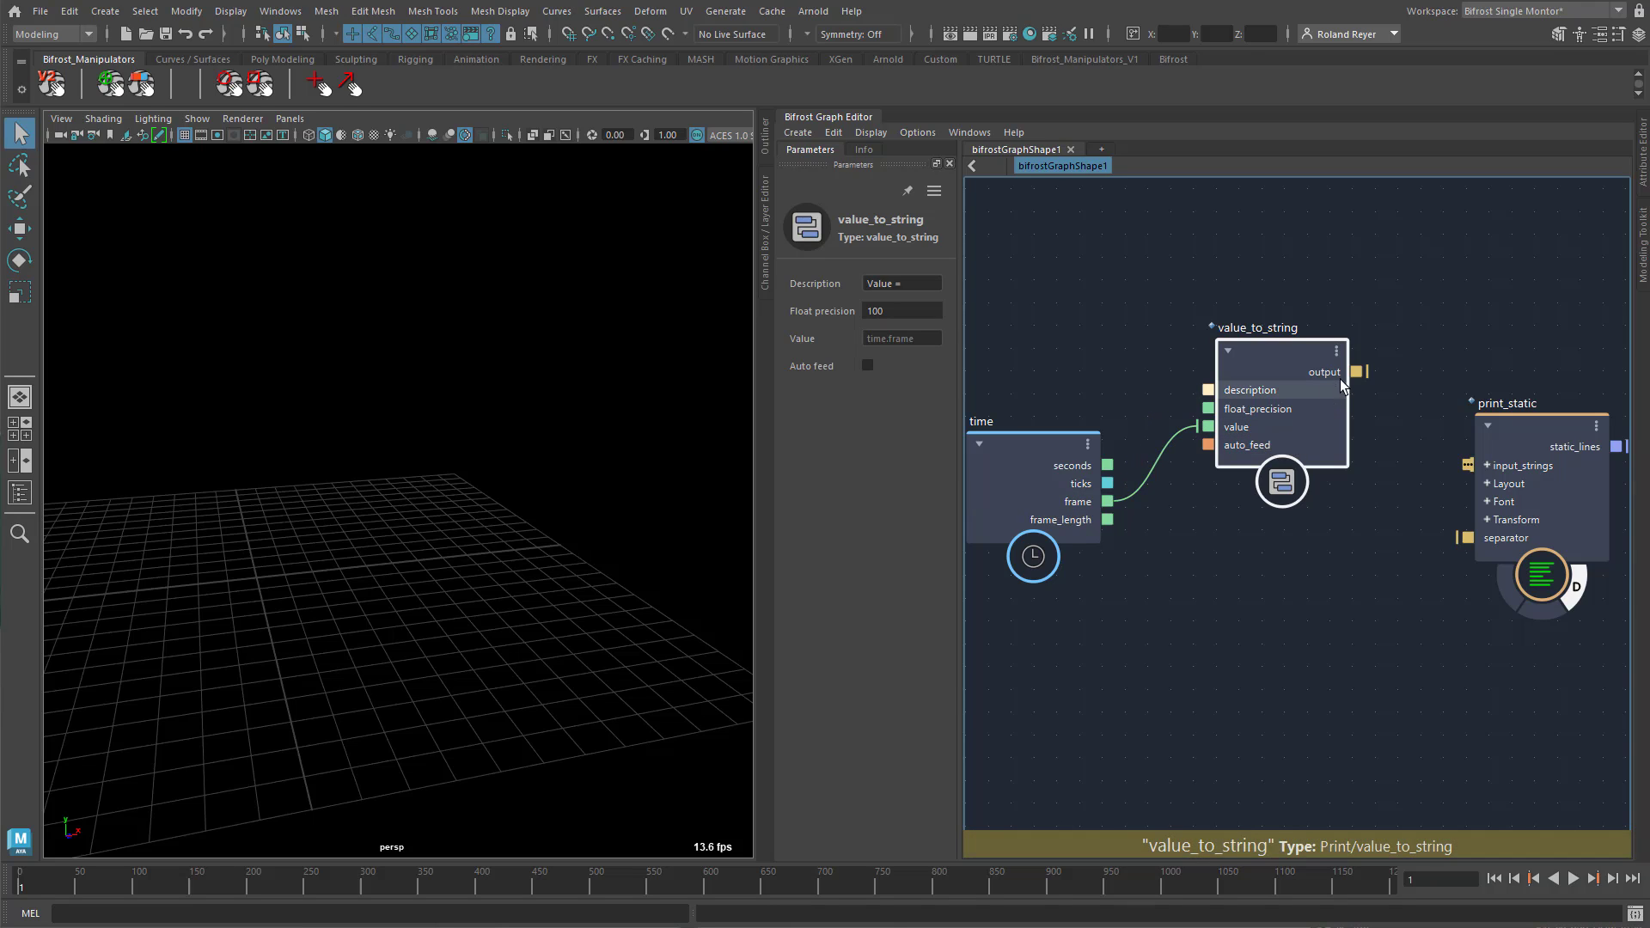
left_click_drag(1356, 372, 1467, 465)
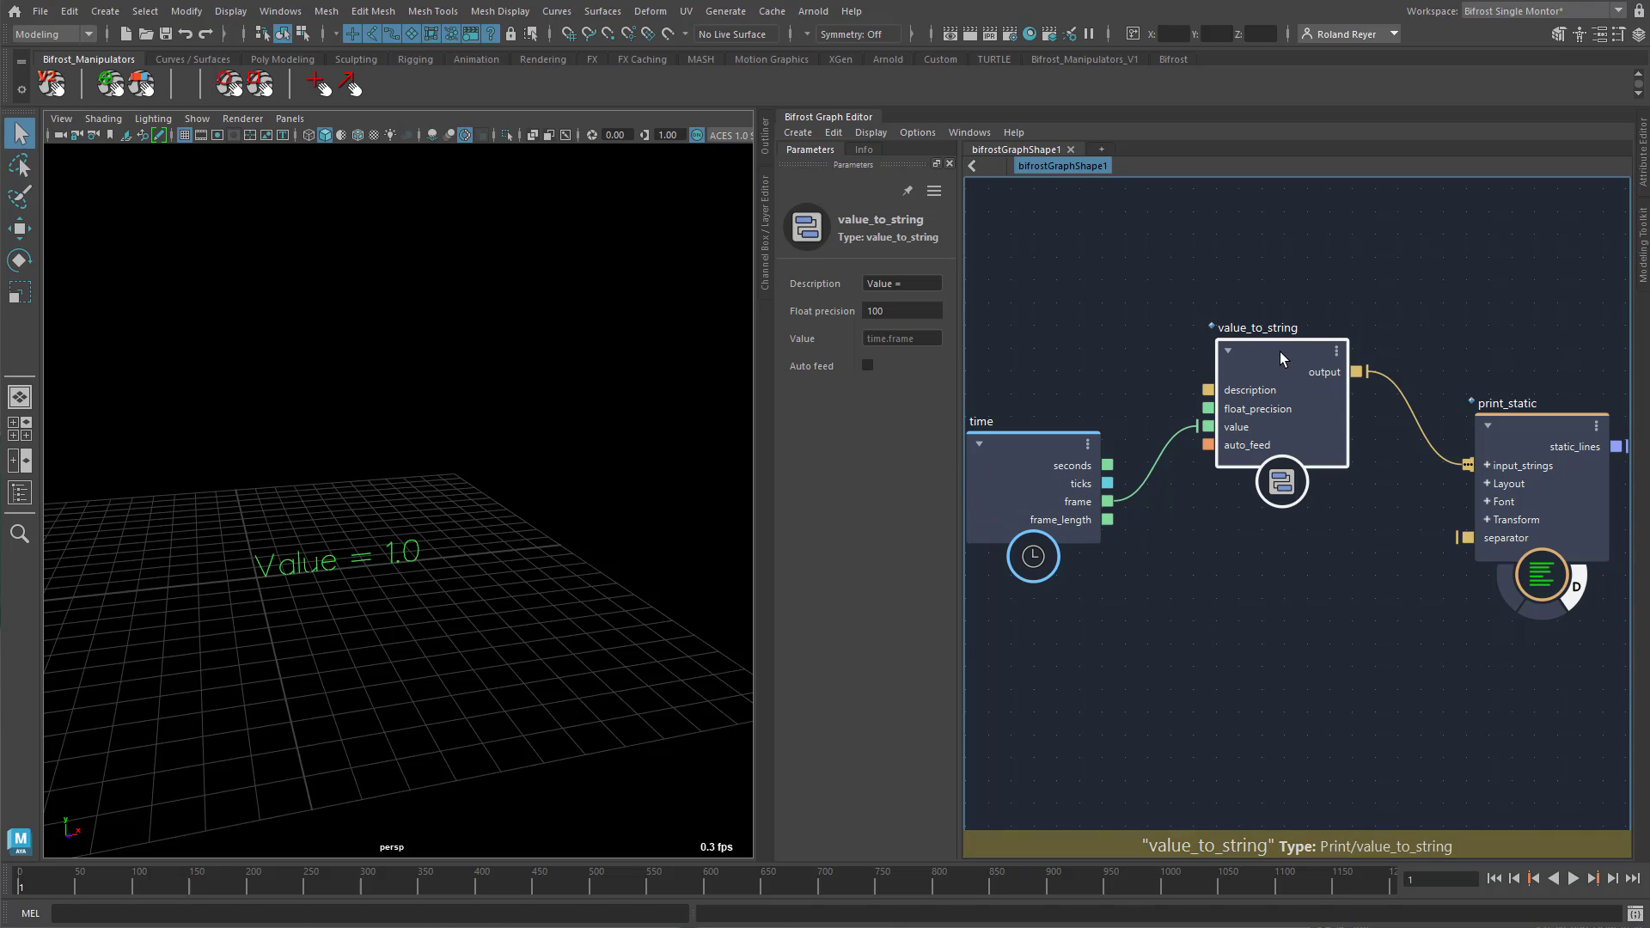
Duplicate value_to_string with its connection, feed the copy's value from time's ticks output and connect its output to input_strings
key("ctrl+shift+d")
left_click_drag(1273, 564, 1280, 584)
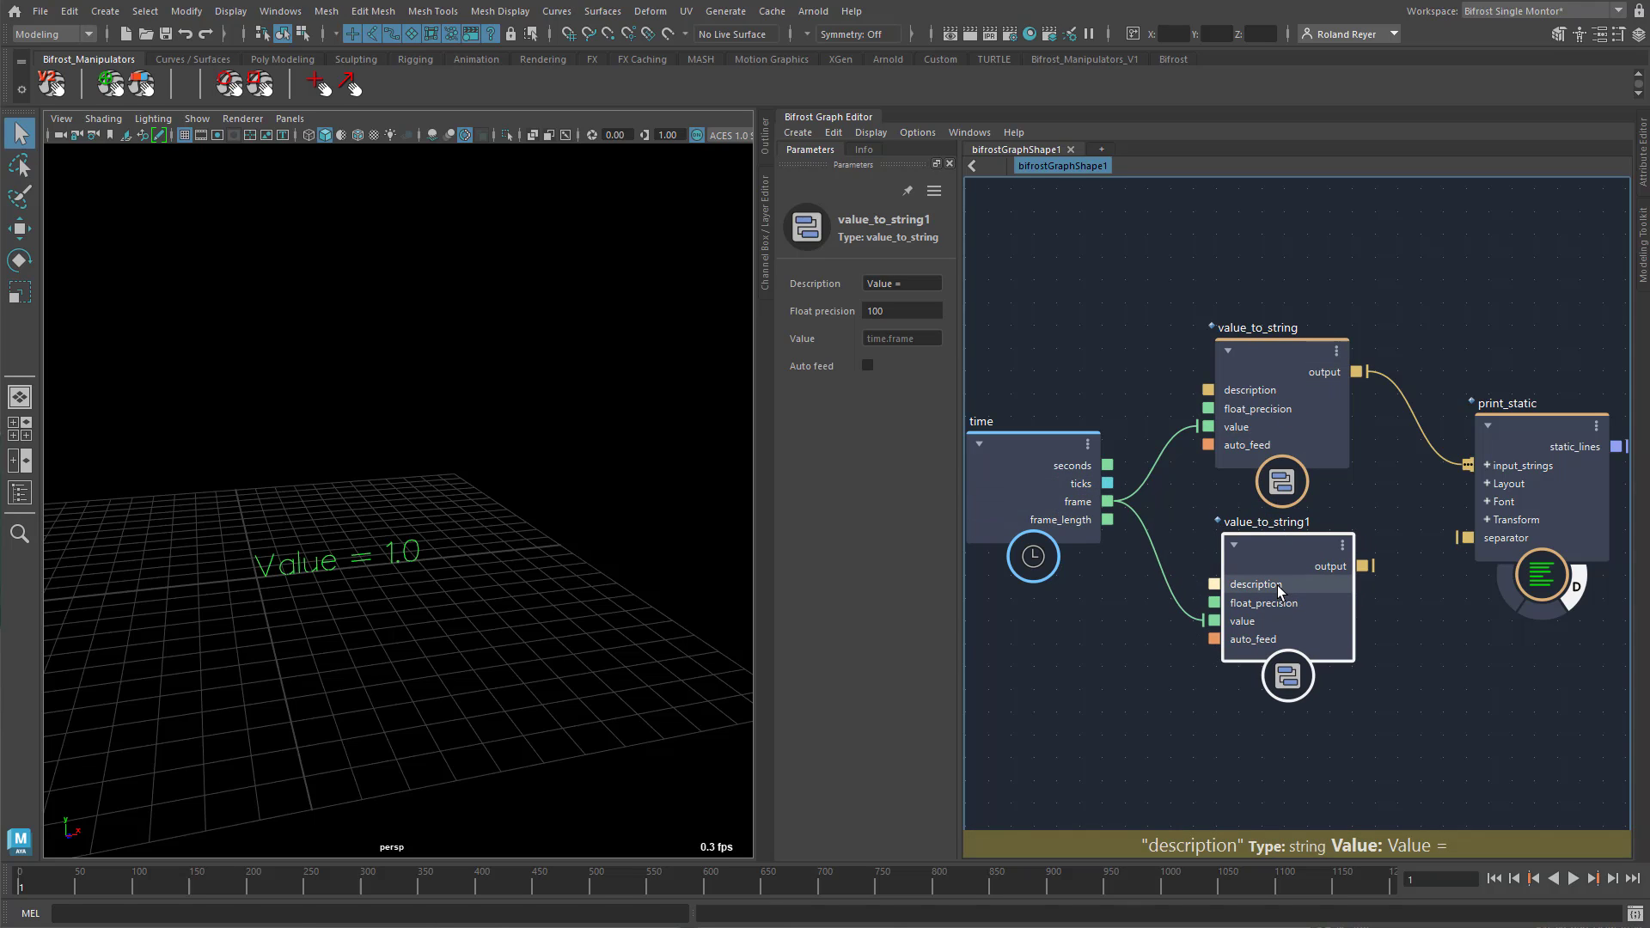
left_click_drag(1108, 484, 1213, 620)
left_click_drag(1362, 567, 1468, 465)
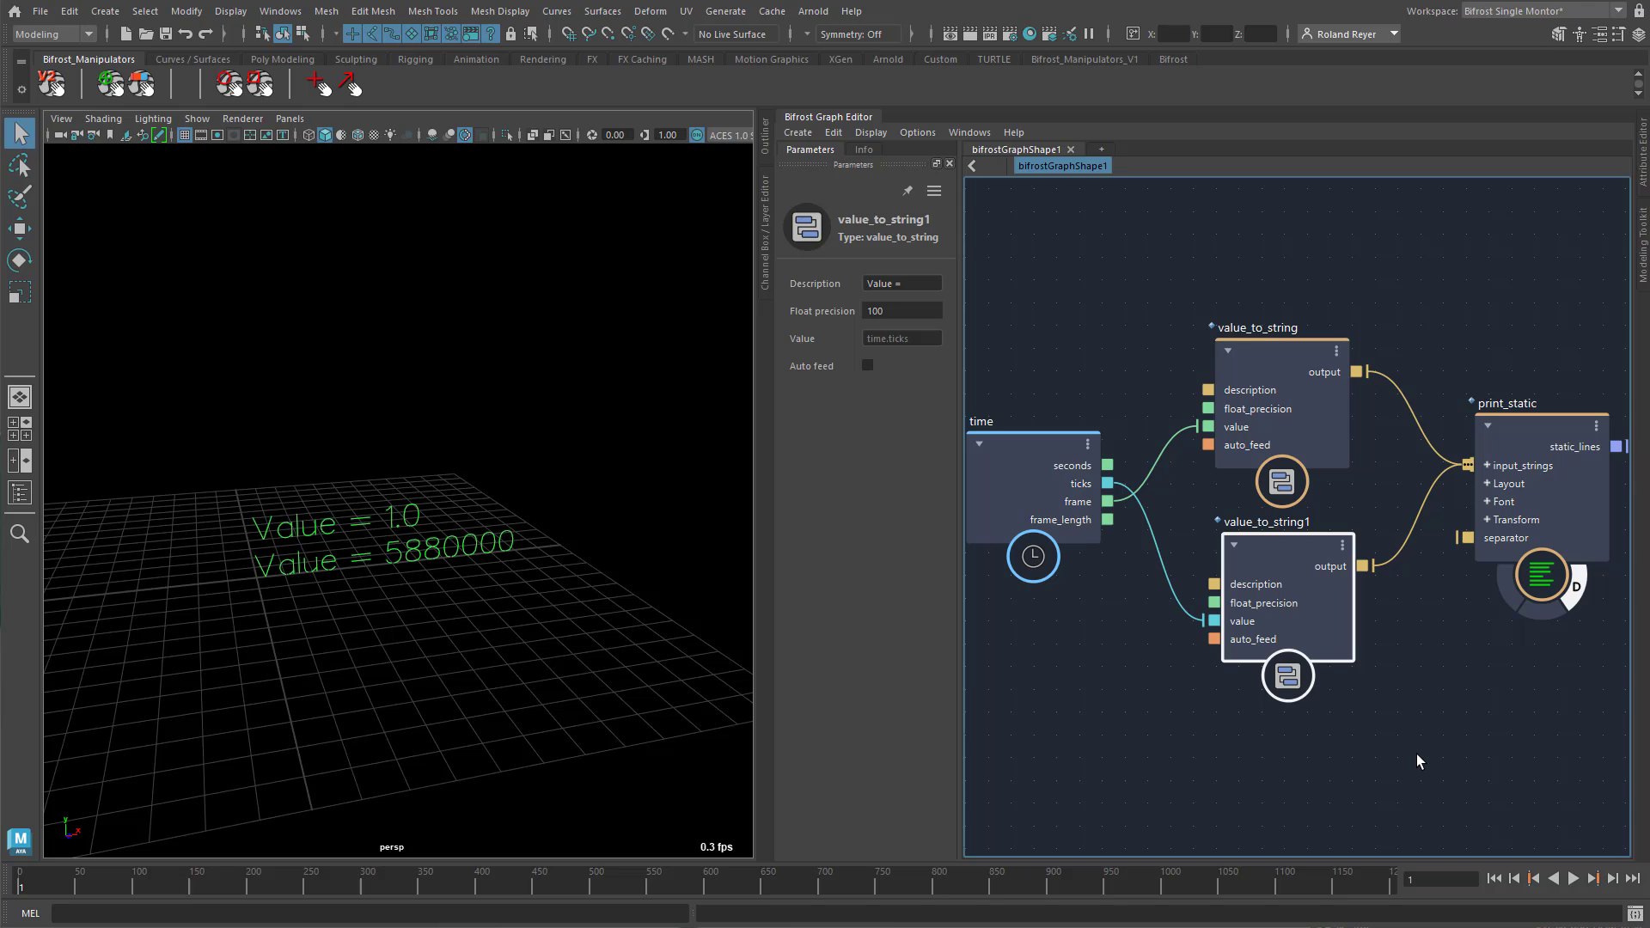
Replace both value_to_string nodes with a four_values_to_string node and connect its joined output to print_static's input_strings
left_click_drag(1291, 224, 1305, 691)
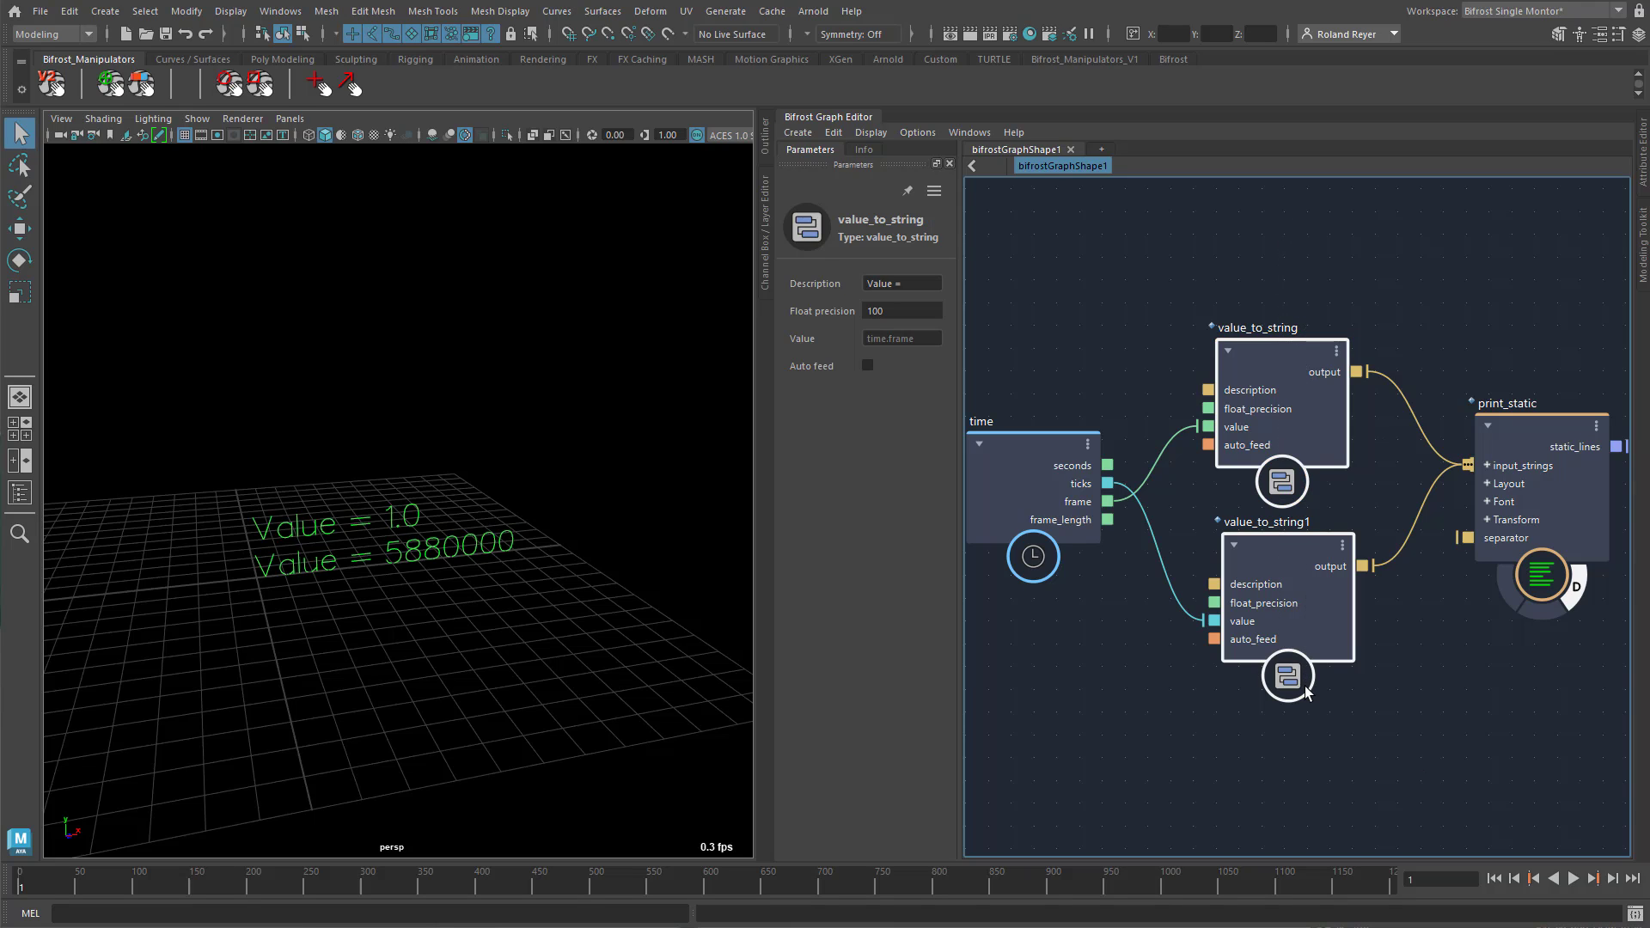
key("Delete")
key("Tab")
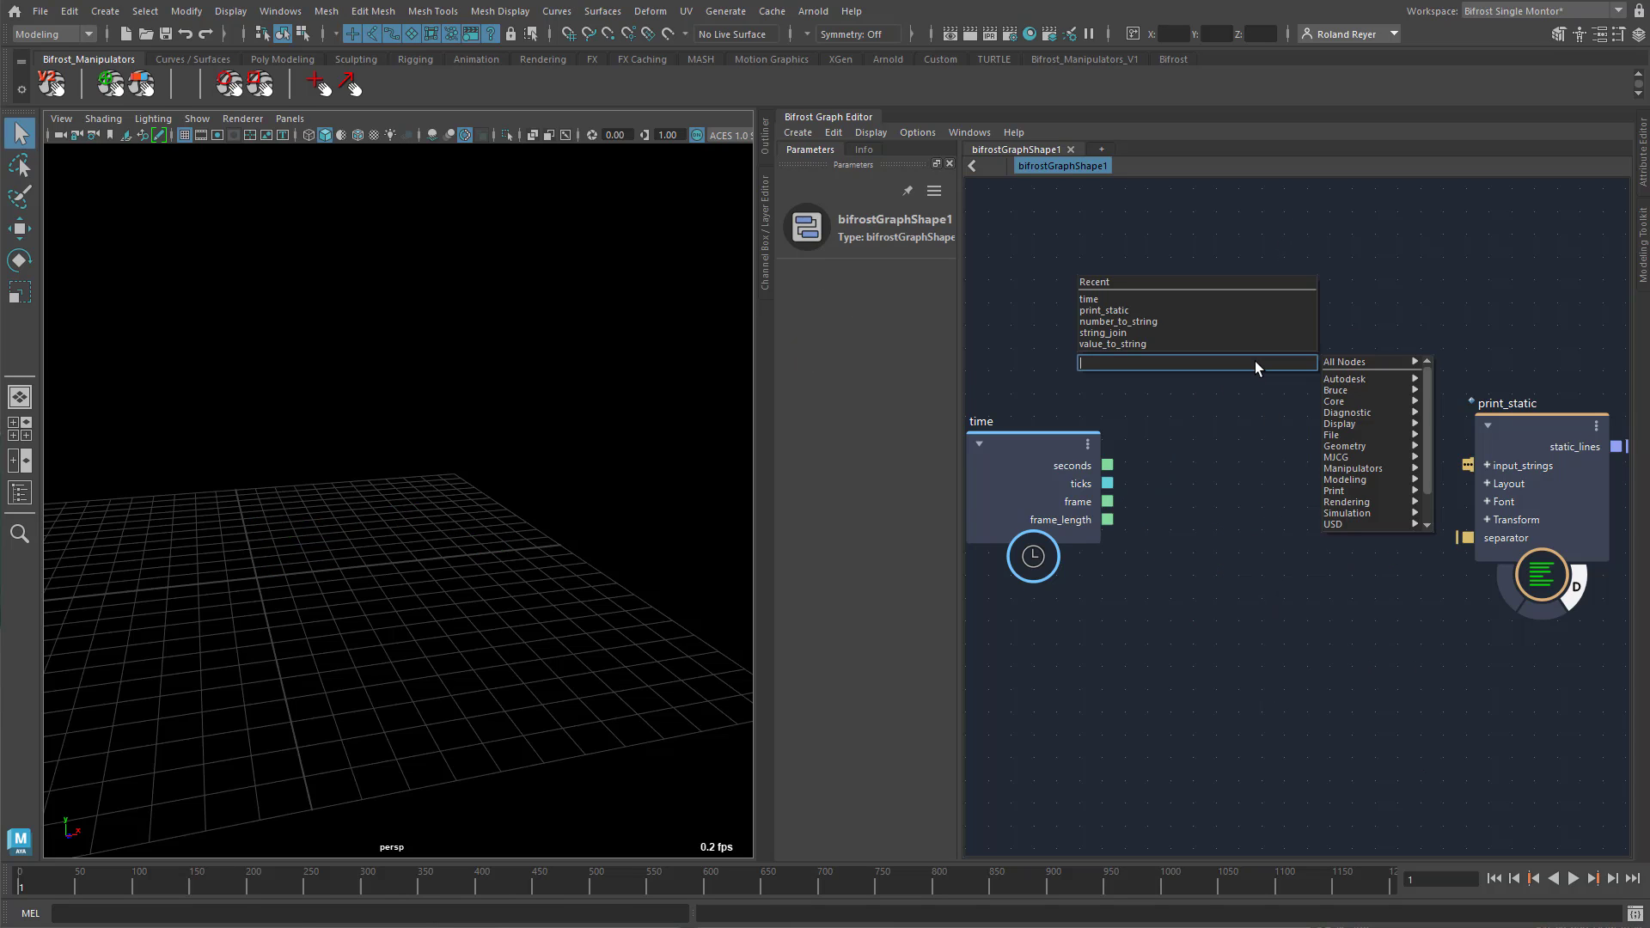
type("four")
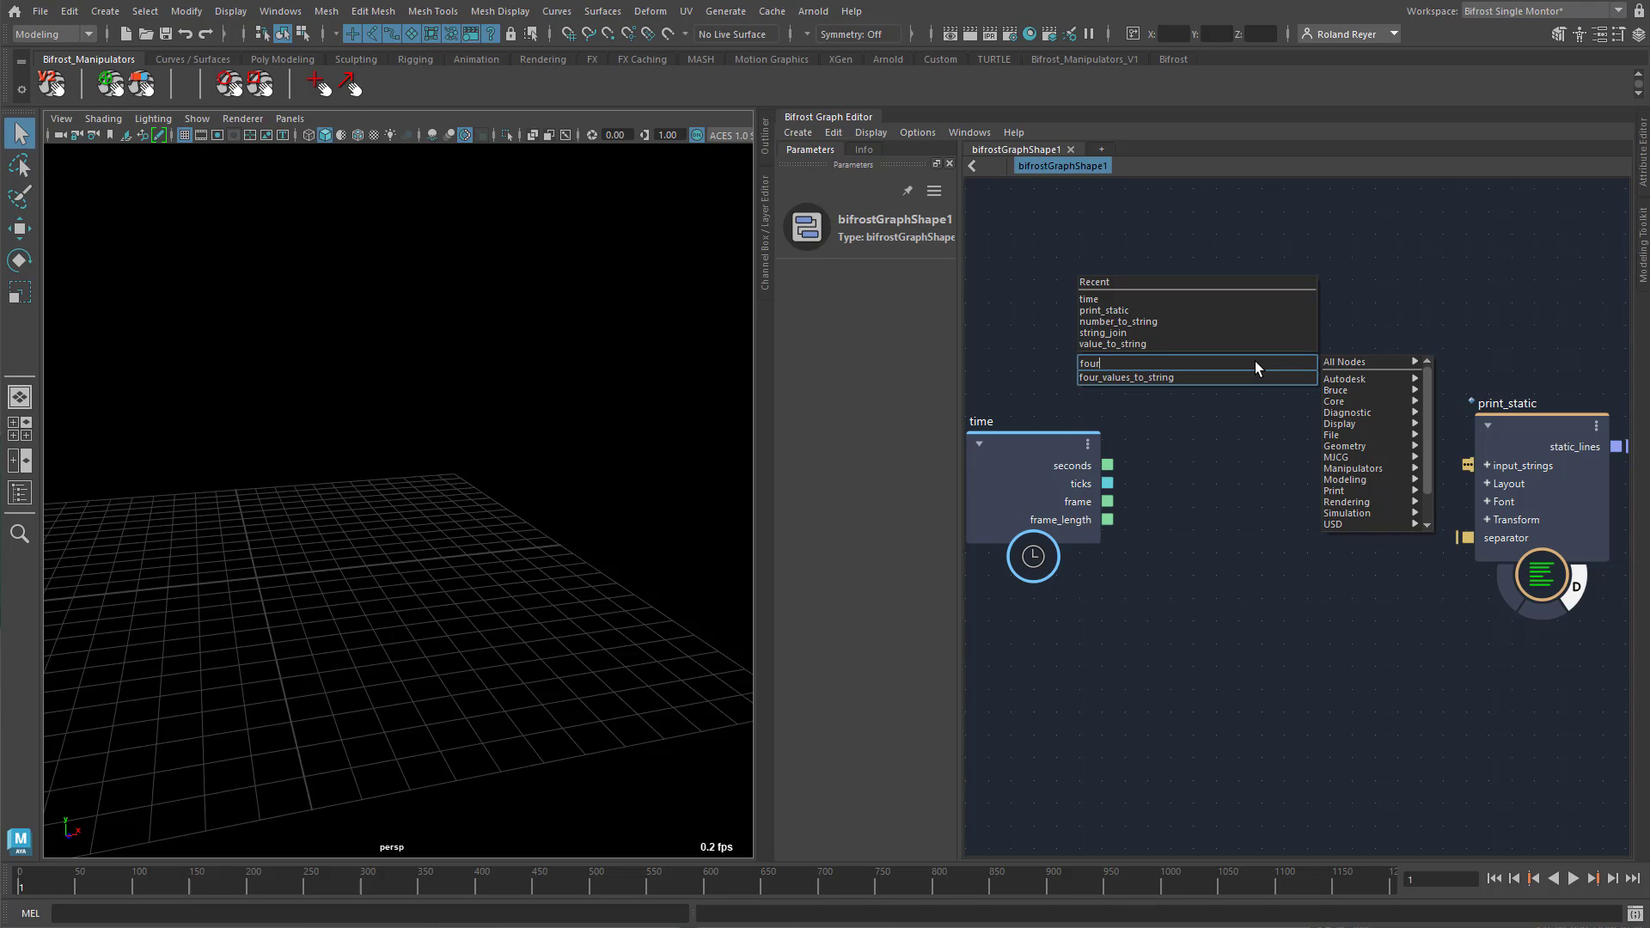
key("Return")
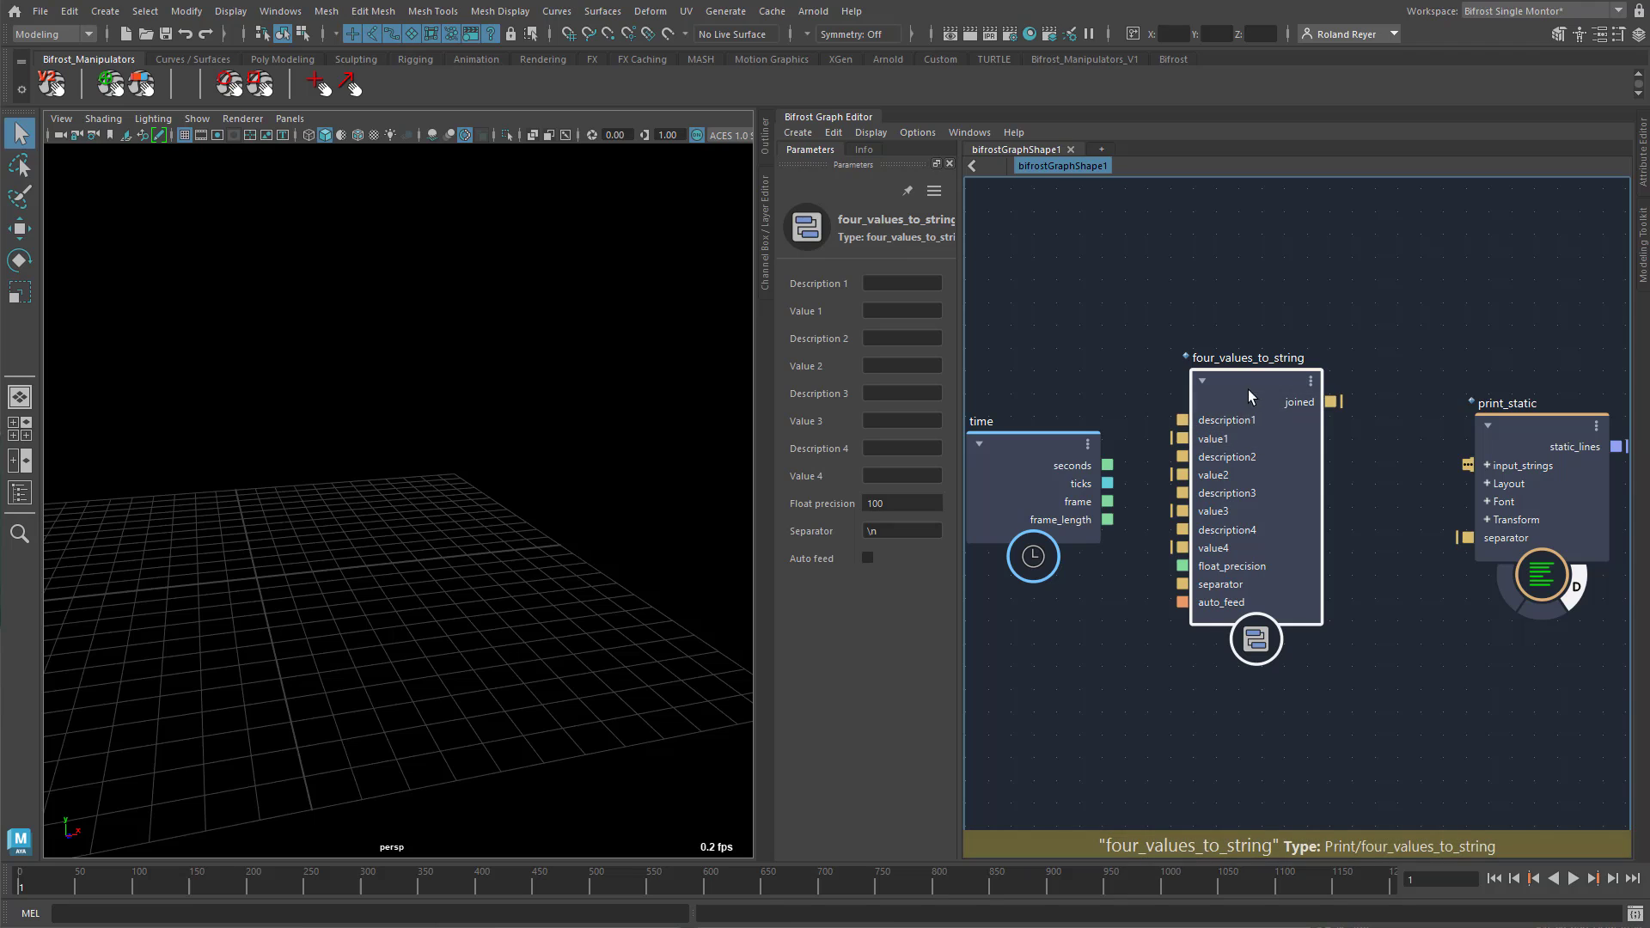
left_click_drag(1354, 399, 1466, 465)
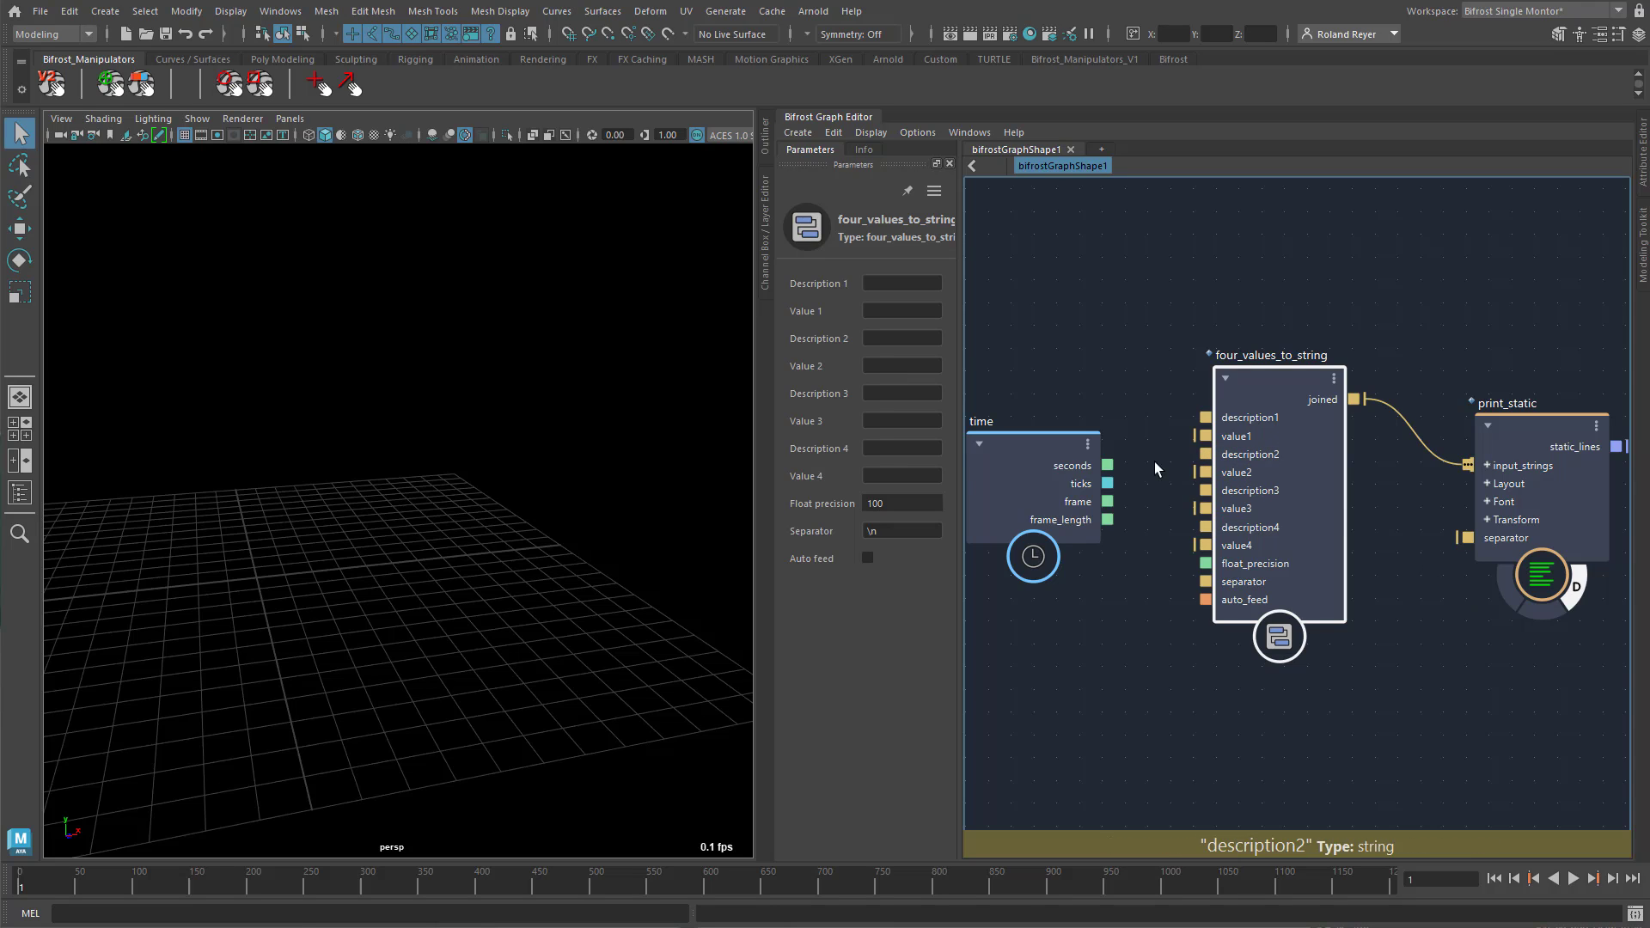
Feed four_values_to_string's value1 from time's frame output and set Description 1 to "Frame ="
left_click_drag(1108, 501, 1206, 435)
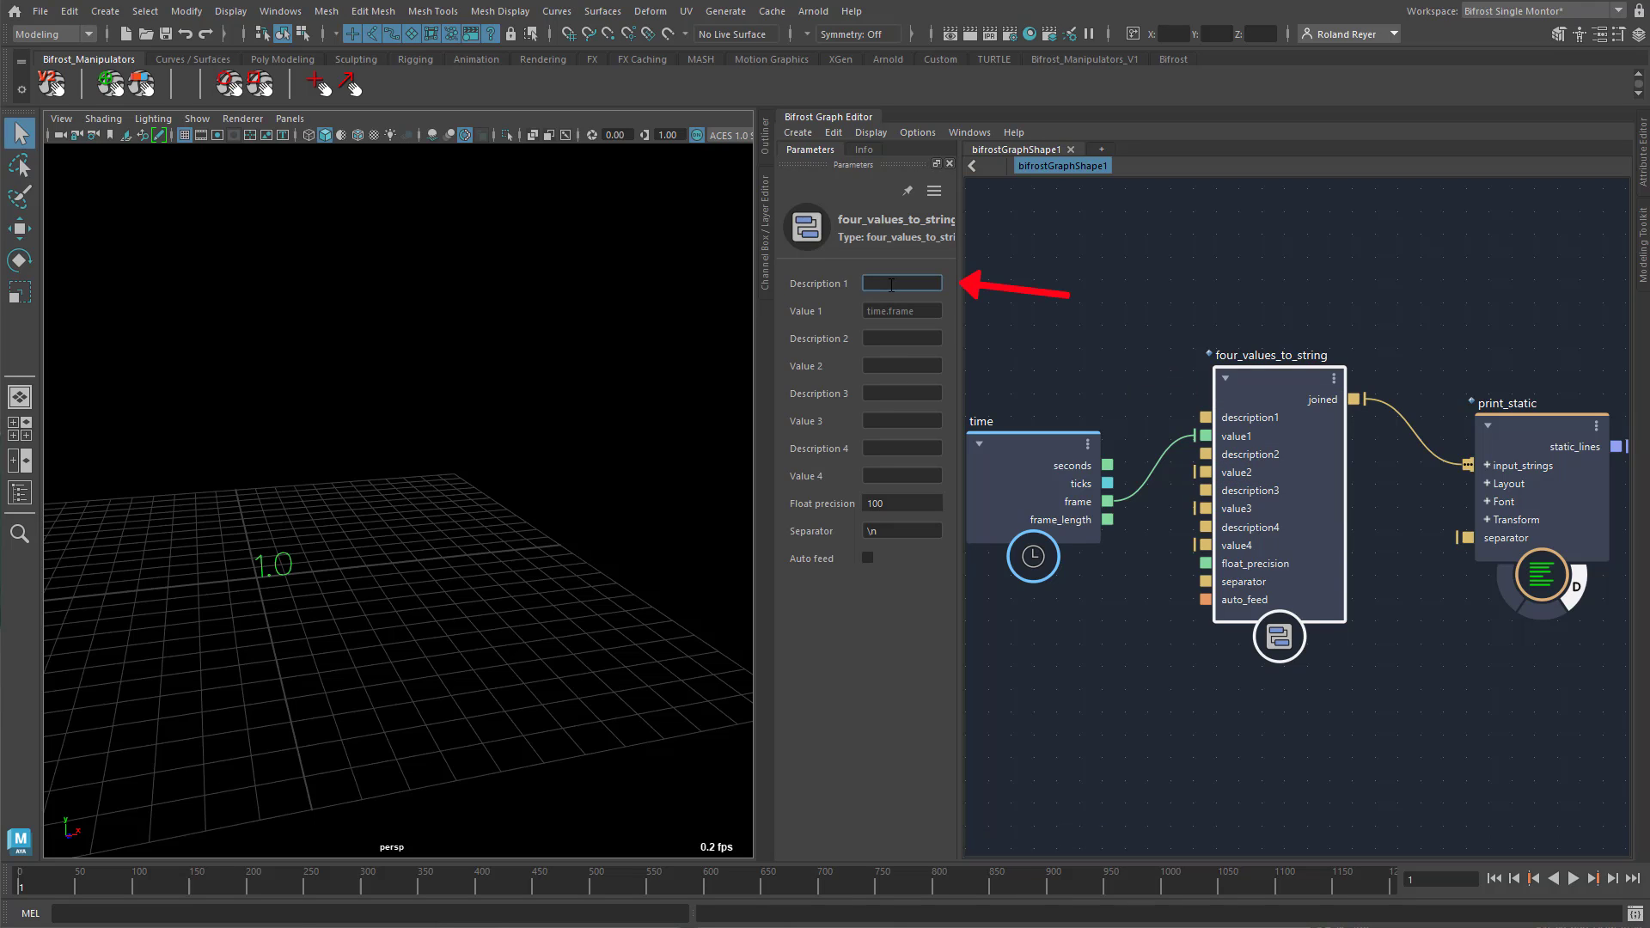
type("ame")
type("=")
key("Return")
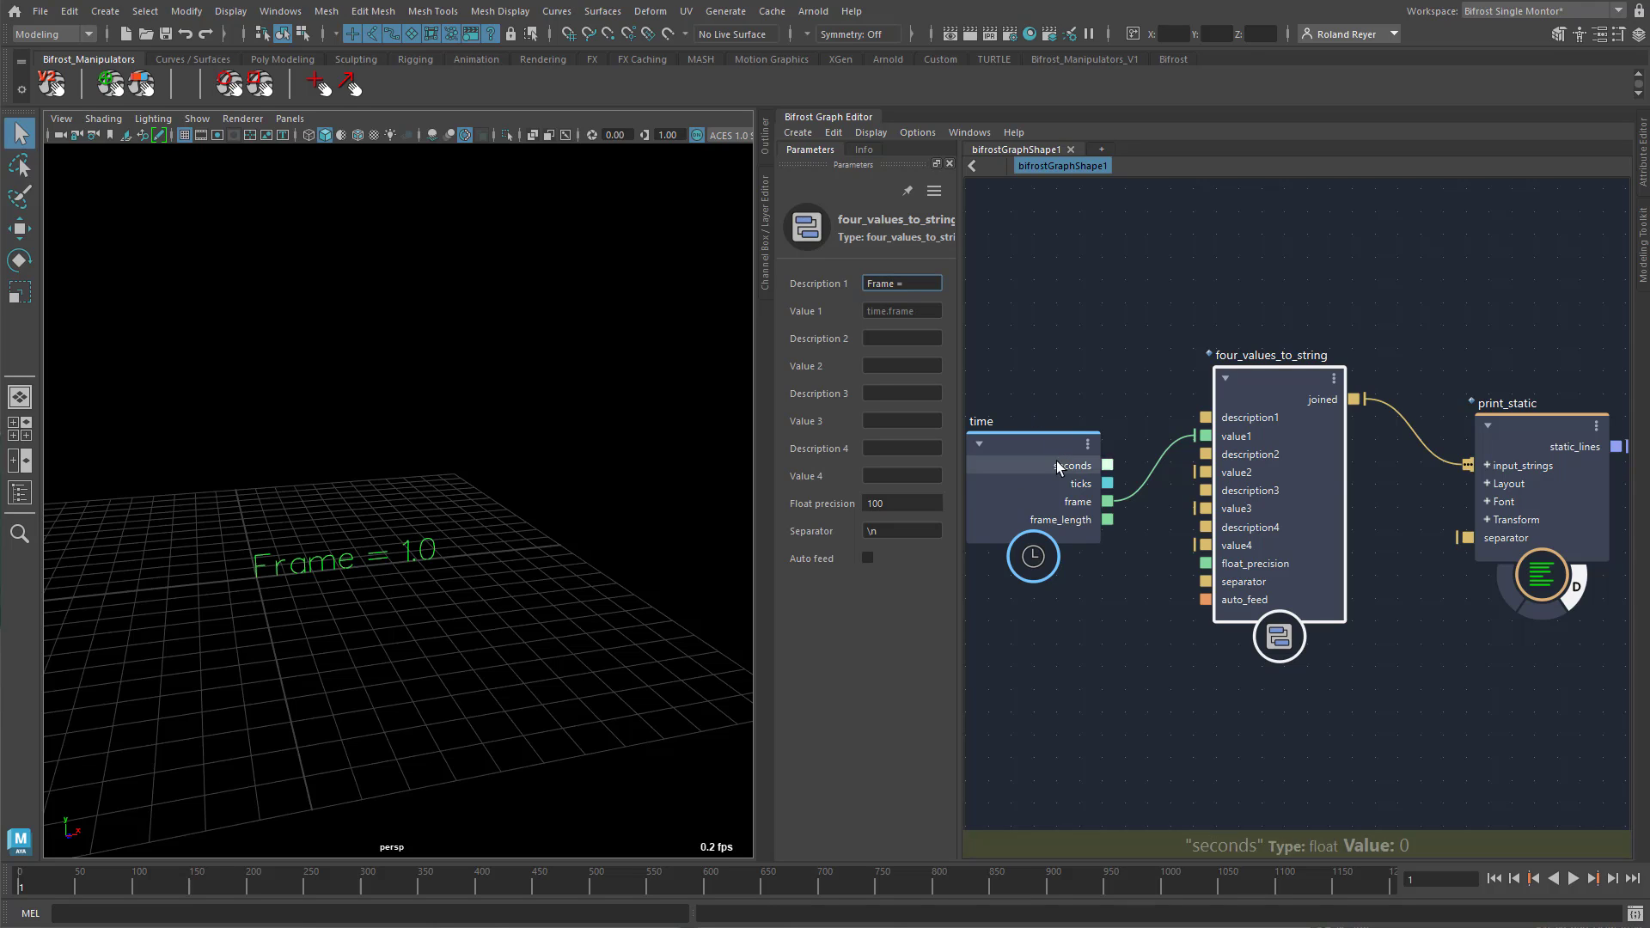
Feed value2 from time's ticks and value3 from seconds, labelling them "Ticks =" and "Seconds =" in Descriptions 2 and 3
left_click_drag(1108, 483, 1205, 508)
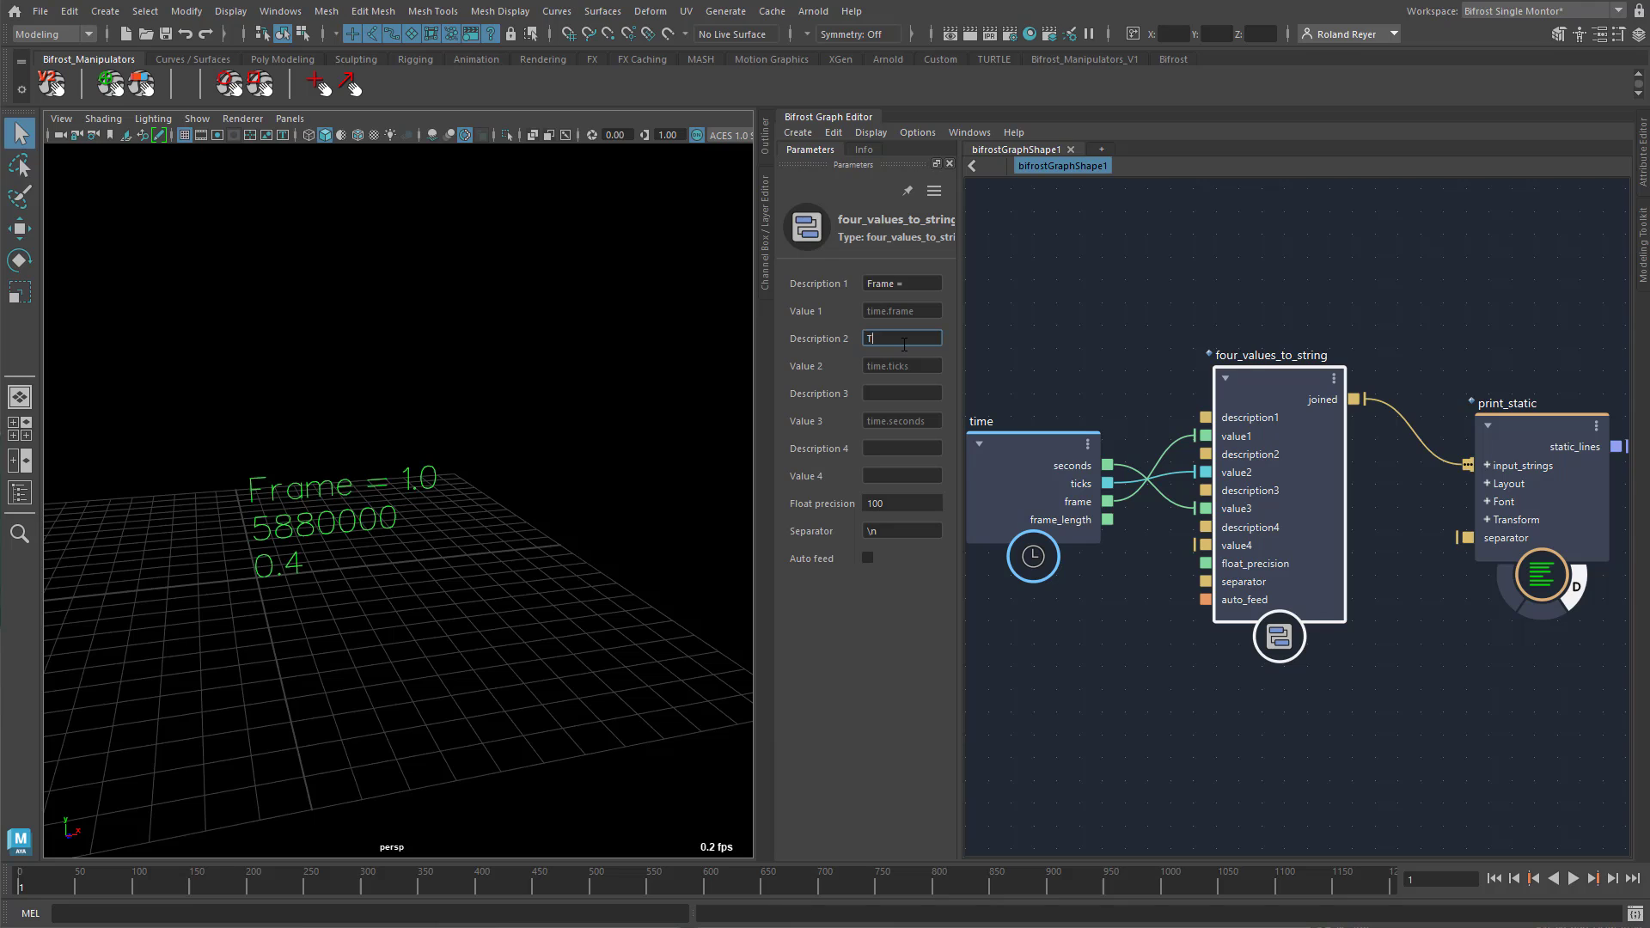
left_click(904, 344)
type("Ticks =")
key("Tab")
type("Second")
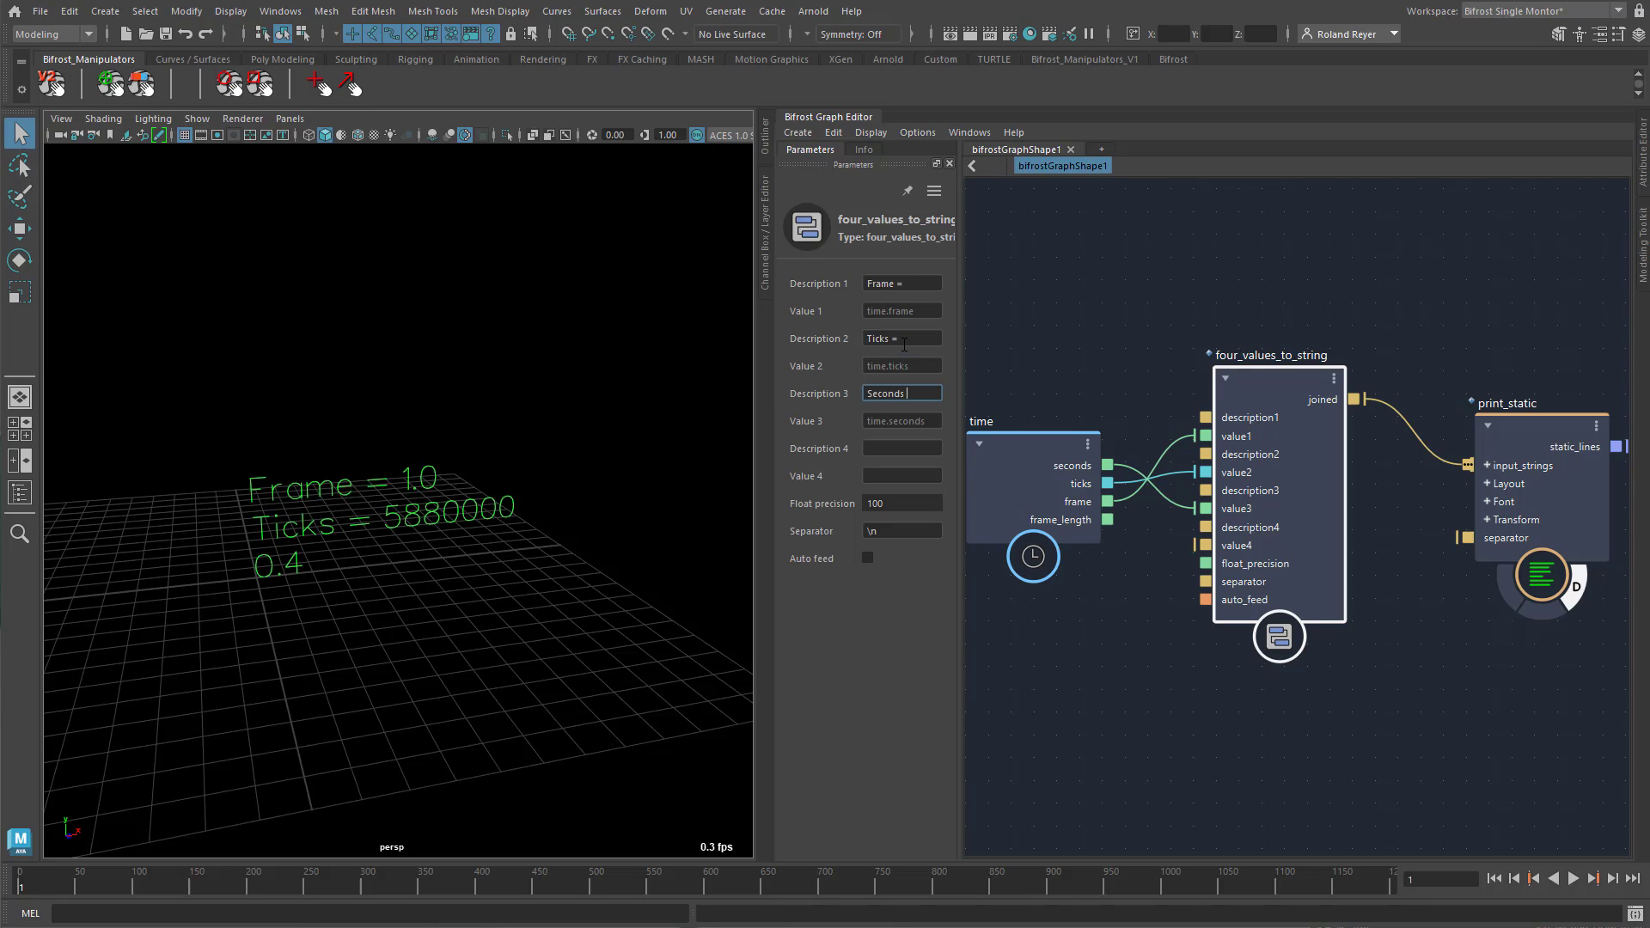
key("Tab")
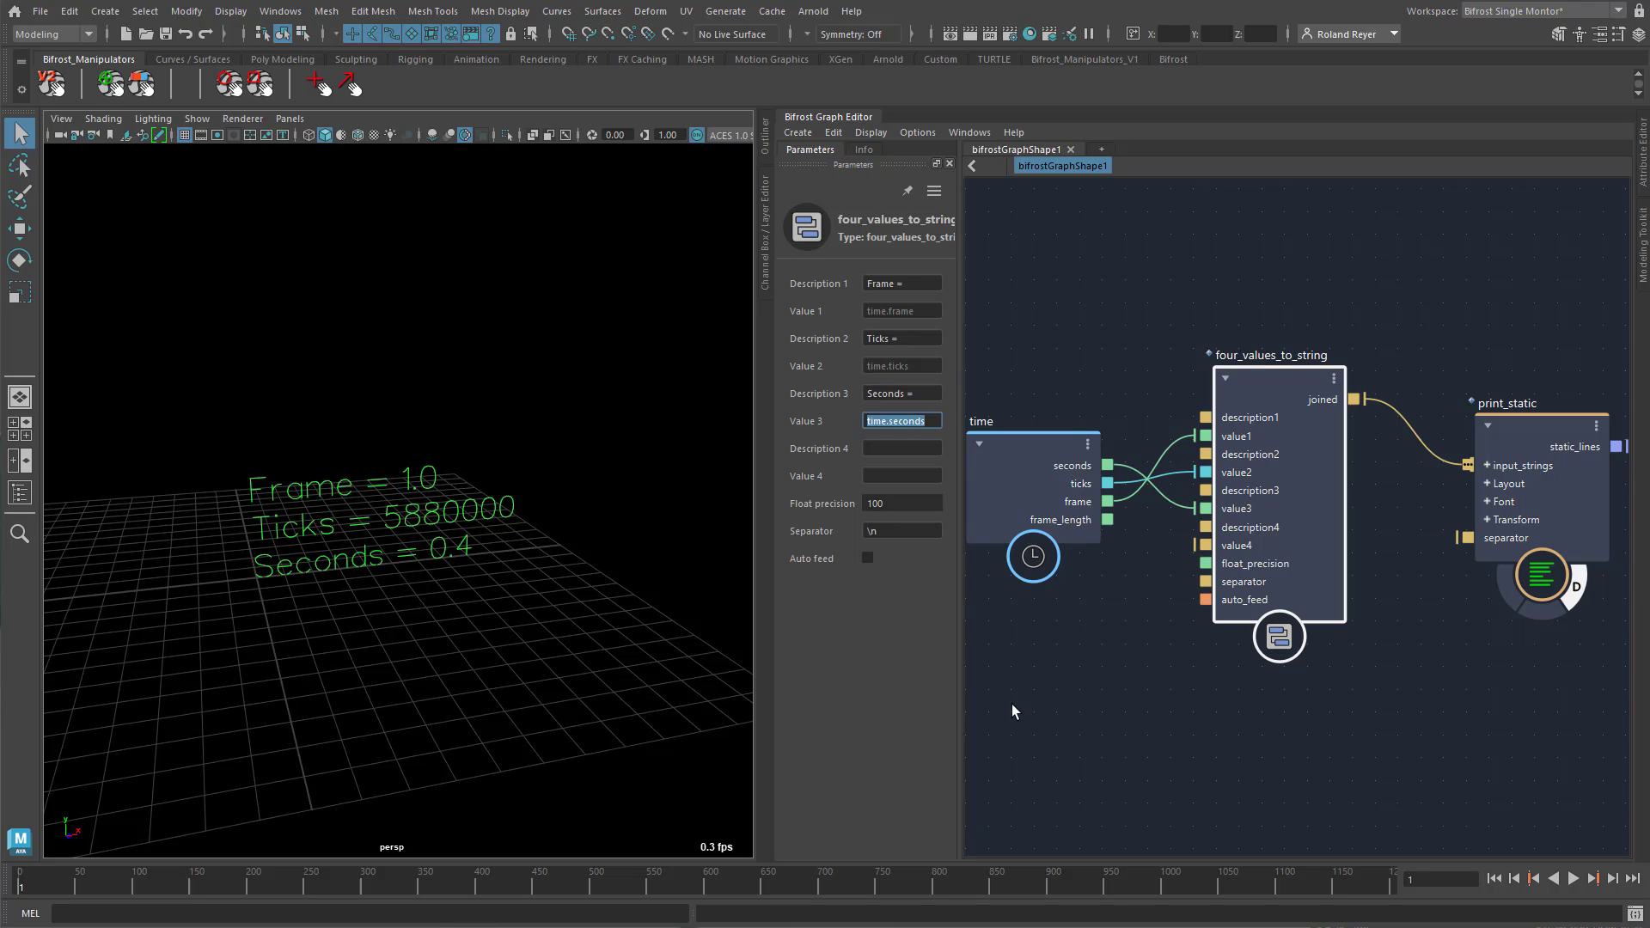
Set four_values_to_string's separator to a comma so the labelled values print on one line
left_click_drag(512, 641, 559, 634, "alt")
left_click(876, 532)
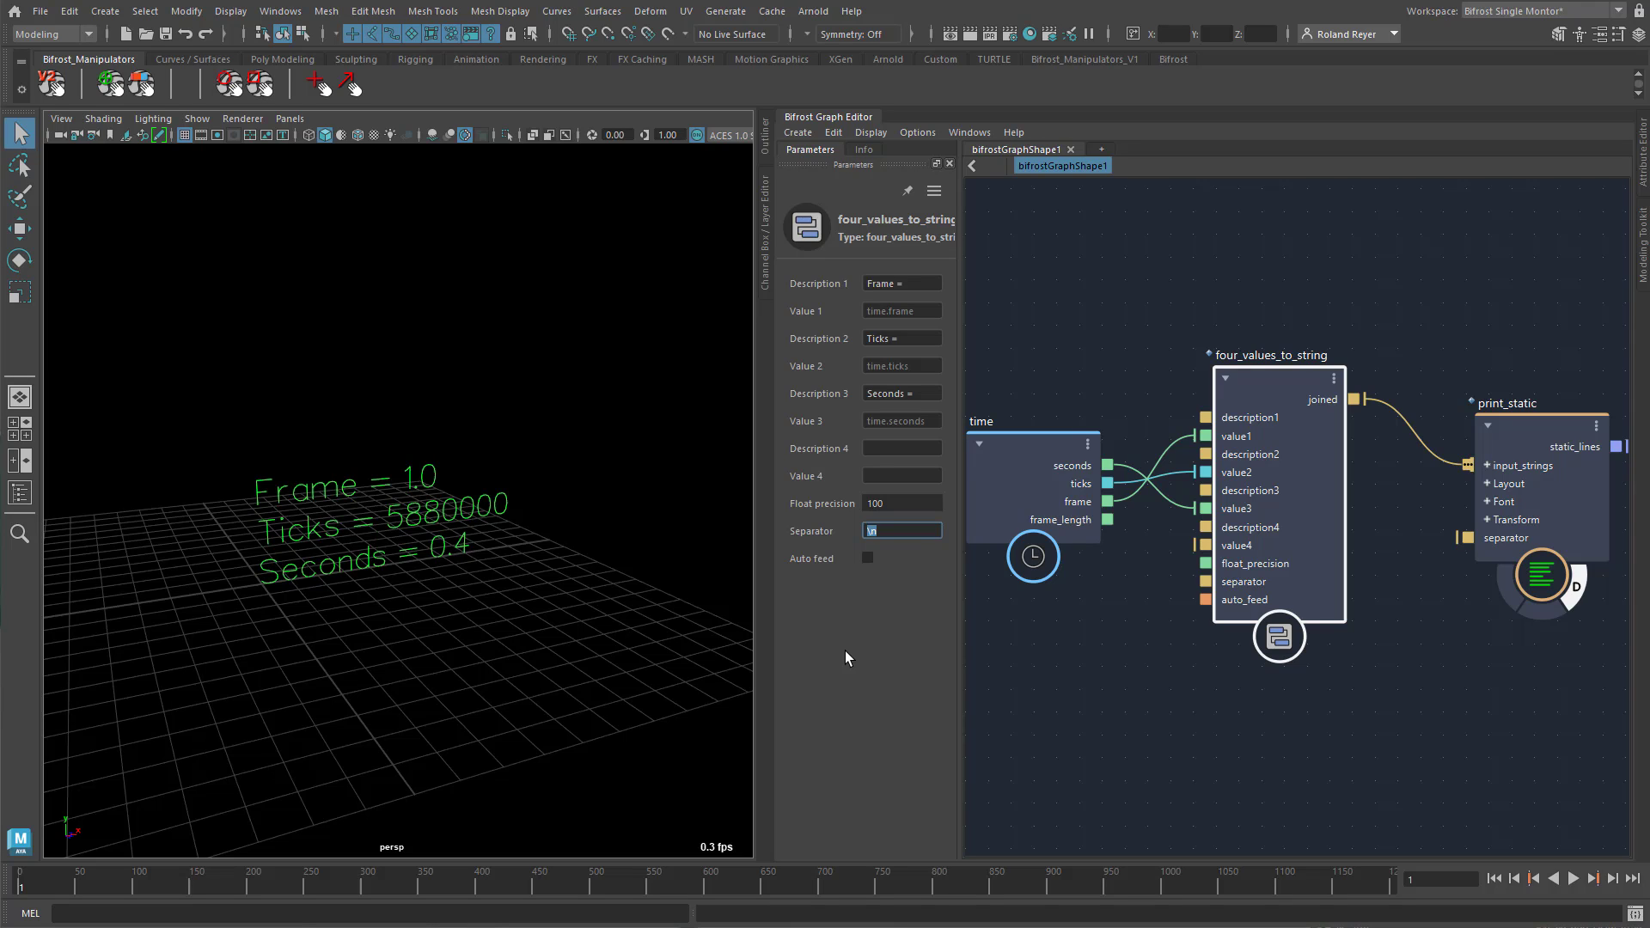
type(",")
key("Return")
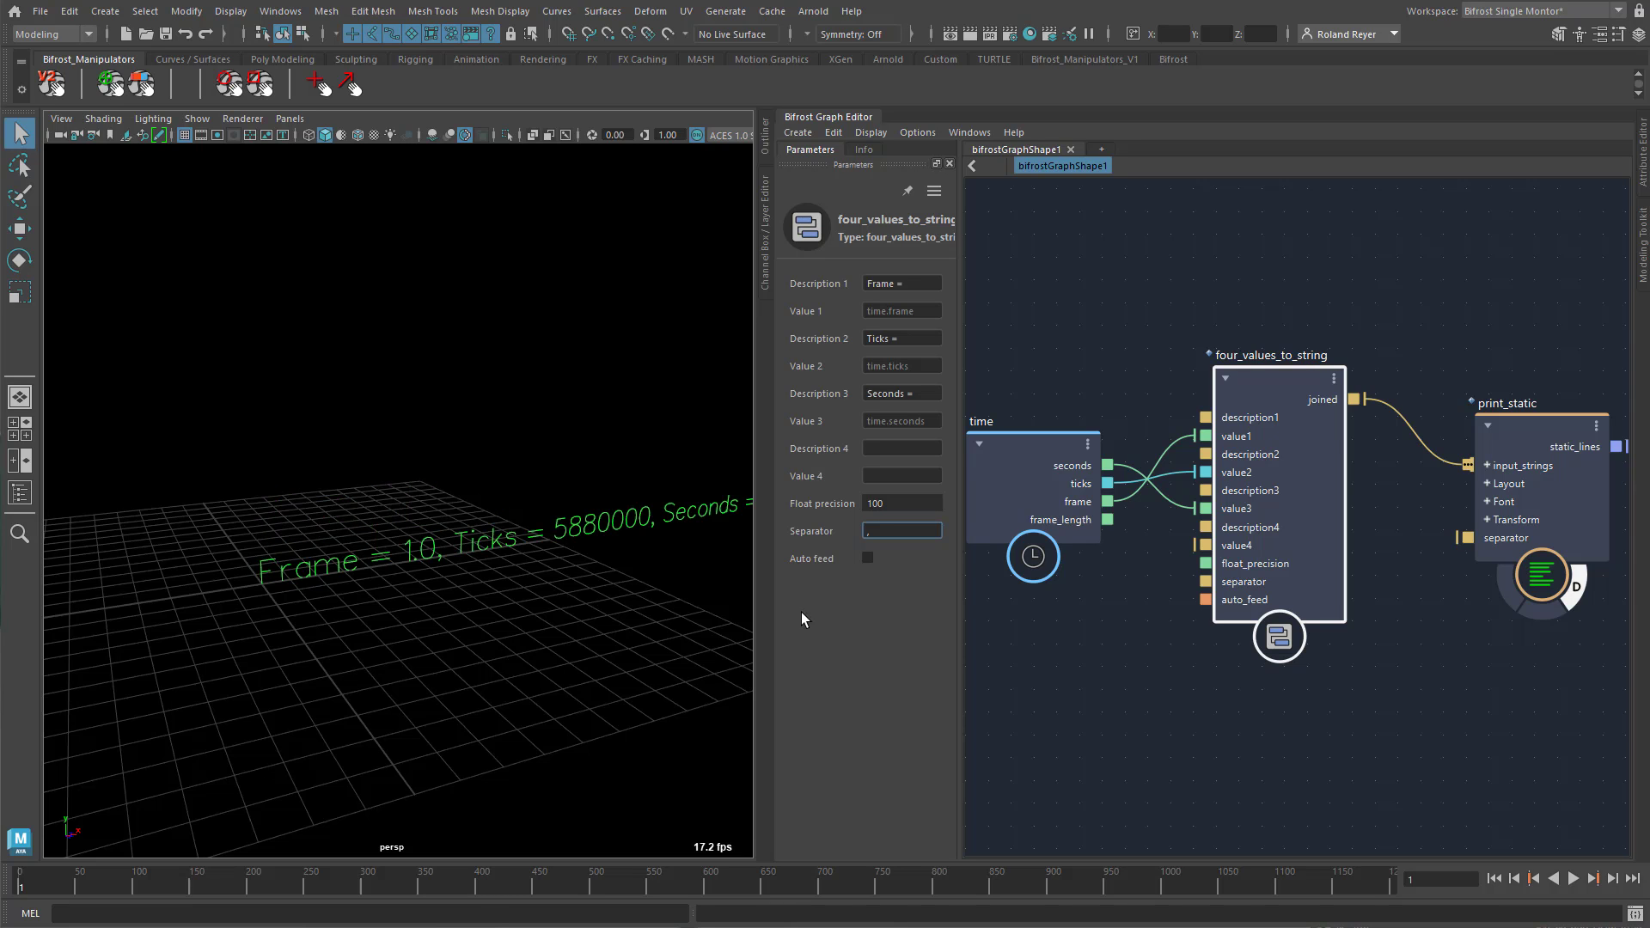
middle_click_drag(563, 638, 395, 681, "alt")
left_click_drag(394, 680, 401, 655, "alt")
middle_click_drag(402, 655, 431, 650, "alt")
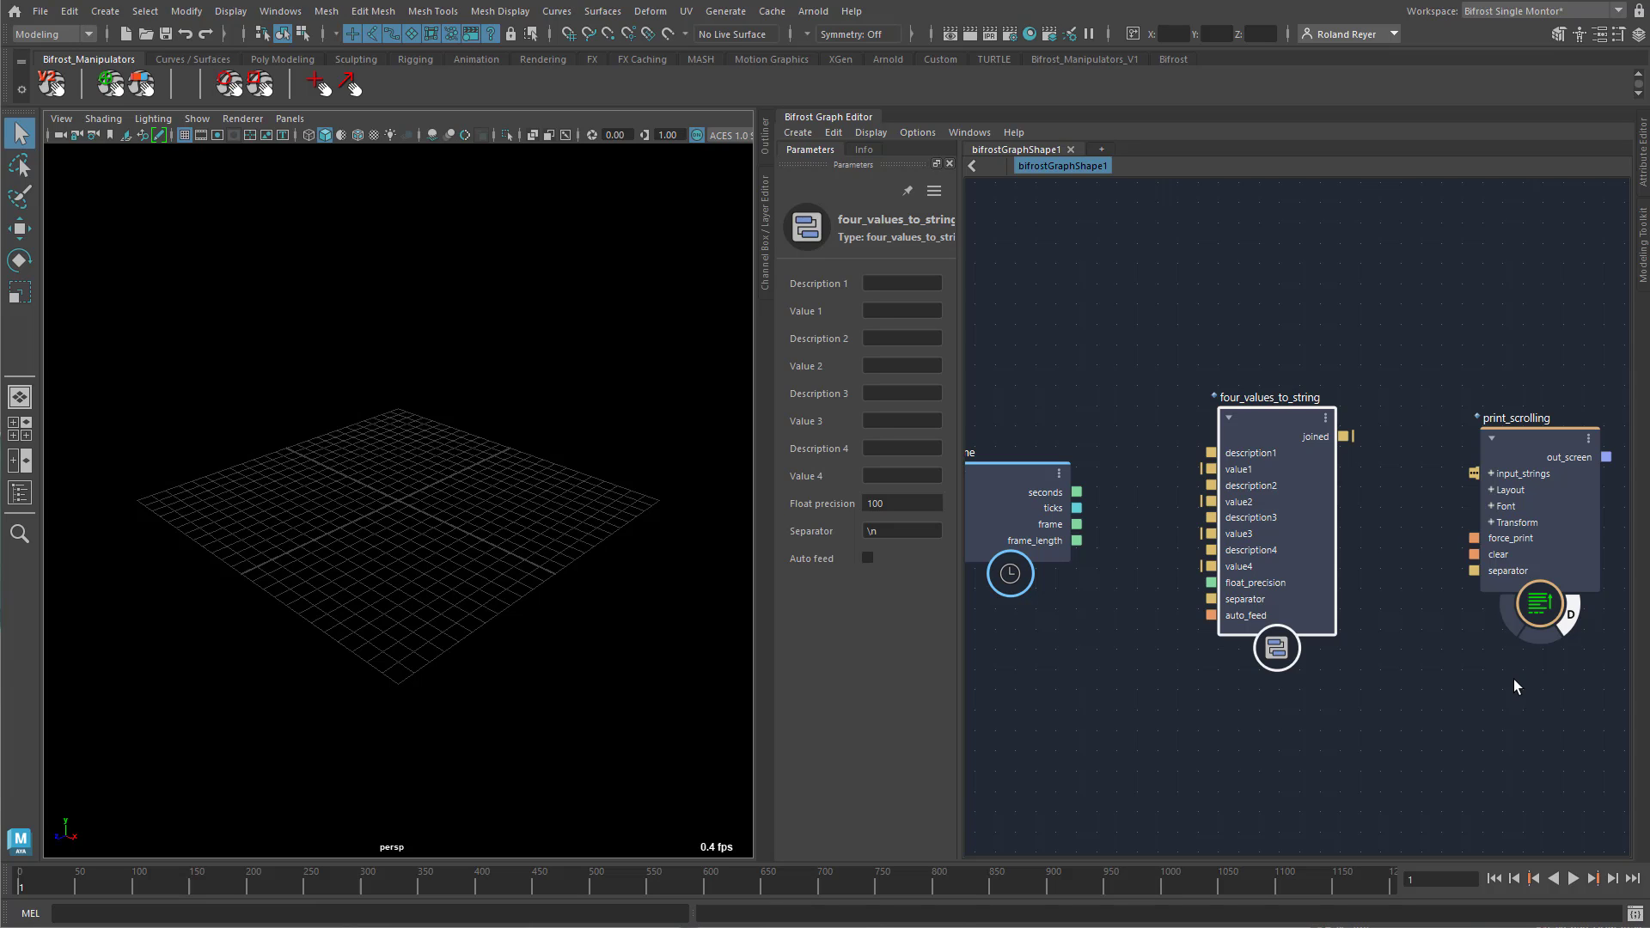
Connect four_values_to_string's joined output to print_scrolling's input_strings and set four_values_to_string's separator to a comma
left_click(1009, 476)
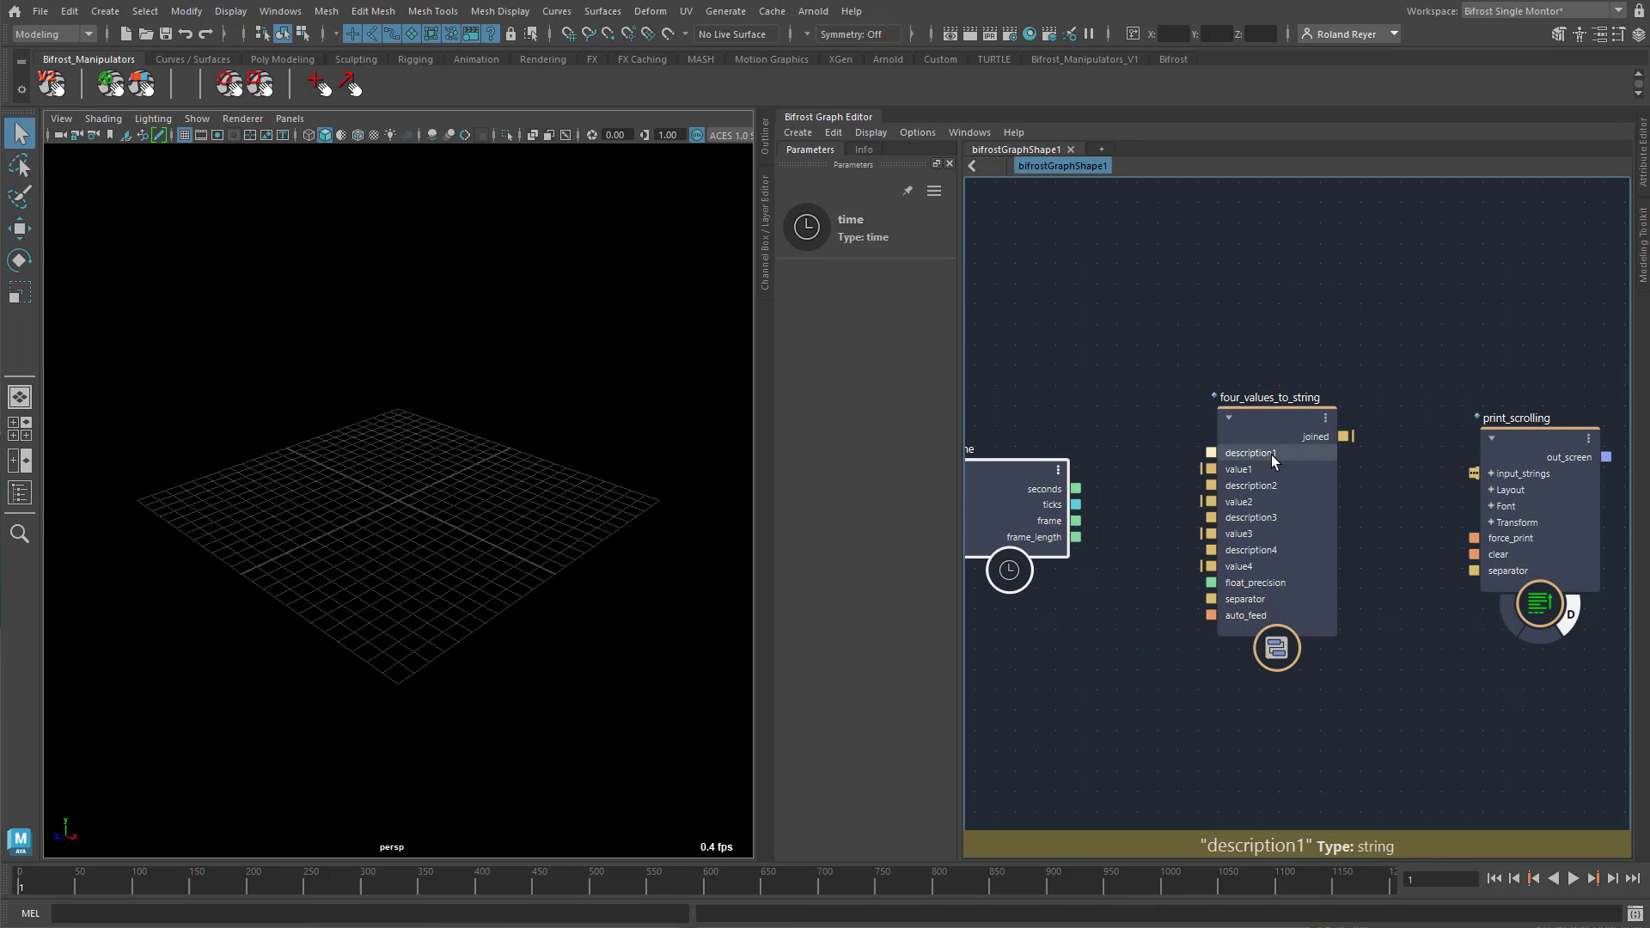
left_click_drag(1528, 431, 1518, 440)
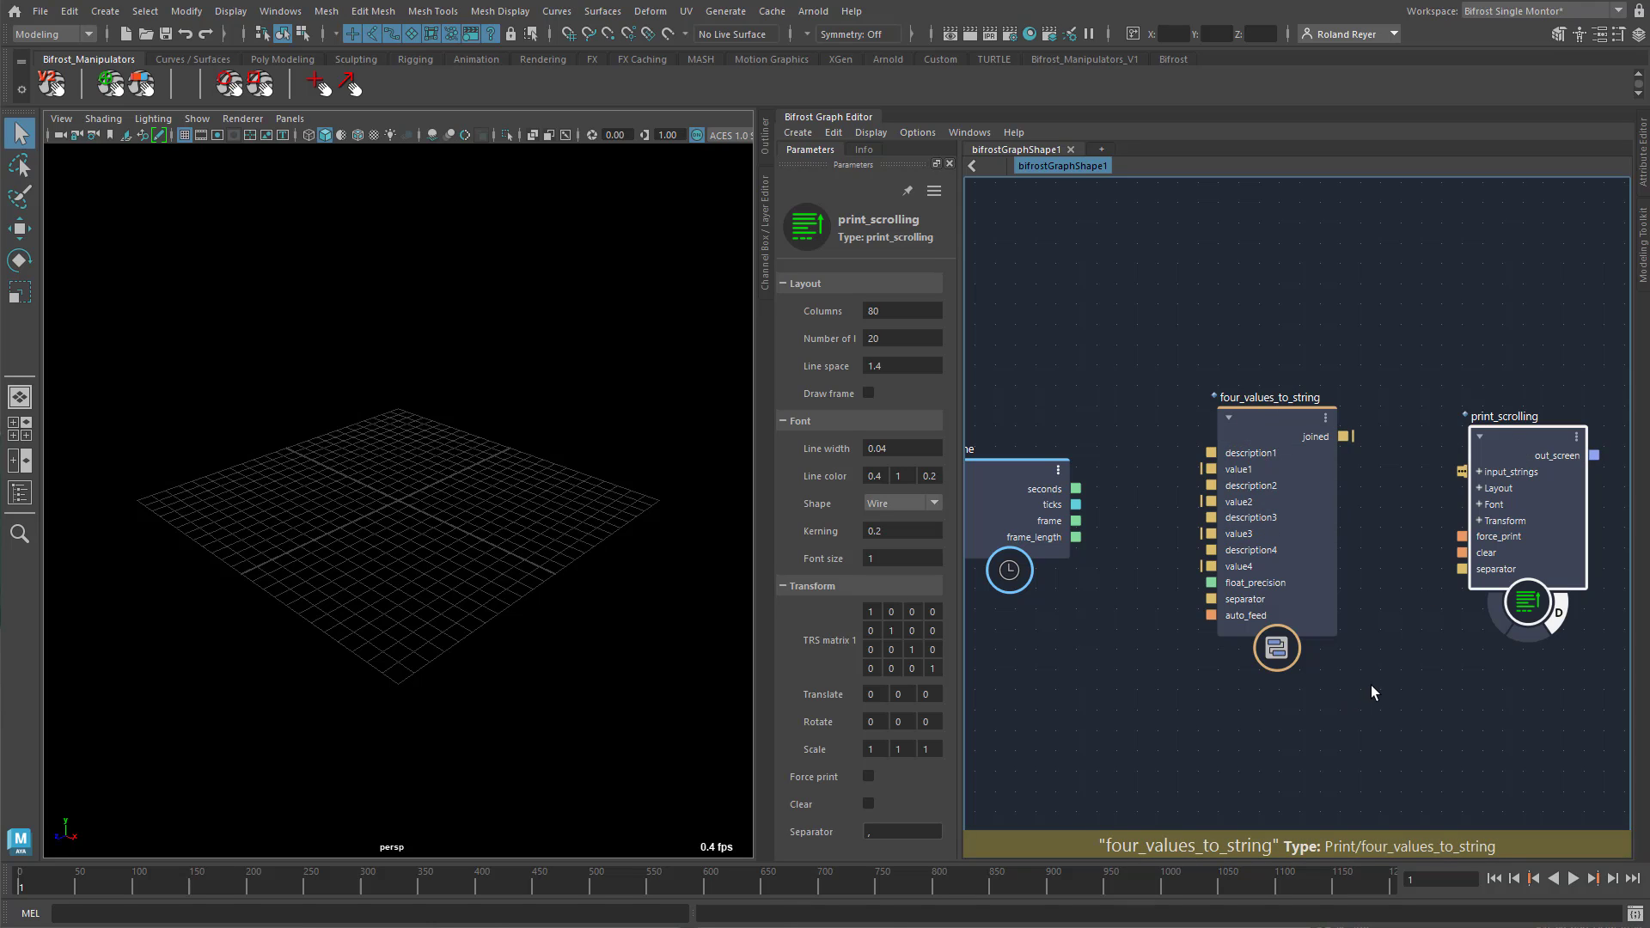
left_click_drag(1344, 438, 1461, 470)
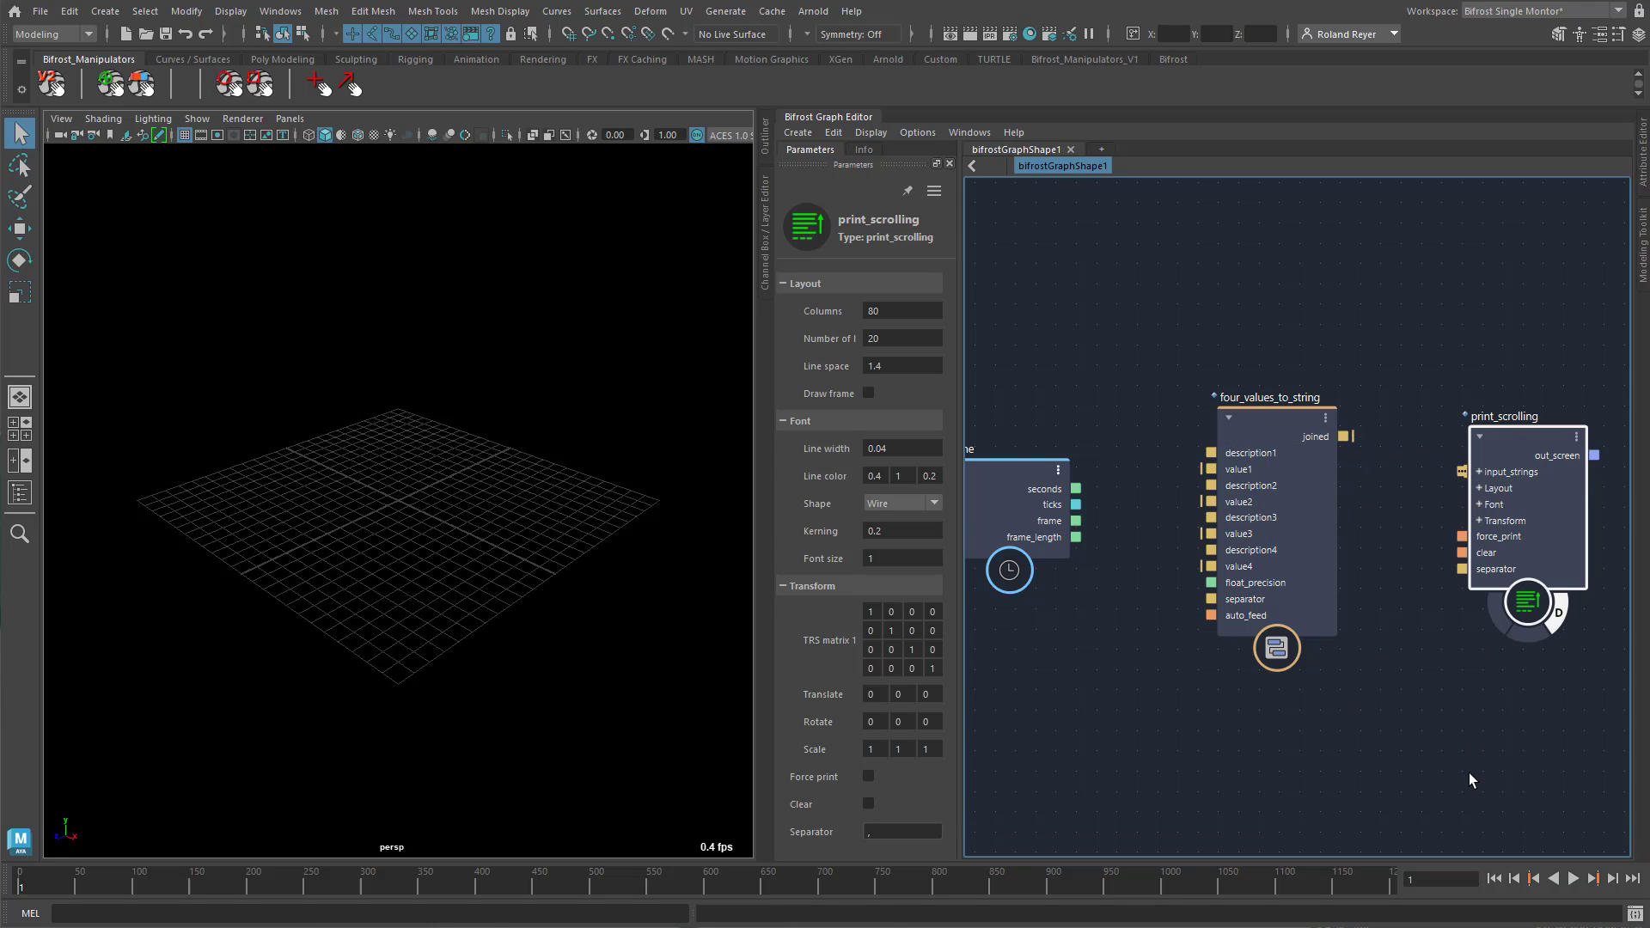
left_click(1280, 429)
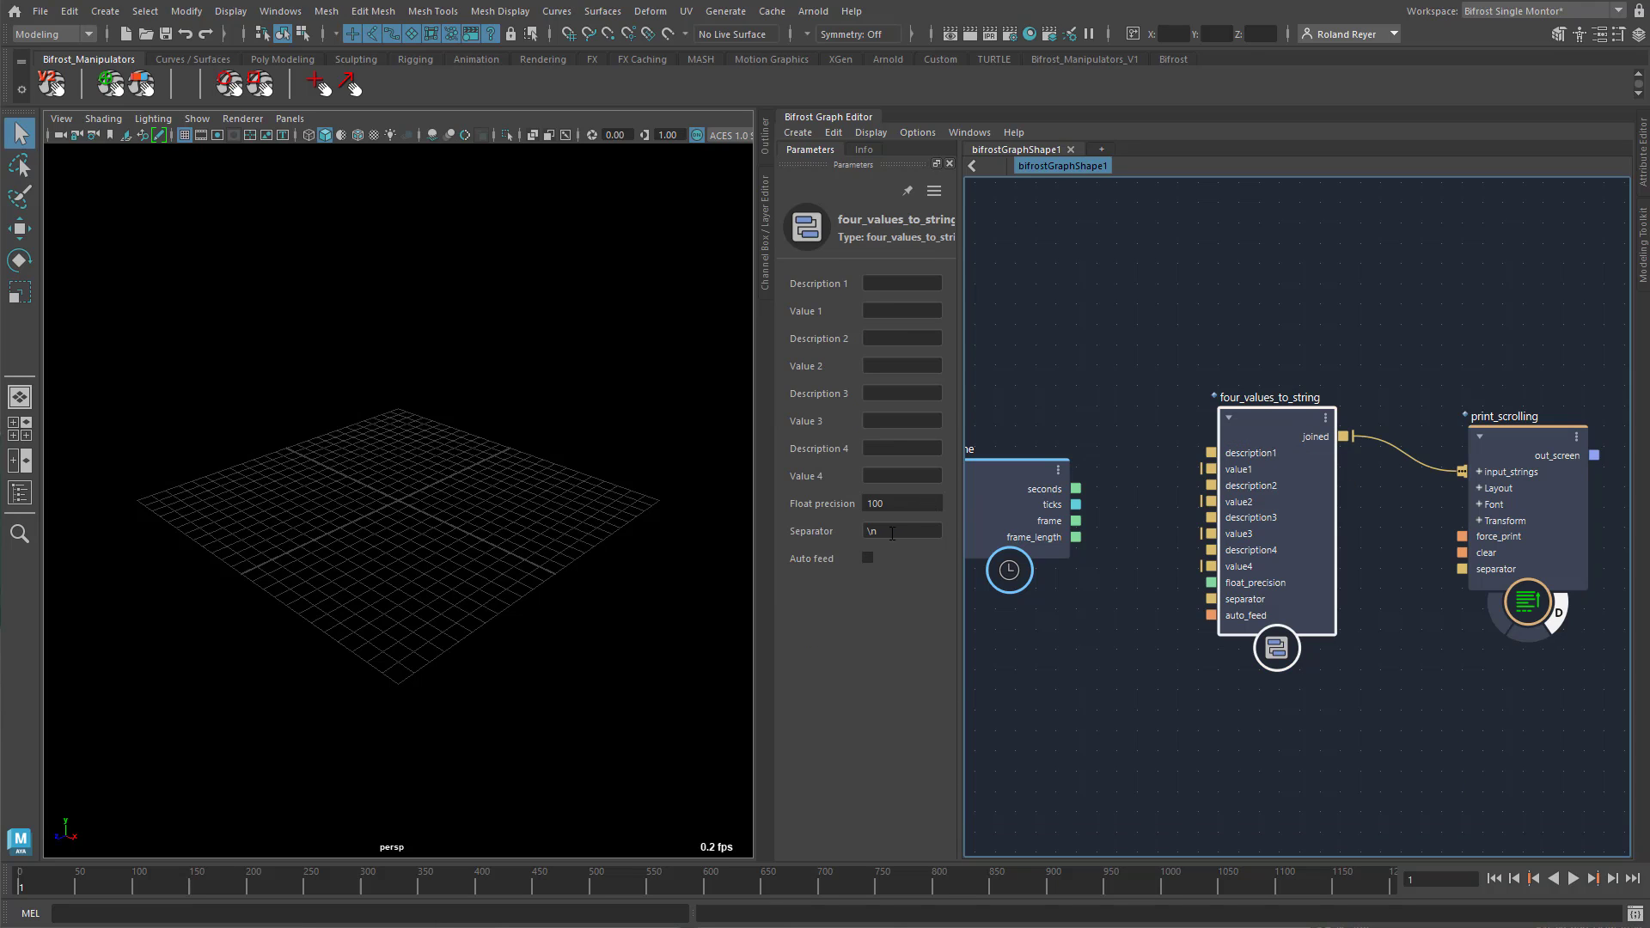
left_click_drag(890, 532, 845, 535)
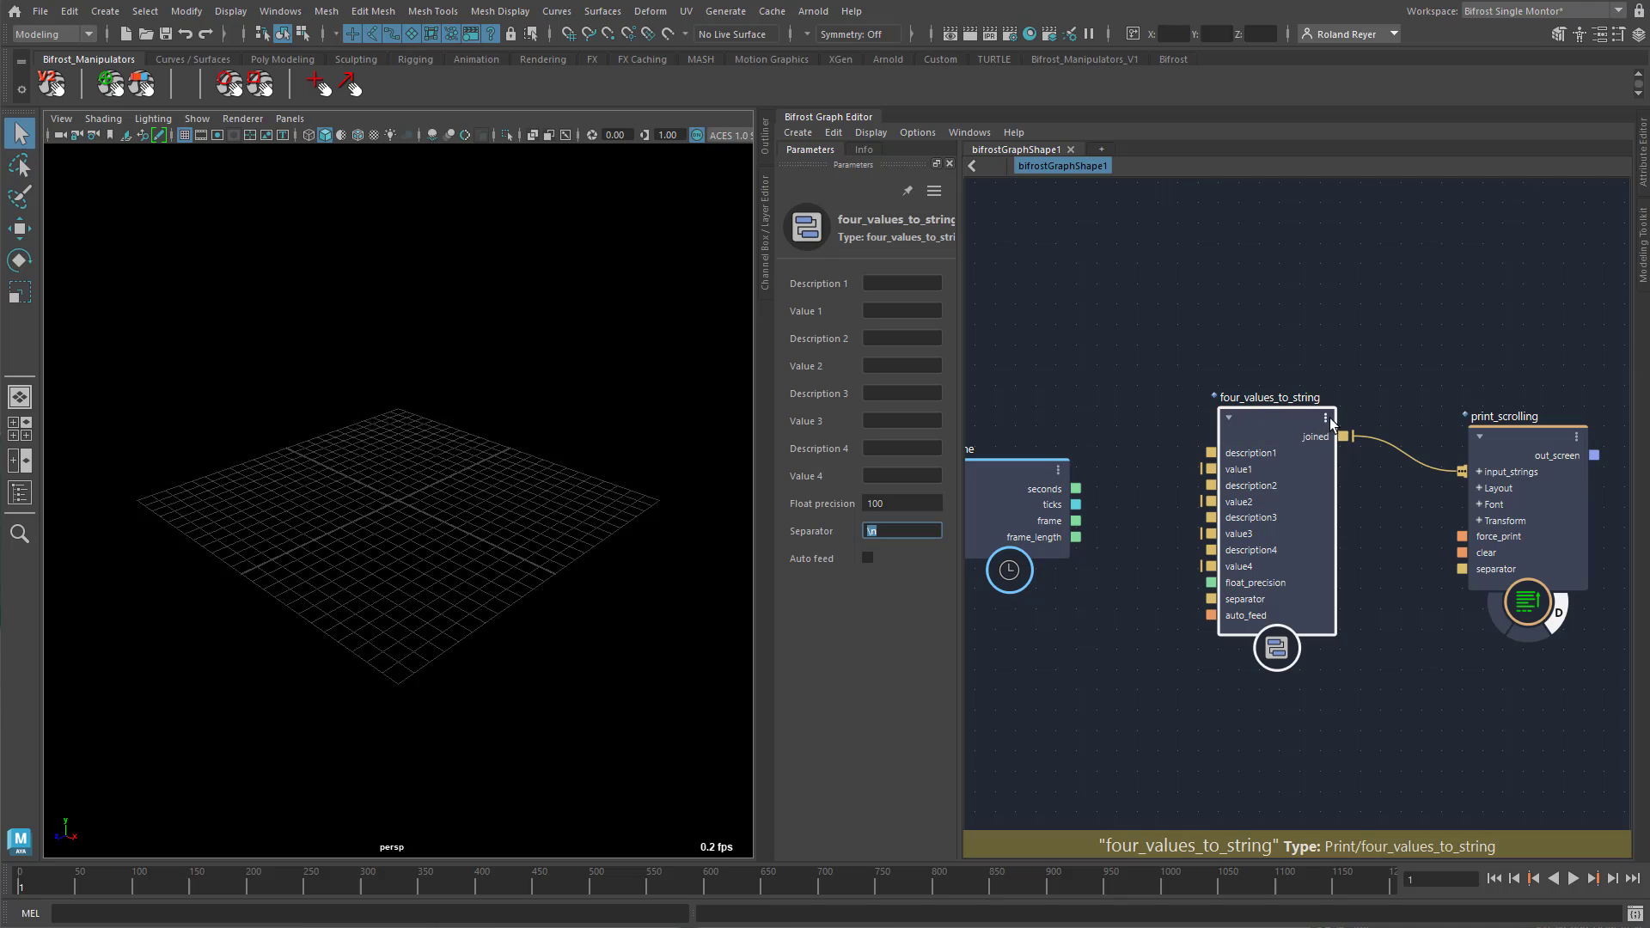
type(",")
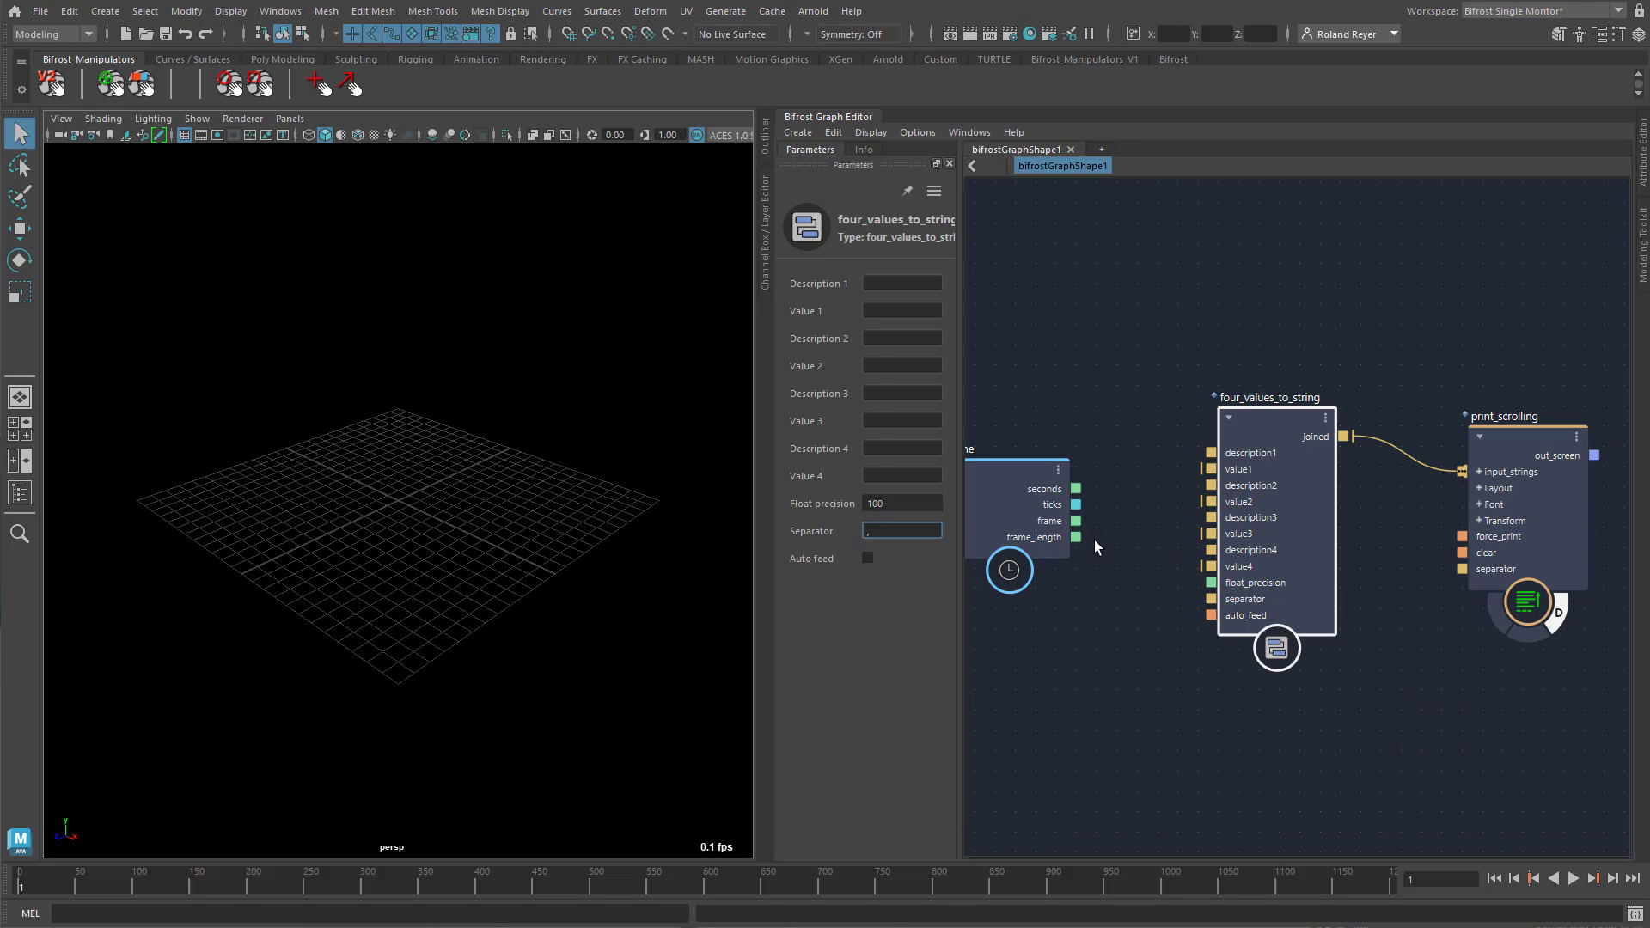
Connect time's frame output to value1, ticks to value2 and seconds to value3 on four_values_to_string
left_click_drag(1075, 521, 1212, 469)
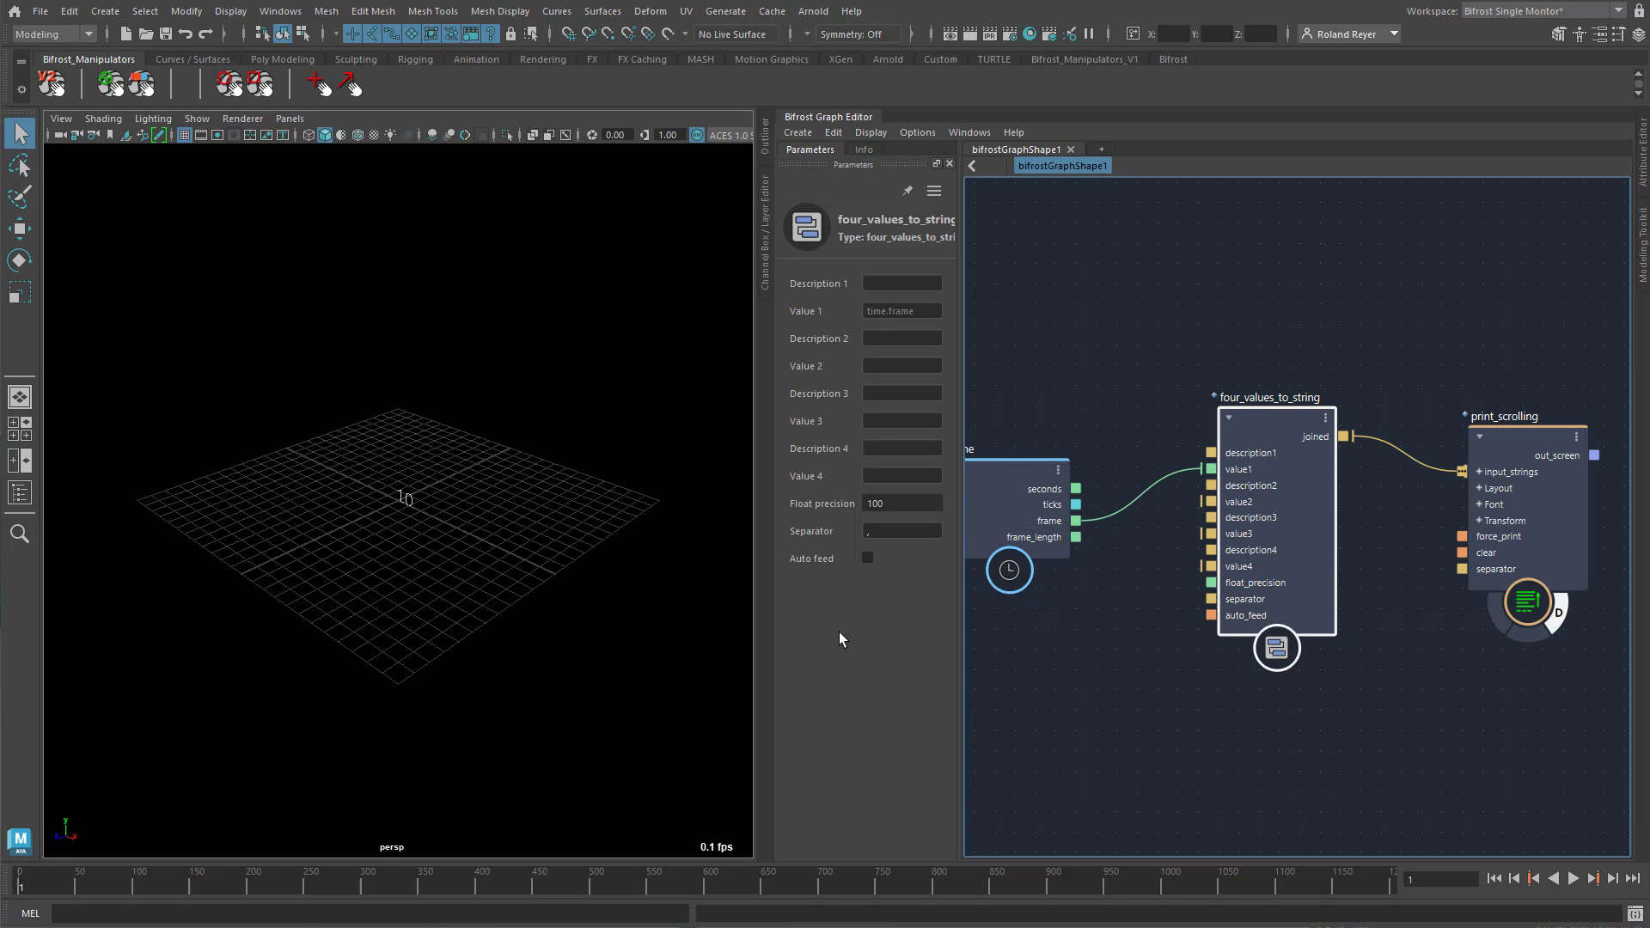
left_click_drag(1075, 504, 1211, 503)
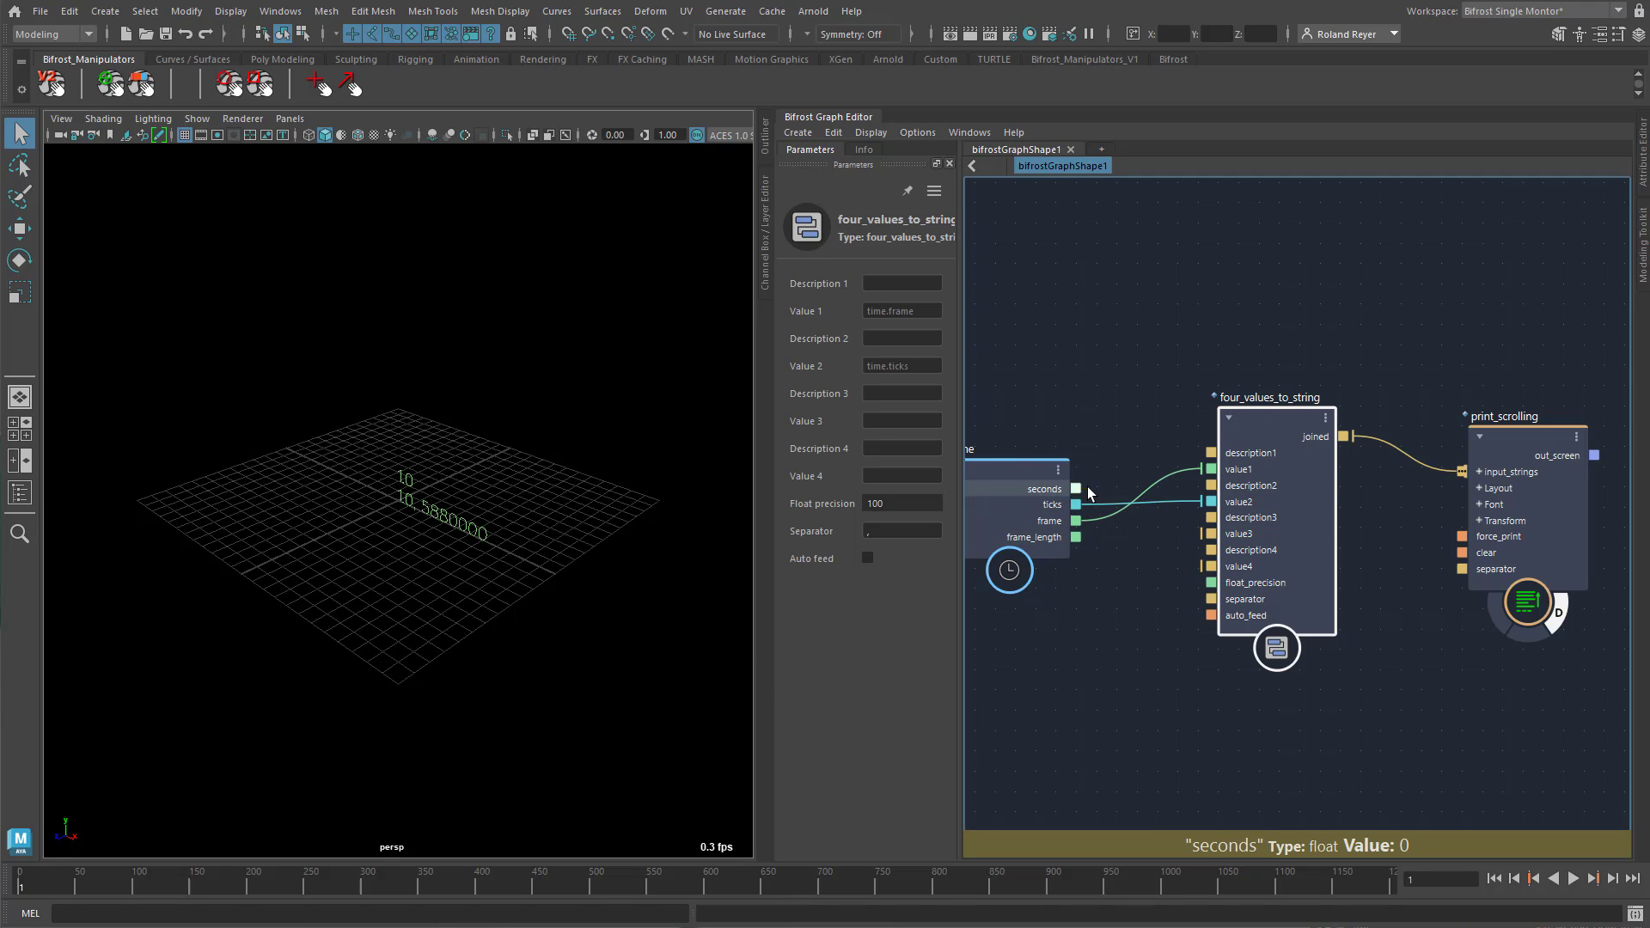
left_click_drag(1136, 548, 1207, 533)
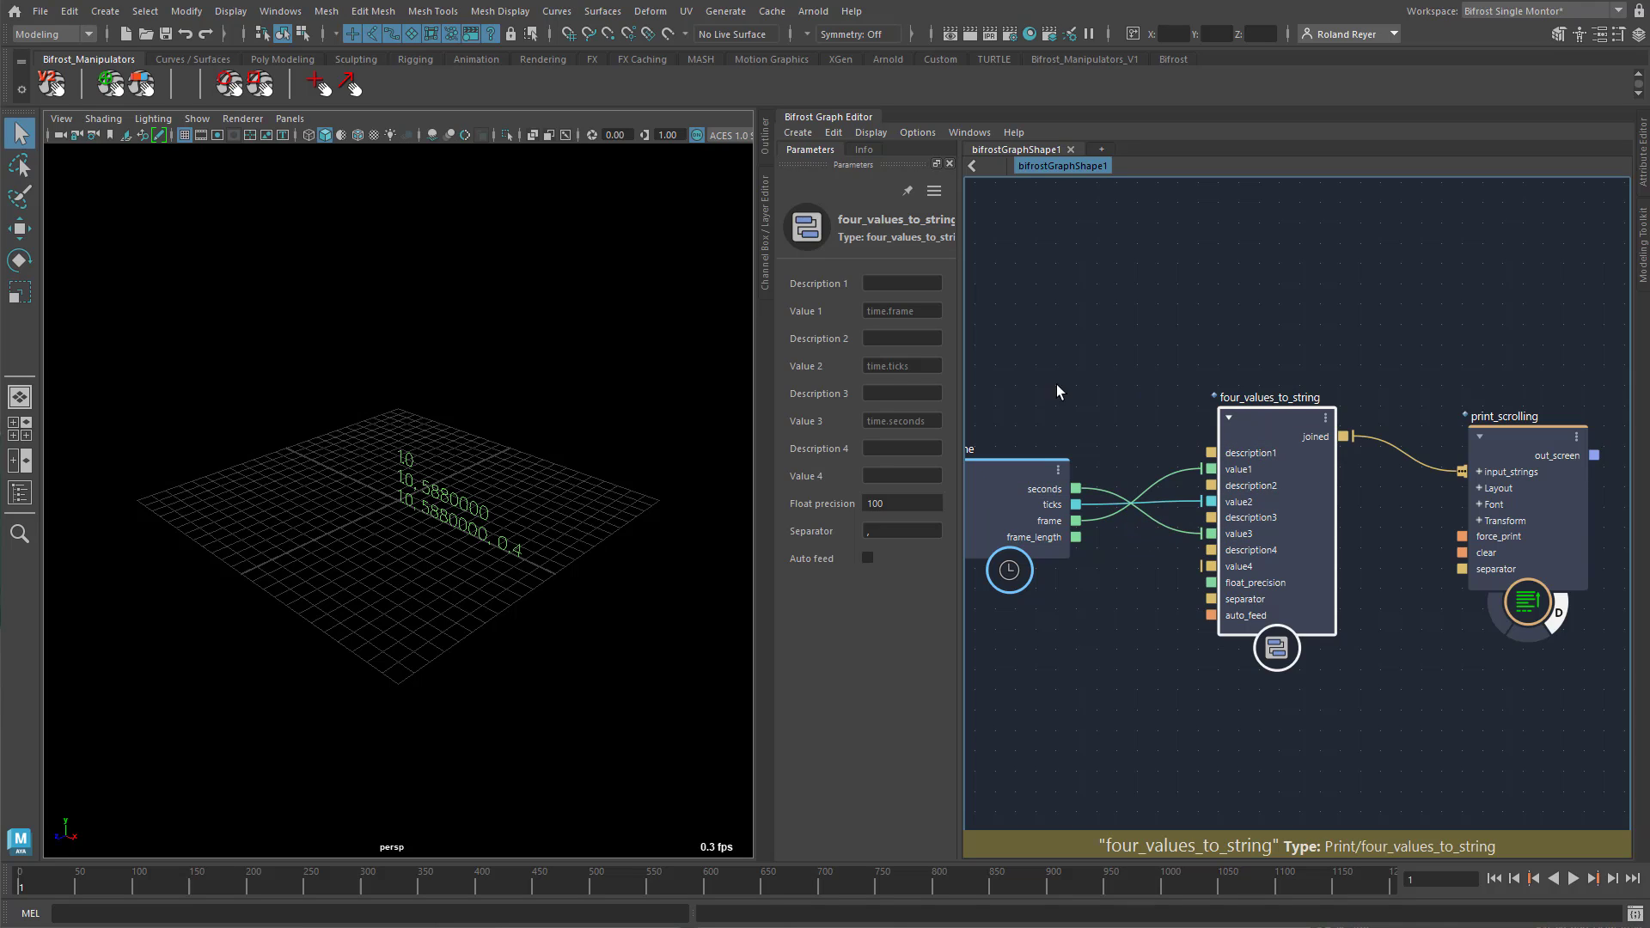
Set Descriptions 1, 2 and 3 of four_values_to_string to "Frame =", "Ticks =" and "Seconds ="
left_click(886, 285)
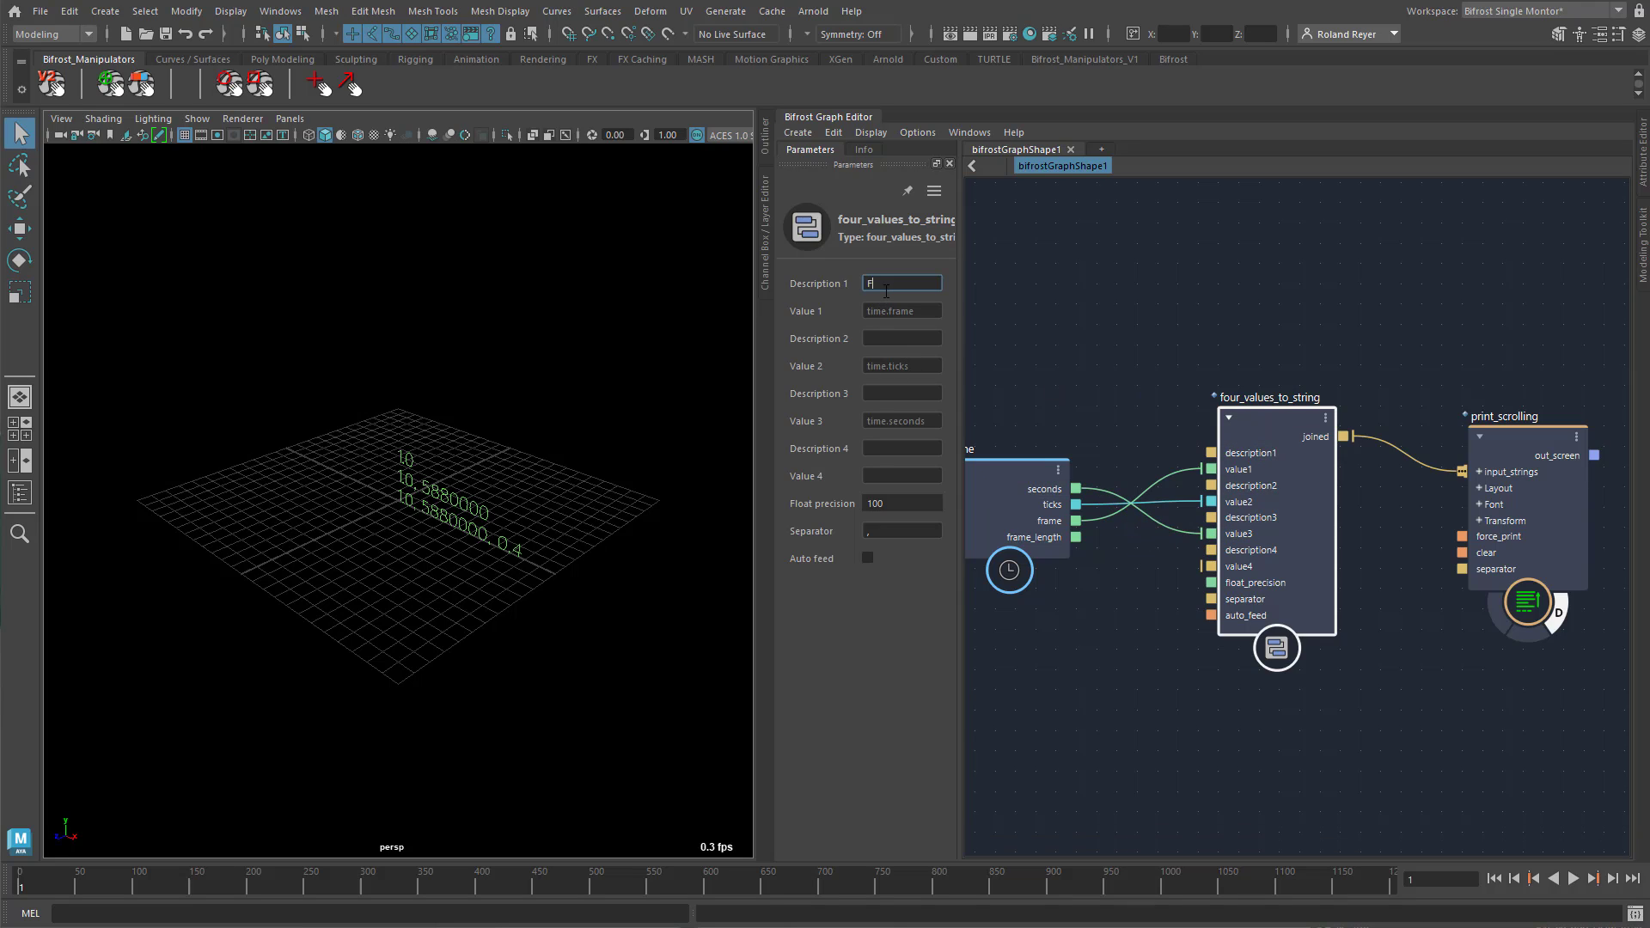
type("Frame =")
key("Tab")
type("T")
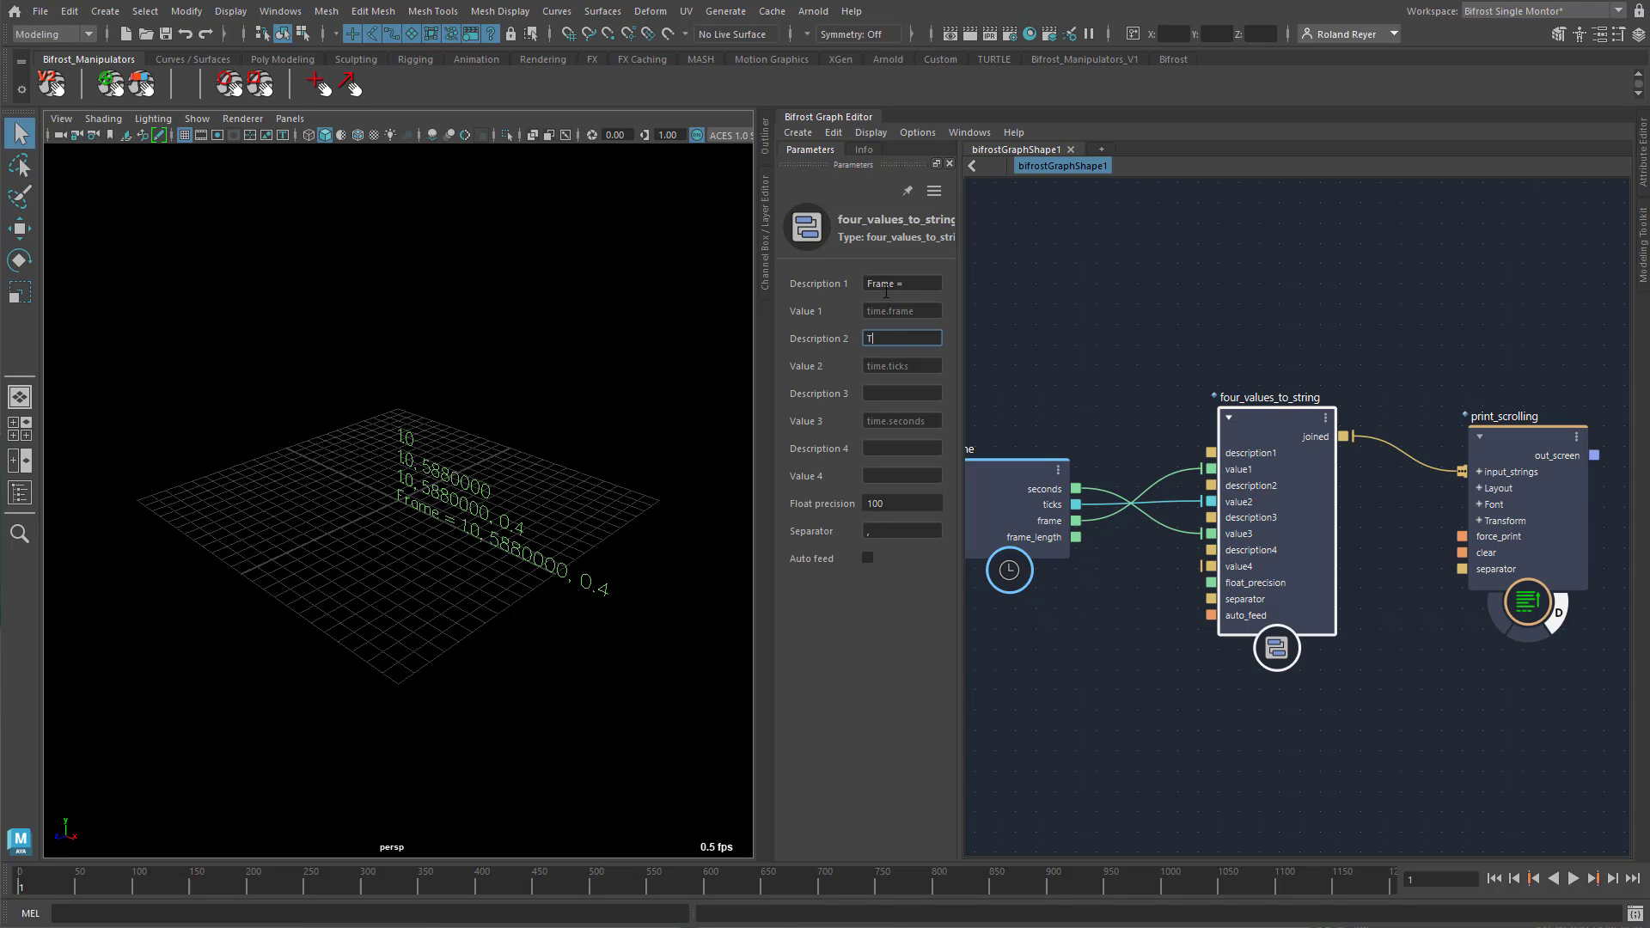
type("icks =")
key("Tab")
type("S")
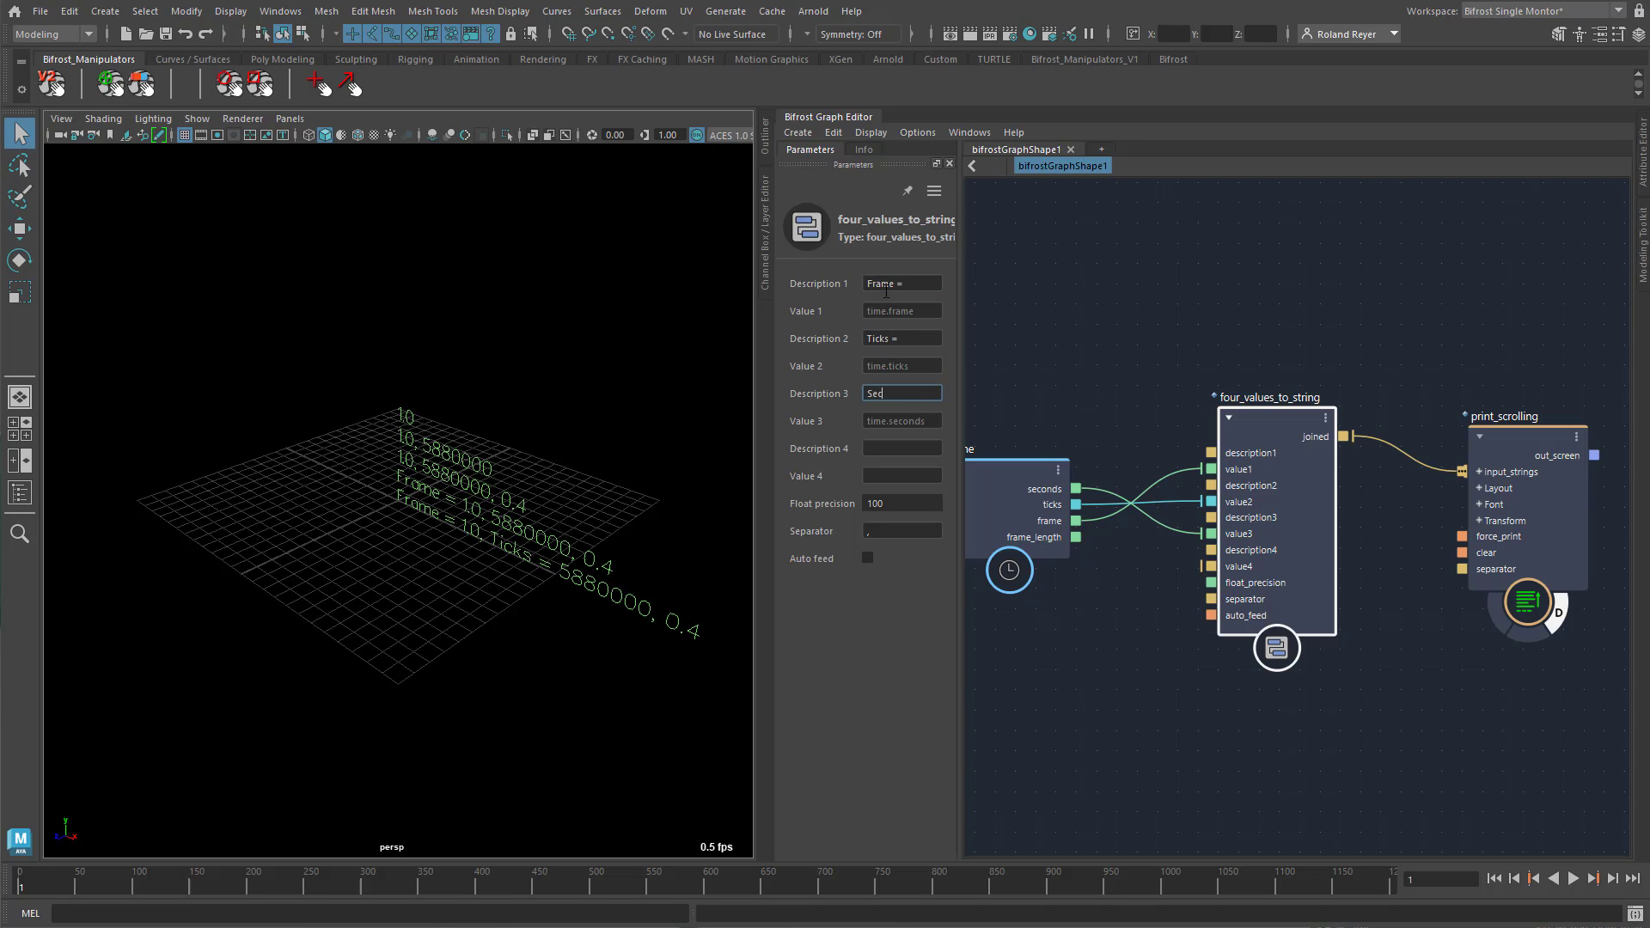
type("econds =")
key("Tab")
Turn on viewport anti-aliasing and view the scrolling text lines from a more frontal angle
left_click_drag(593, 640, 492, 498, "alt")
left_click(465, 135)
left_click_drag(335, 649, 372, 629, "alt")
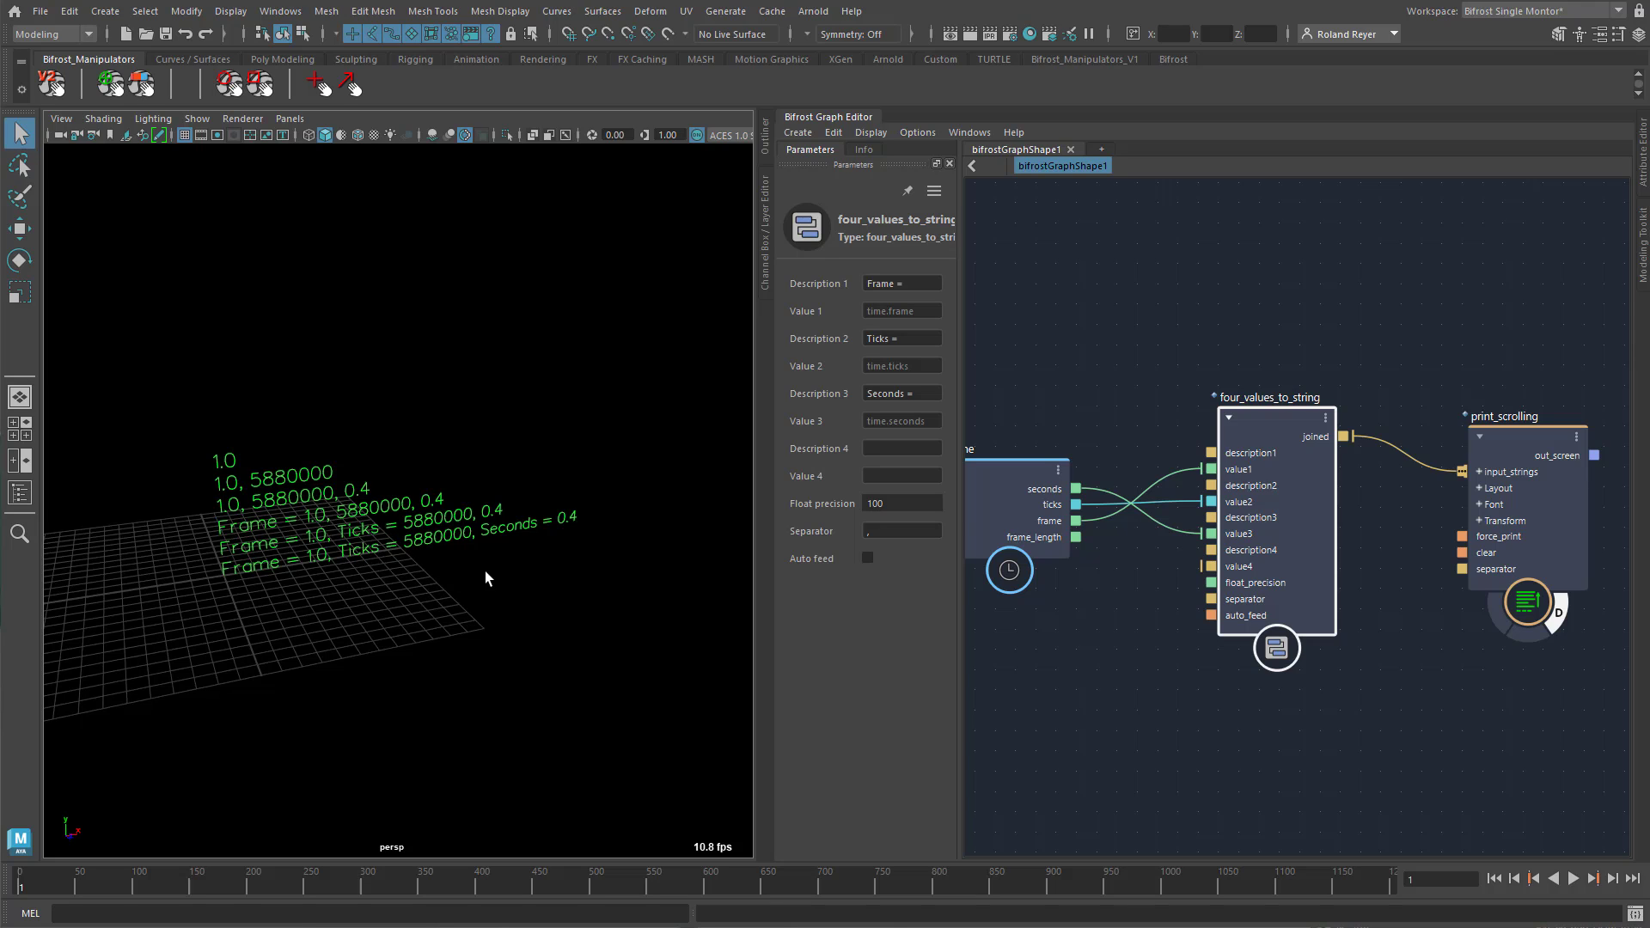
left_click_drag(599, 695, 579, 674, "alt")
middle_click_drag(579, 674, 583, 692, "alt")
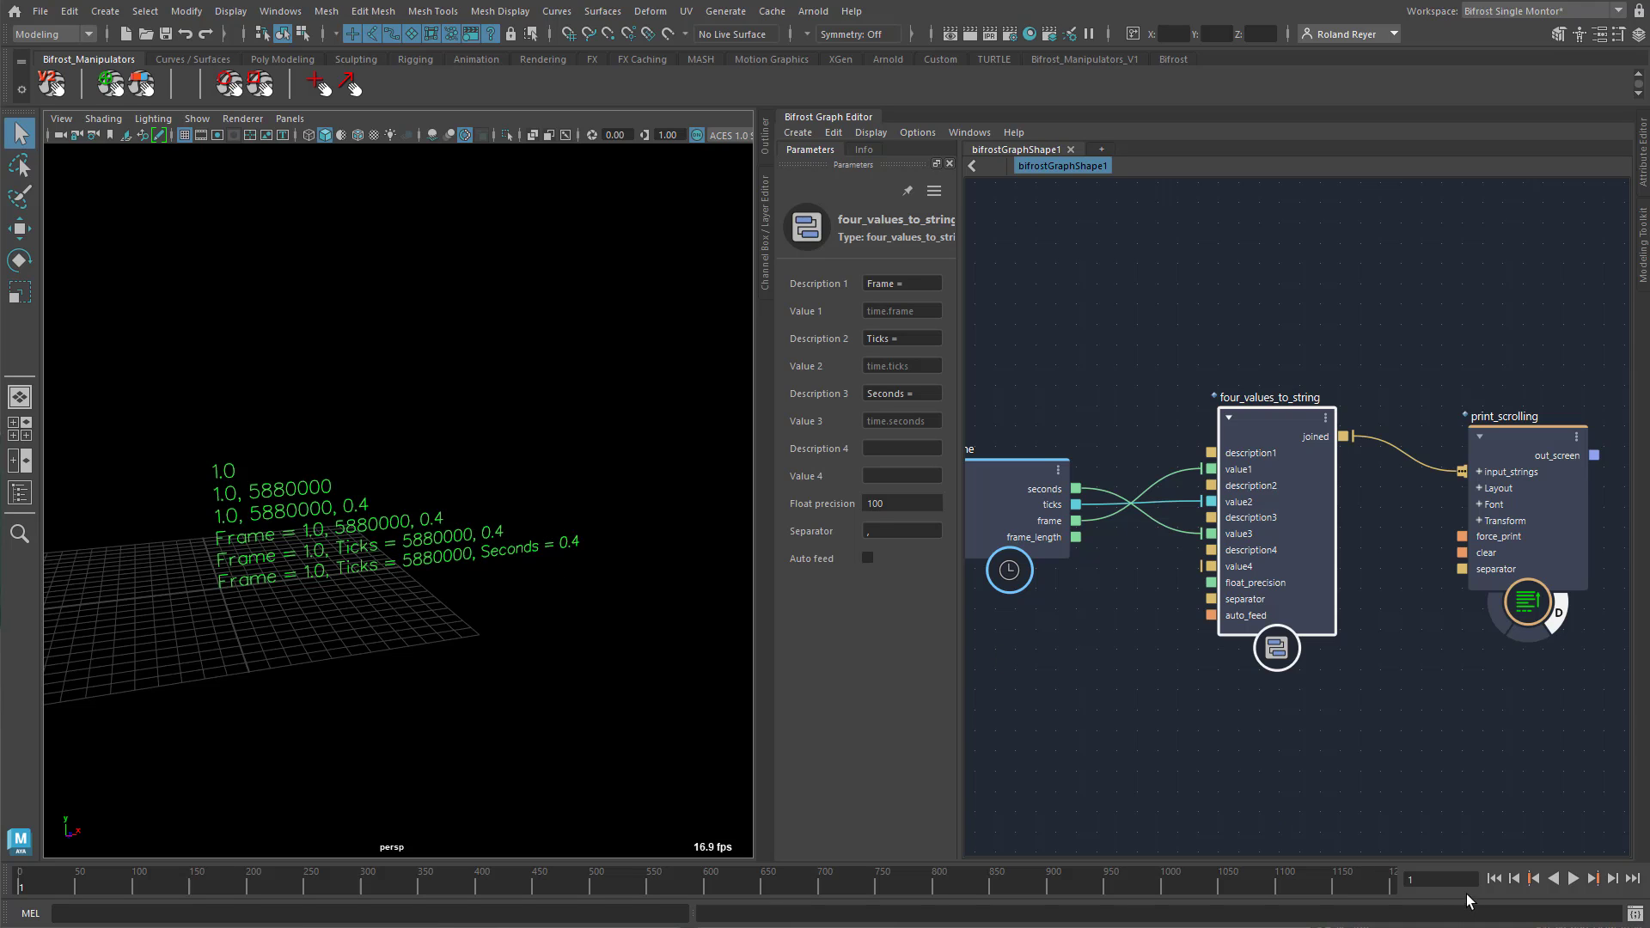
Play the animation to print new scrolling lines and stop it at frame 102
left_click(1573, 878)
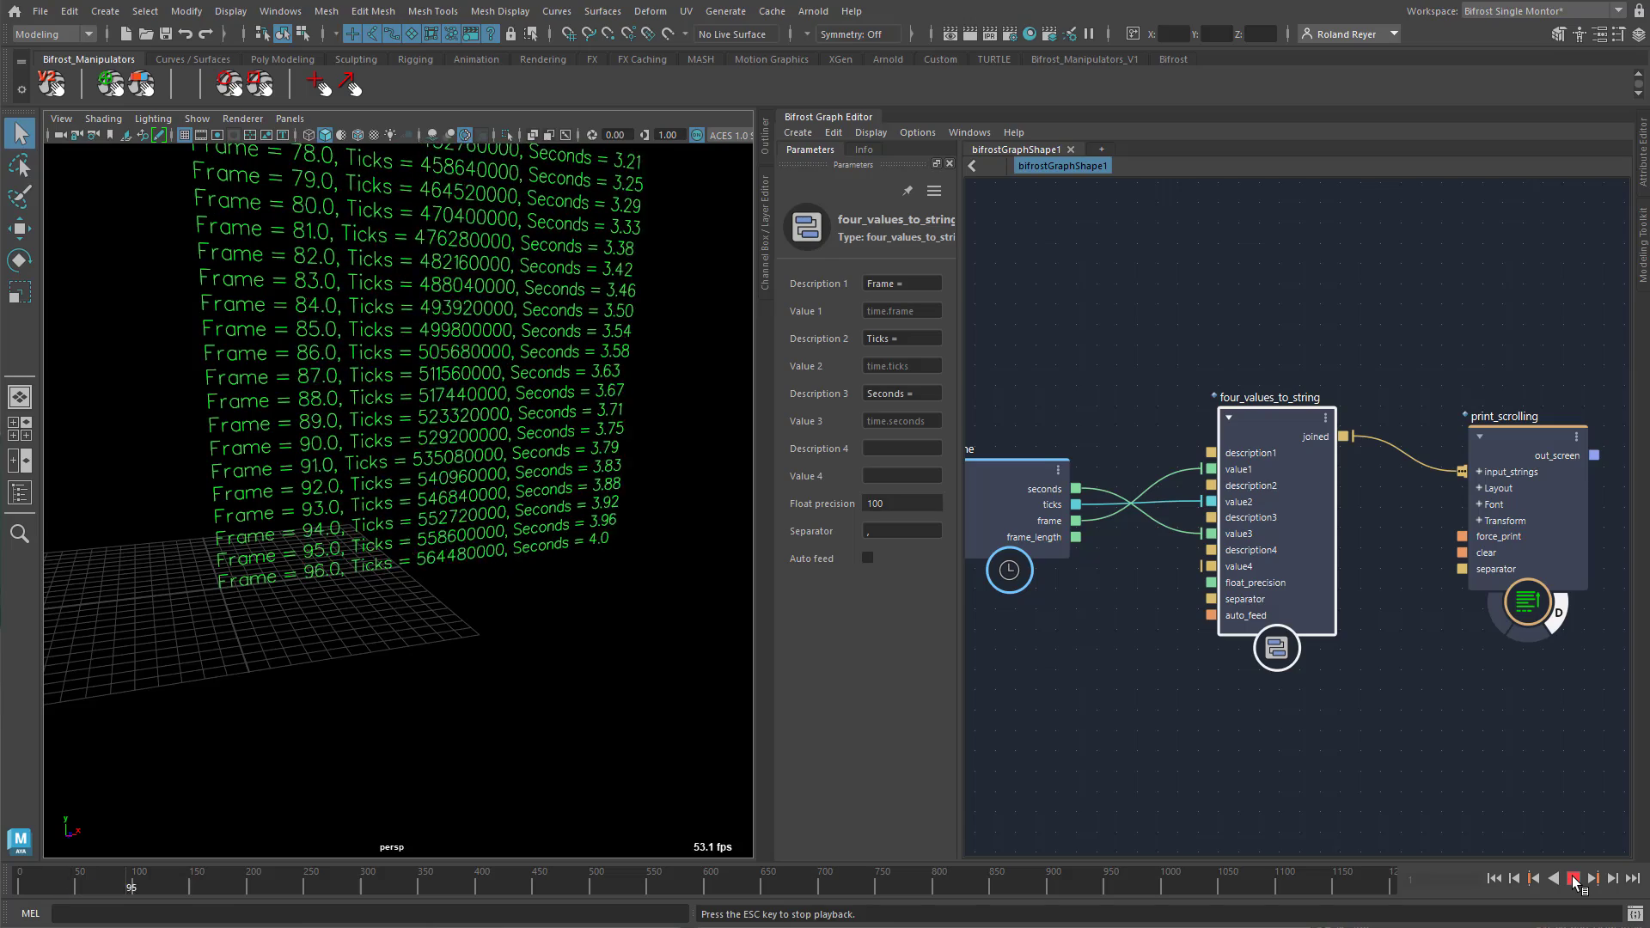
left_click(1573, 880)
middle_click_drag(555, 588, 568, 725, "alt")
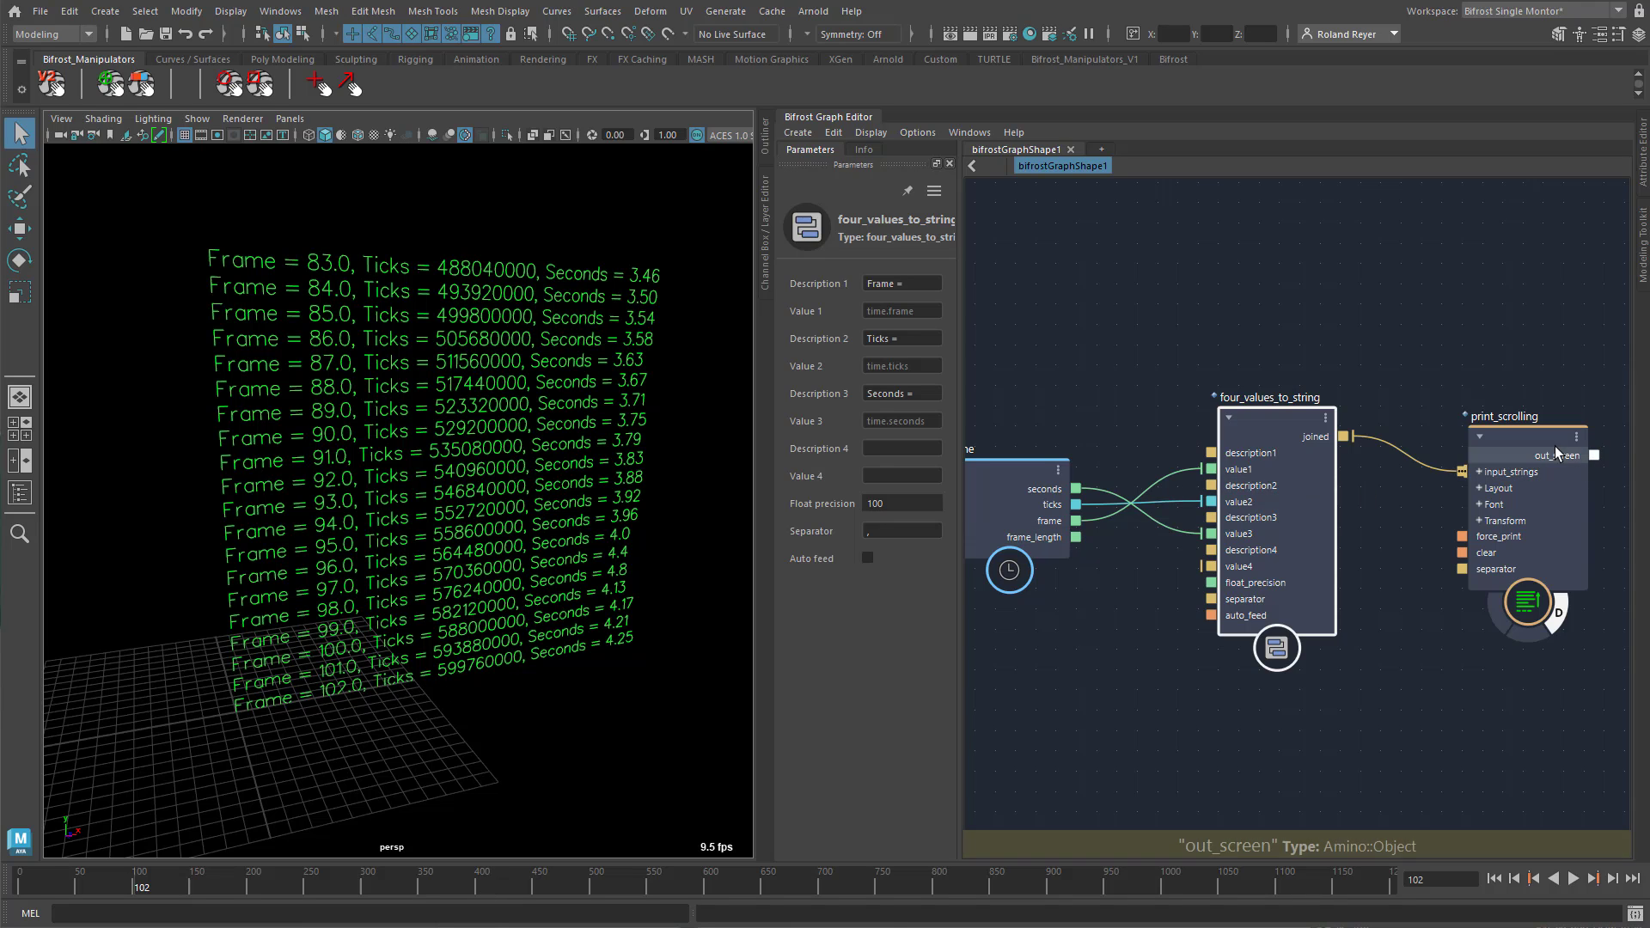
Show print_scrolling's parameters and examine its number-of-lines setting against the text in the viewport
left_click(1521, 443)
left_click(902, 334)
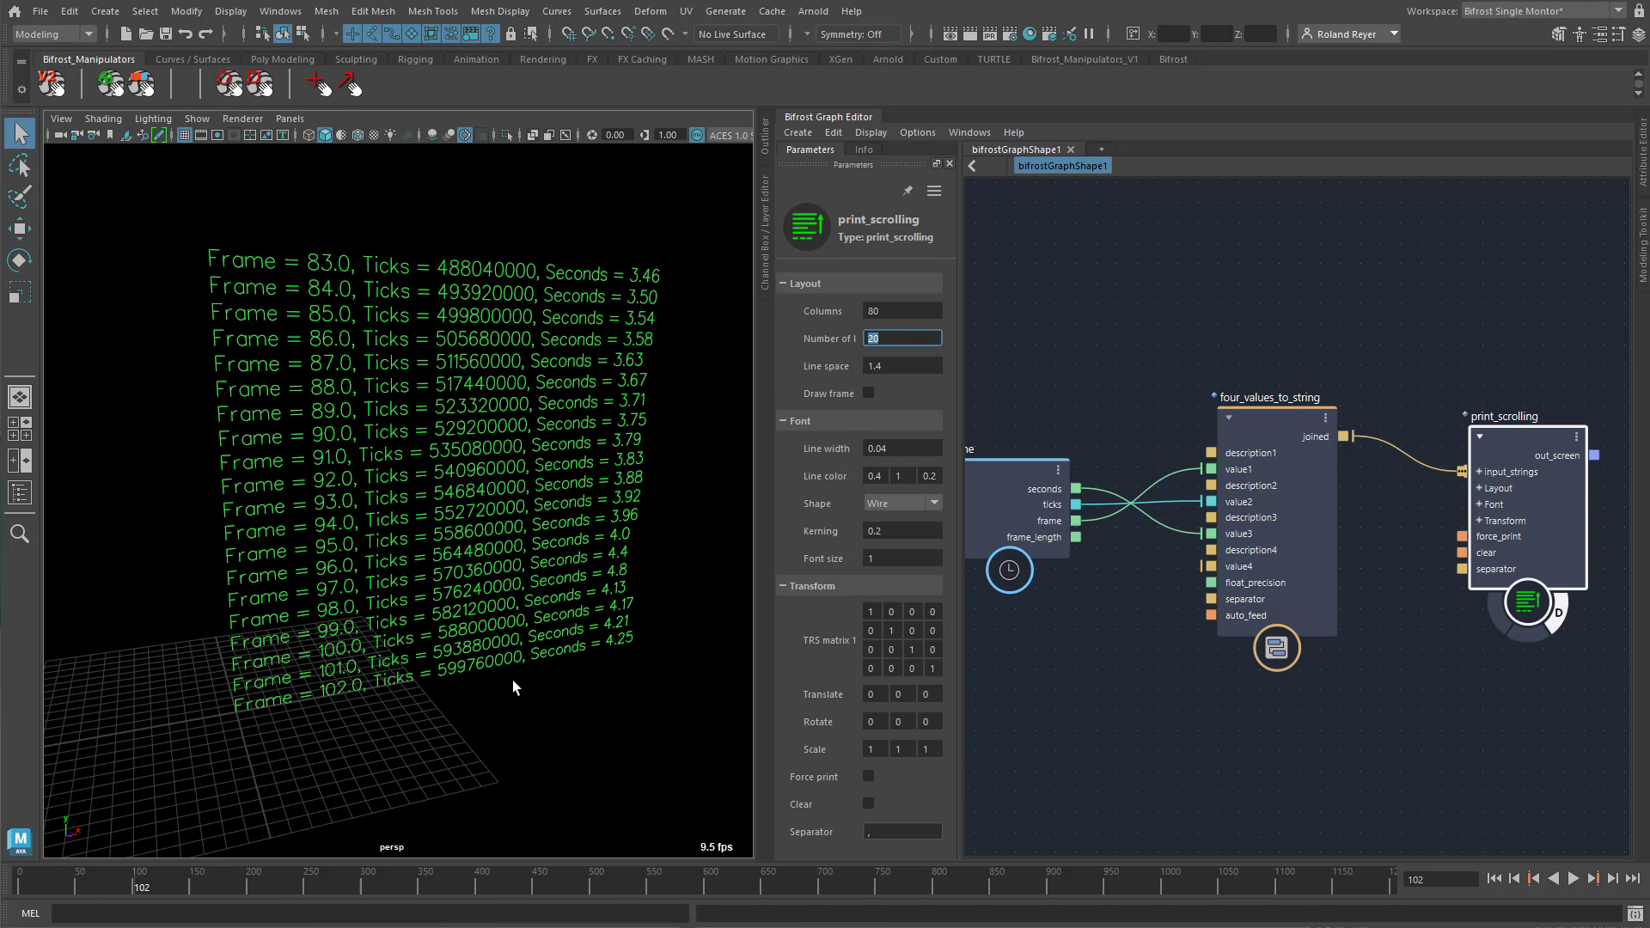
left_click_drag(550, 626, 481, 343, "alt")
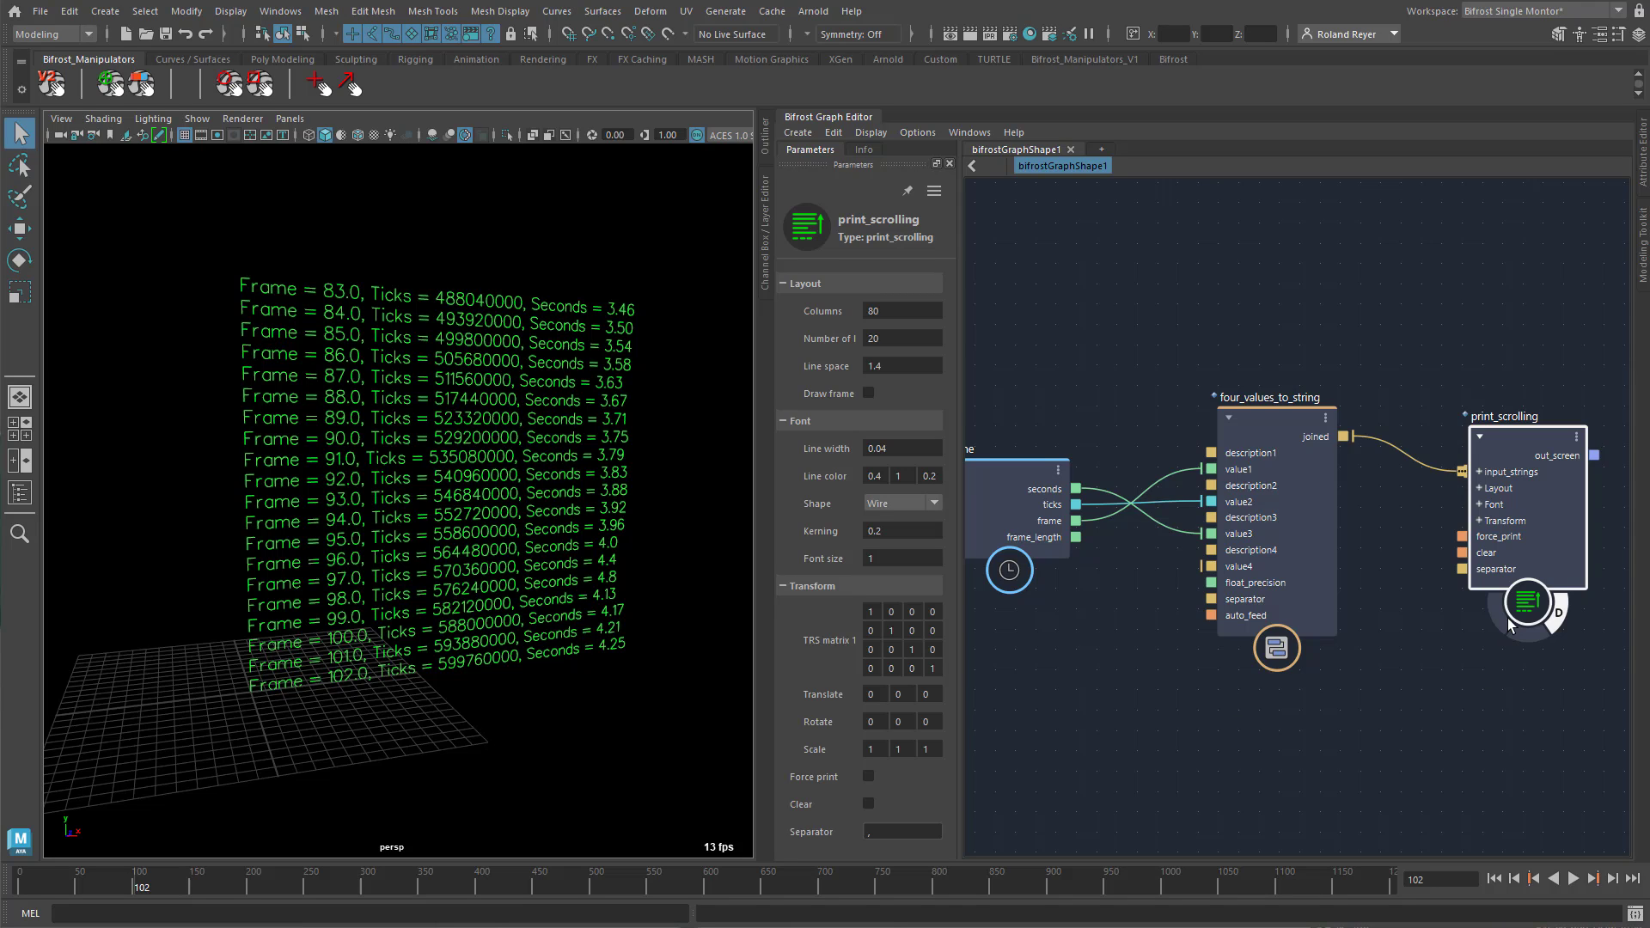
Expand print_scrolling's Transform ports, add a TRS_manipulator with its TRS_matrix input, and place both nodes below four_values_to_string
left_click(1478, 521)
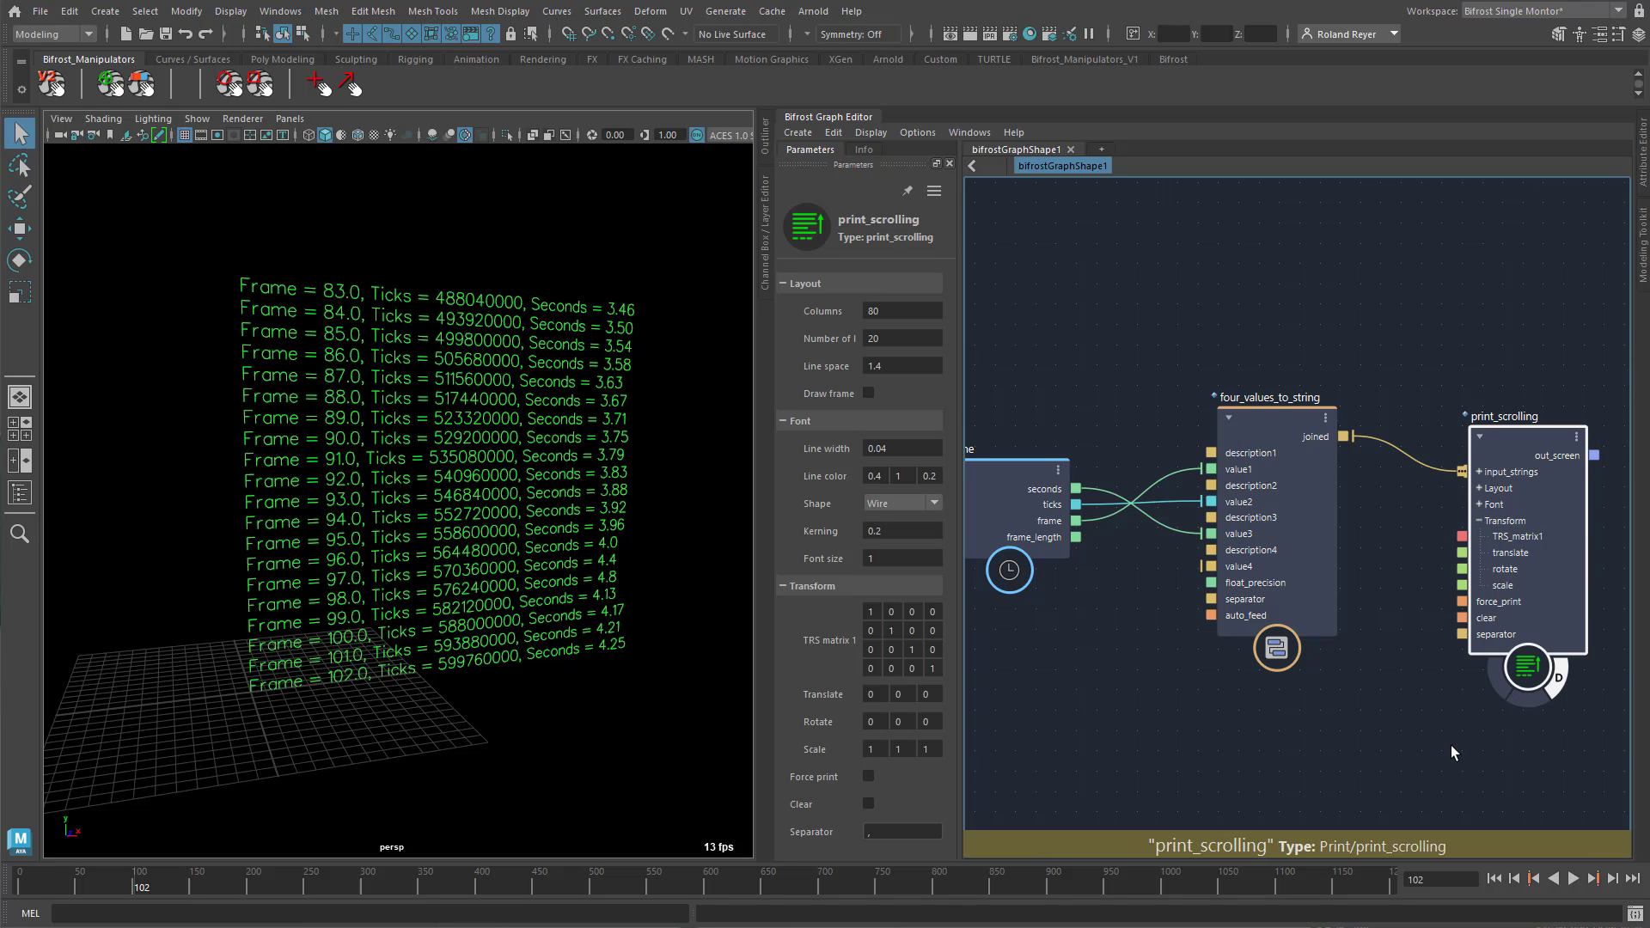
middle_click_drag(1349, 720, 1353, 701, "alt")
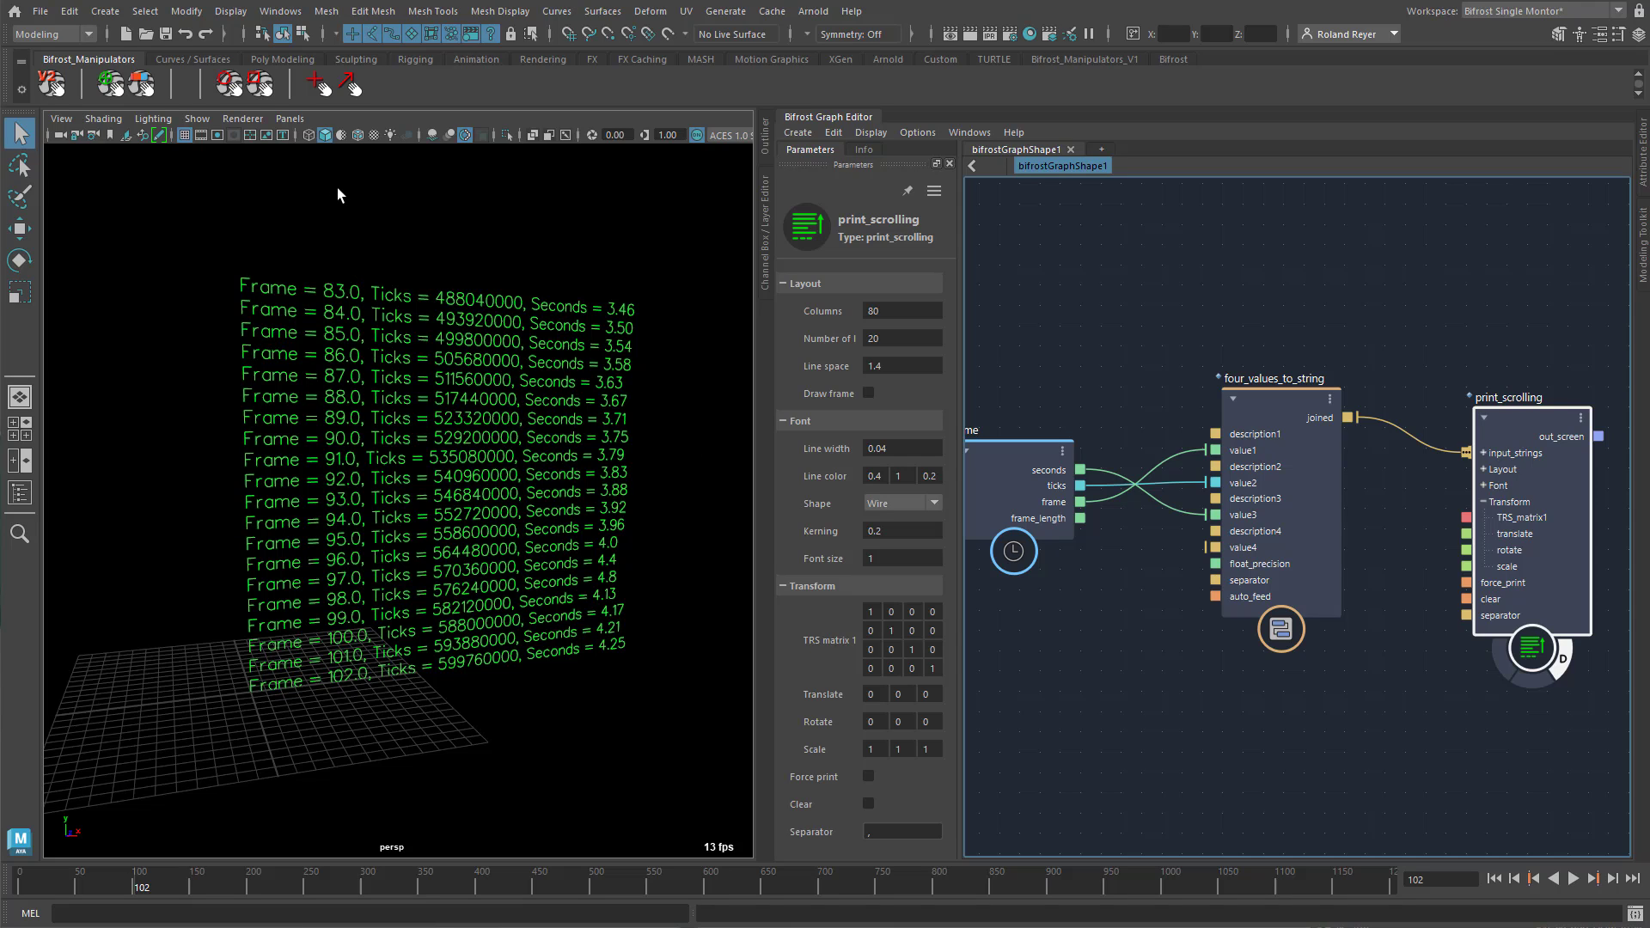
left_click(322, 91)
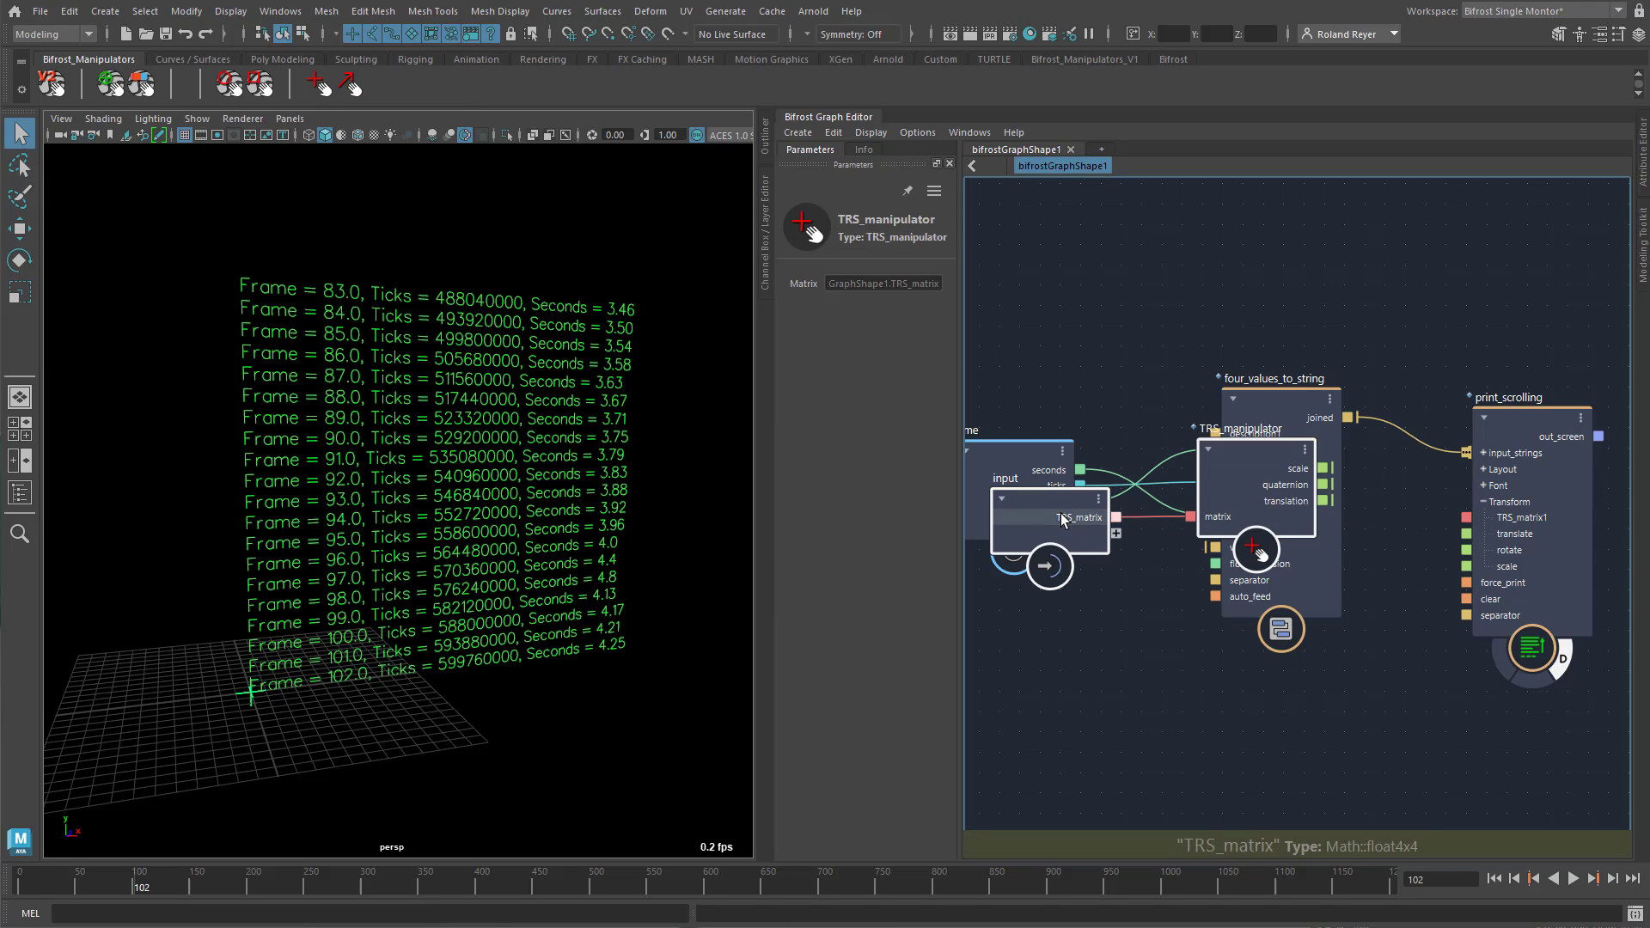
left_click_drag(1063, 518, 1107, 756)
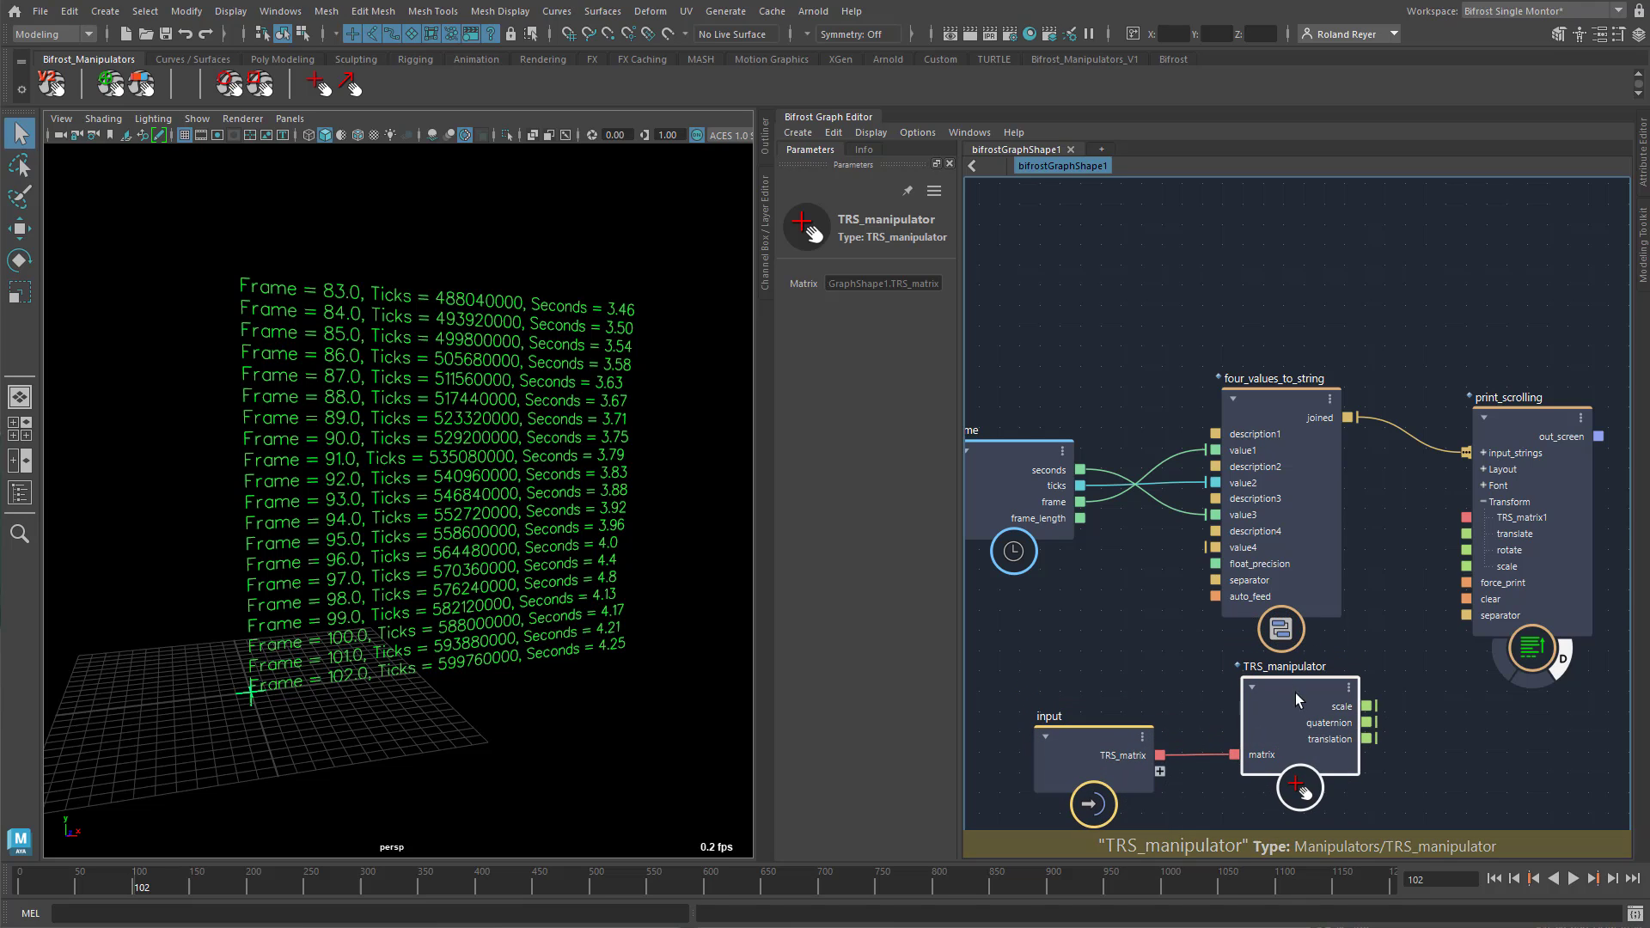
Spread out the TRS_manipulator and input nodes and connect the input's TRS_matrix to print_scrolling's TRS_matrix1
left_click_drag(1296, 692, 1389, 789)
left_click_drag(1101, 751, 1172, 729)
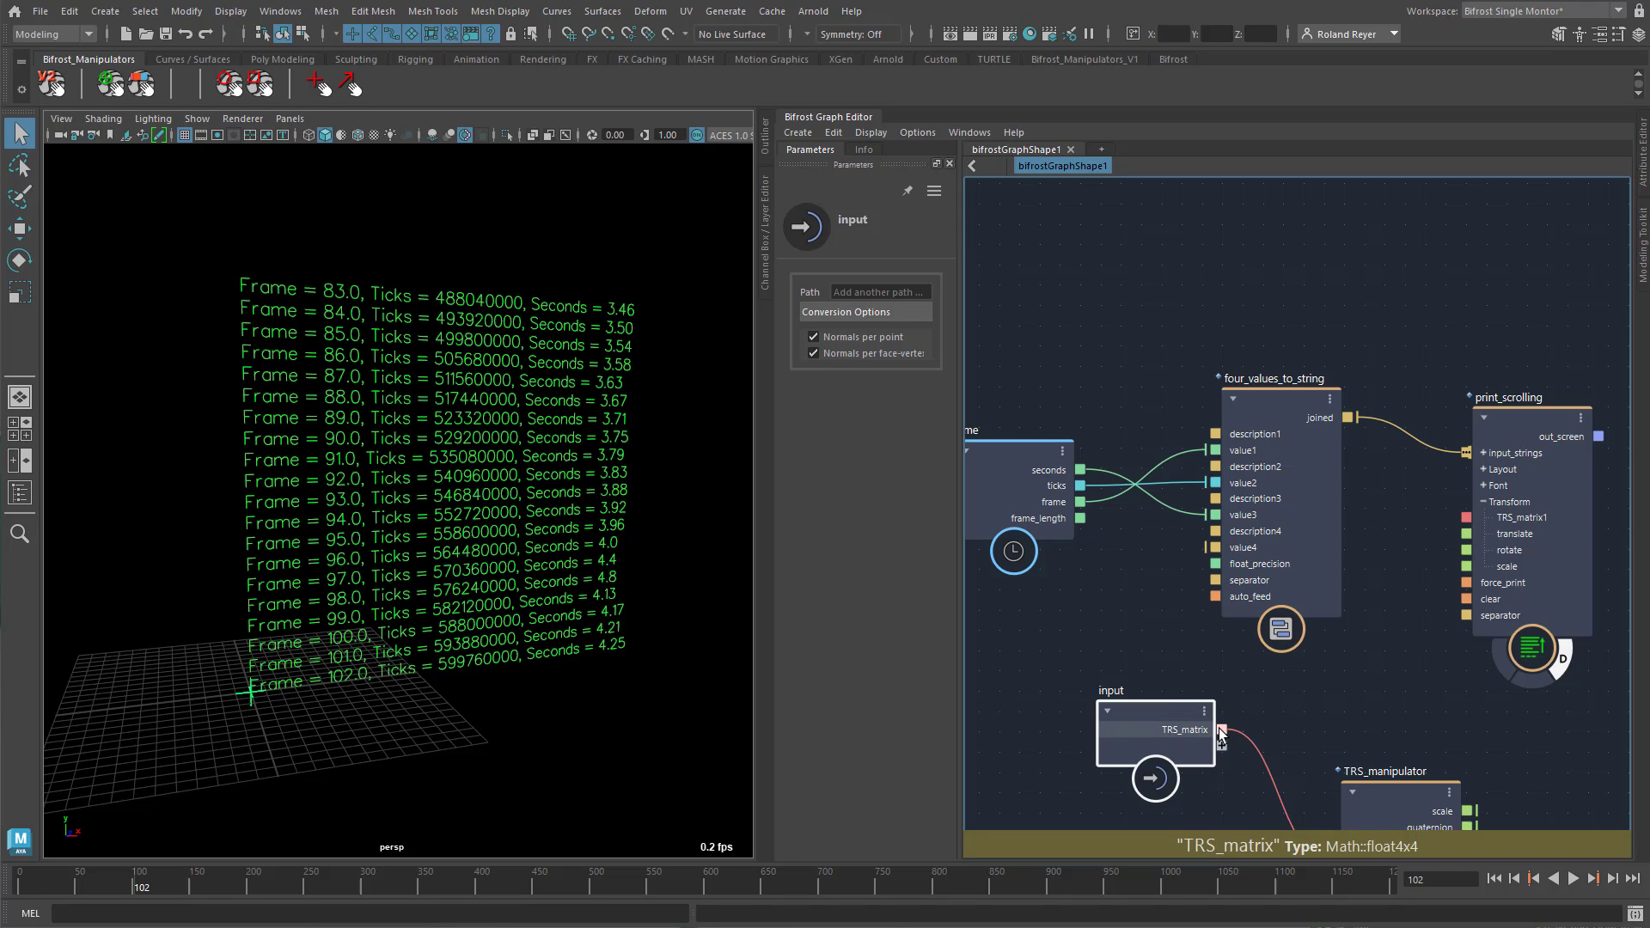
left_click_drag(1221, 729, 1466, 517)
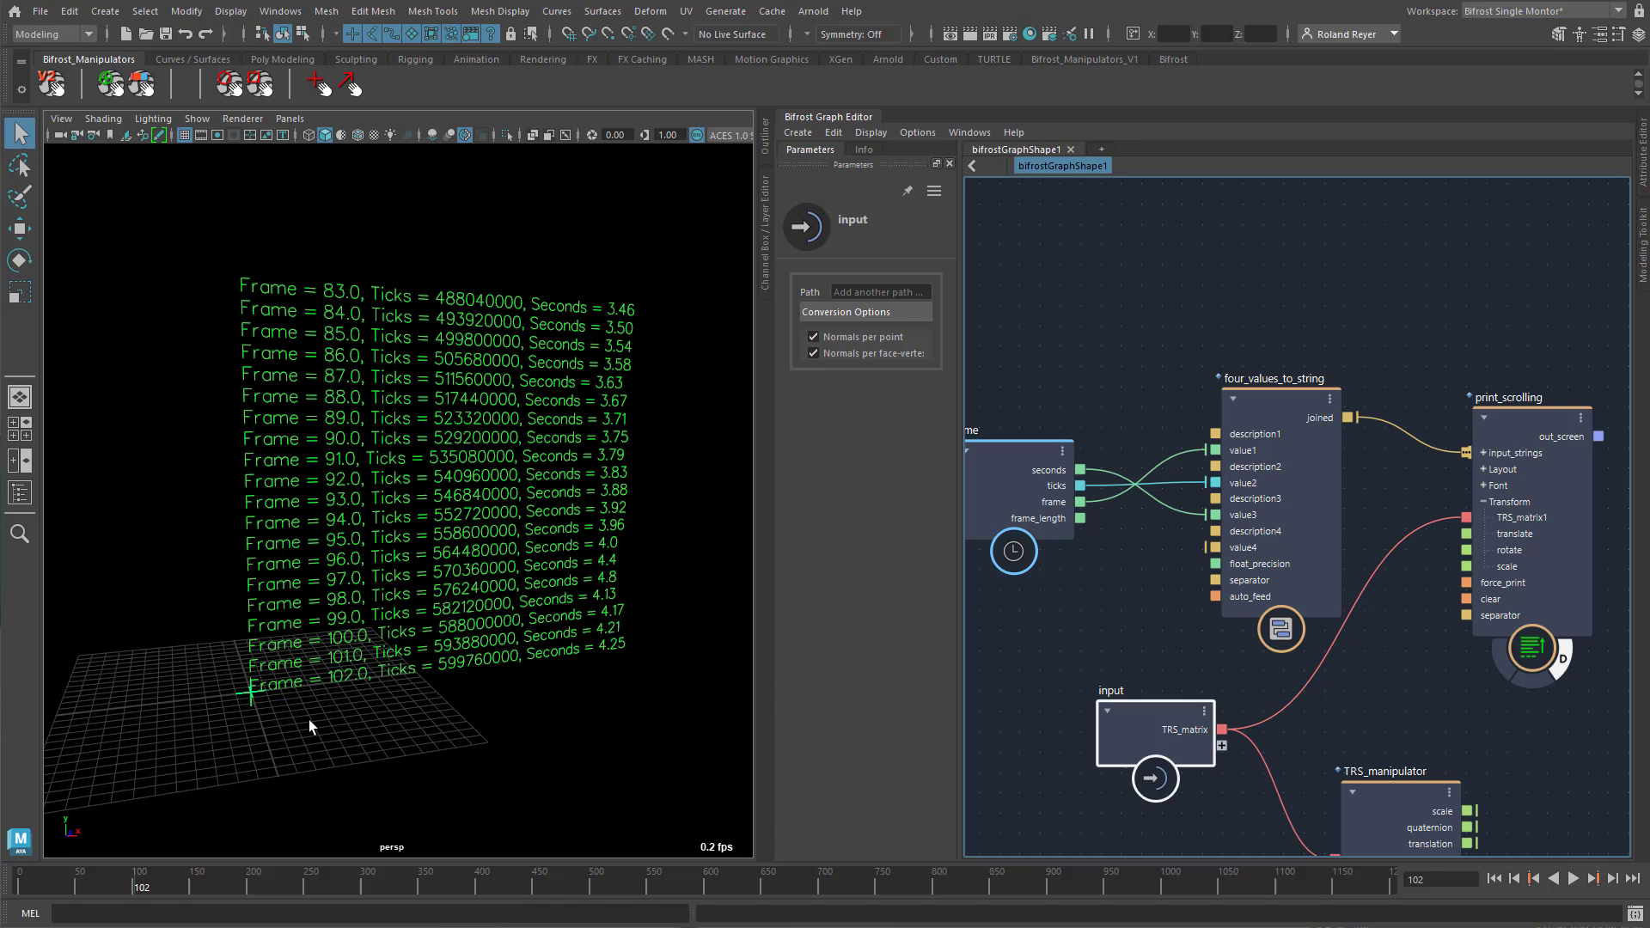
Try moving, rotating and scaling the printed text with its viewport manipulator, and undo these transformations
key("w")
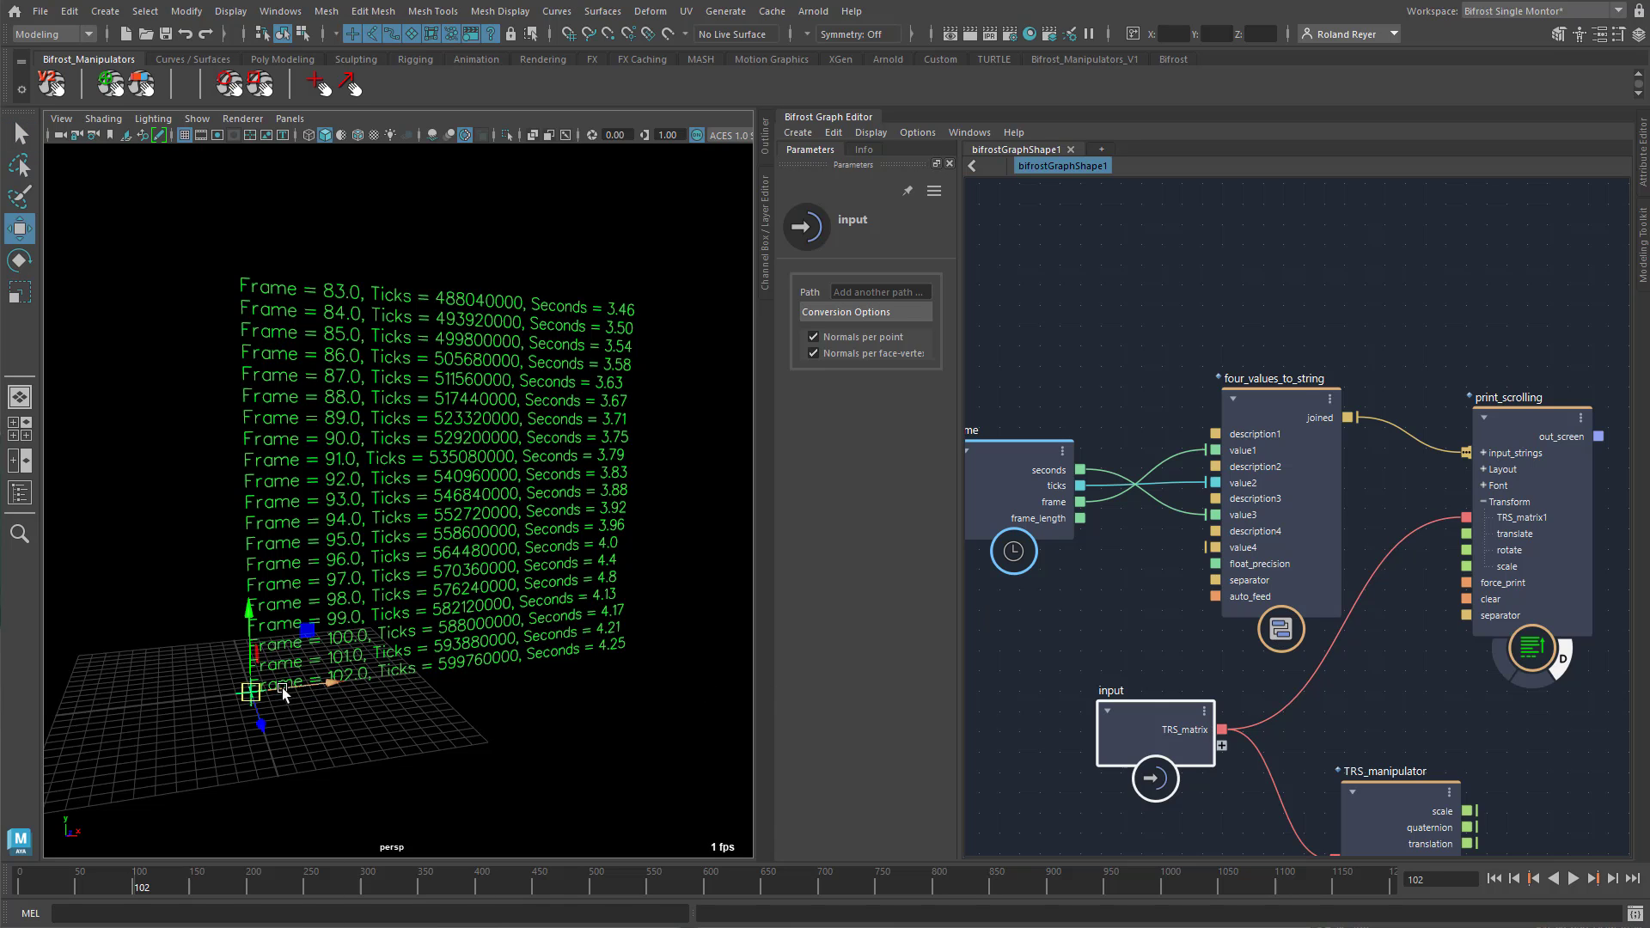
left_click_drag(255, 679, 420, 622)
key("e")
key("r")
key("ctrl+z")
key("ctrl+z")
key("ctrl+z")
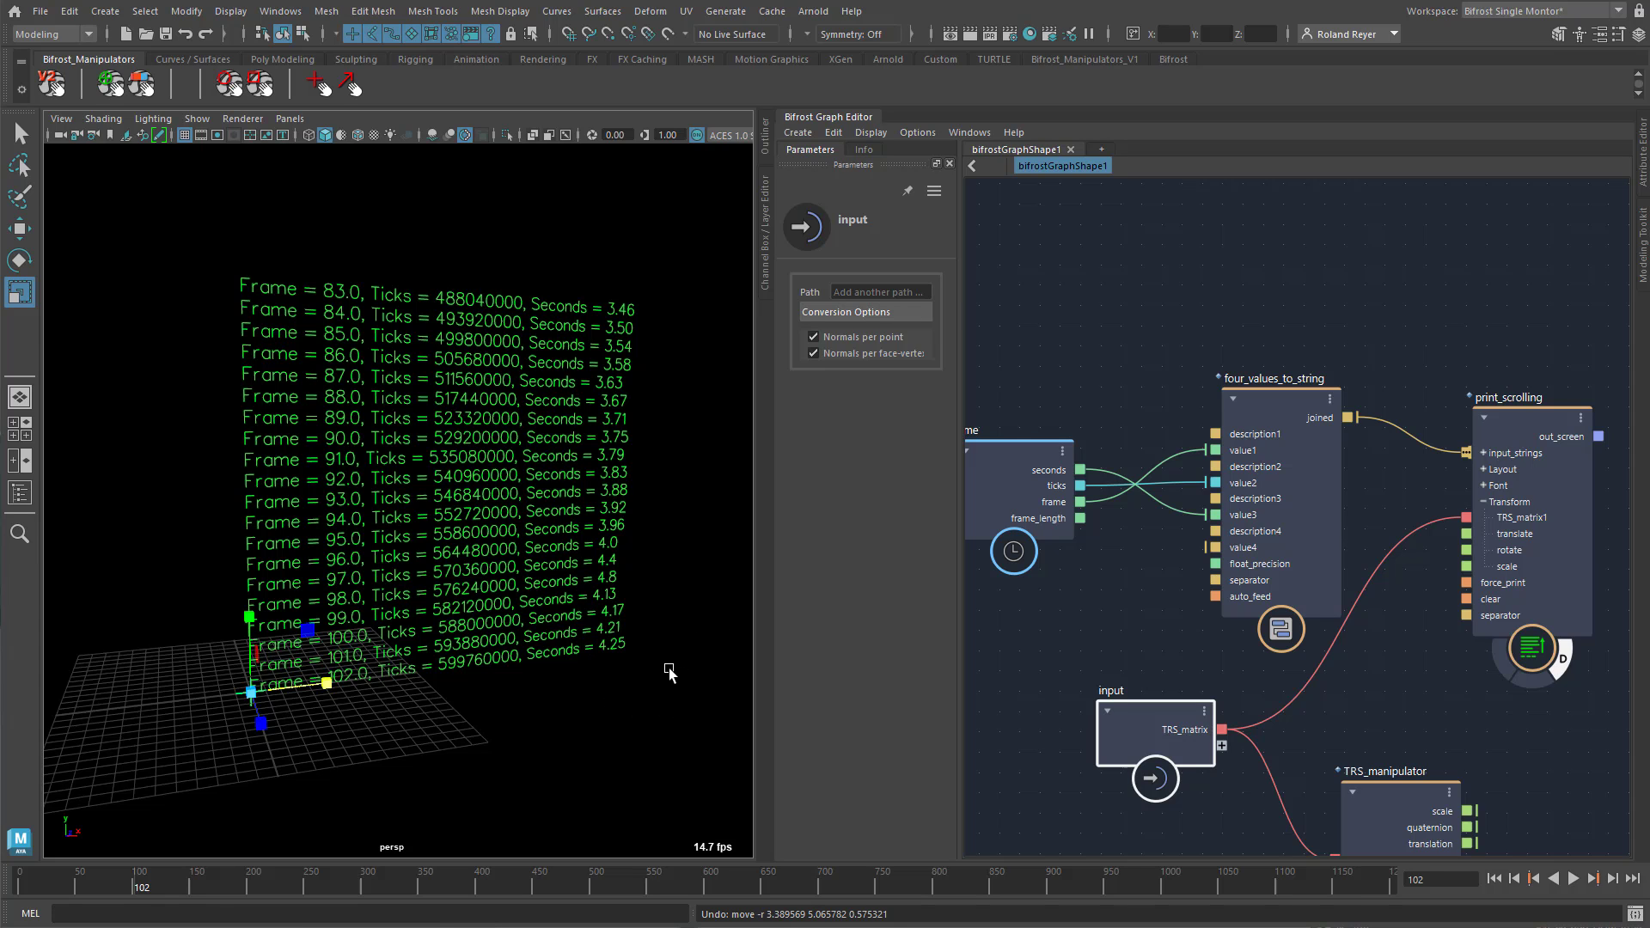
Examine the scrolling text and its manipulator from different angles and distances in the perspective view
right_click_drag(623, 700, 466, 710, "alt")
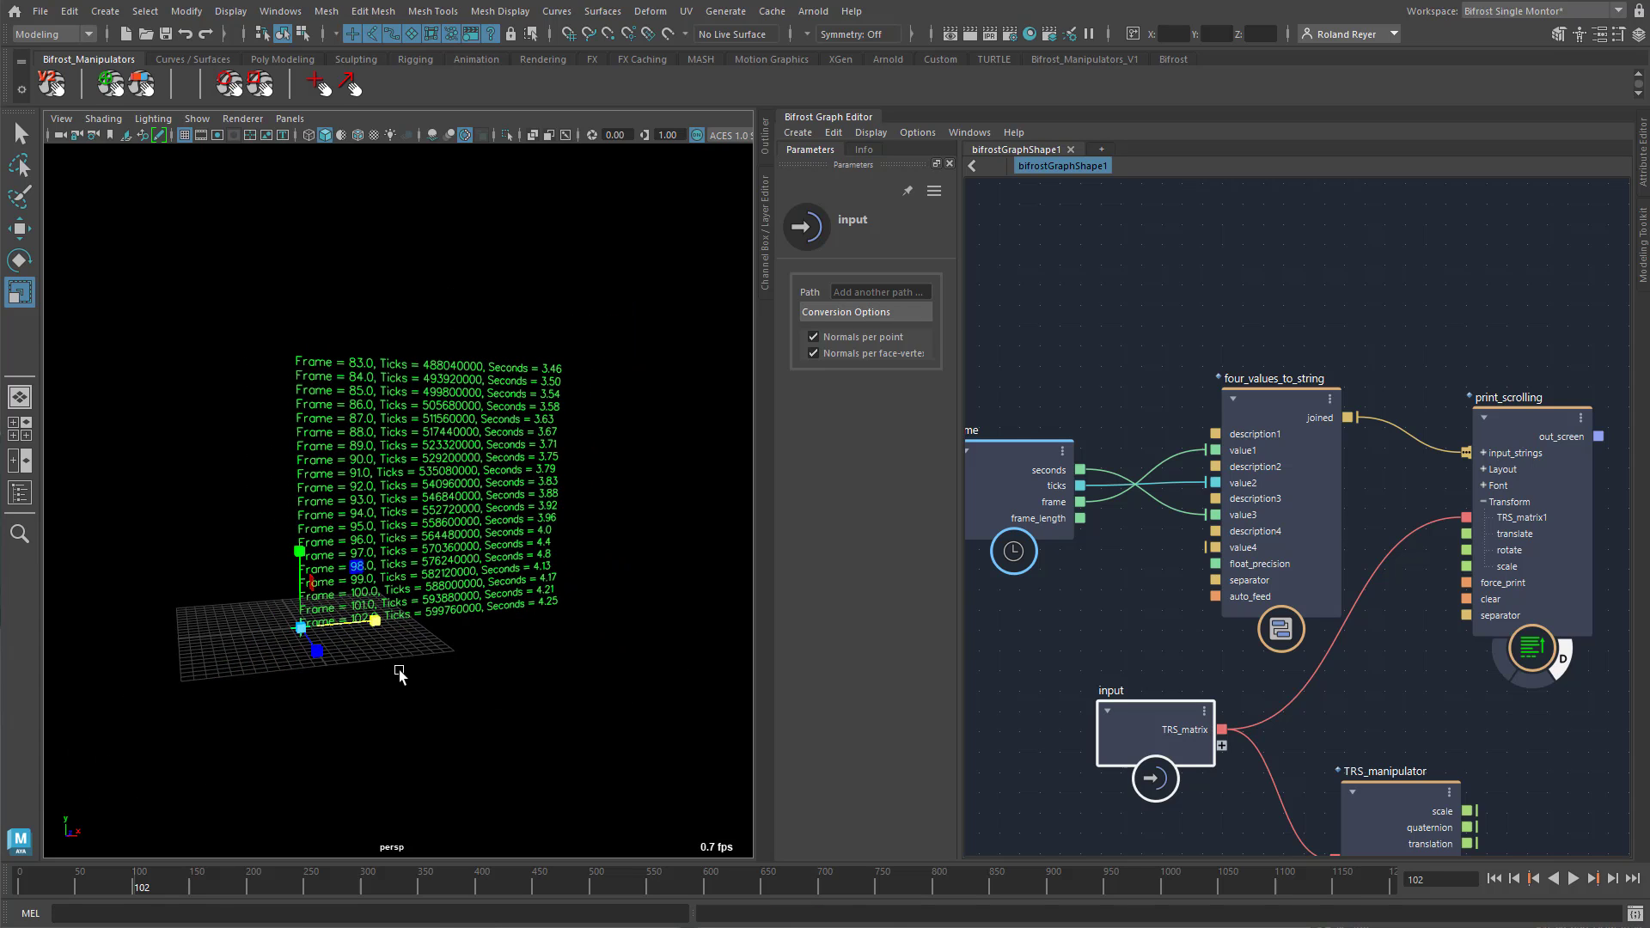
mouse_move(396, 669)
left_mouse_down("alt")
mouse_move(363, 686)
mouse_move(376, 694)
left_mouse_up("alt")
middle_click_drag(427, 691, 498, 690, "alt")
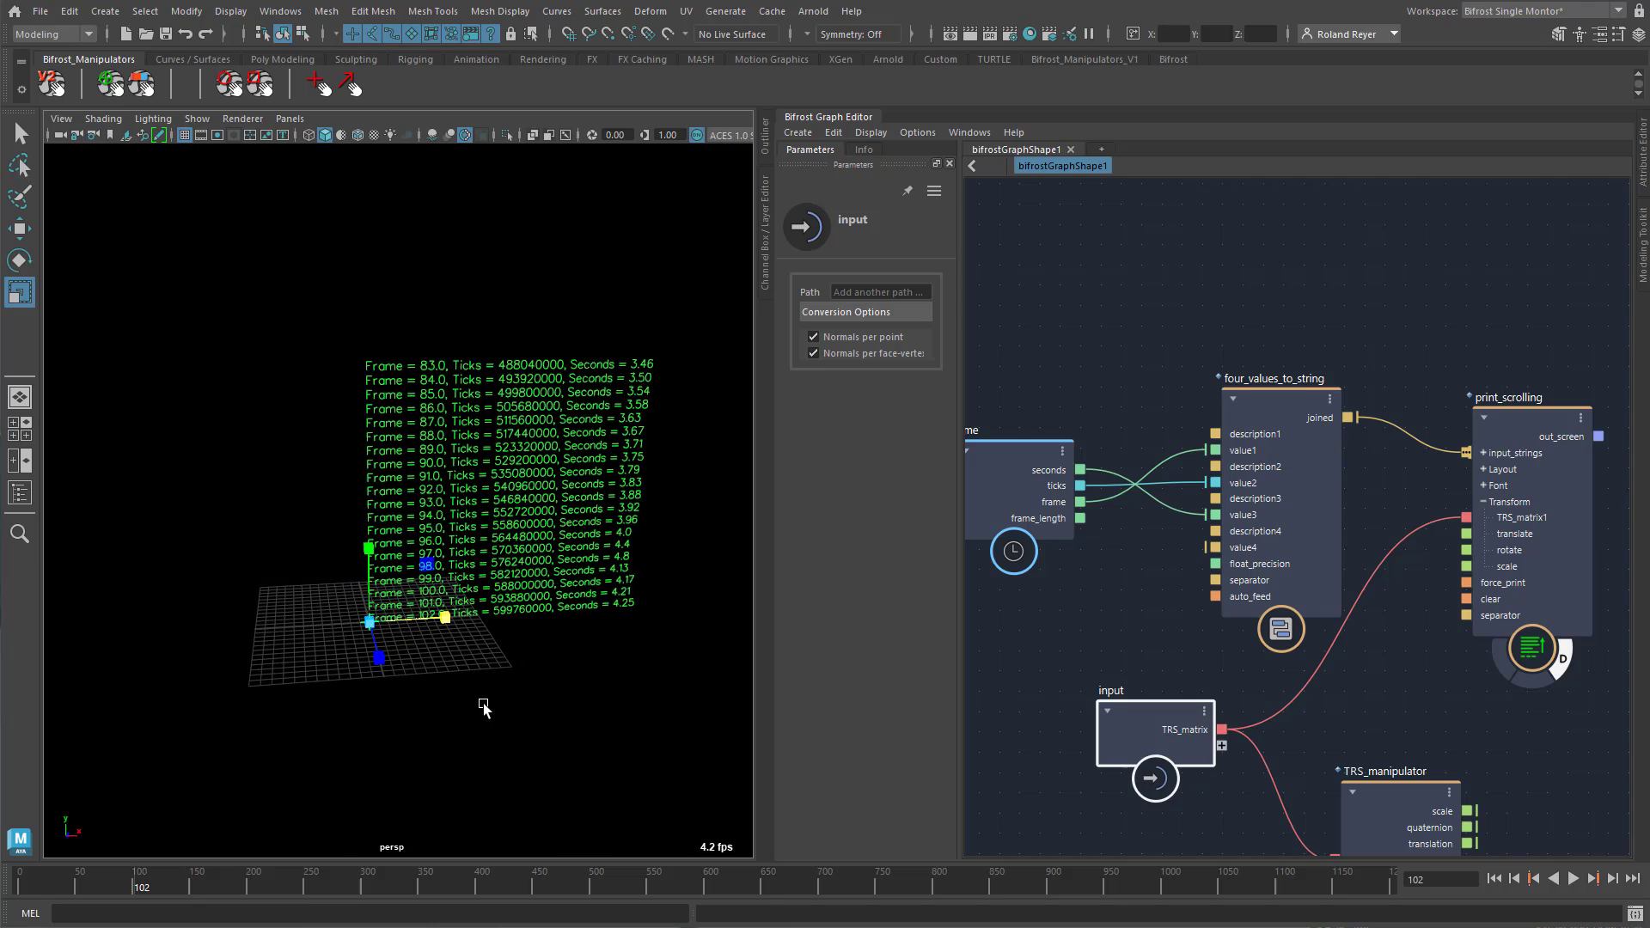
middle_click_drag(280, 621, 304, 617, "alt")
left_click_drag(402, 609, 818, 584, "alt")
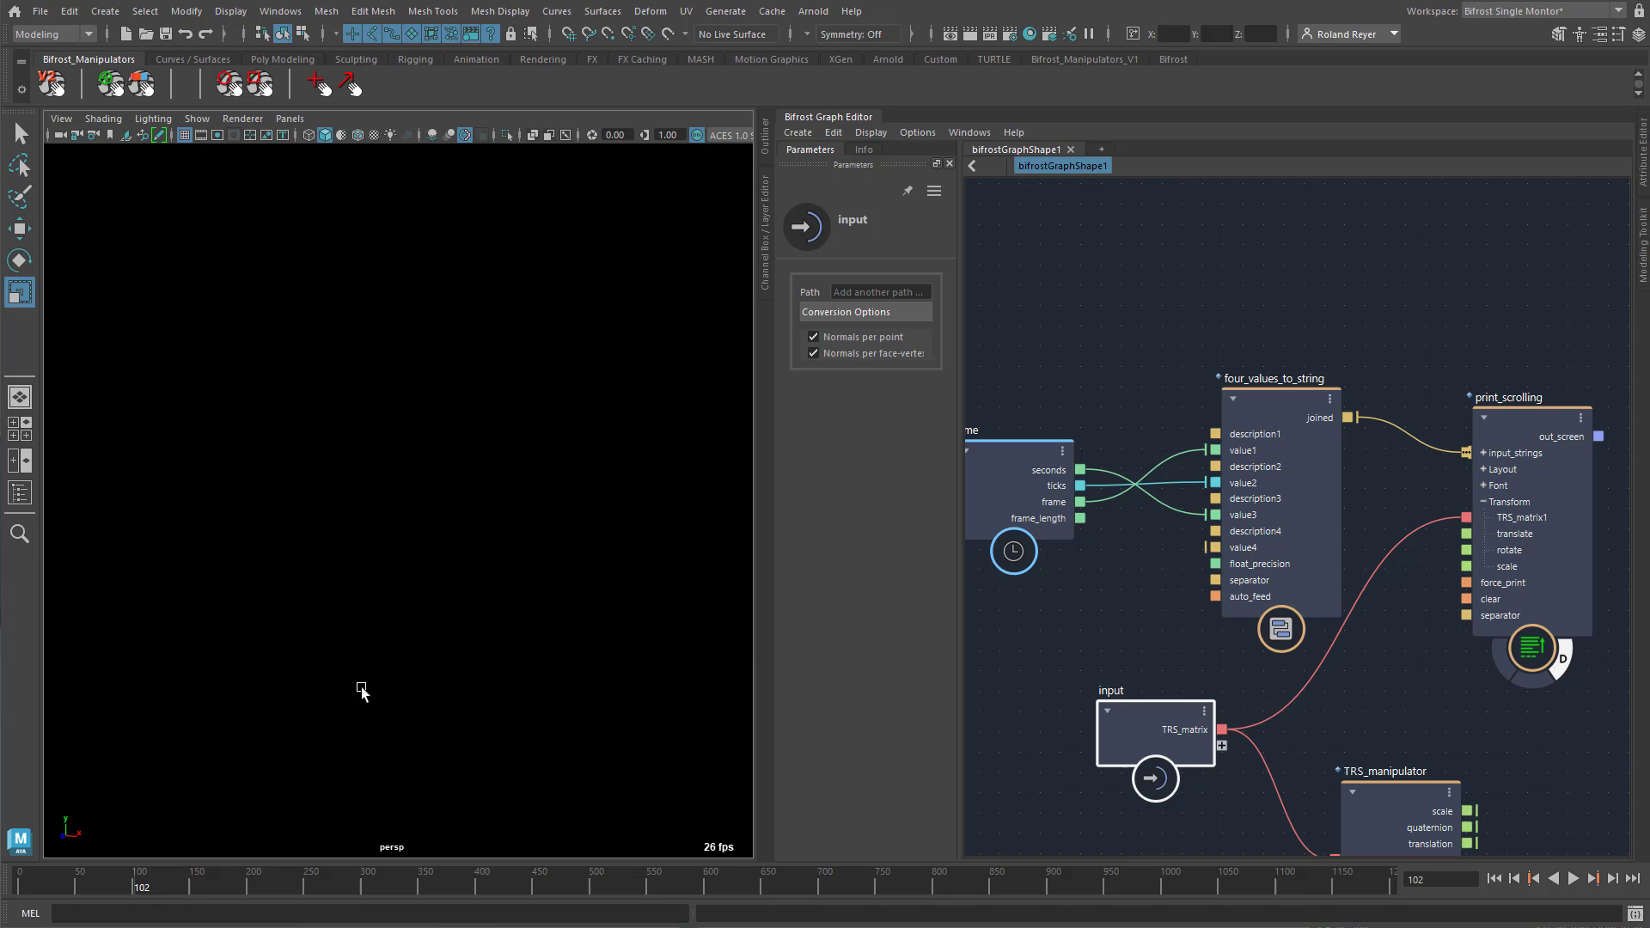
left_click_drag(361, 691, 426, 488, "alt")
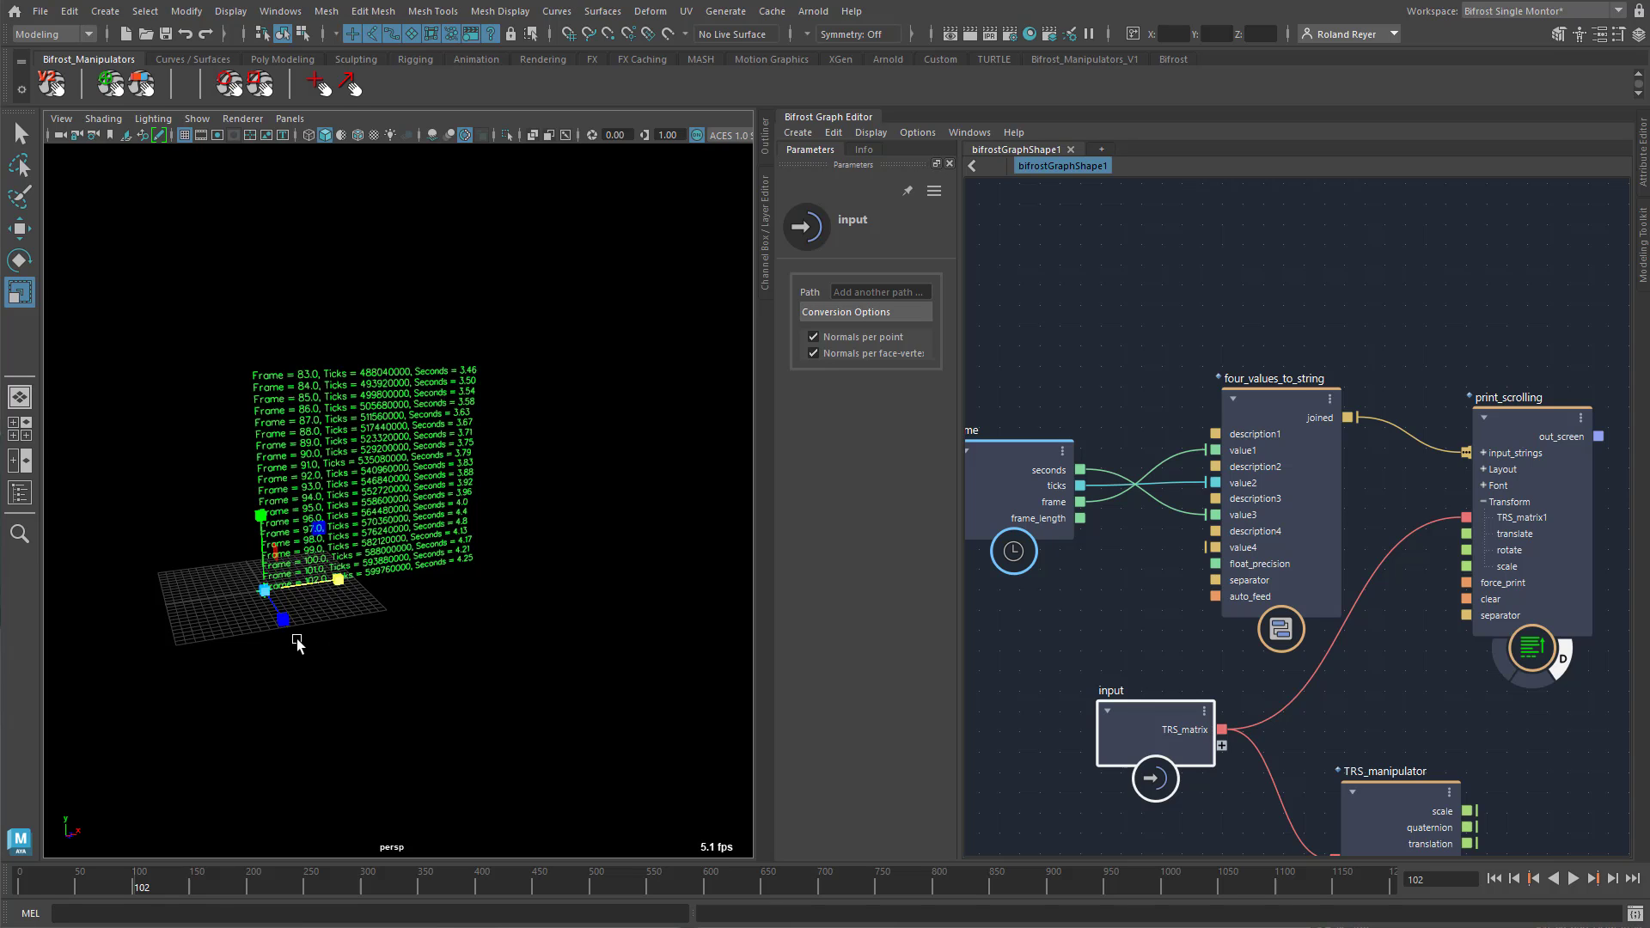
right_click_drag(296, 643, 539, 683, "alt")
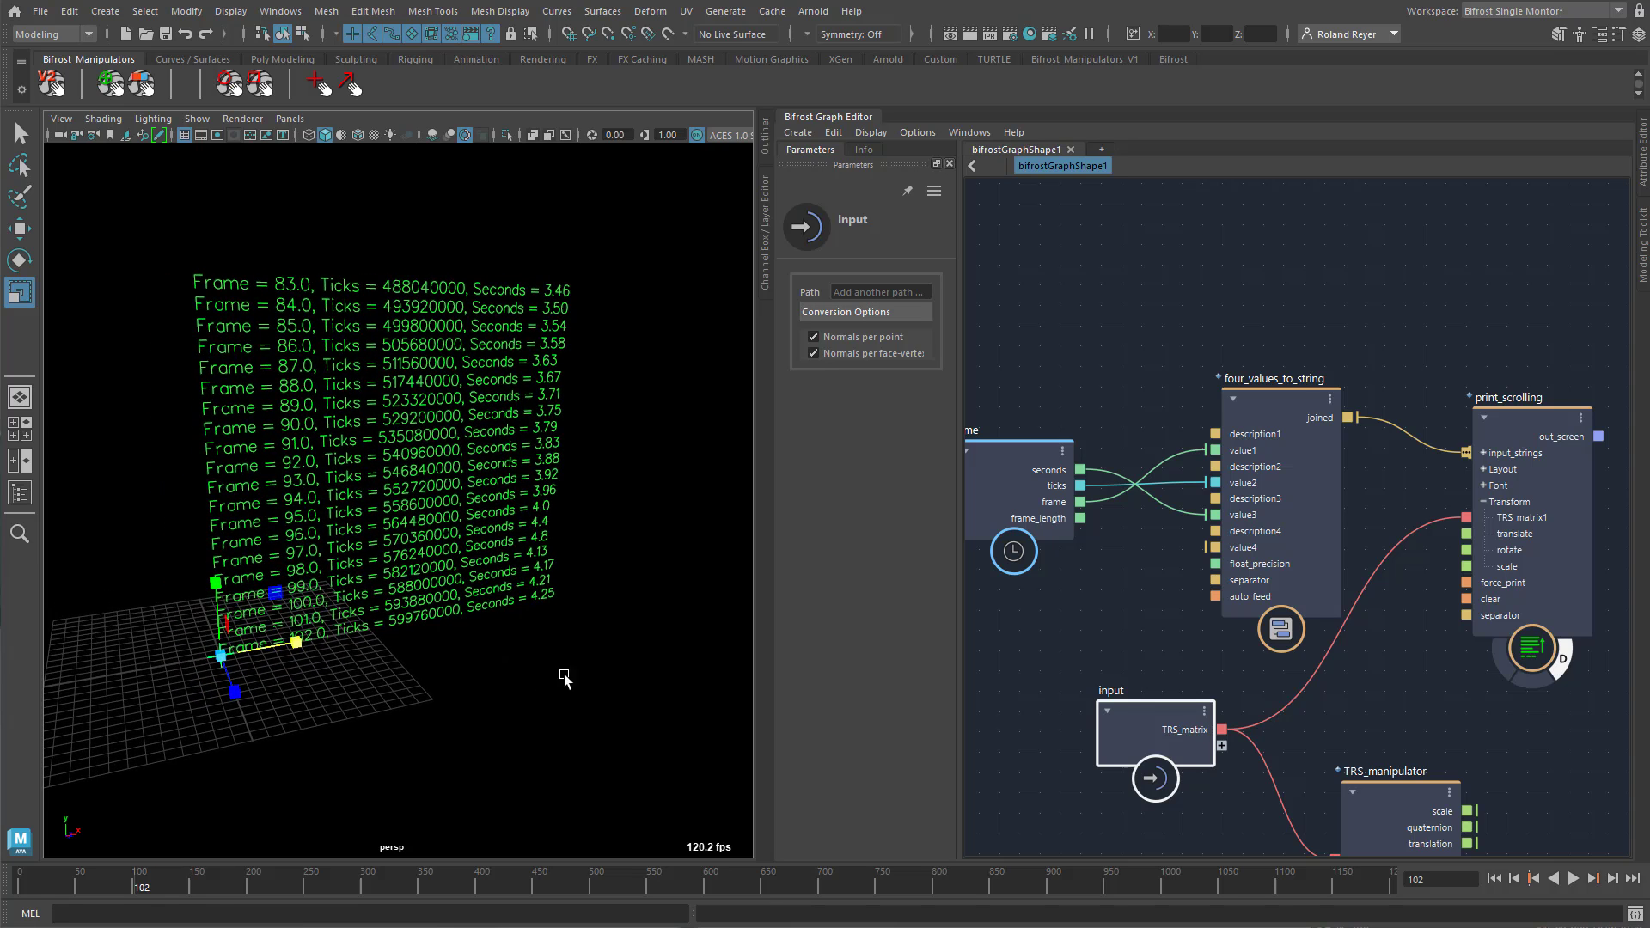
Parent positionManipulator under the persp camera in the Outliner and expand the camera's hierarchy
left_click(765, 153)
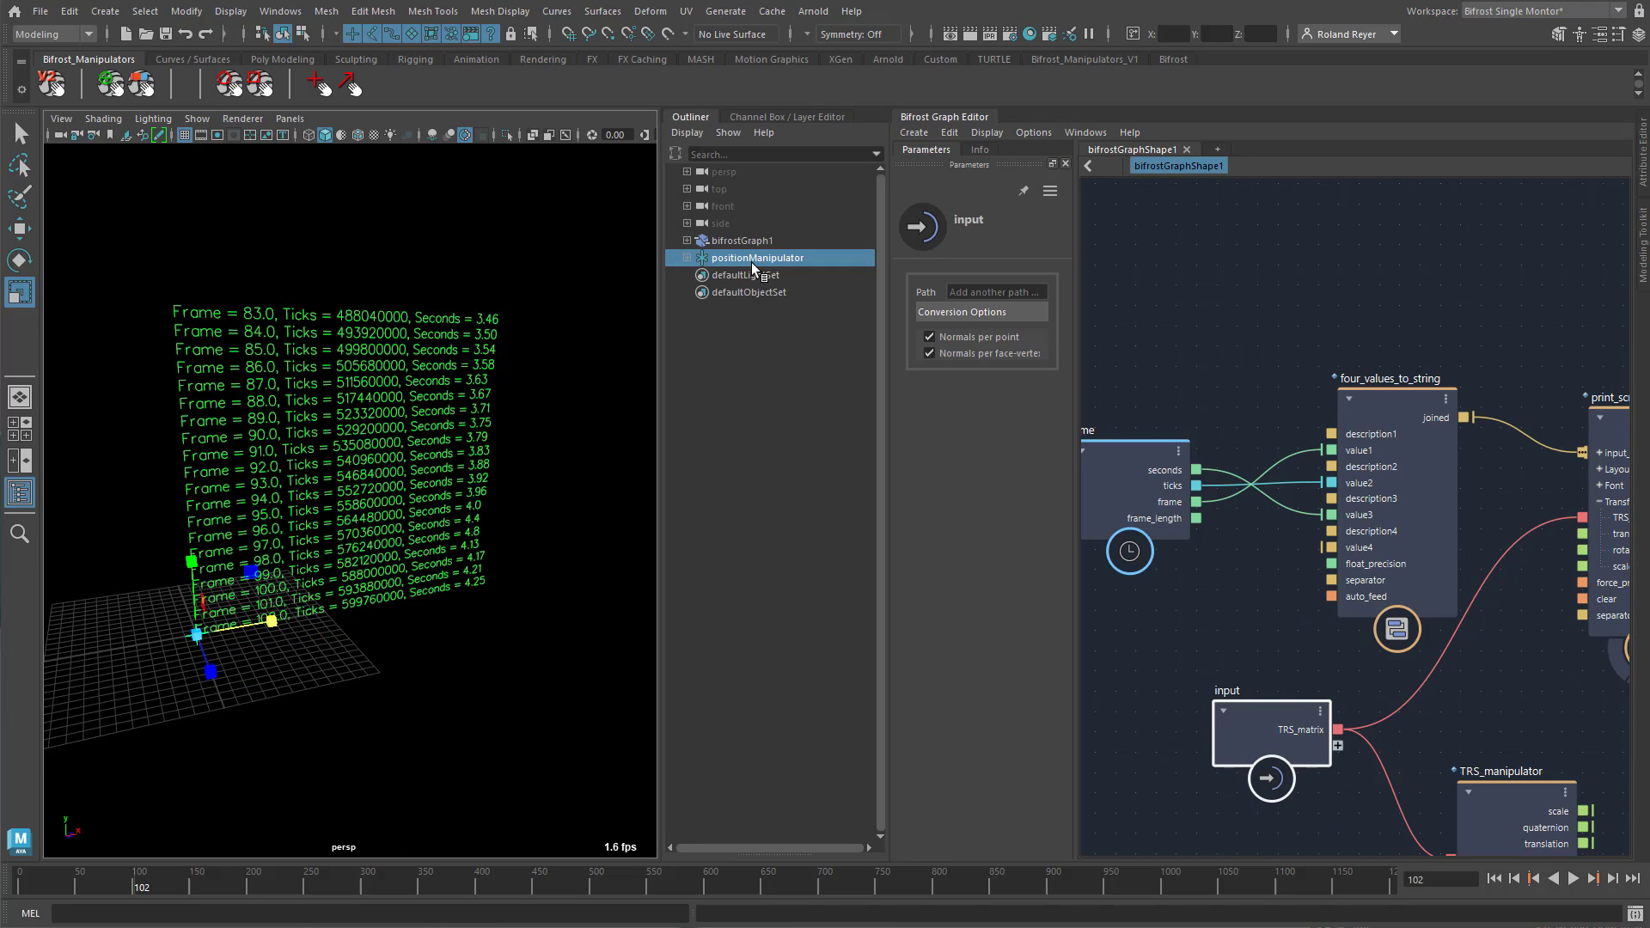
left_click_drag(752, 261, 732, 174)
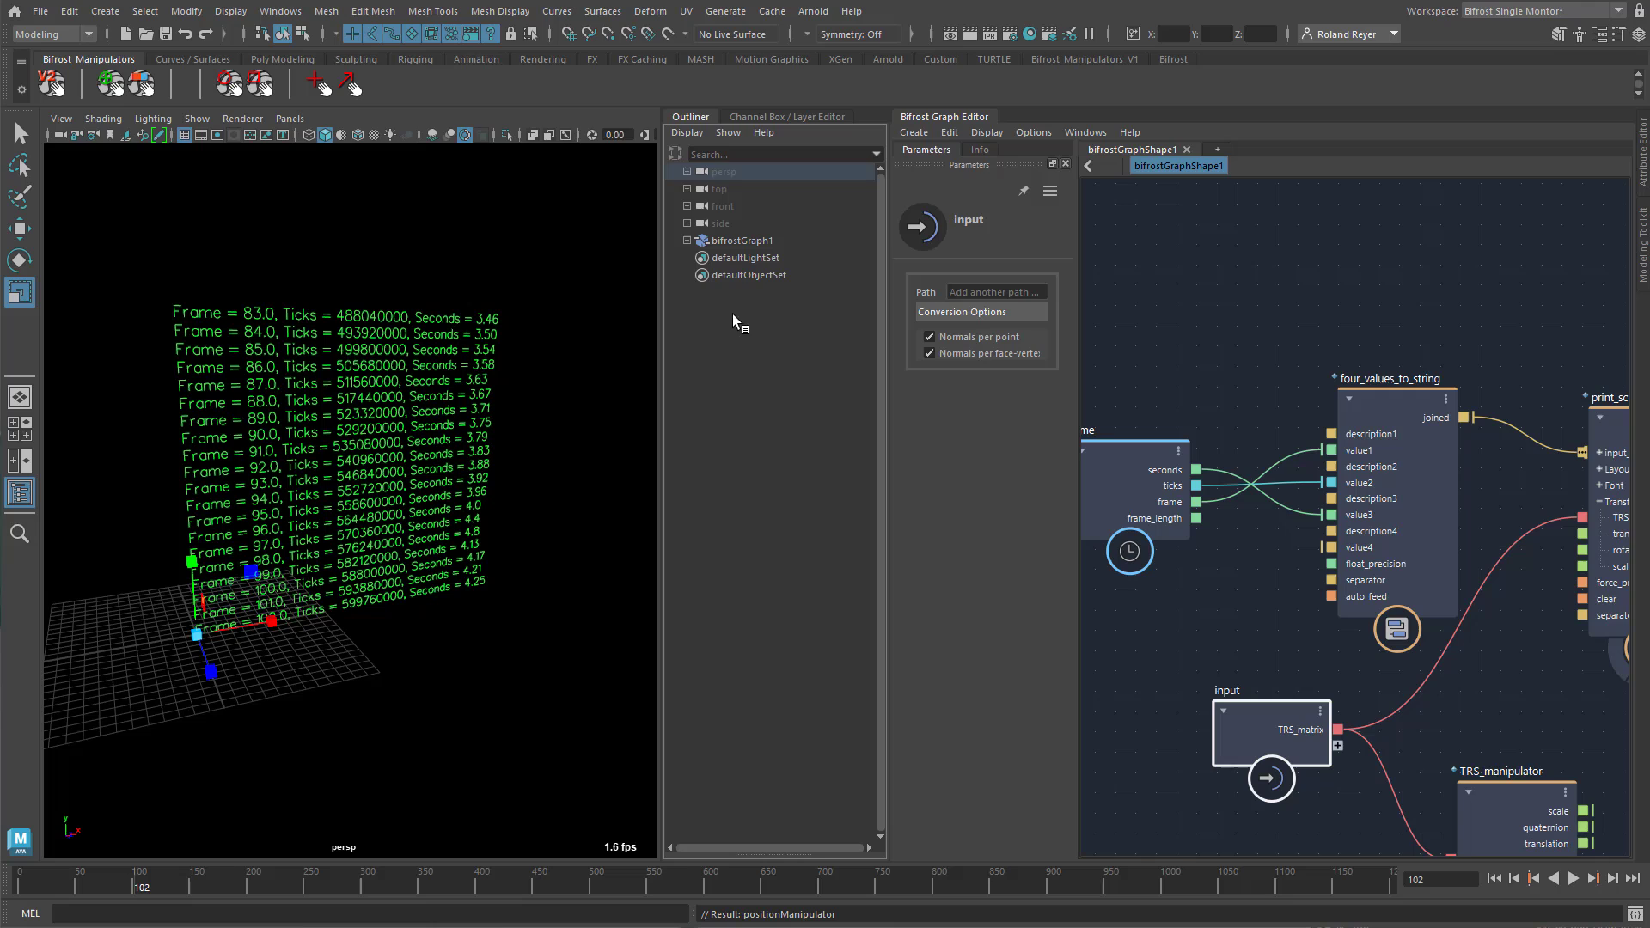
left_click(686, 172)
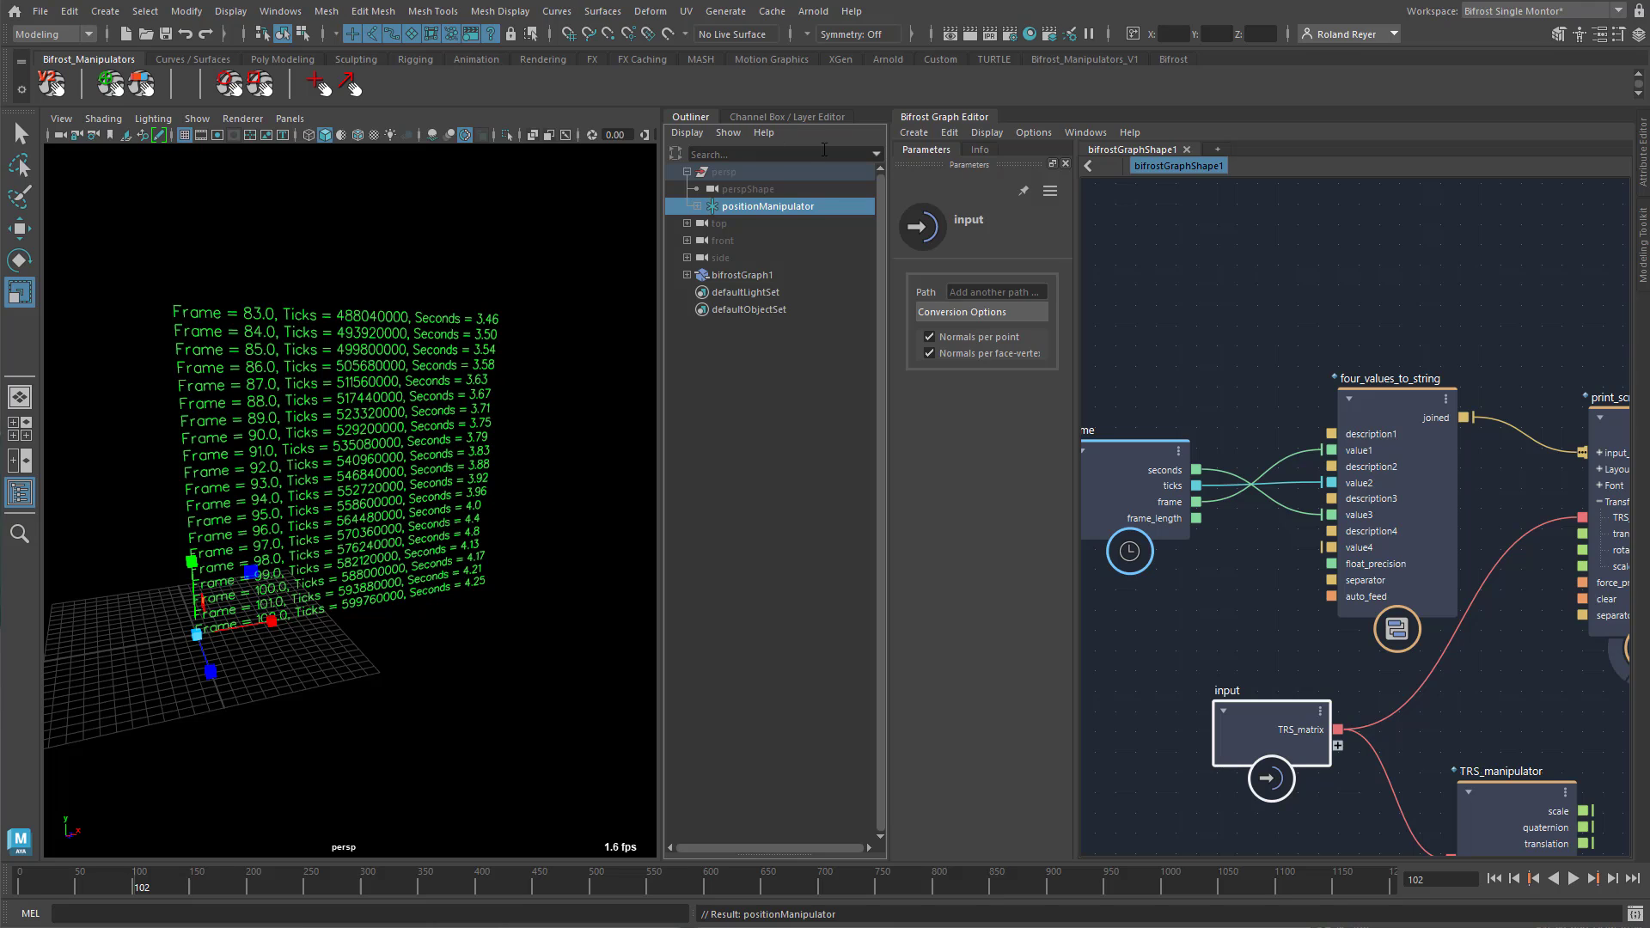
Set all of positionManipulator's Translate and Rotate channels to 0
left_click(784, 116)
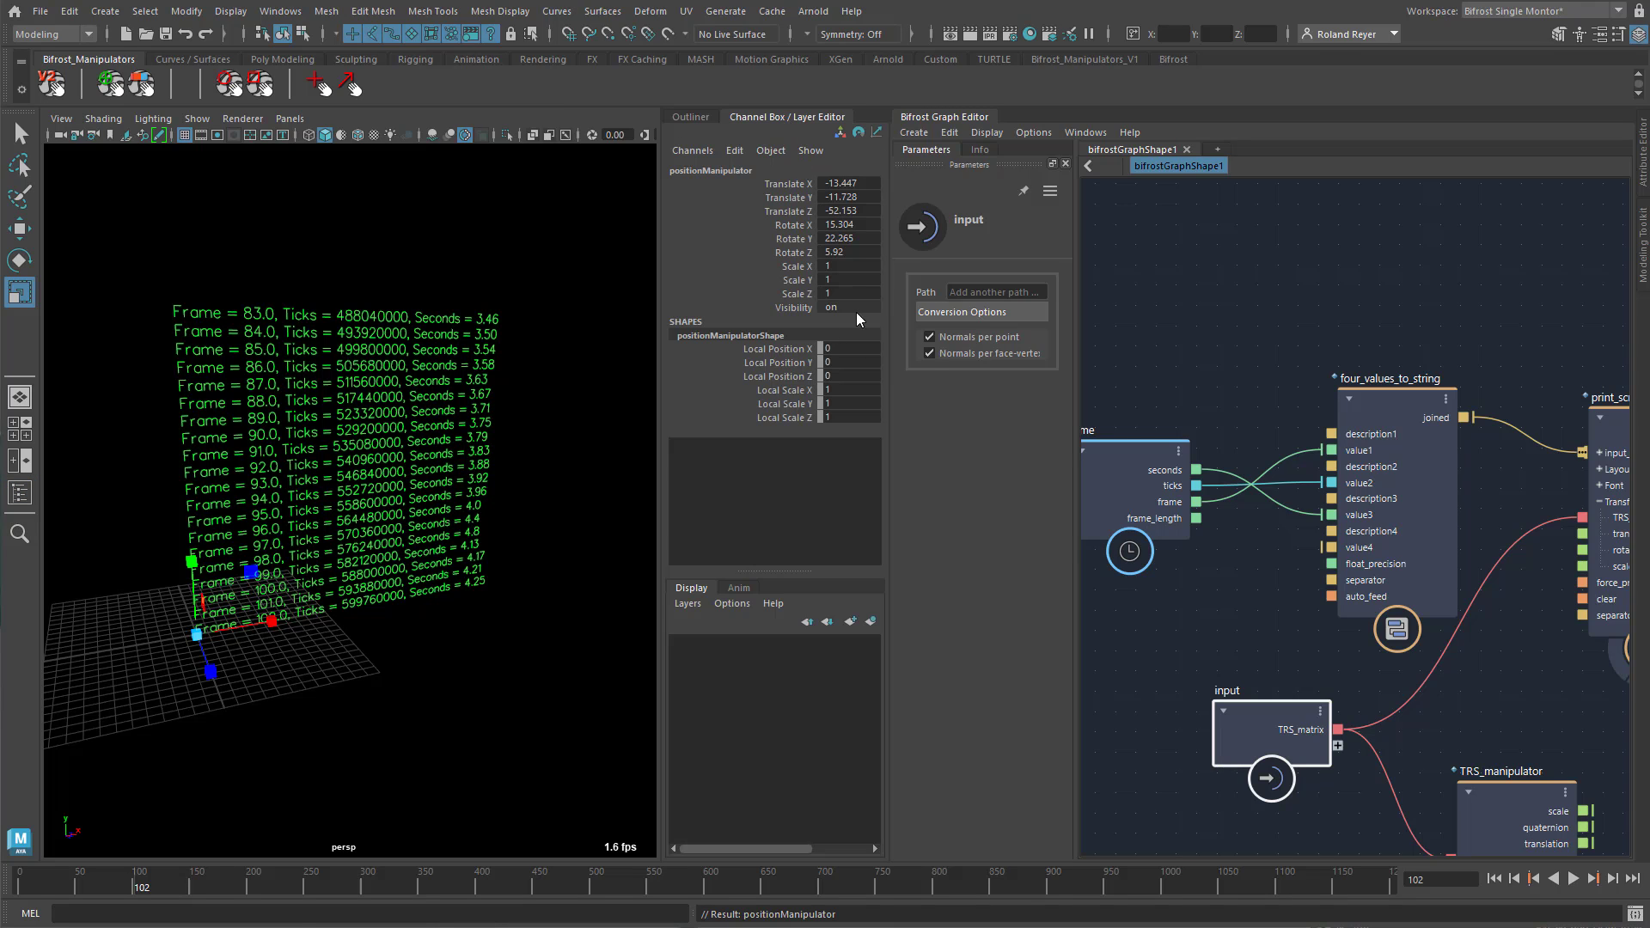
left_click_drag(855, 183, 870, 249)
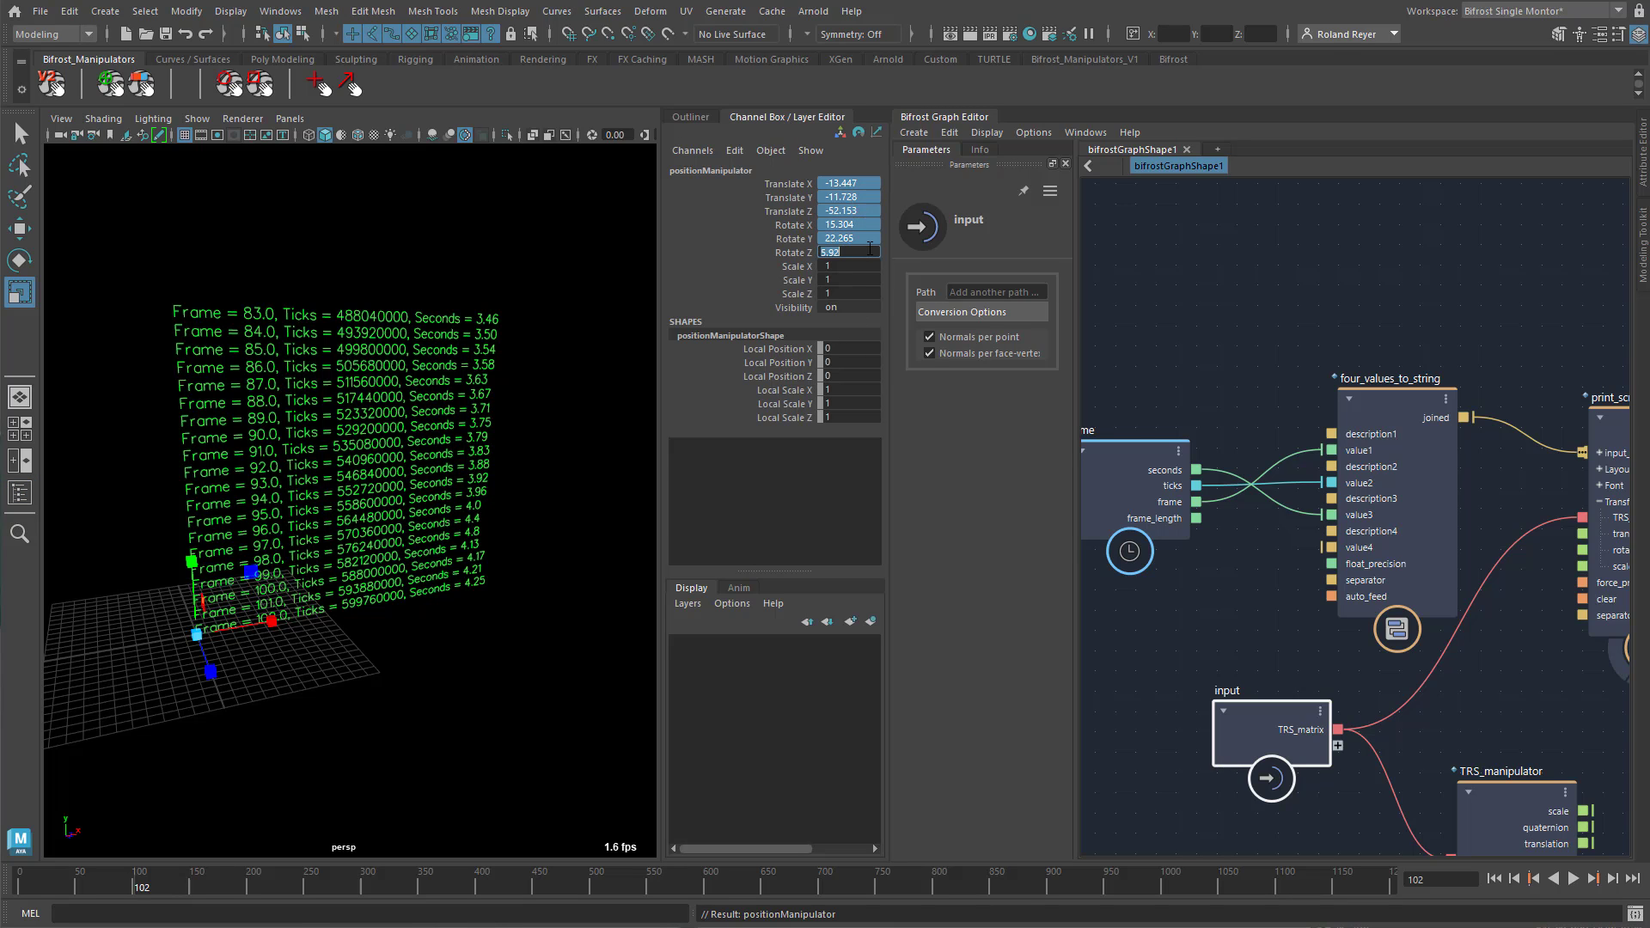
type("0")
key("Return")
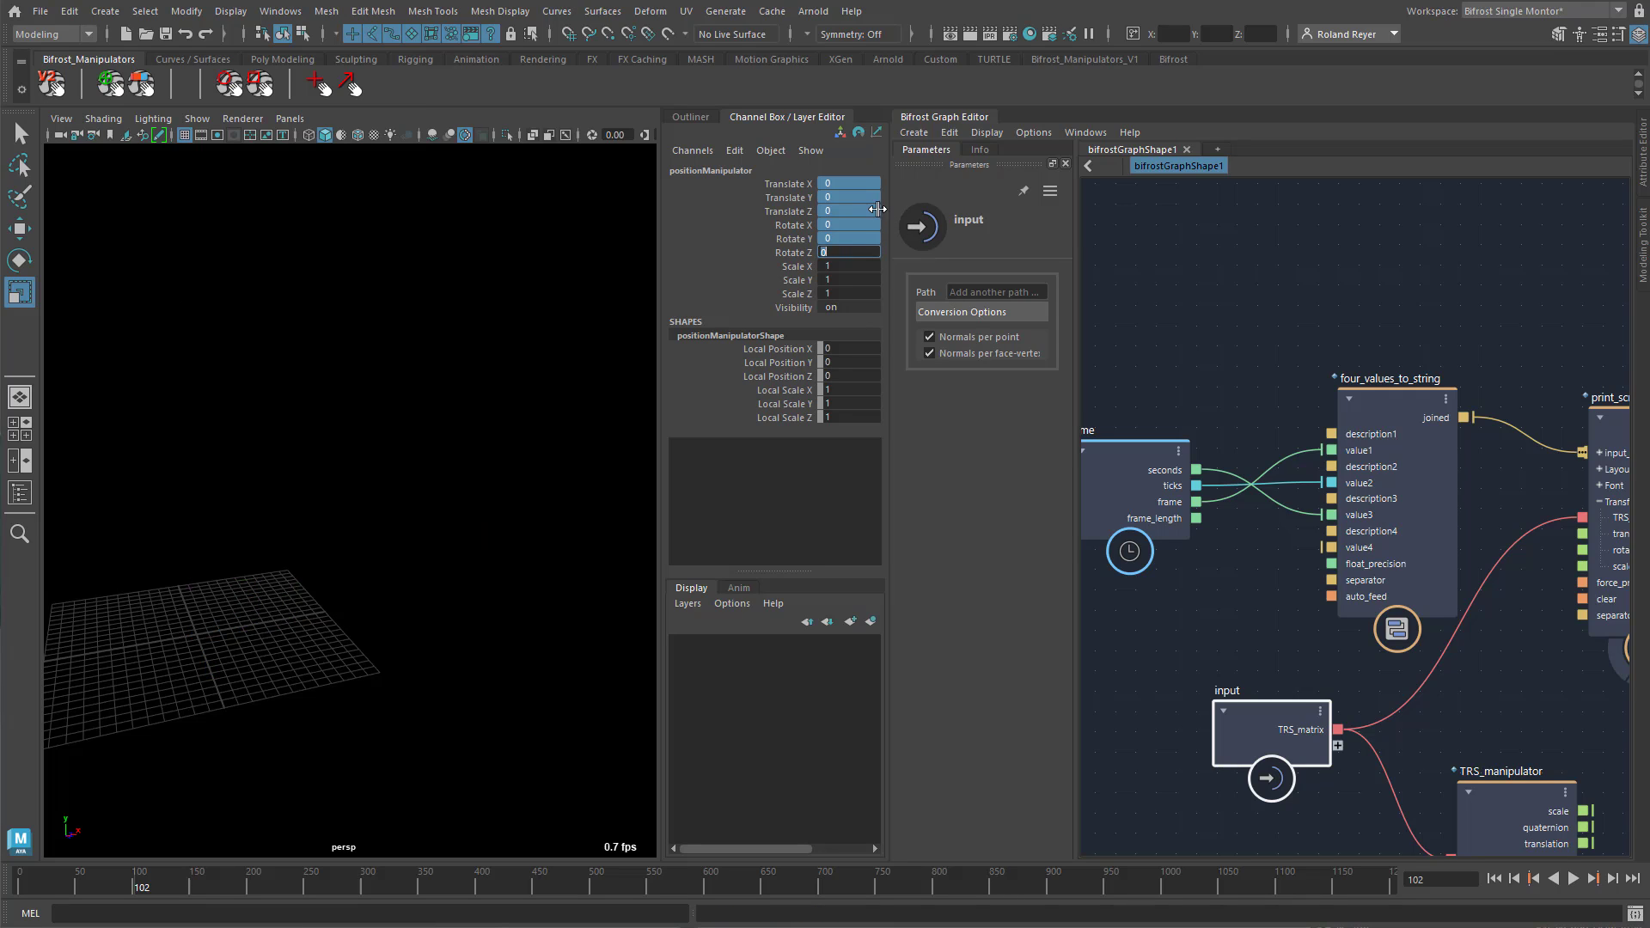
Set positionManipulator's Translate Z to -0.5 and its Scale X, Y and Z to 0.01
left_click(862, 207)
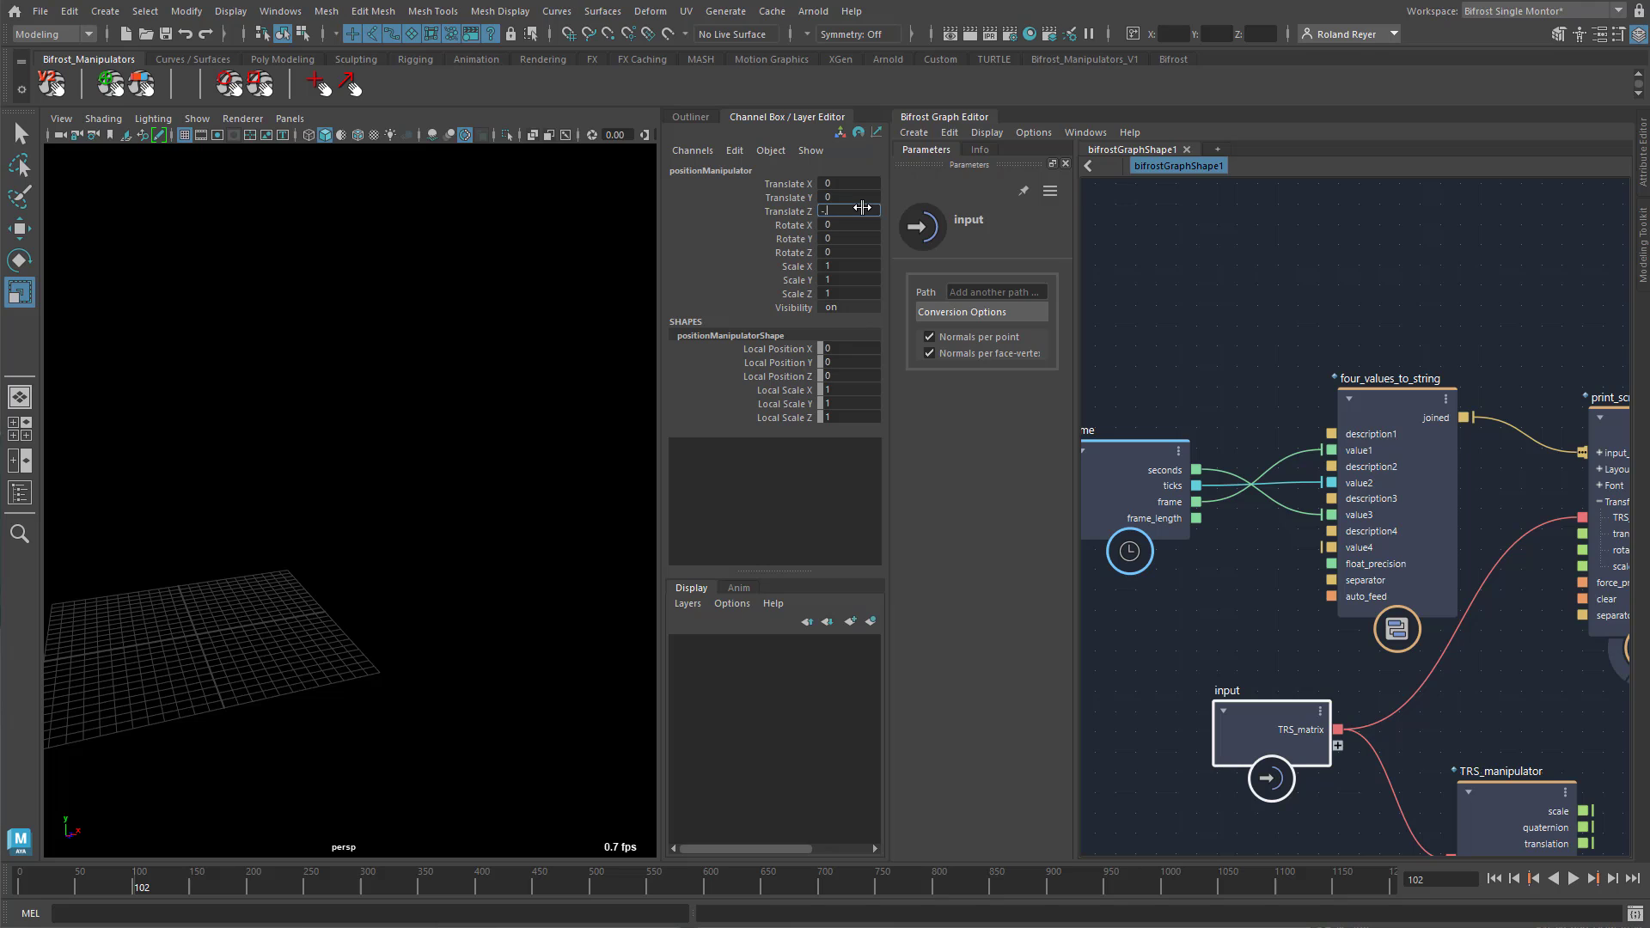
type("-.5")
key("Return")
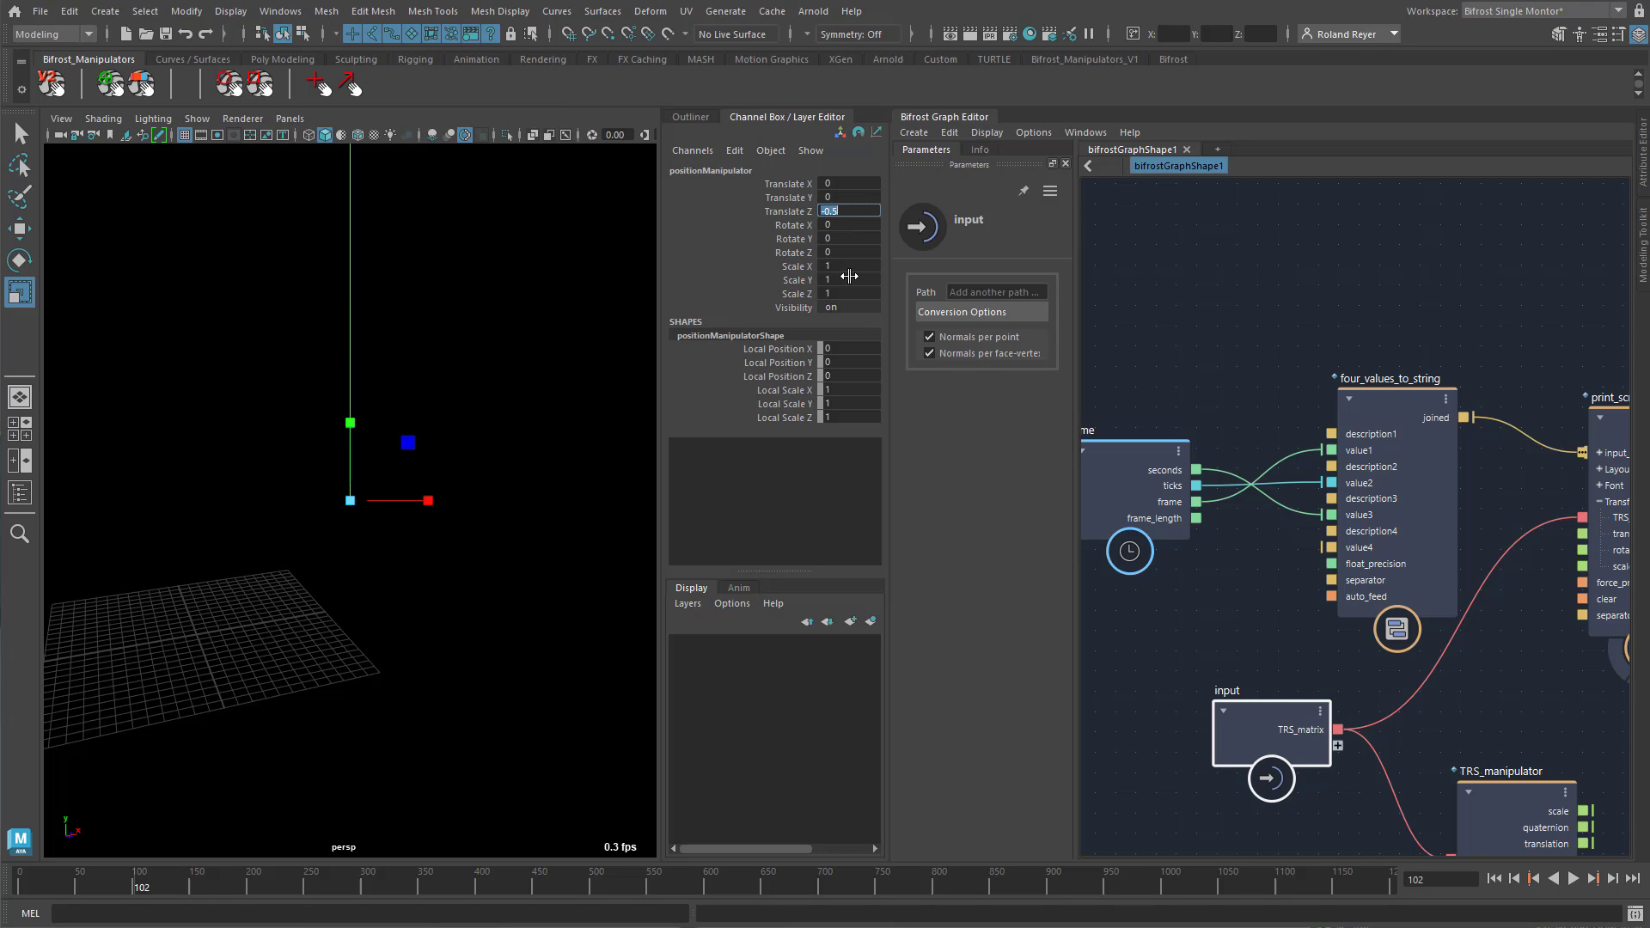
left_click_drag(847, 264, 859, 298)
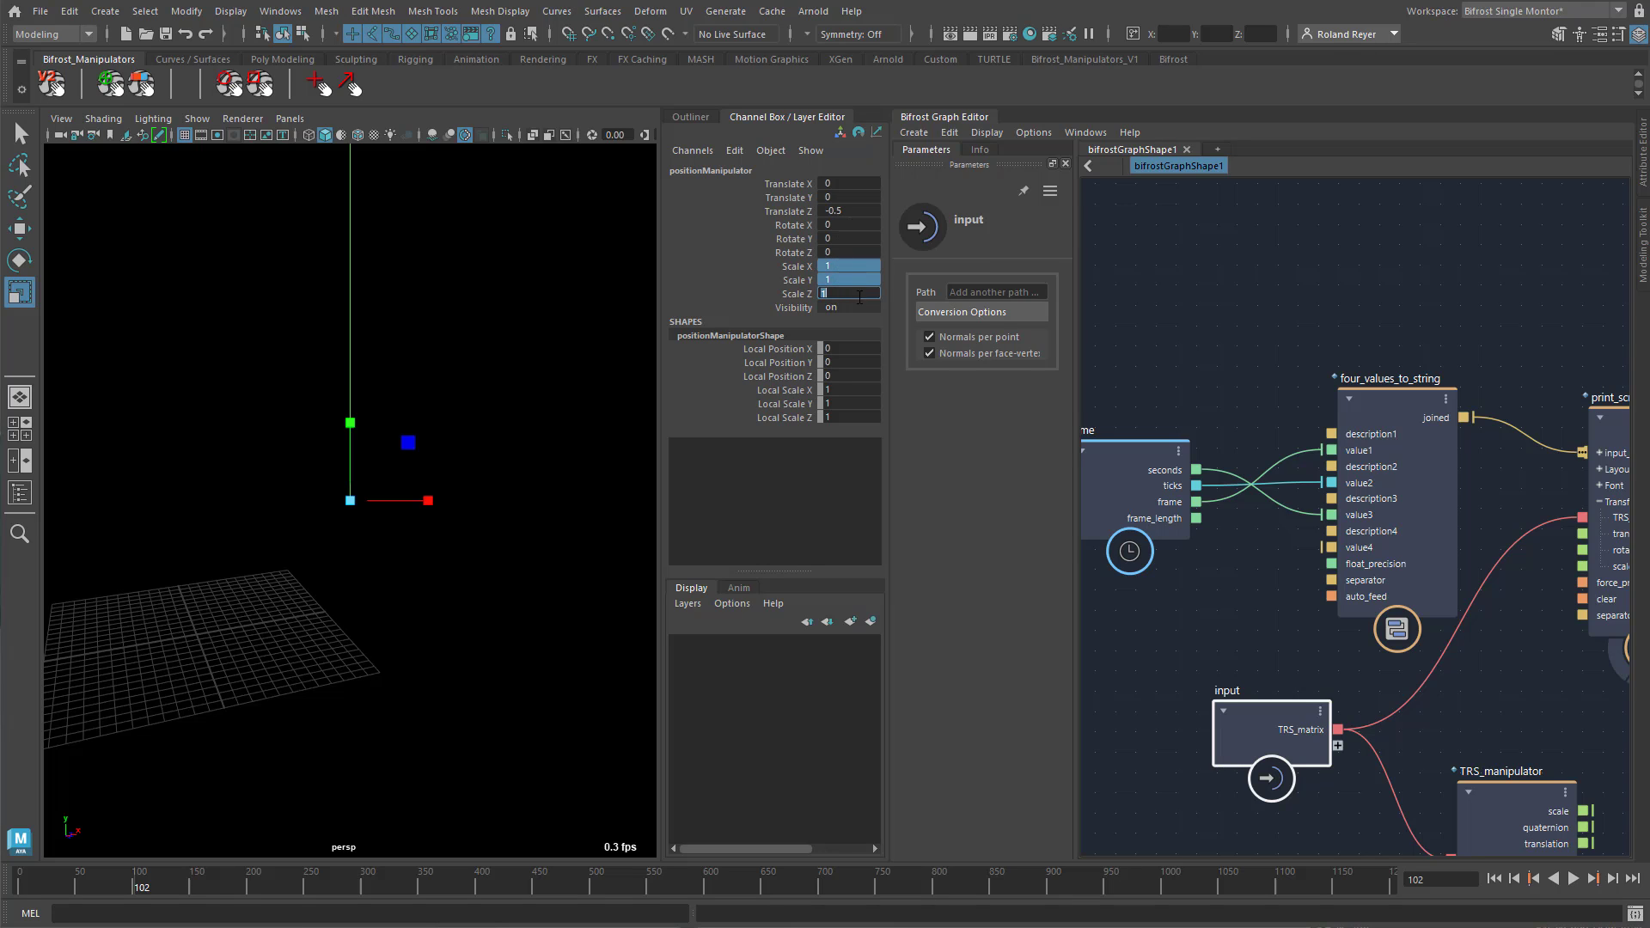
type(".01")
key("Return")
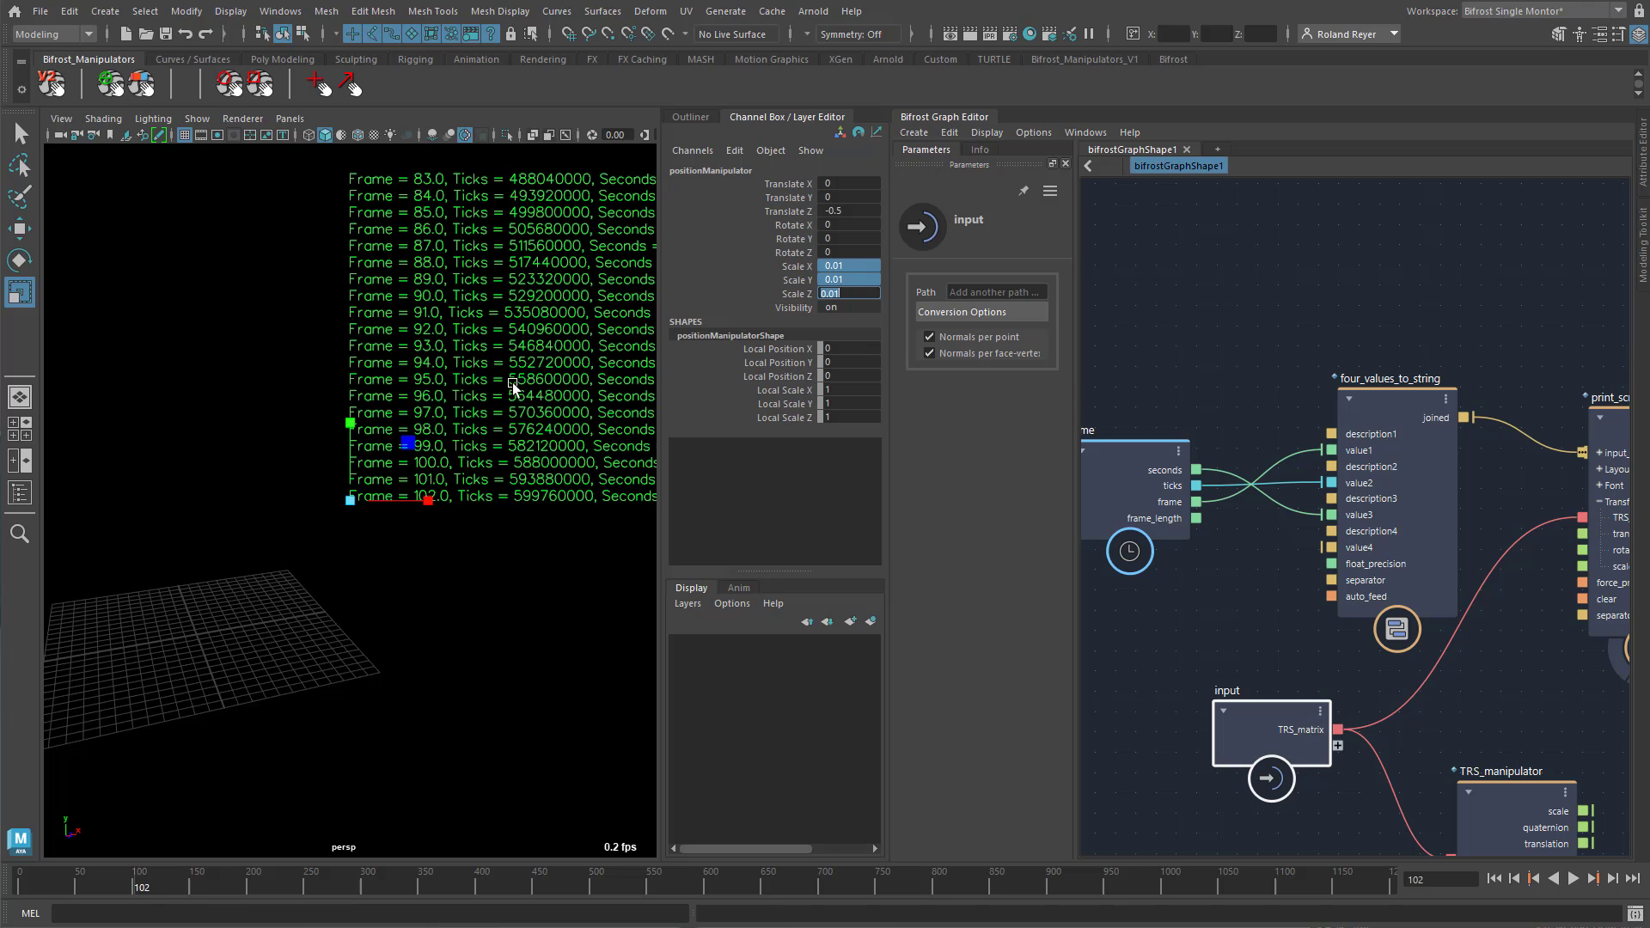
left_click_drag(460, 668, 476, 350, "alt")
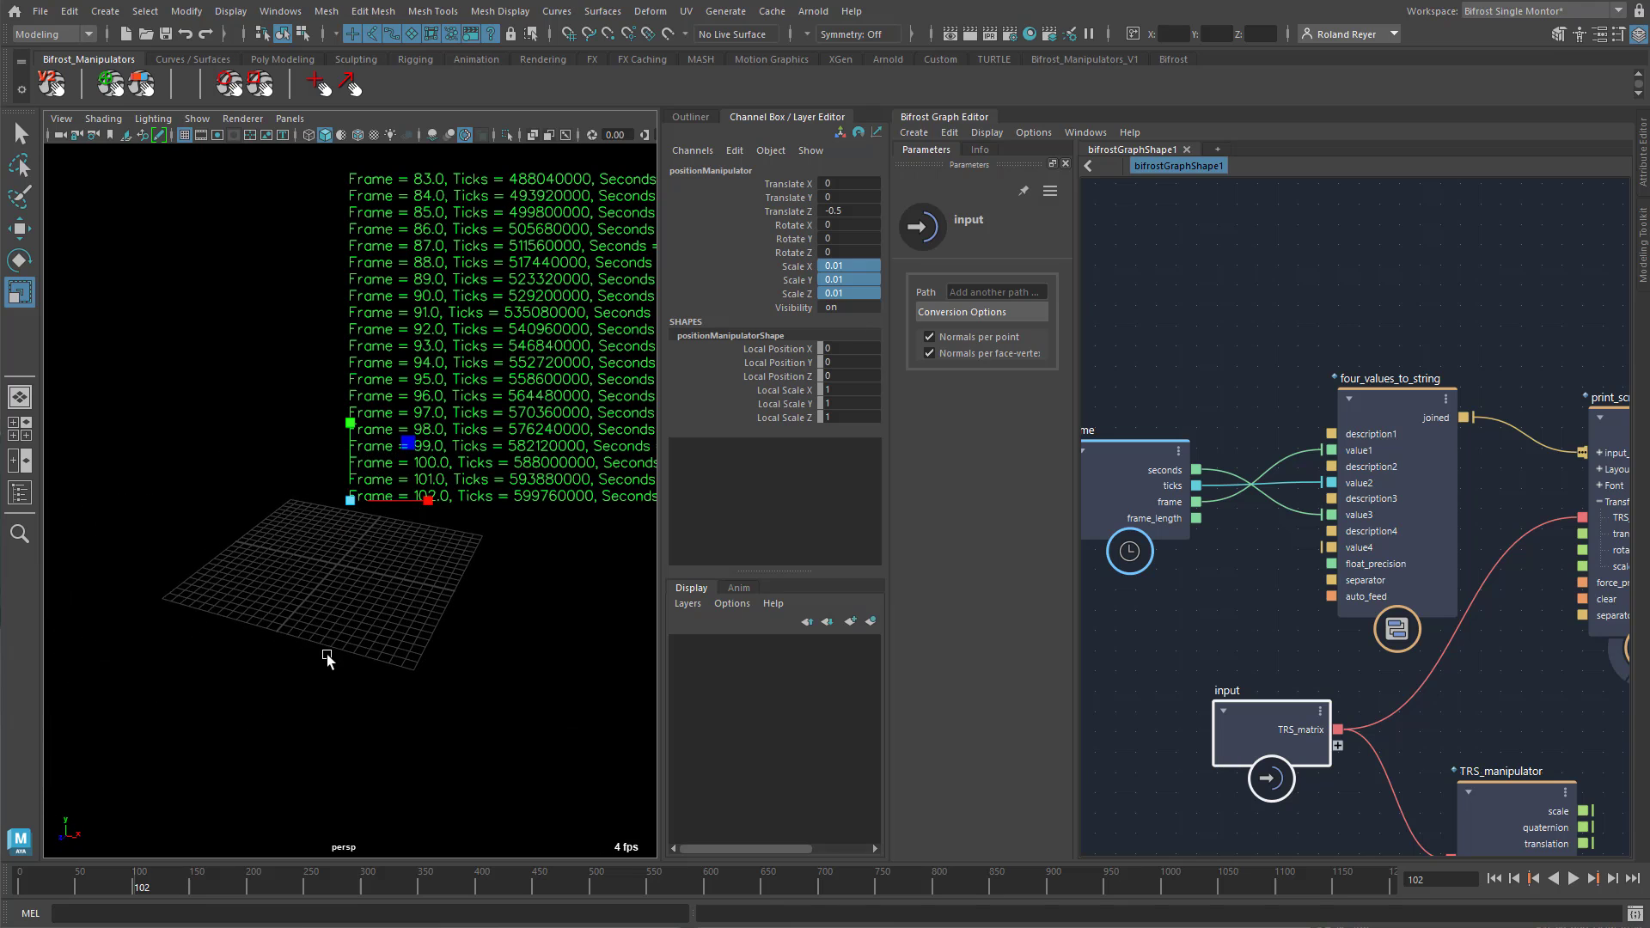
left_click_drag(324, 656, 385, 694, "alt")
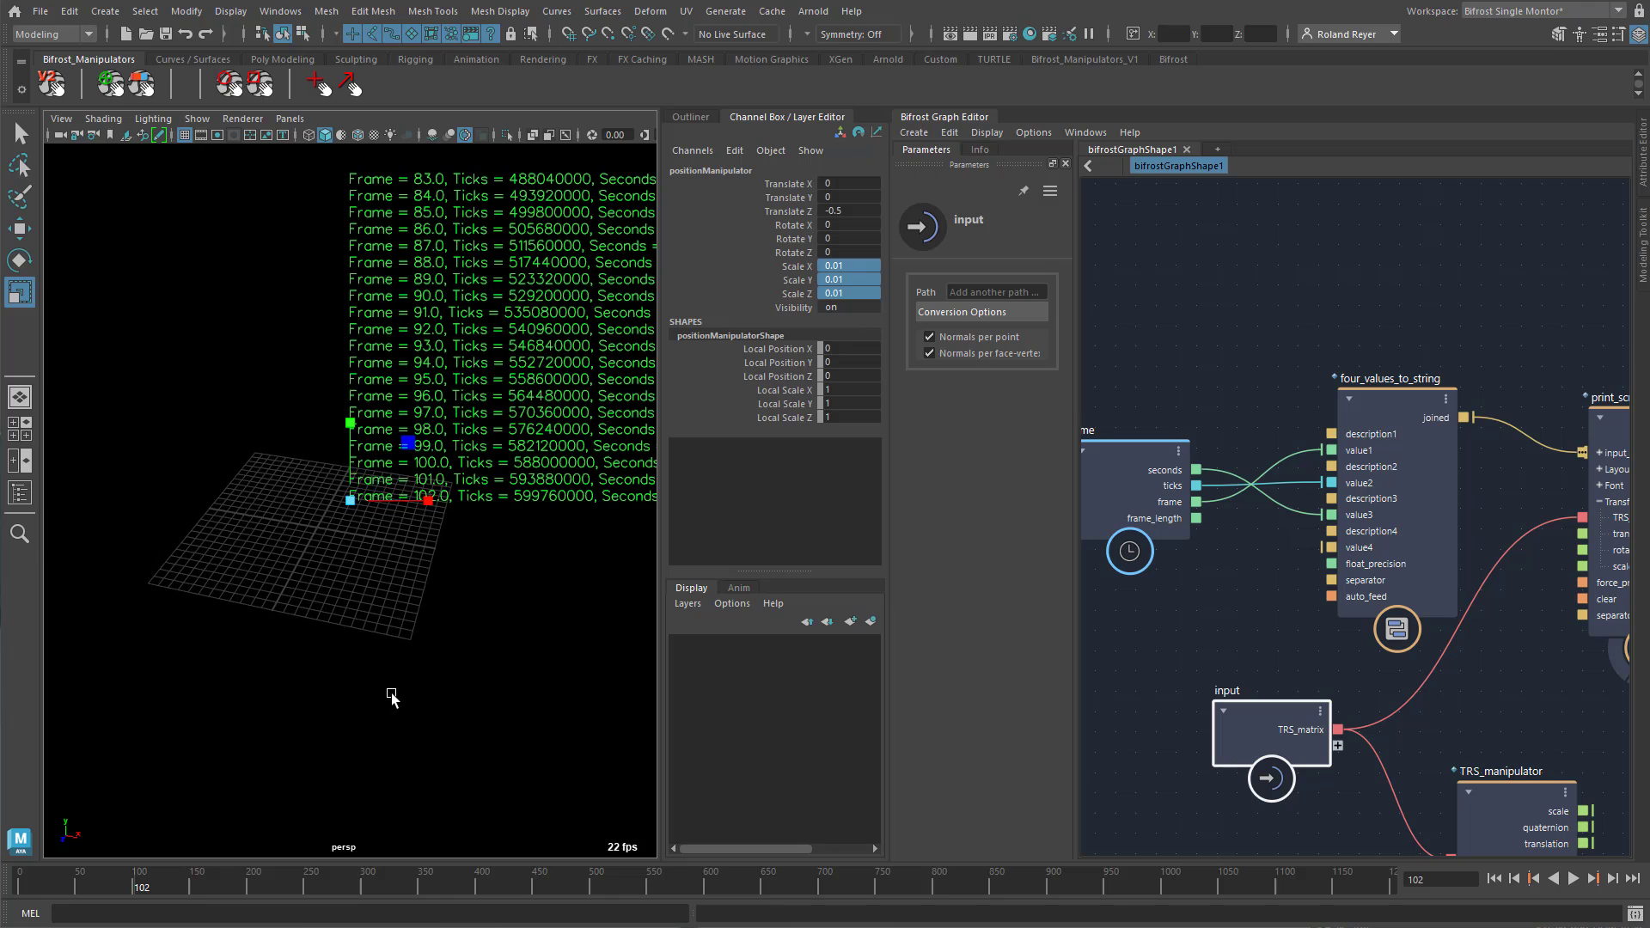
In print_scrolling's transform parameters, set Scale to 0.68, Translate X to 3.17 and Translate Y to about -27.8
left_click(1615, 432)
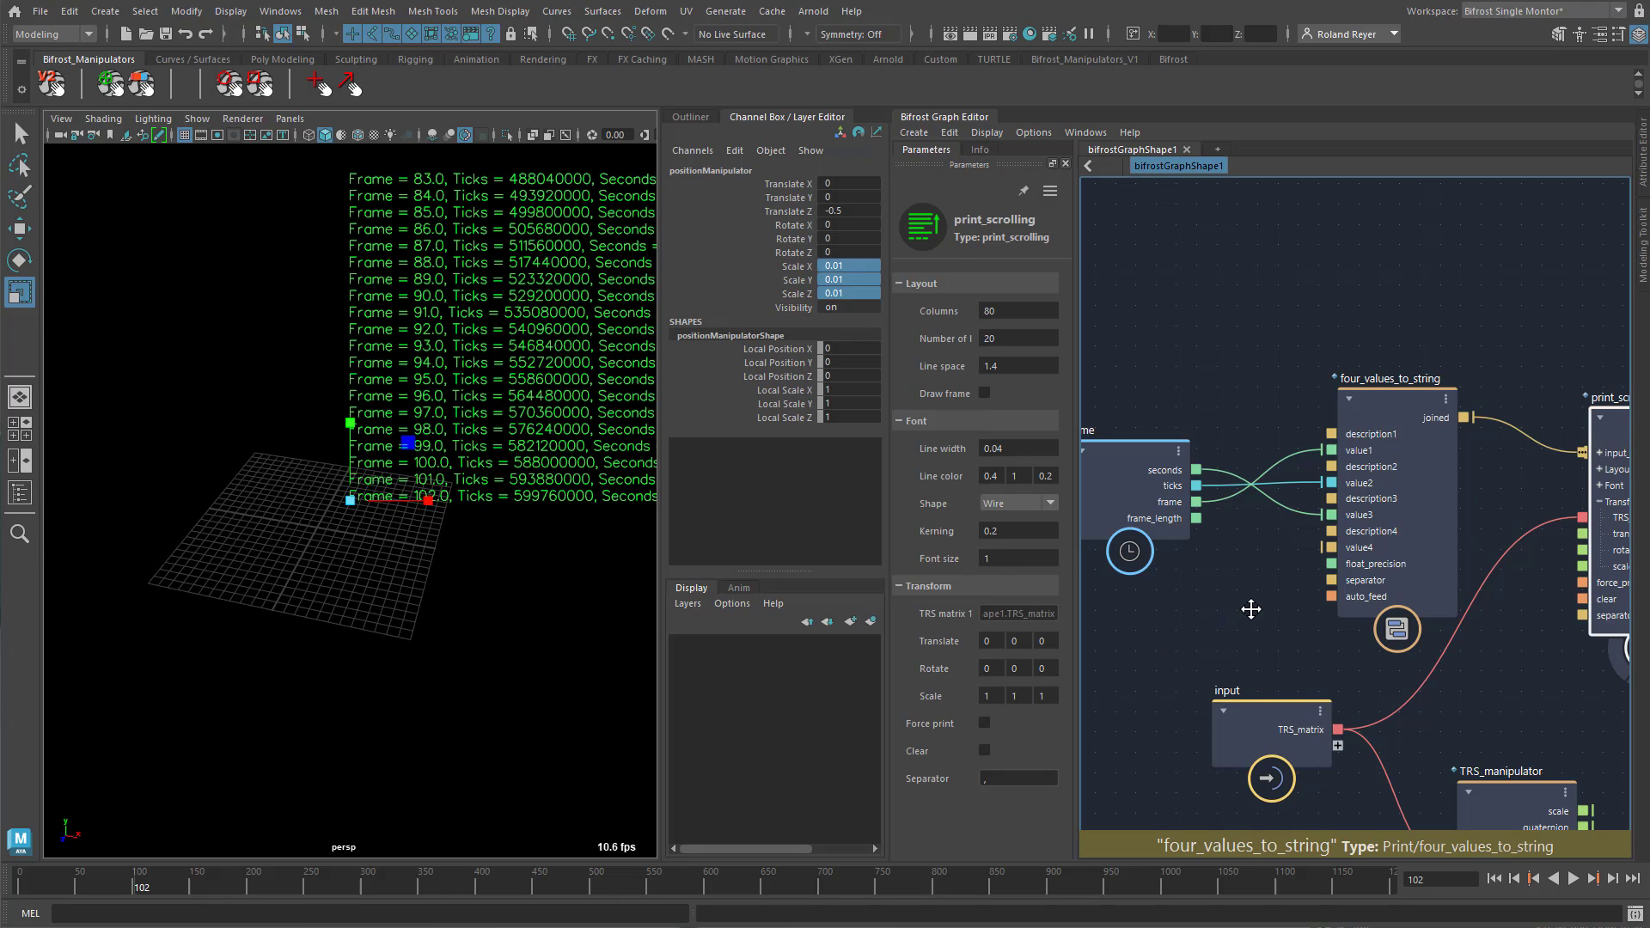
middle_click_drag(1251, 609, 1193, 593)
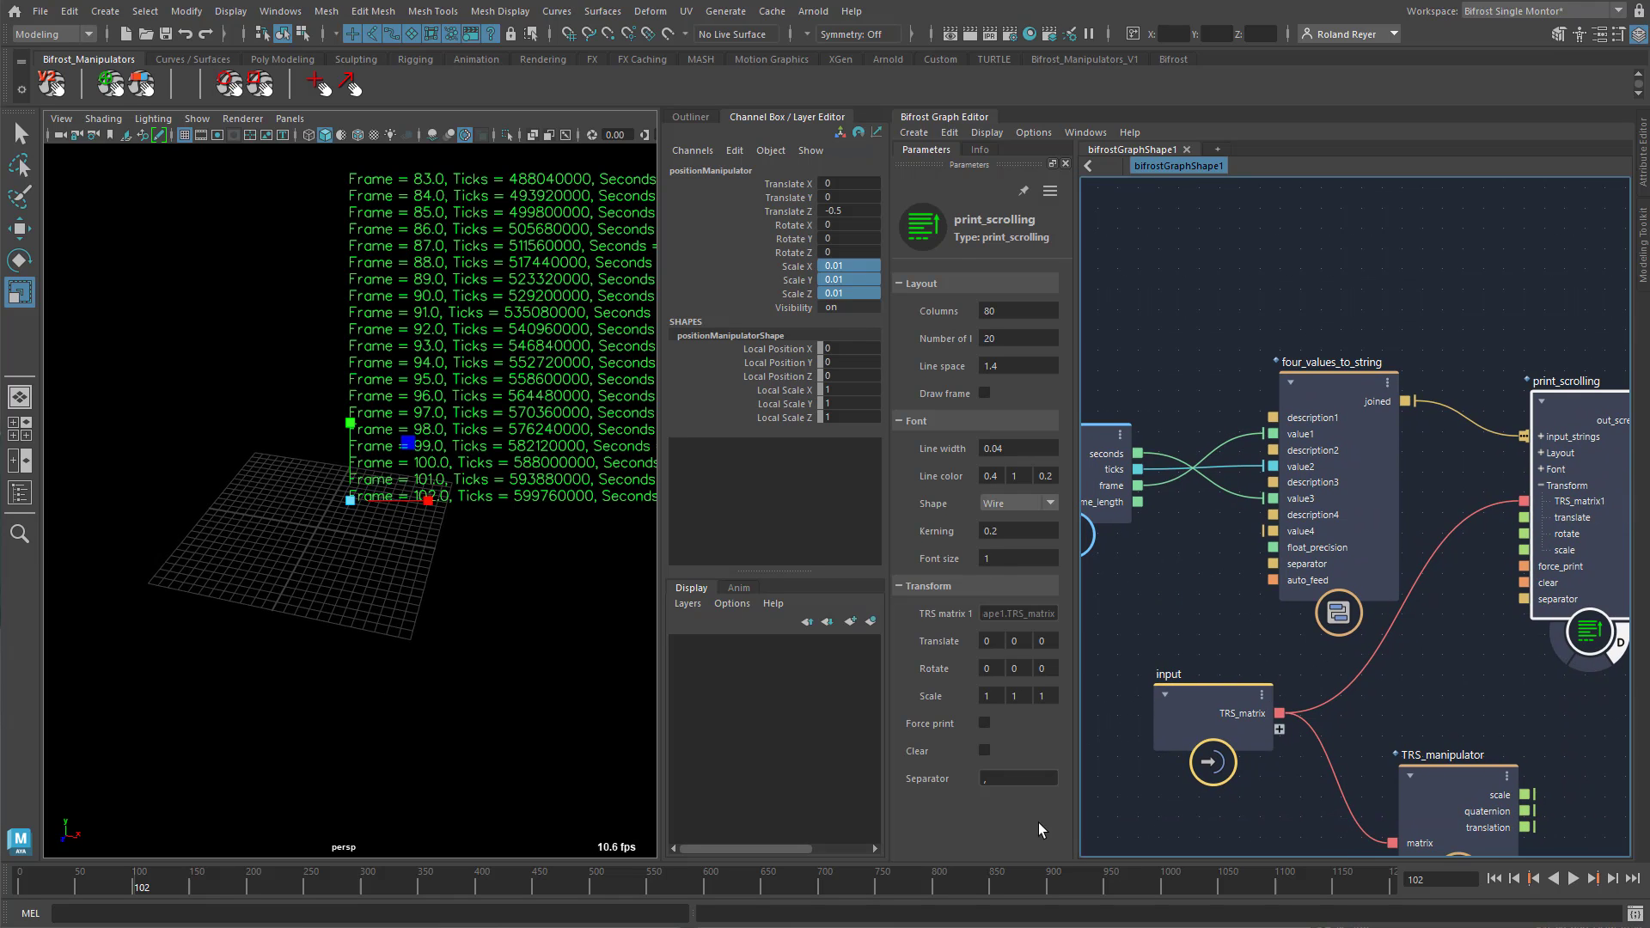
left_click_drag(938, 703, 875, 703)
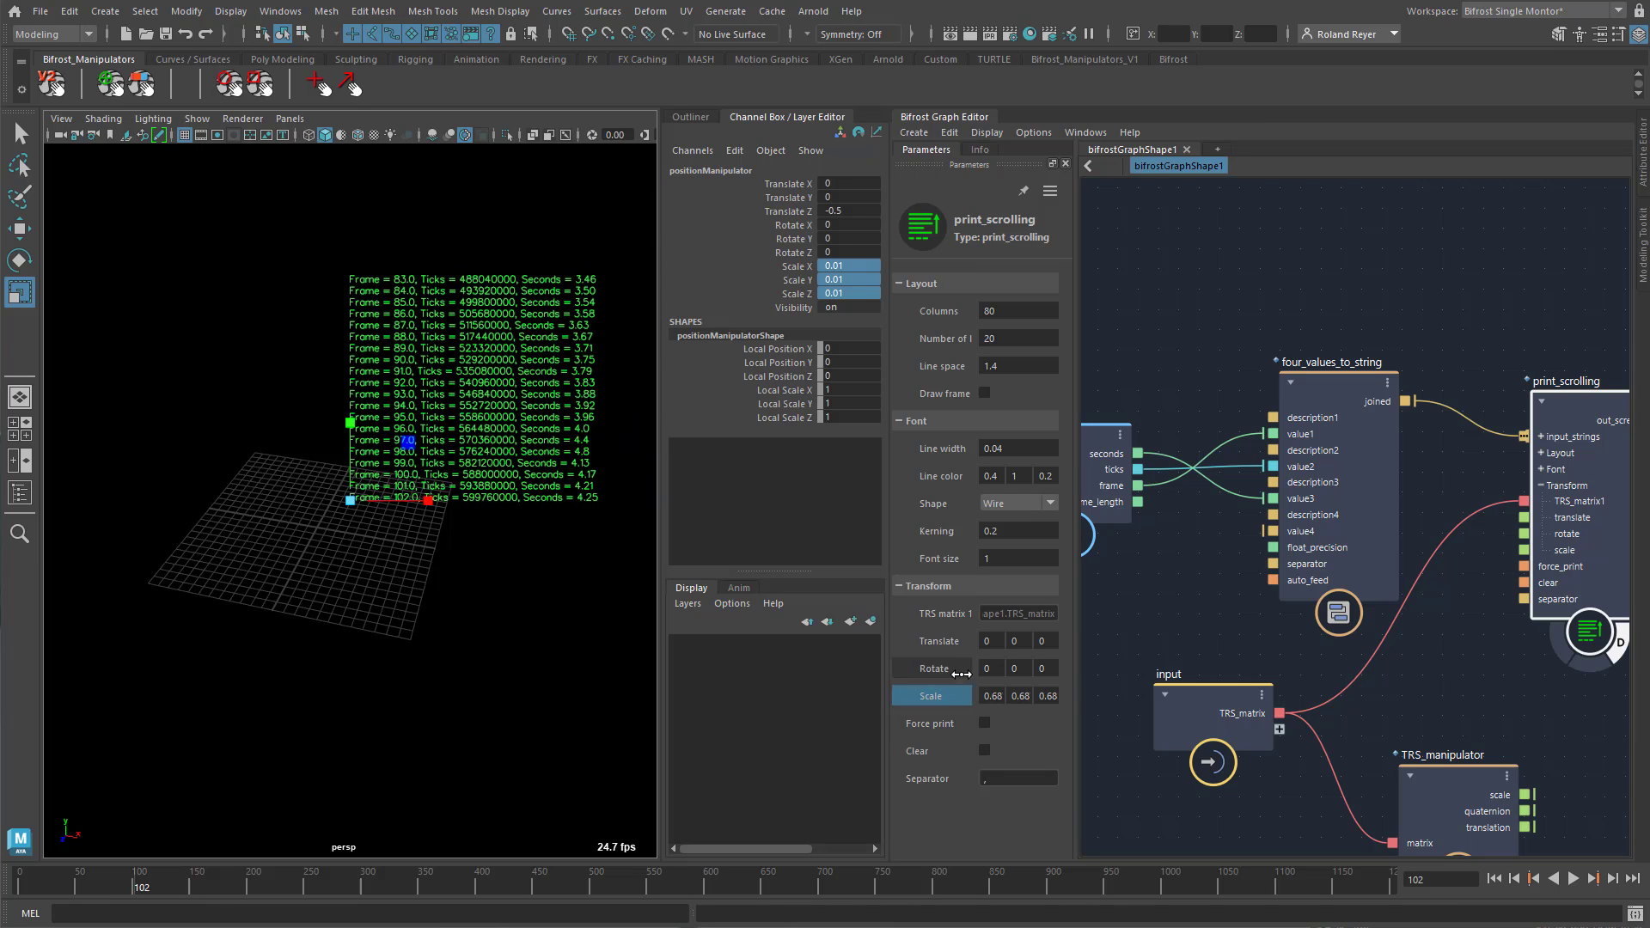
left_click_drag(991, 640, 1353, 627)
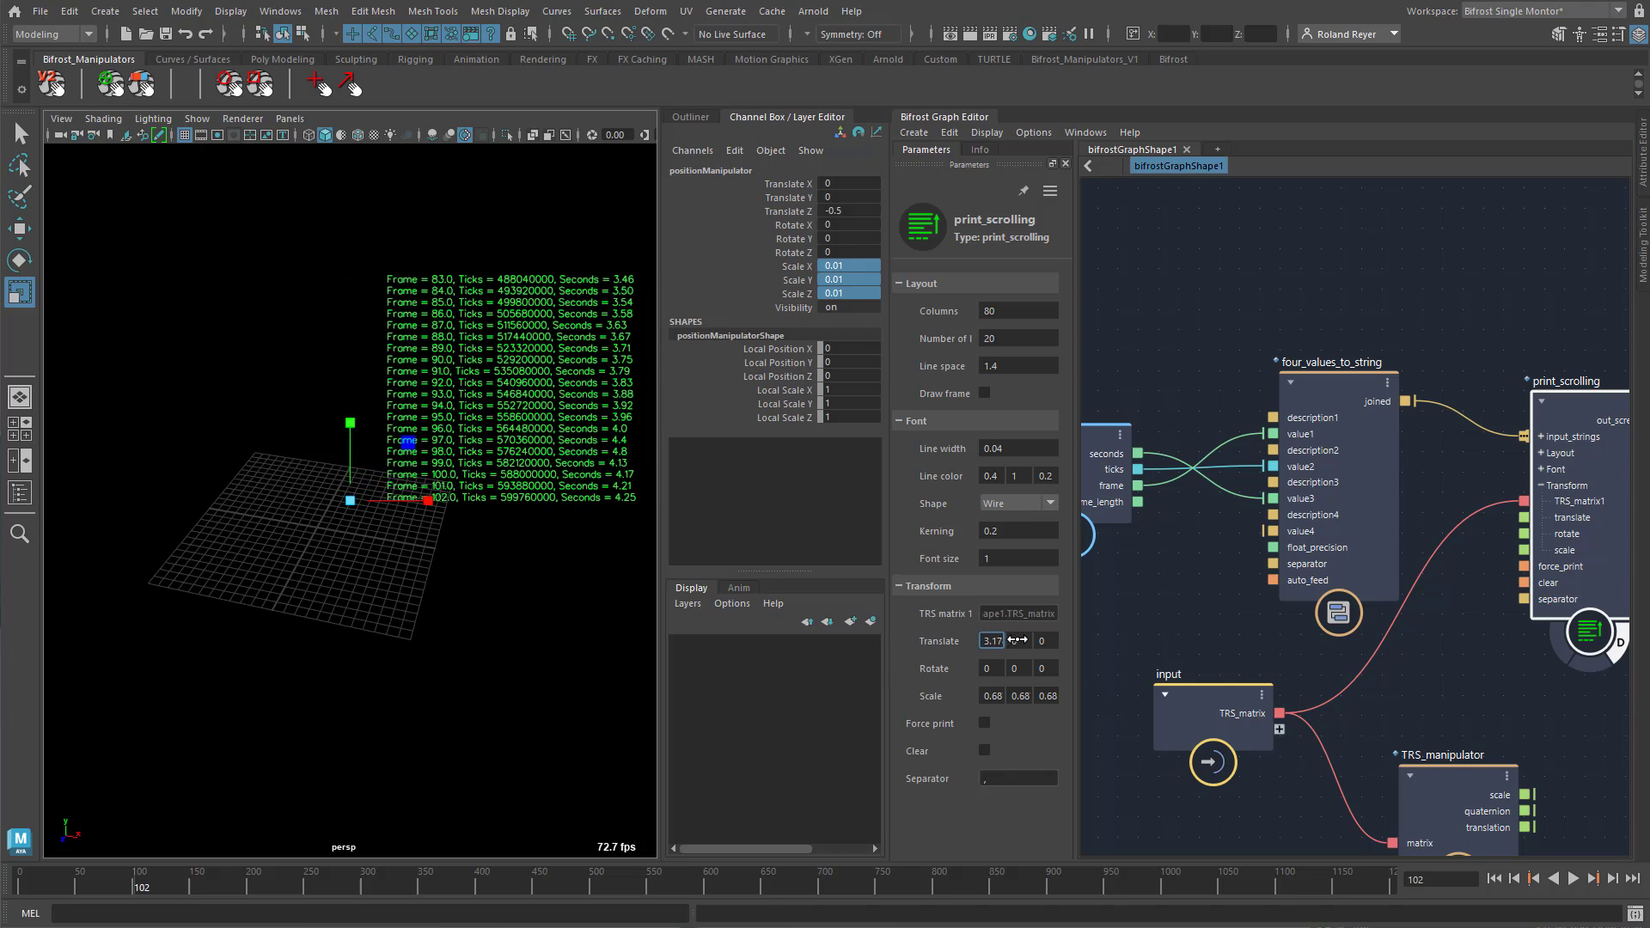
left_click_drag(1019, 640, 515, 666)
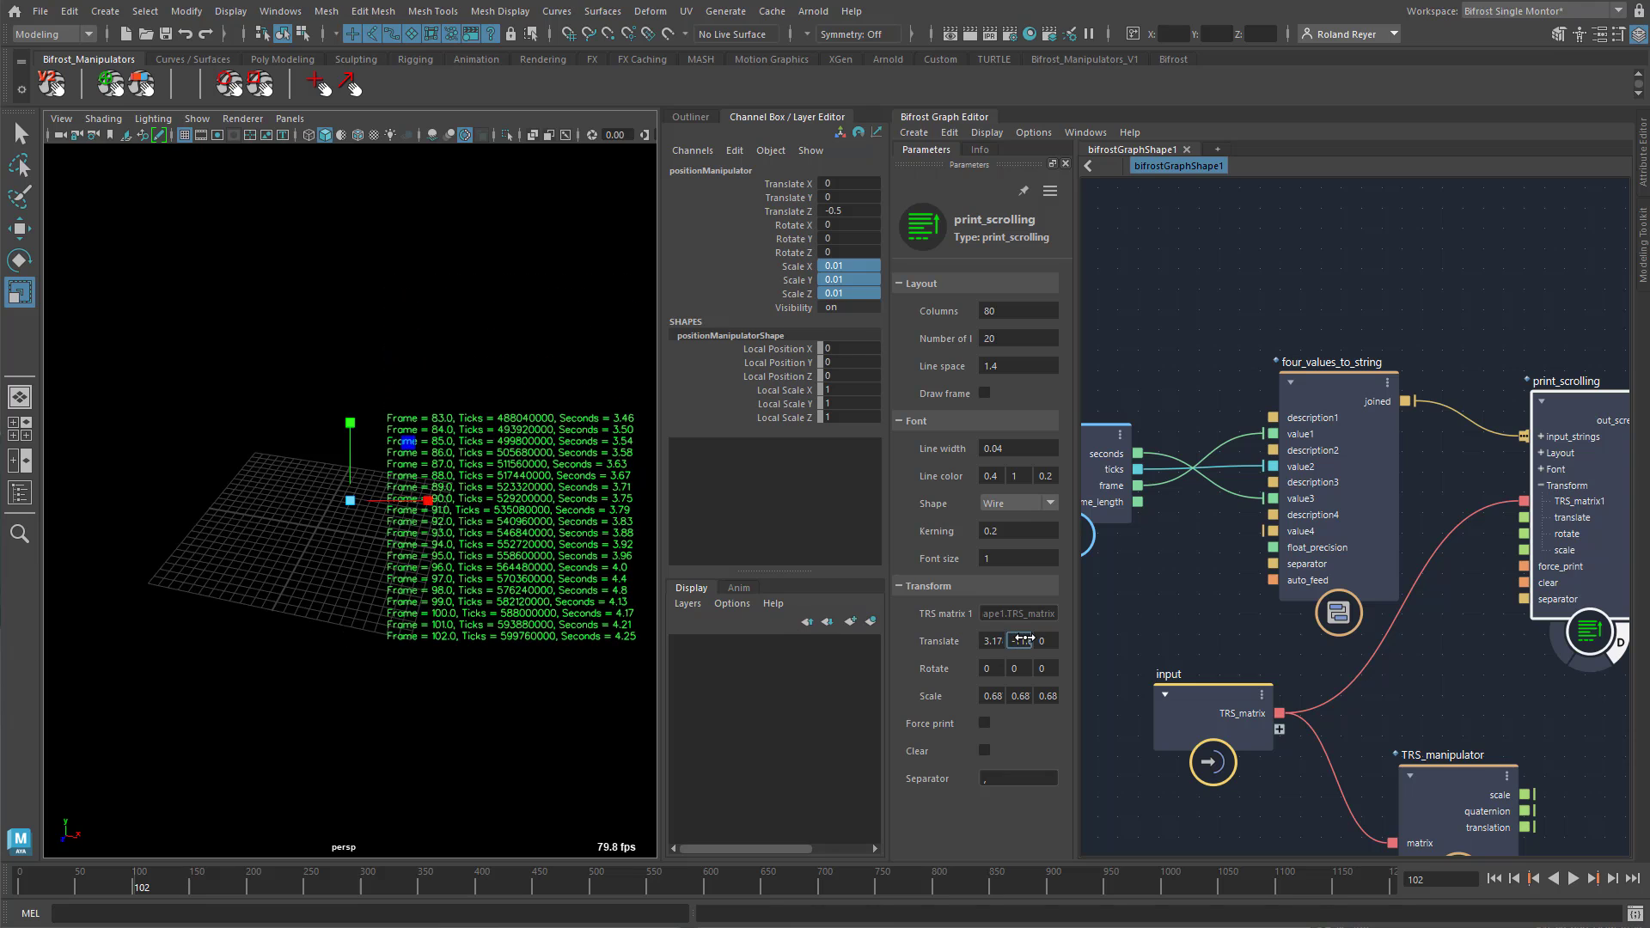
left_click_drag(1023, 637, 873, 655)
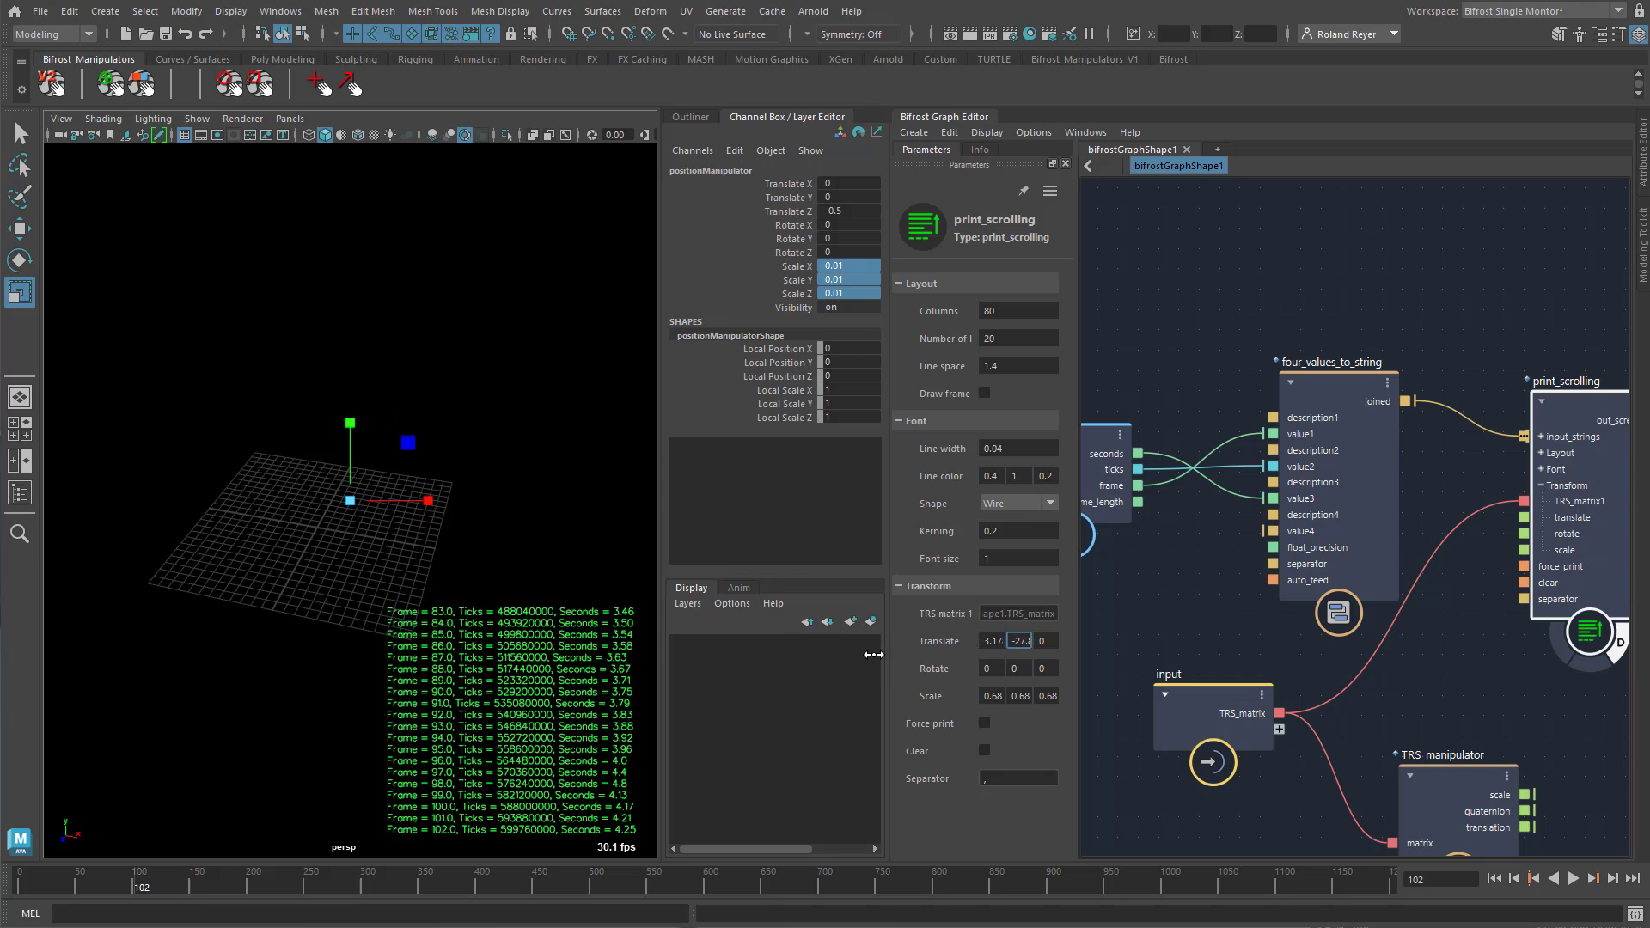
Check the camera-attached text while orbiting and zooming the view and scrubbing the timeline back to frame 1
mouse_move(427, 722)
left_mouse_down("alt")
mouse_move(379, 712)
mouse_move(396, 727)
left_mouse_up("alt")
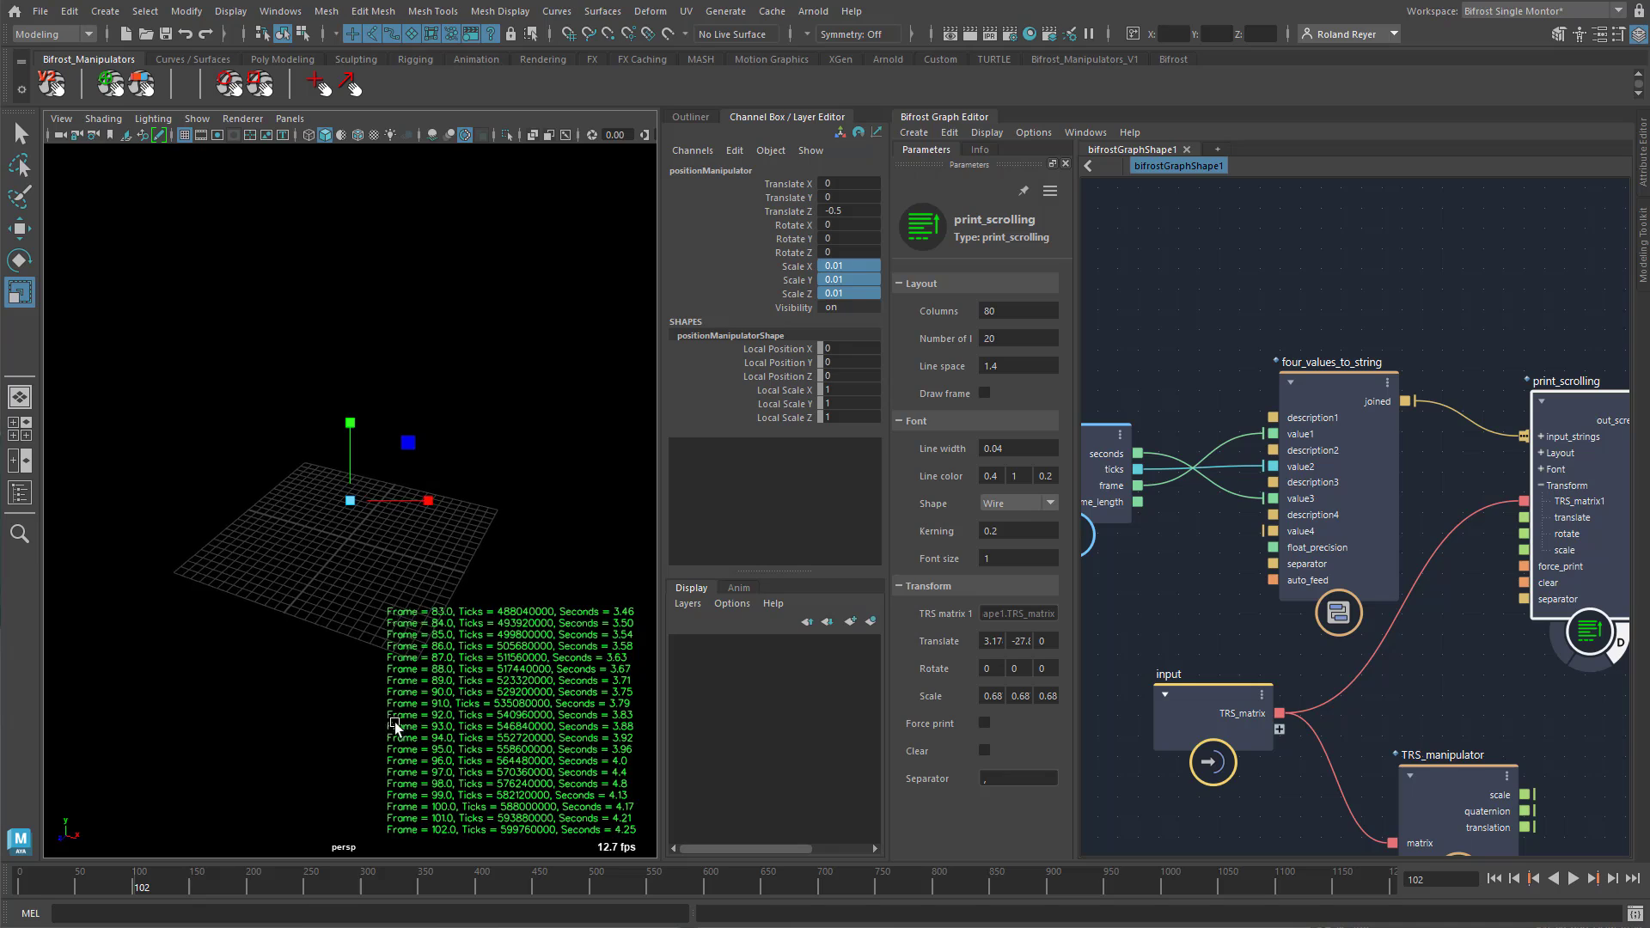
right_click_drag(396, 727, 294, 844, "alt")
left_click_drag(130, 876, 17, 883)
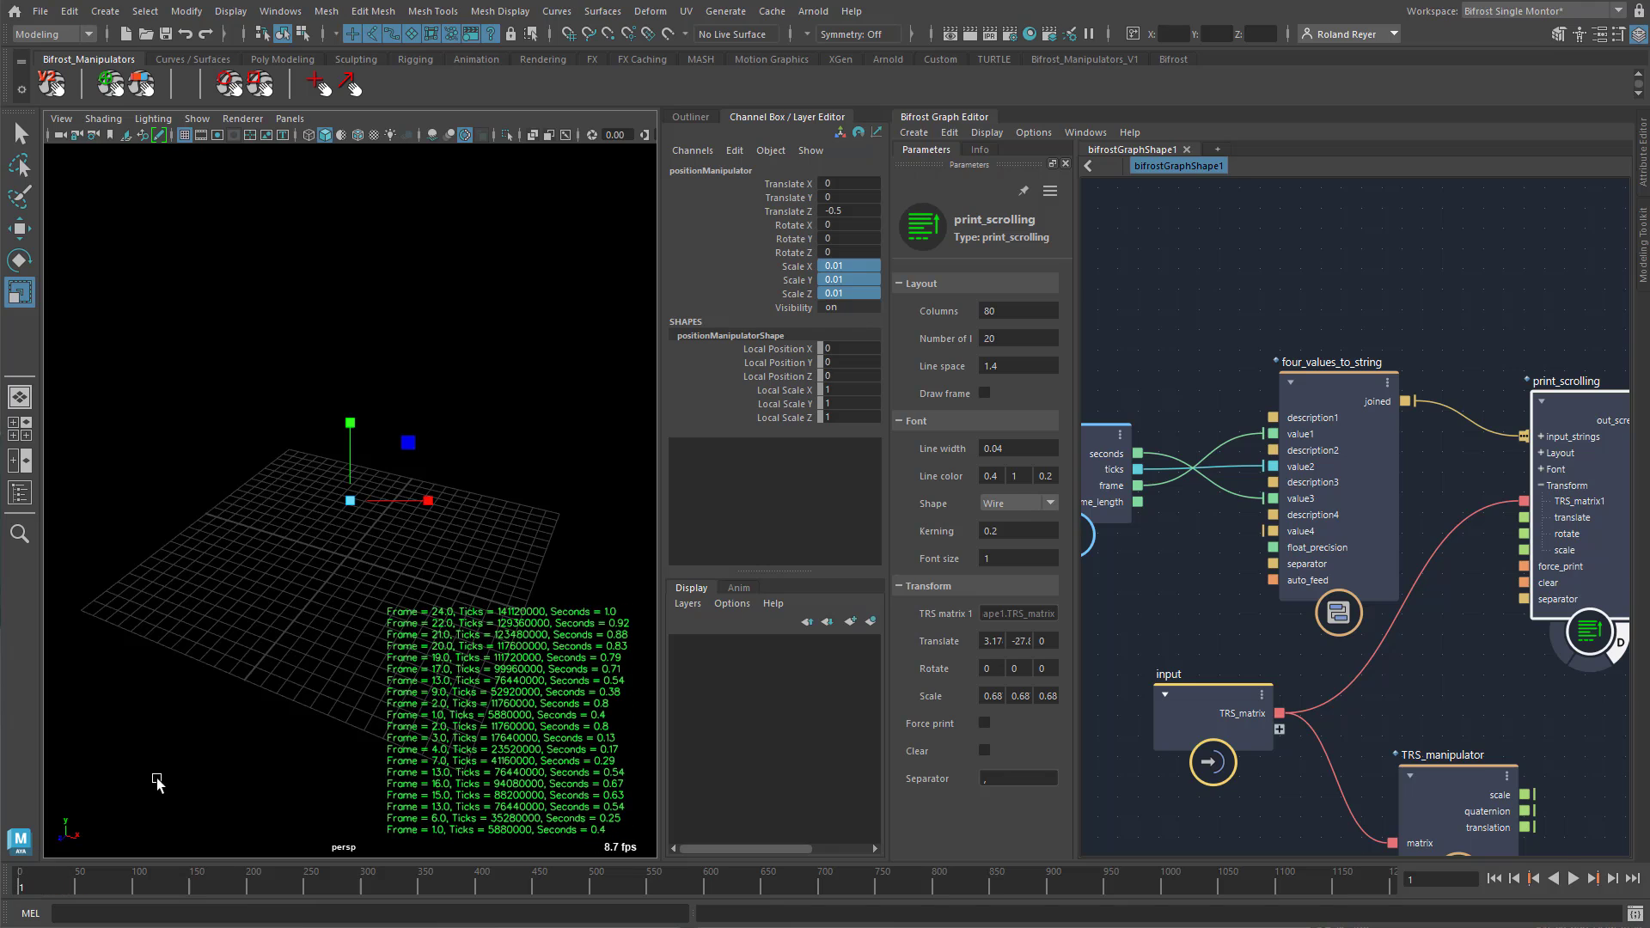
left_click_drag(268, 739, 361, 653, "alt")
left_click(332, 718)
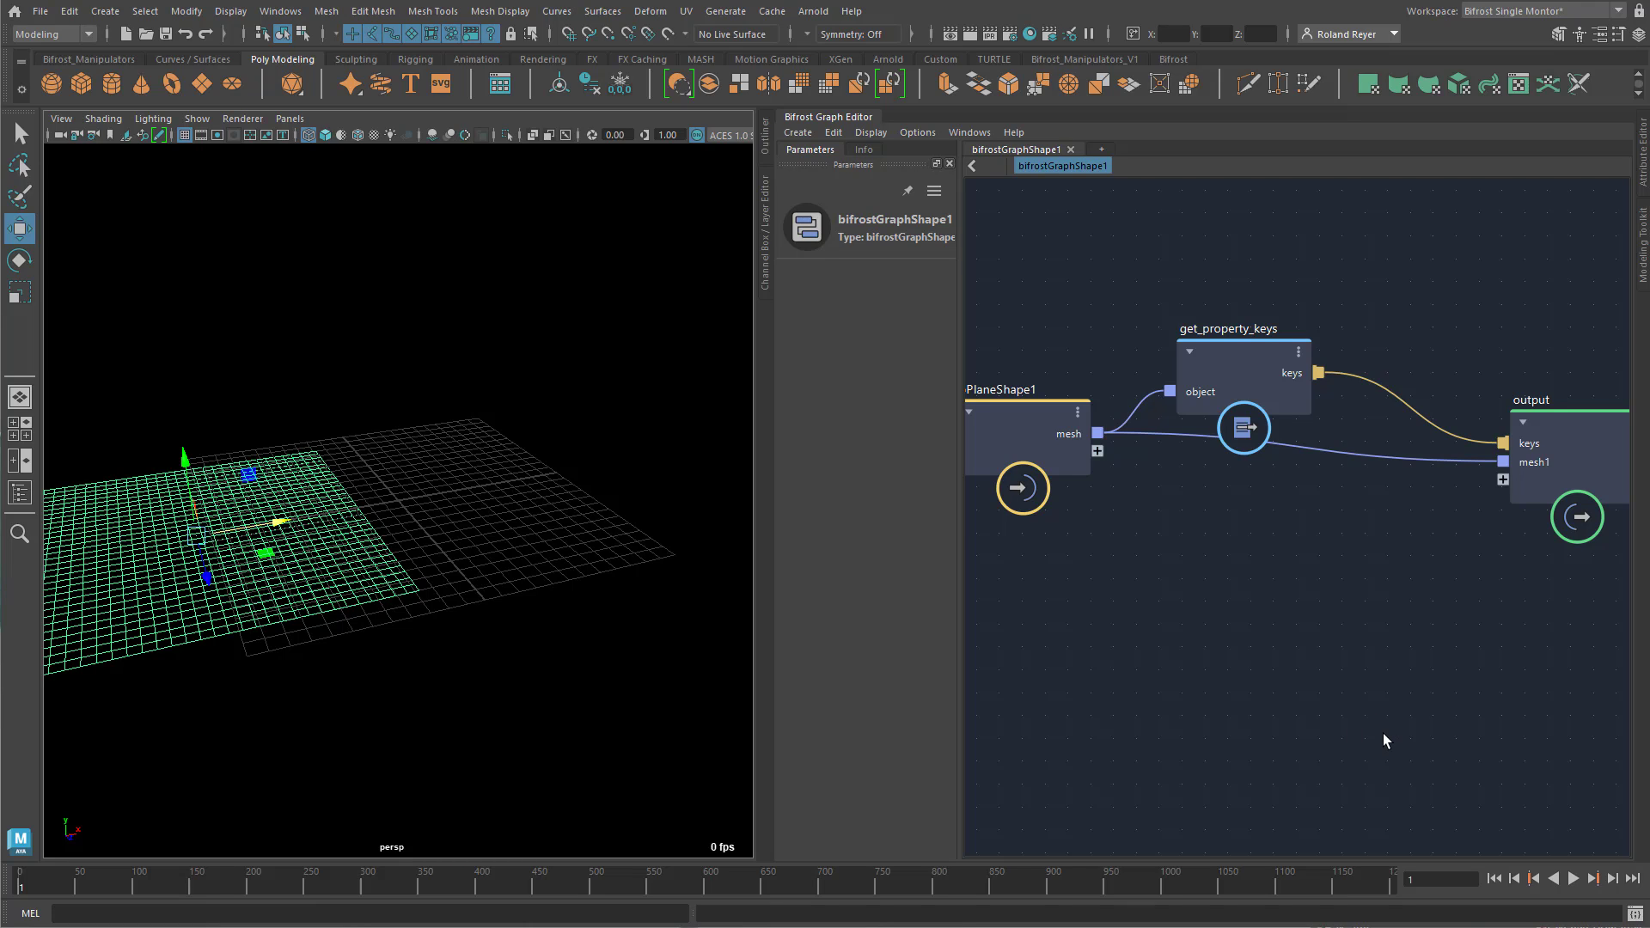
Nudge get_property_keys upward, add a watchpoint on the connection from pPlaneShape1's mesh to the output's mesh1, and show its property table
middle_click_drag(1278, 626, 1271, 659)
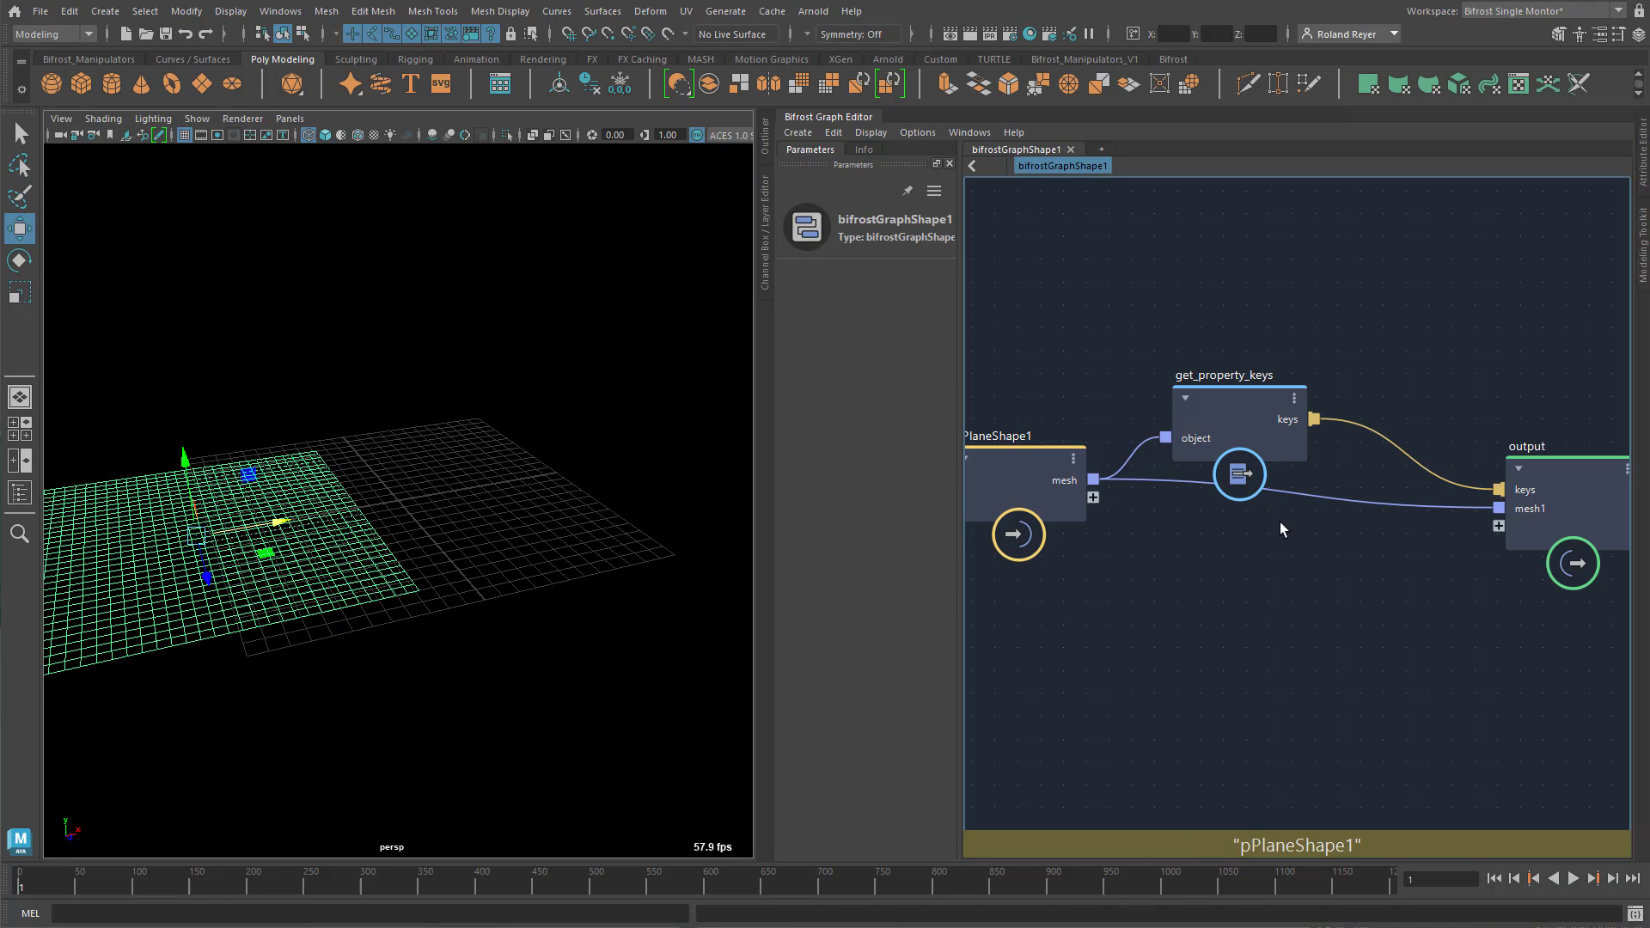
left_click_drag(1248, 399, 1241, 388)
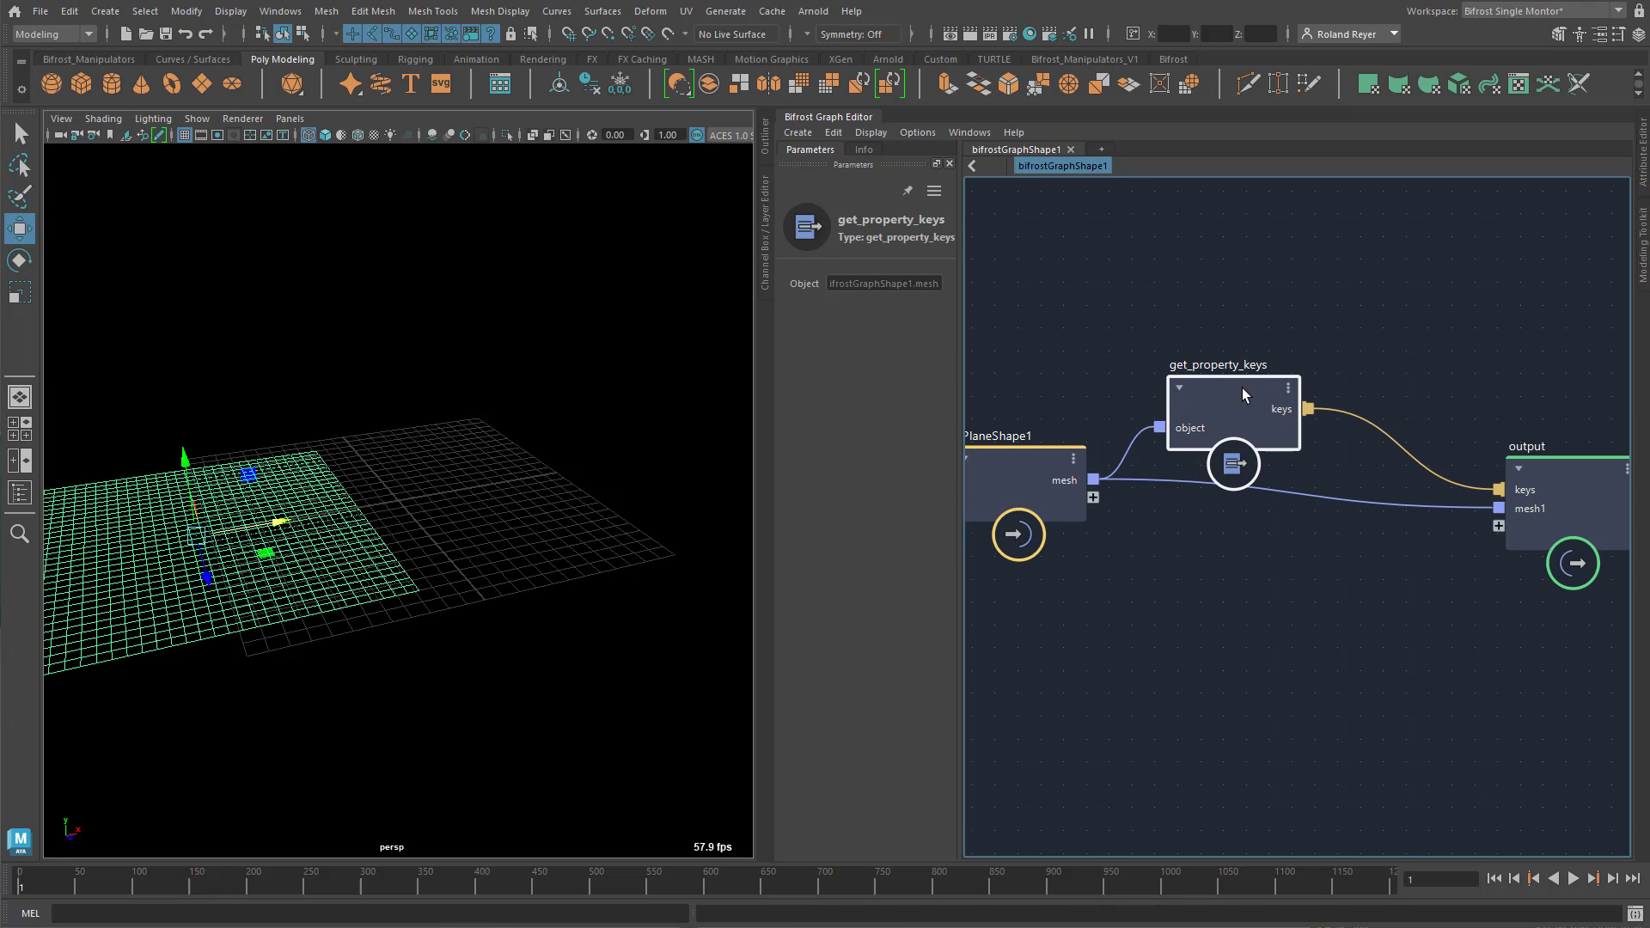
left_click(1258, 567)
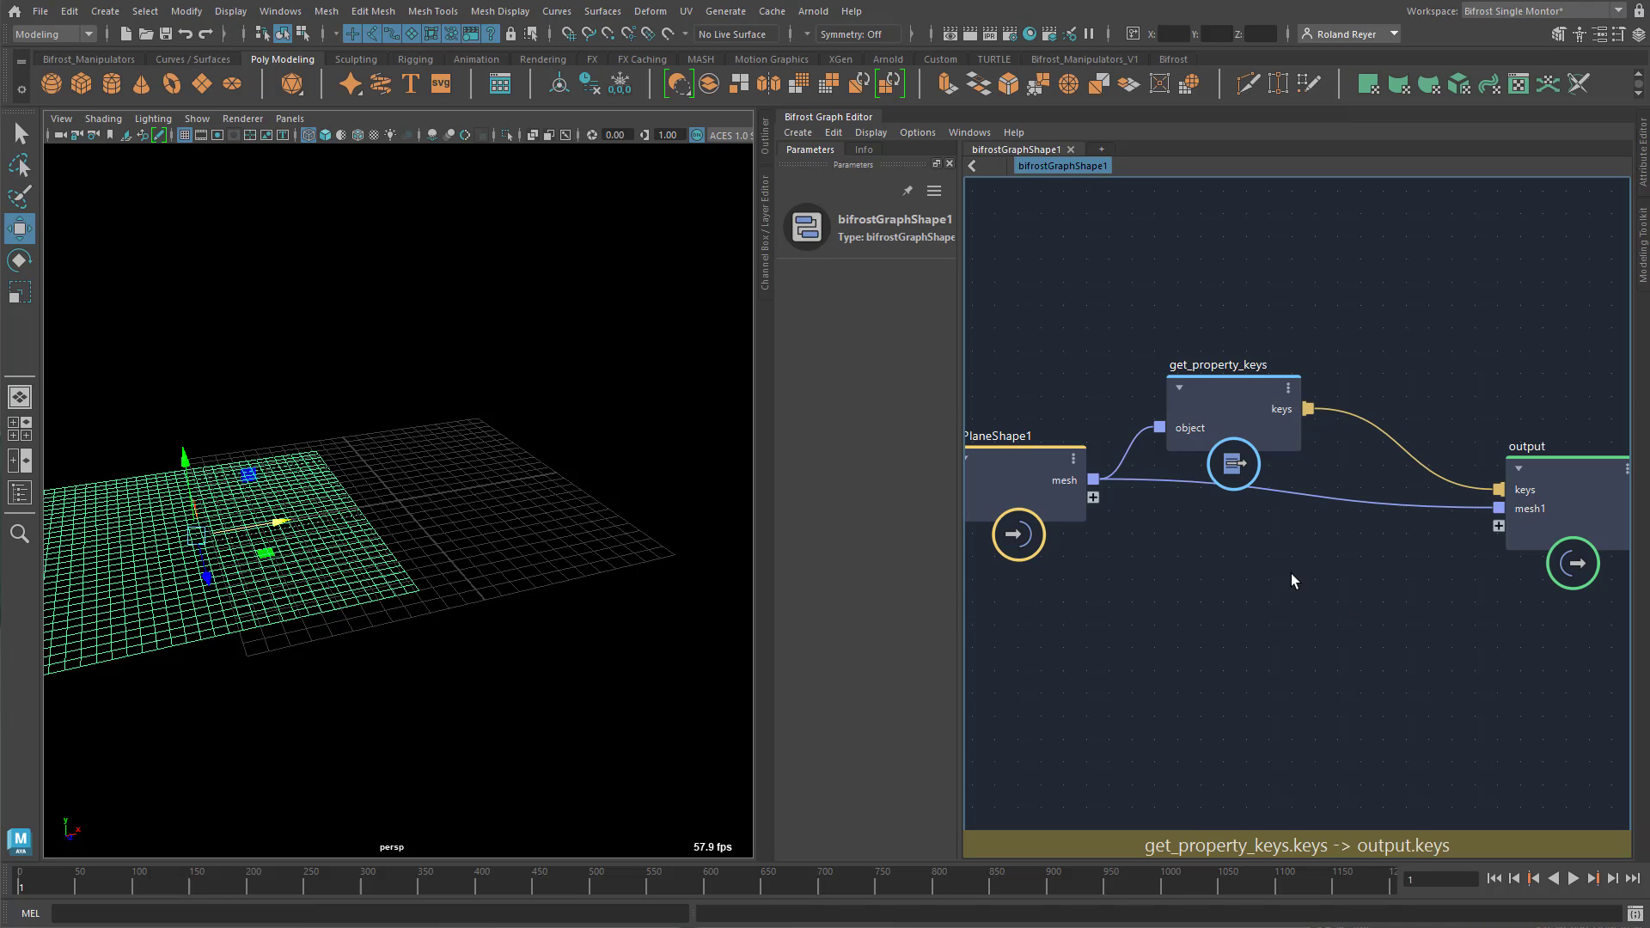
right_click(1155, 481)
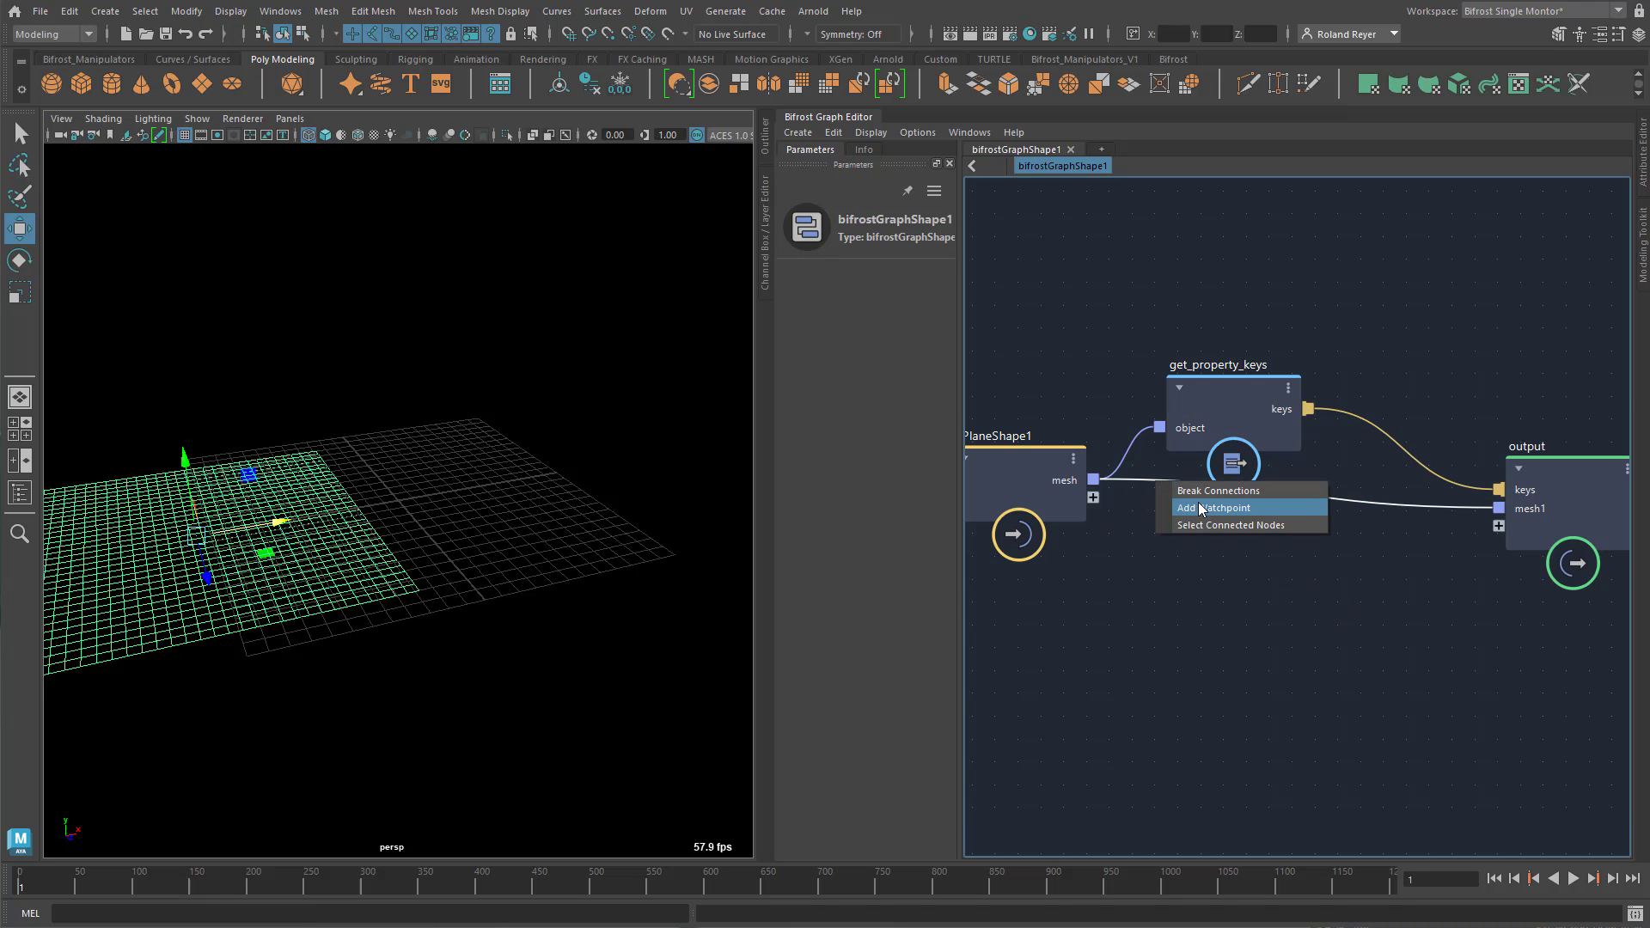
left_click(1263, 507)
left_click(1296, 493)
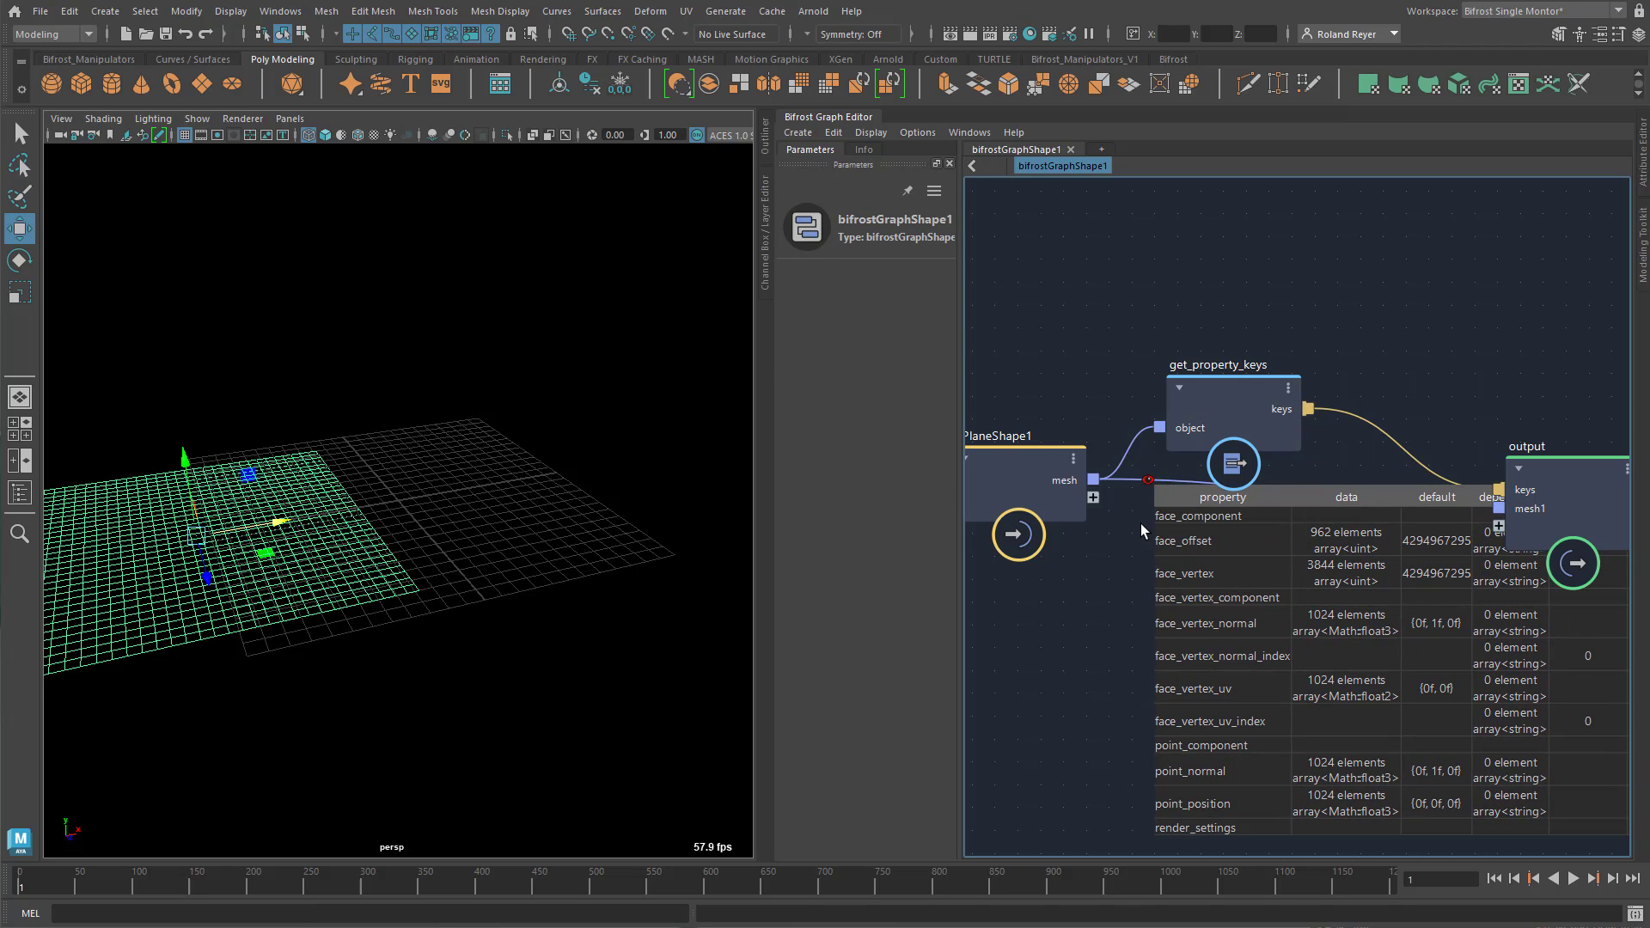
Remove the watchpoint from the mesh connection and add one on the connection from get_property_keys' keys to the output's keys
right_click(1148, 482)
left_click(1198, 503)
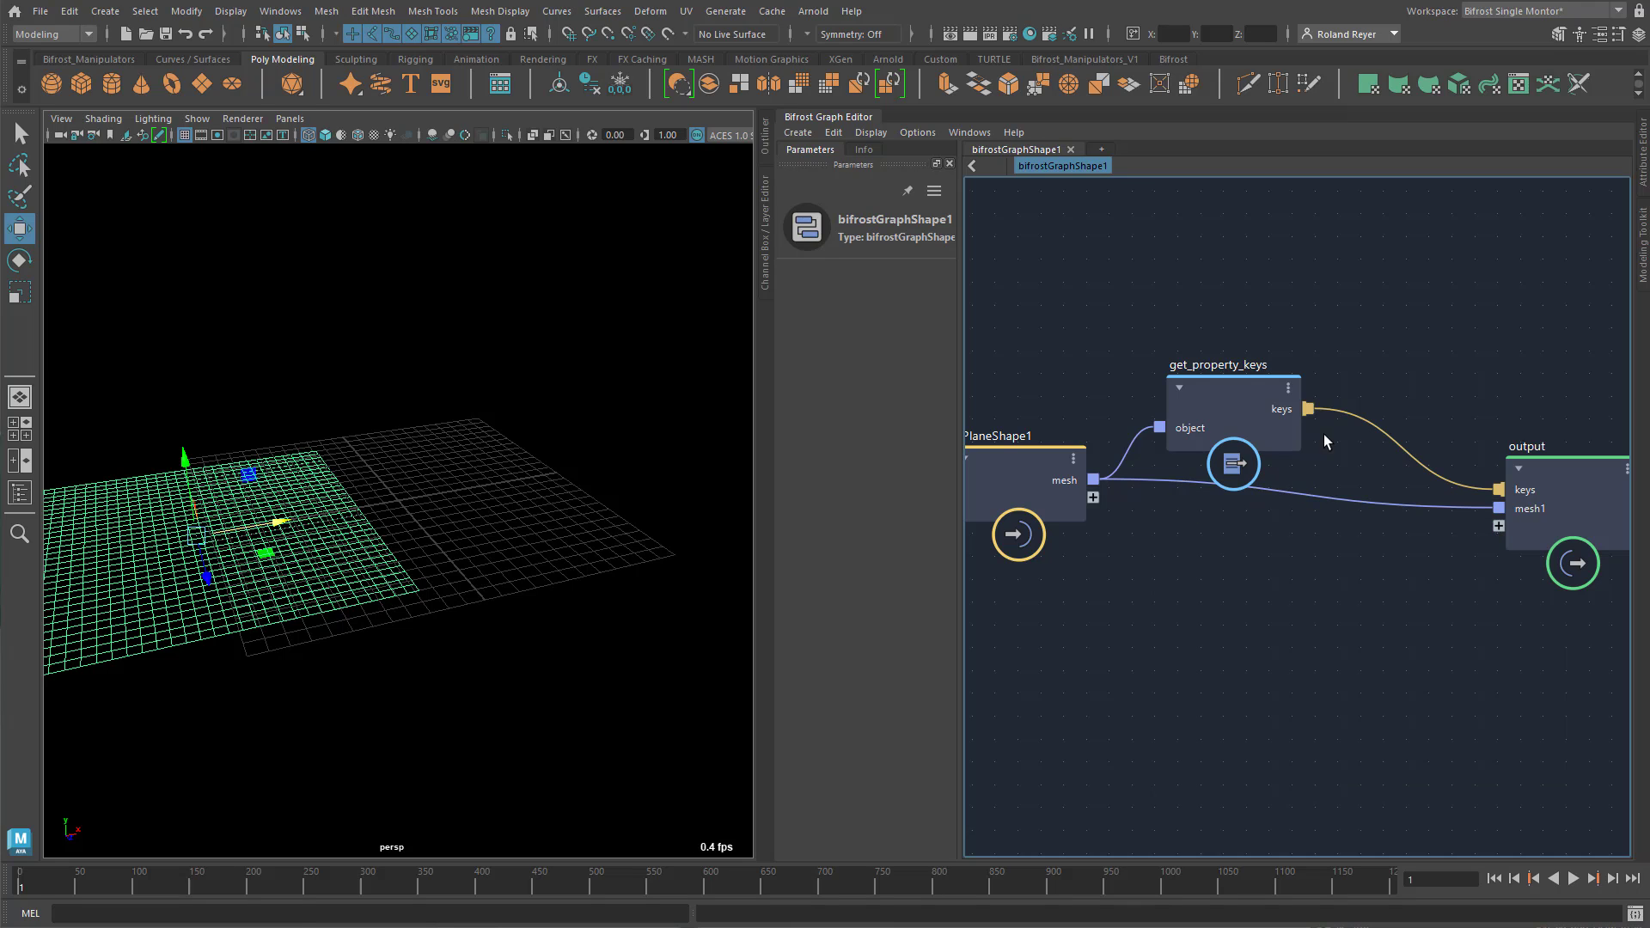
right_click(1334, 409)
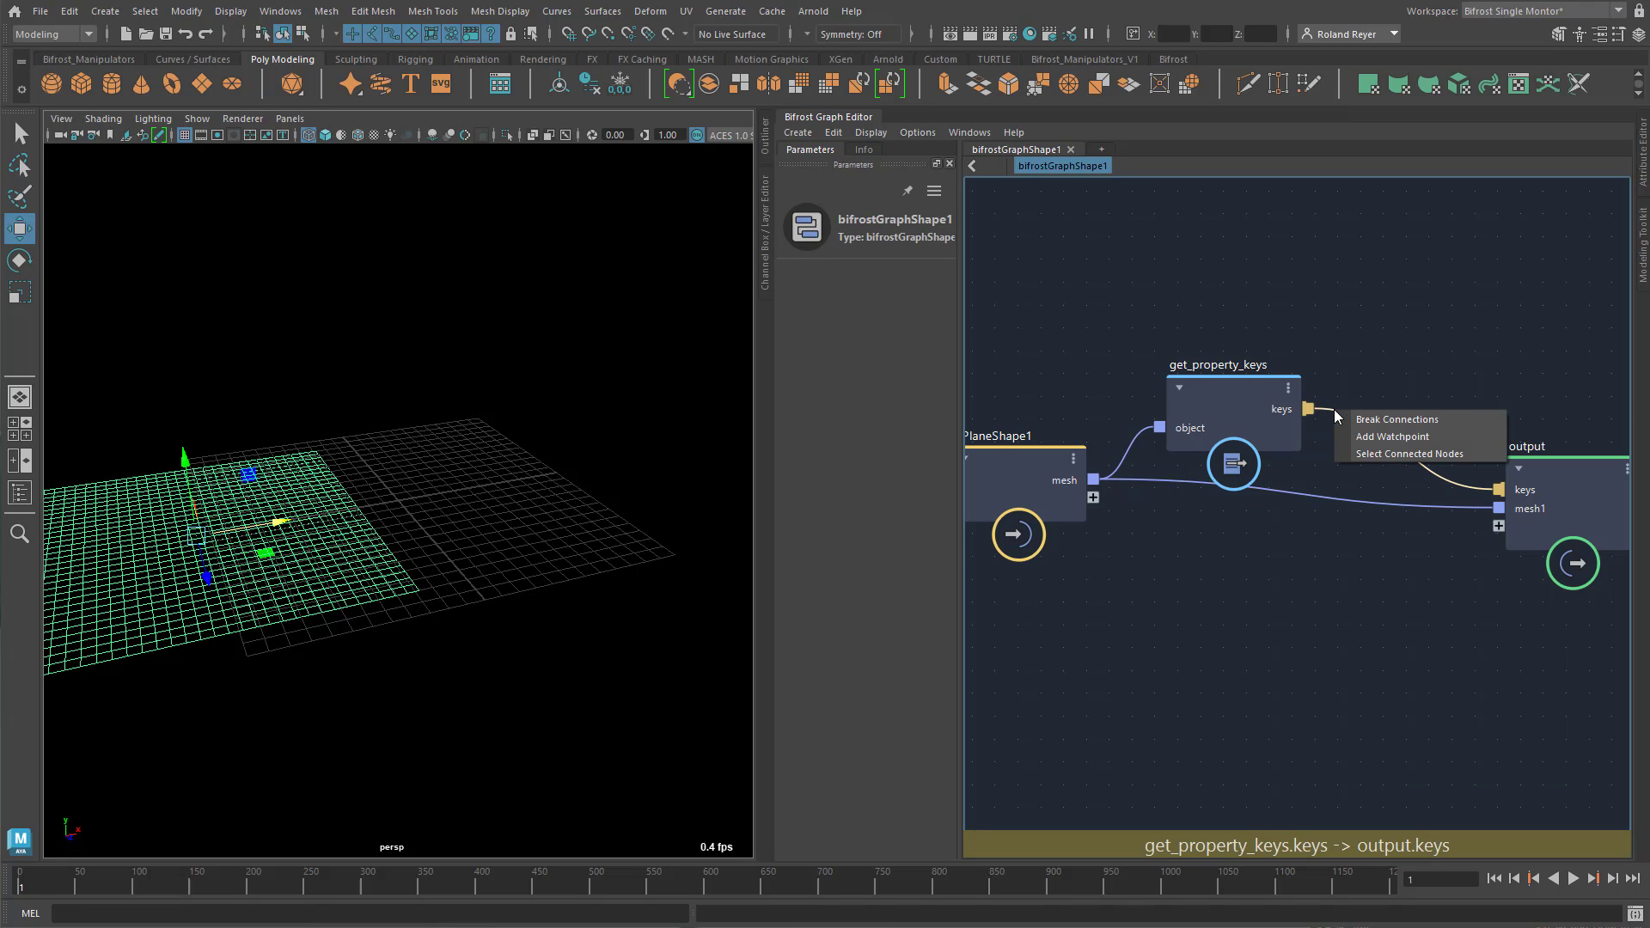
left_click(1375, 430)
left_click_drag(1403, 449, 1358, 417)
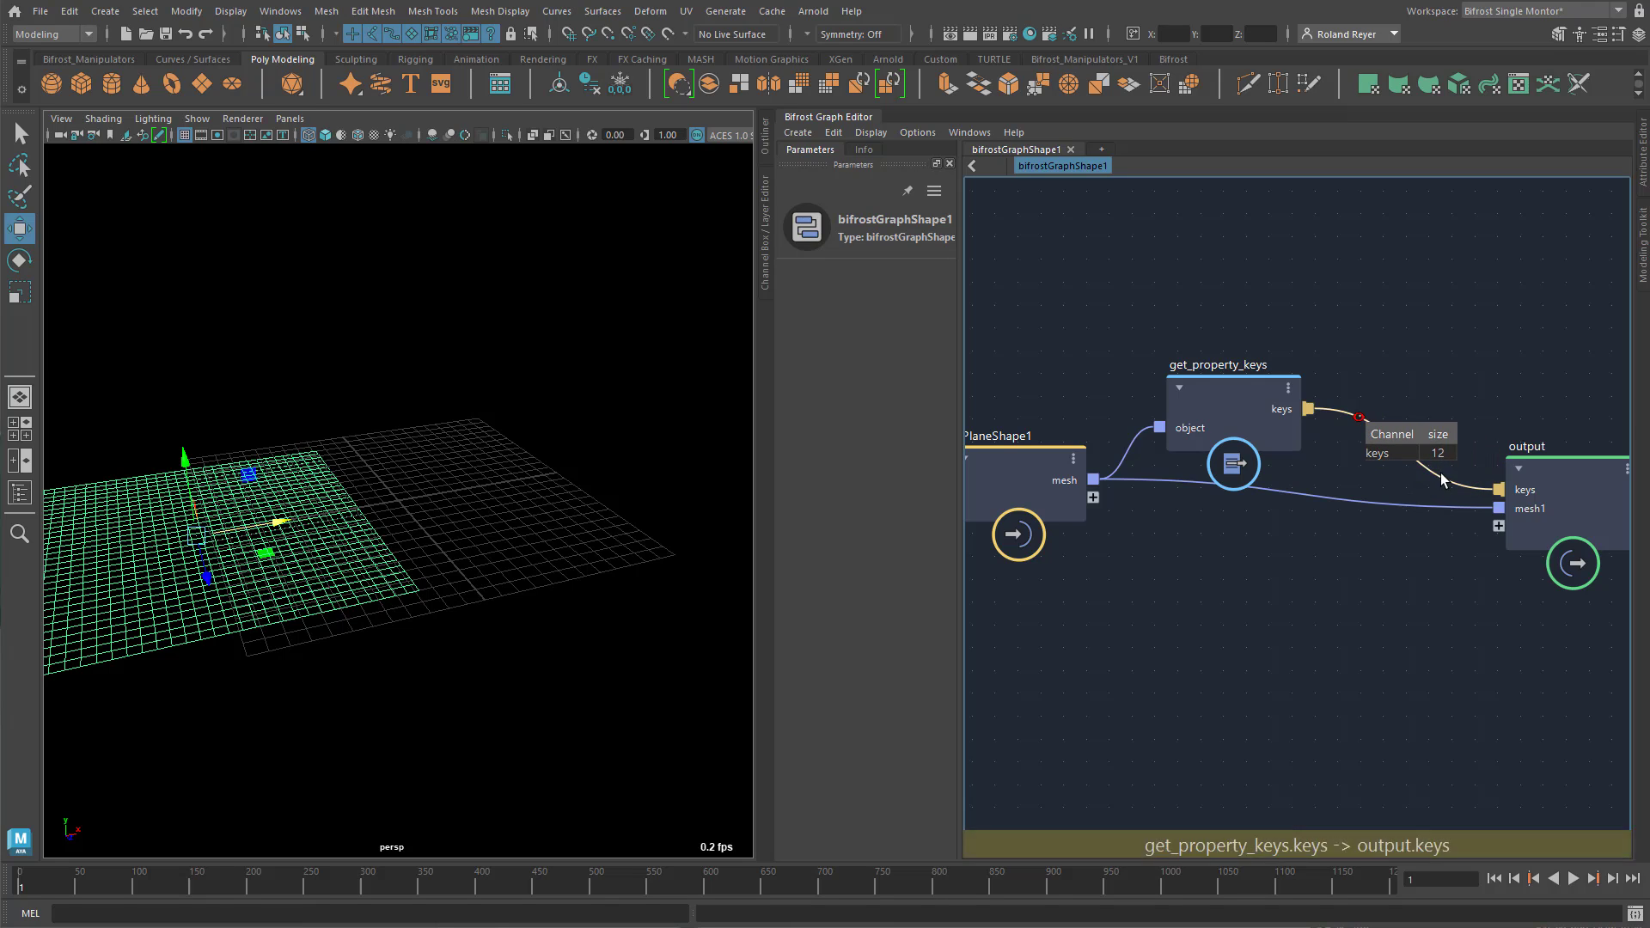
Remove the watchpoint from the keys connection and delete the output node
right_click(1355, 421)
left_click(1408, 444)
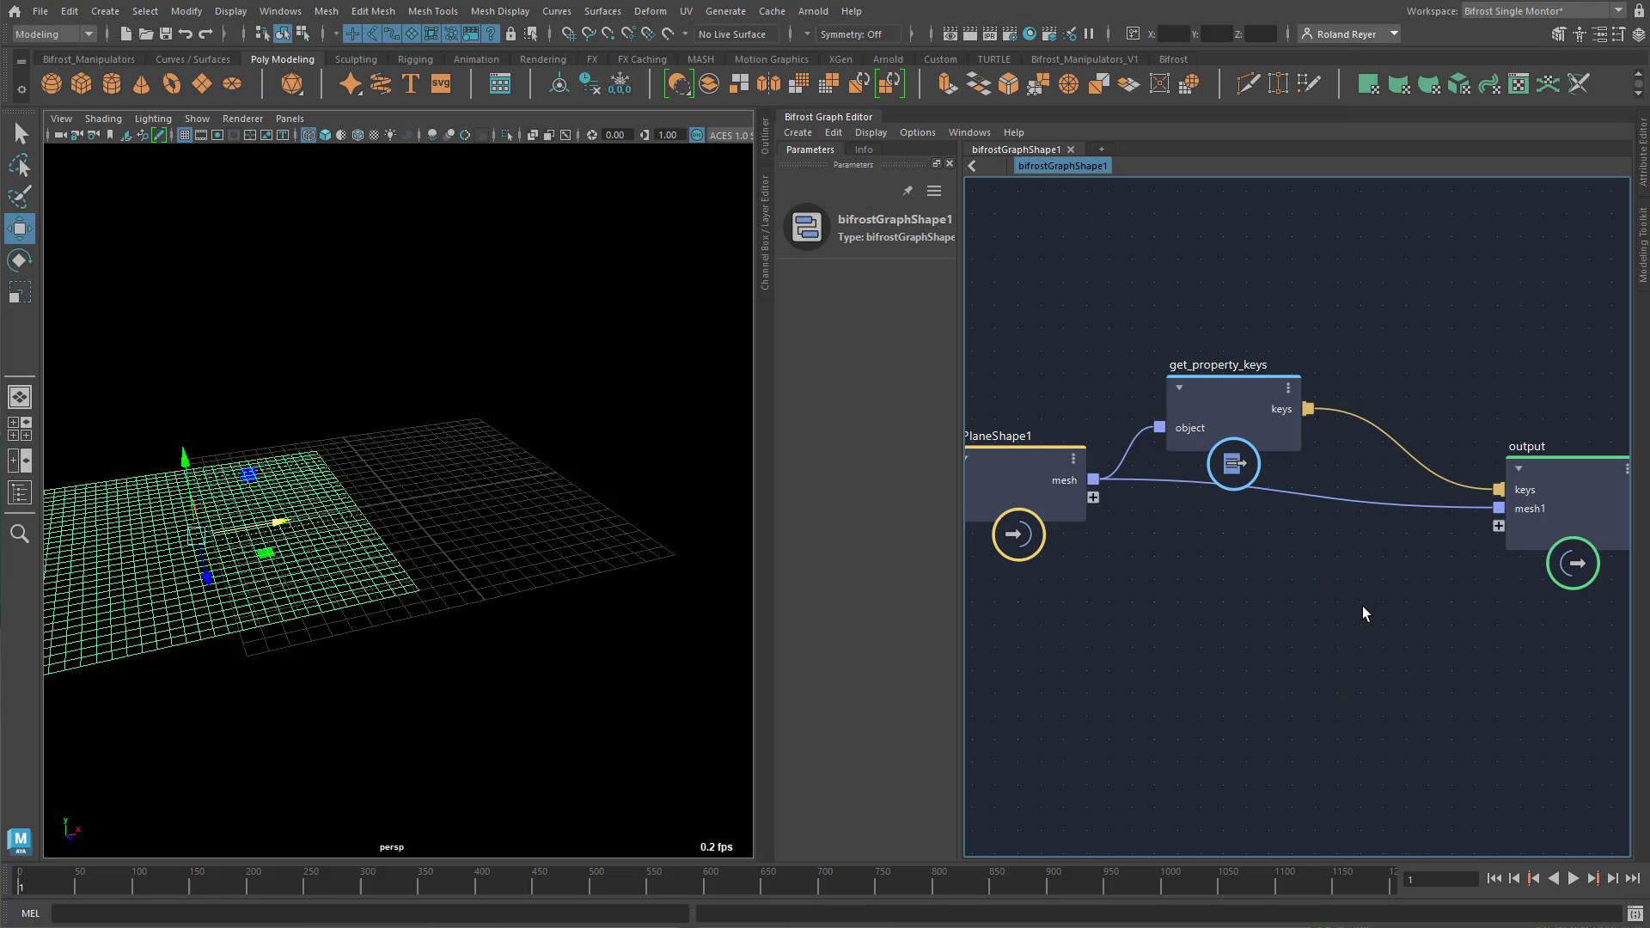
middle_click_drag(1352, 593, 1242, 604, "alt")
left_click(1427, 531)
key("Delete")
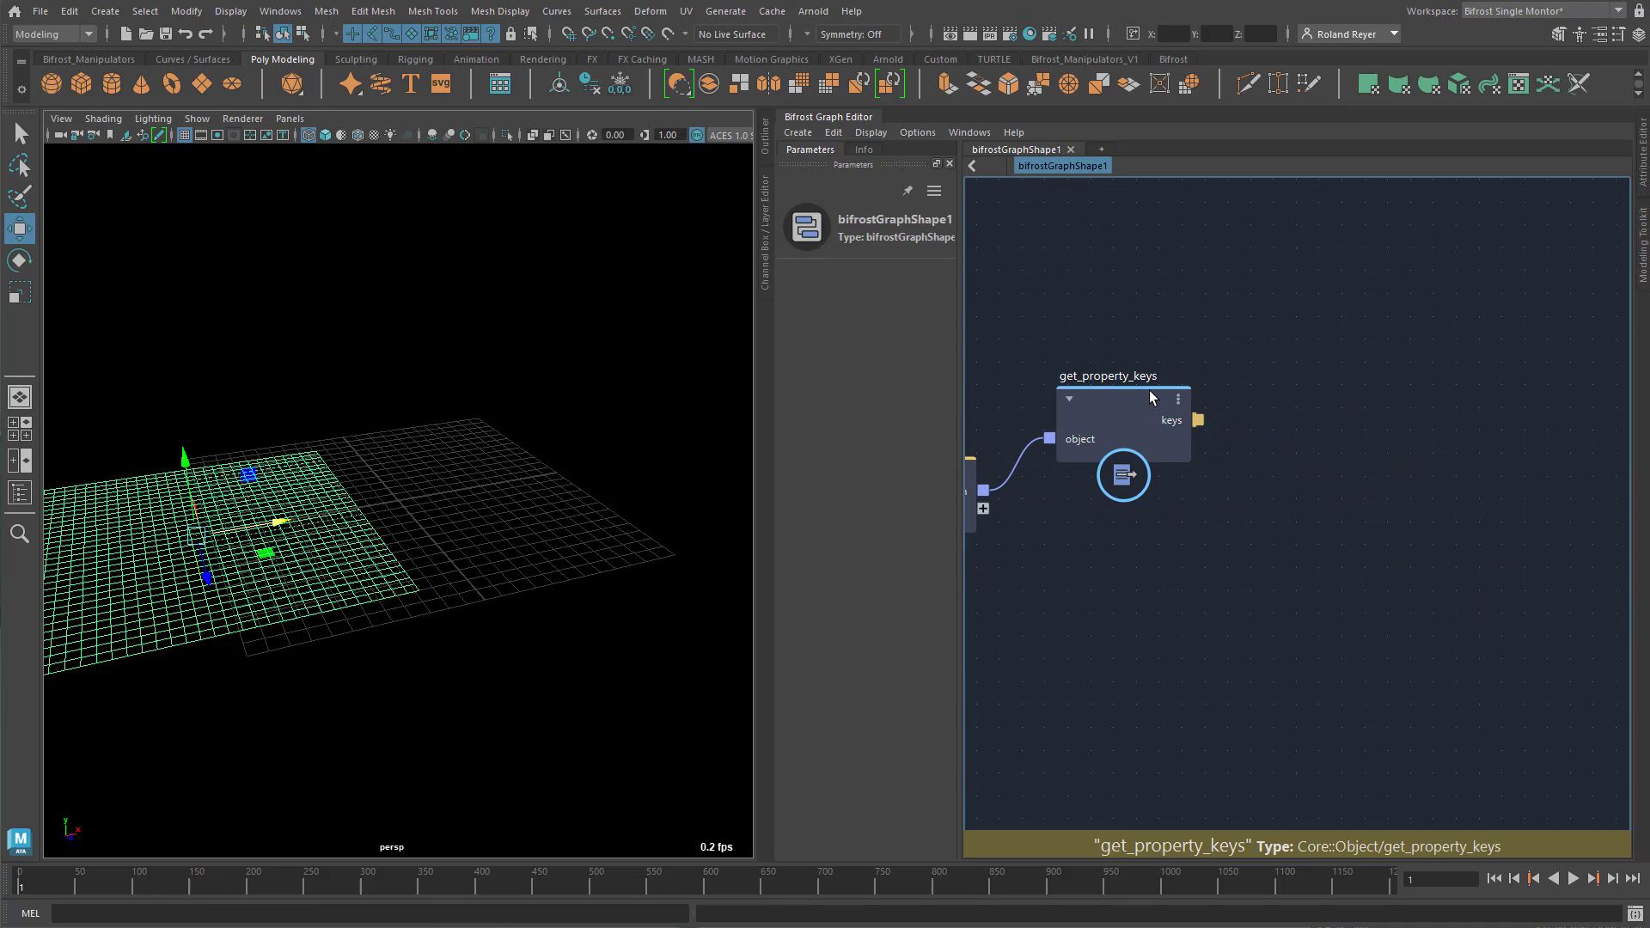
Add a print_array node beside get_property_keys and connect the keys output to its array input
left_click(1148, 394)
key("f")
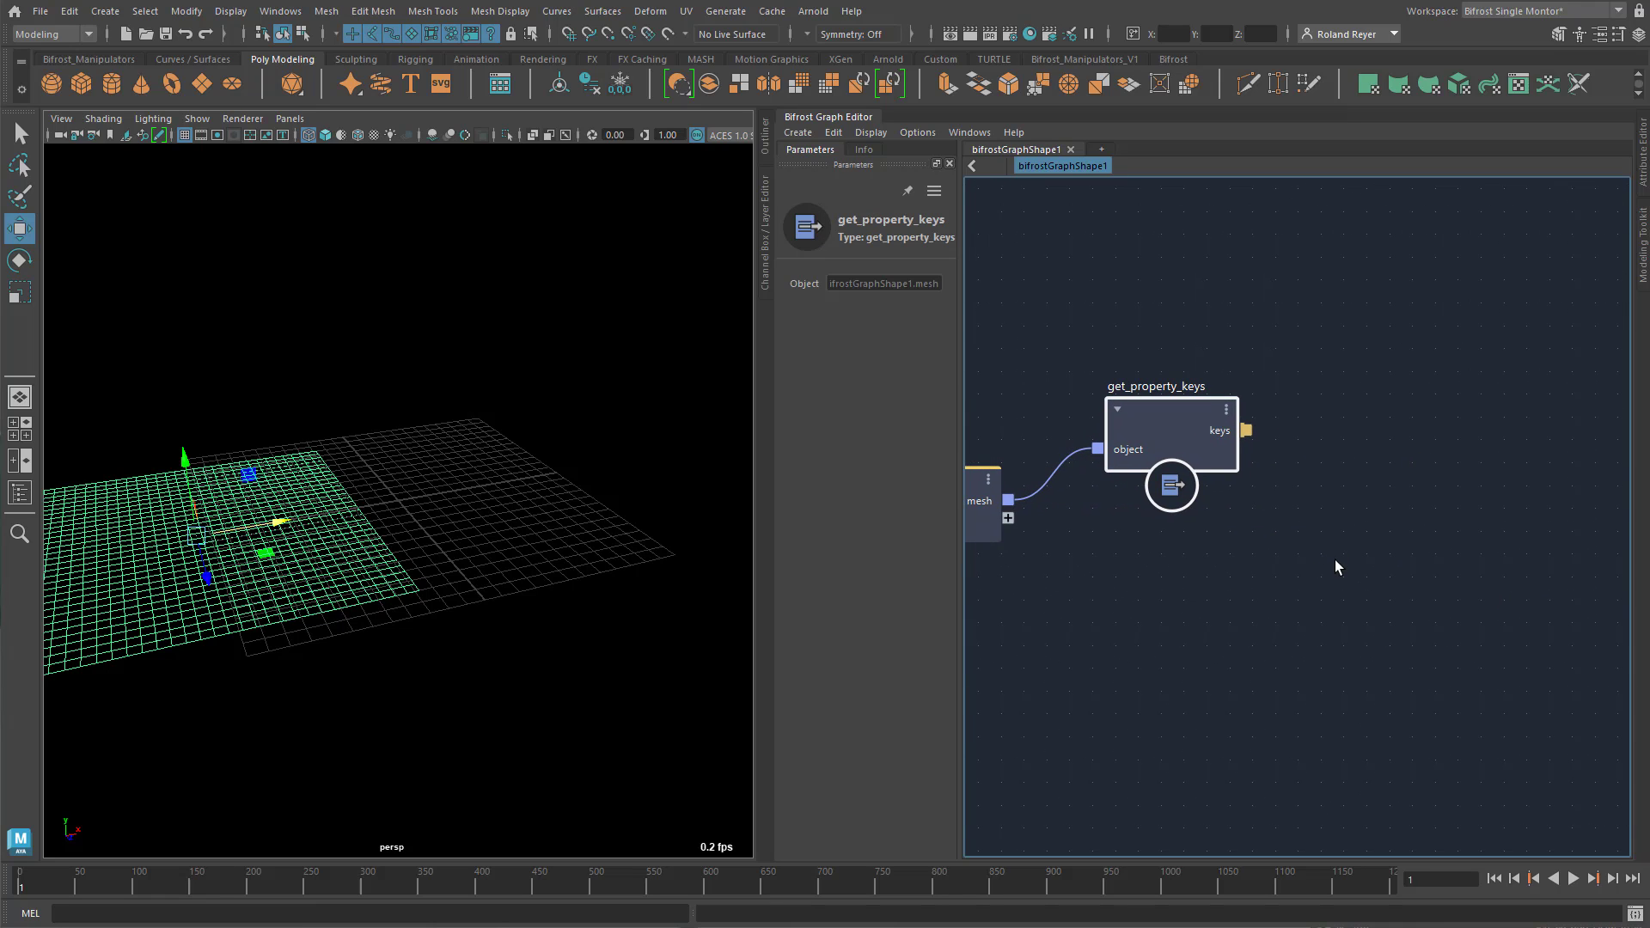
key("Tab")
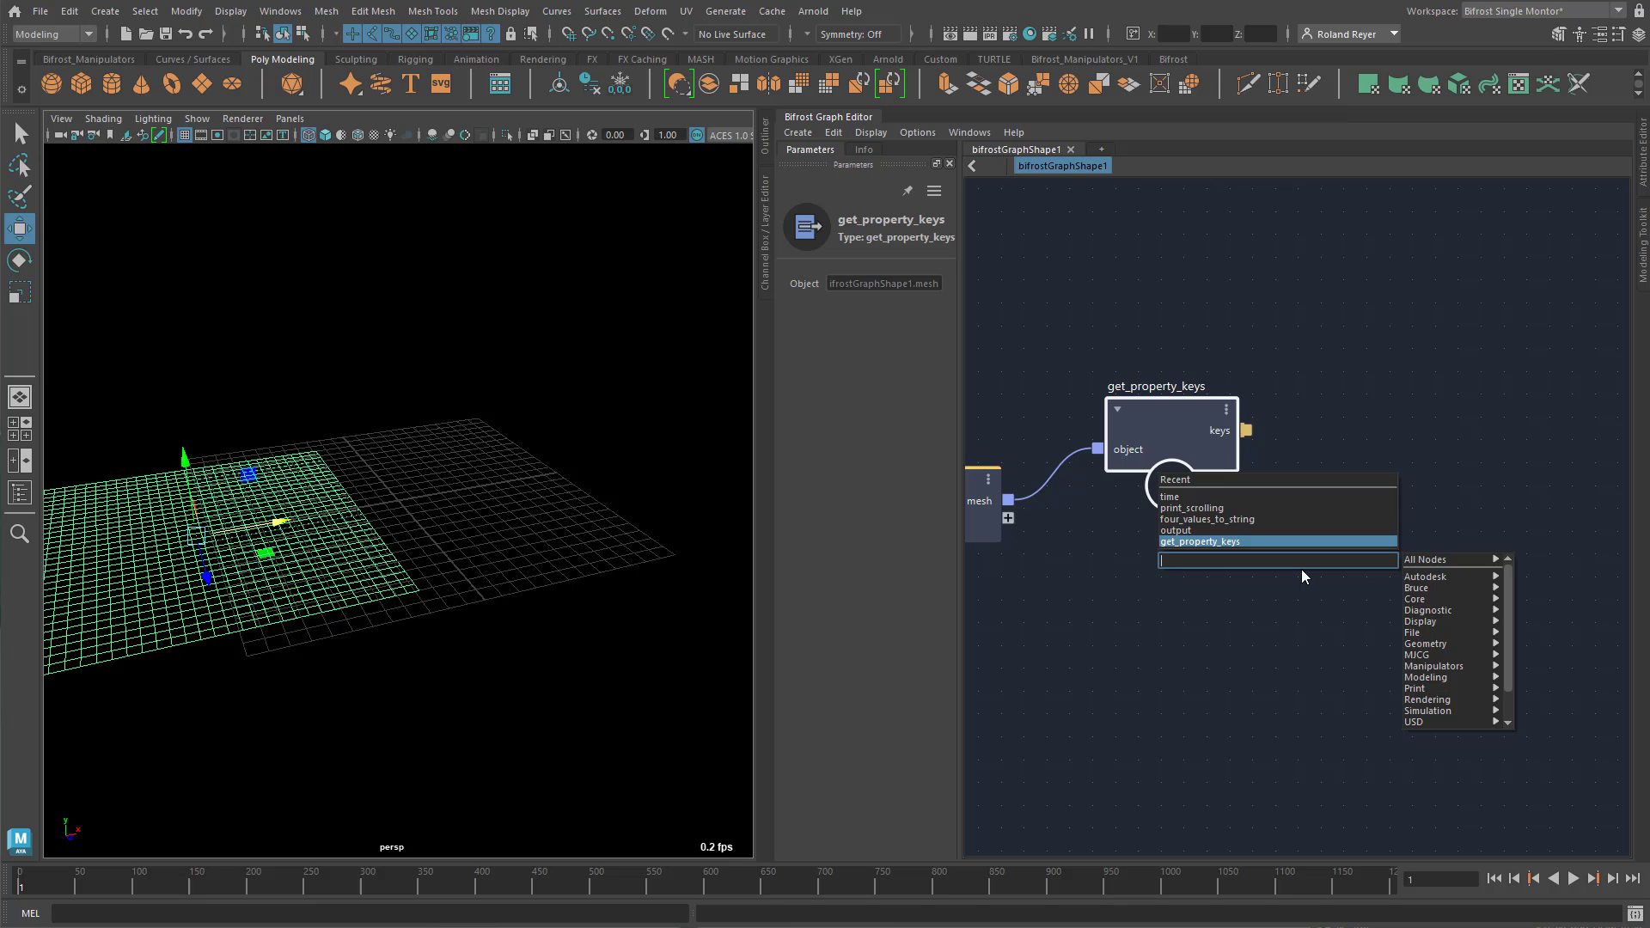
type("print")
key("Return")
left_click_drag(1420, 499, 1465, 375)
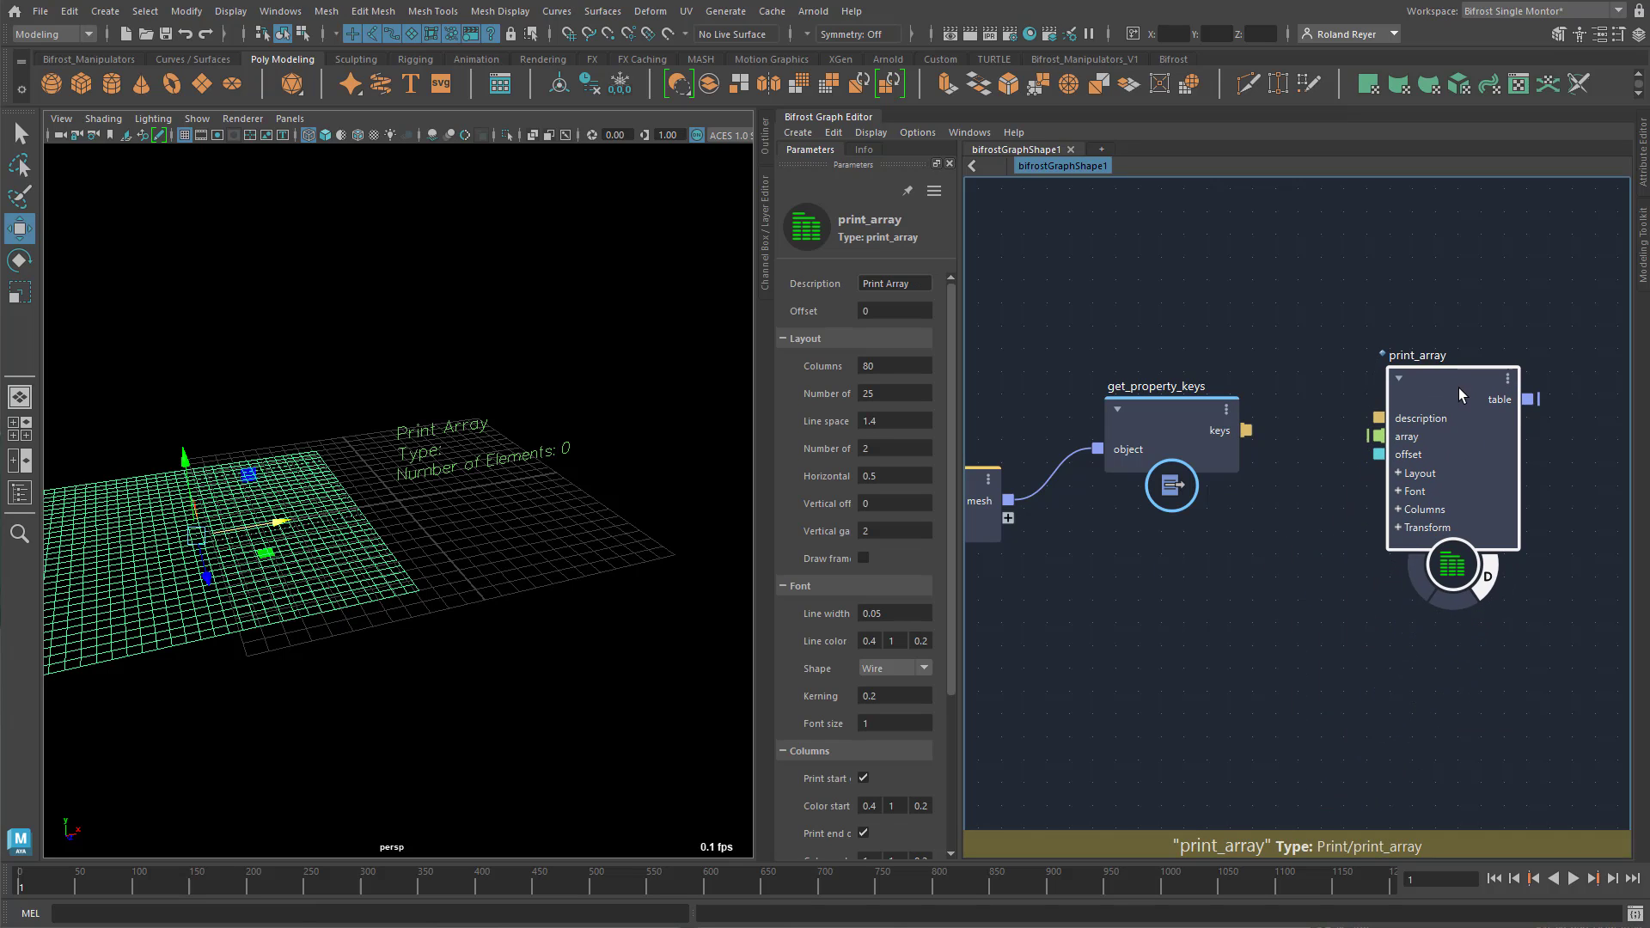
left_click_drag(1245, 430, 1378, 437)
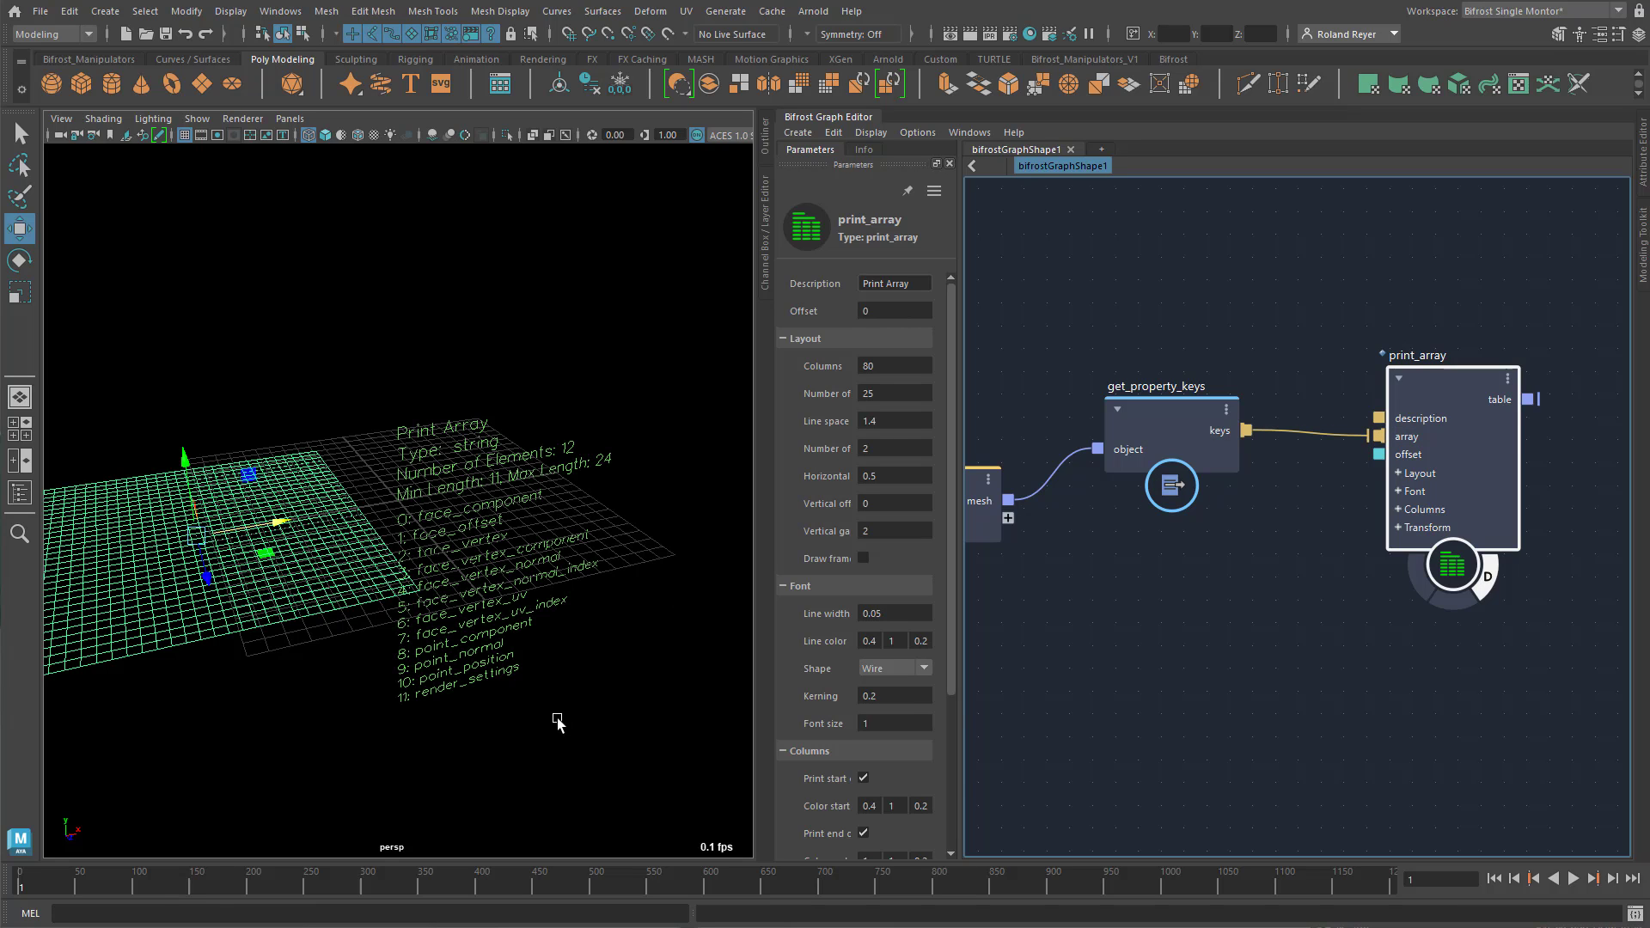
Turn on multisample anti-aliasing in the viewport and bring the printed property list into close view
left_click(464, 135)
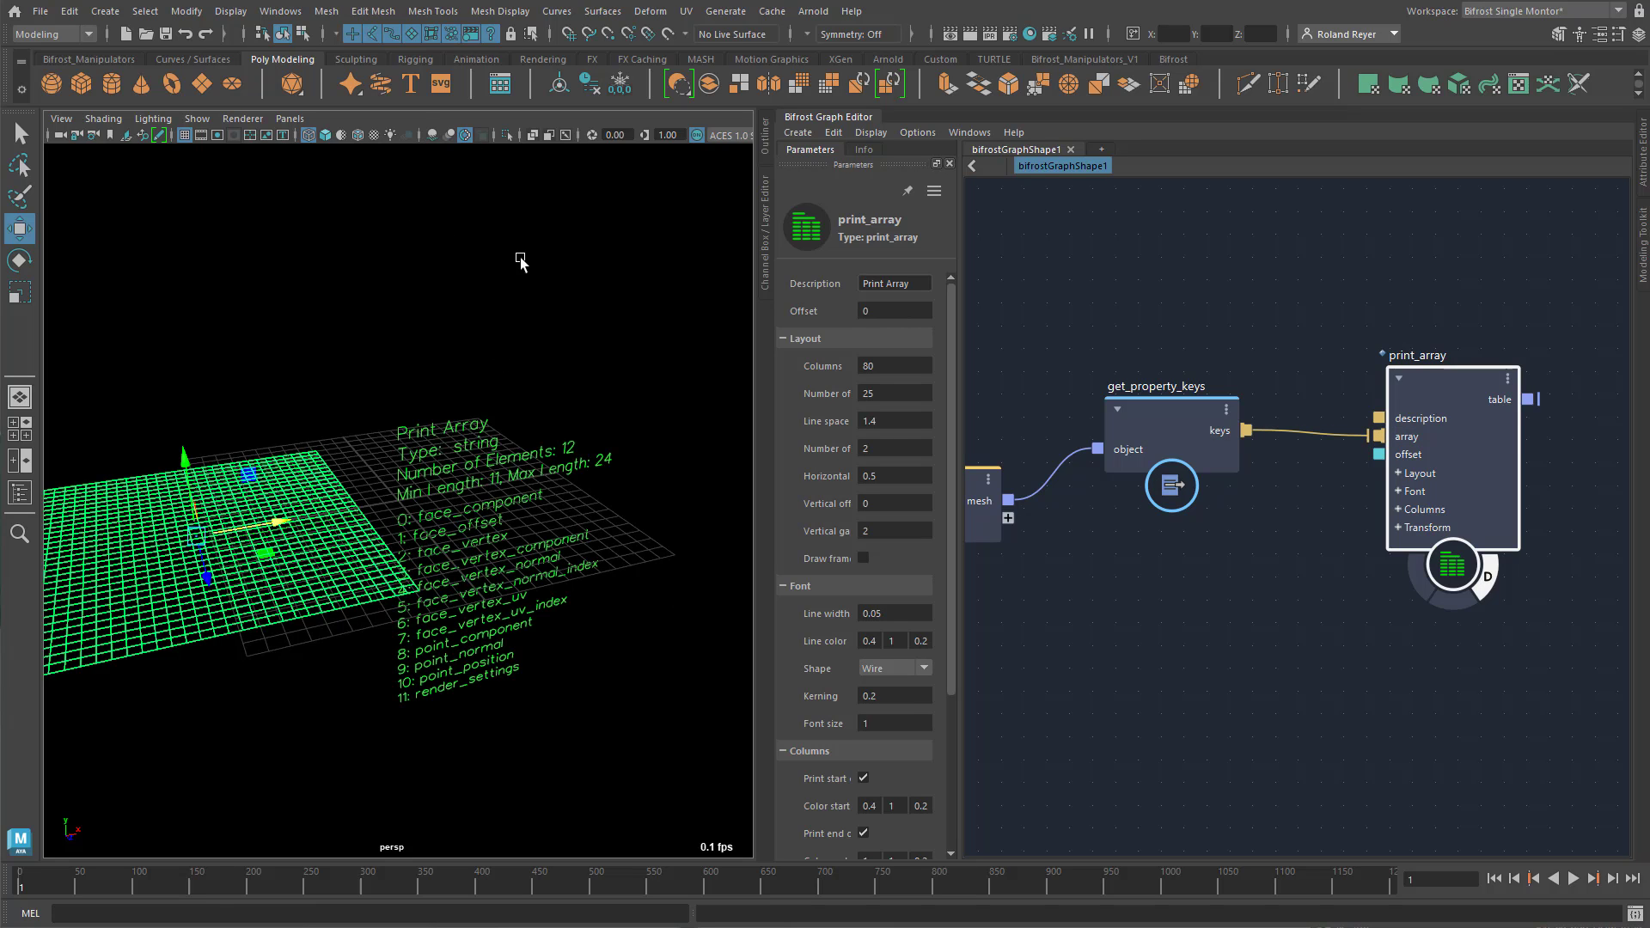
left_click_drag(634, 680, 498, 625, "alt")
right_click_drag(497, 624, 644, 619, "alt")
middle_click_drag(593, 575, 580, 588, "alt")
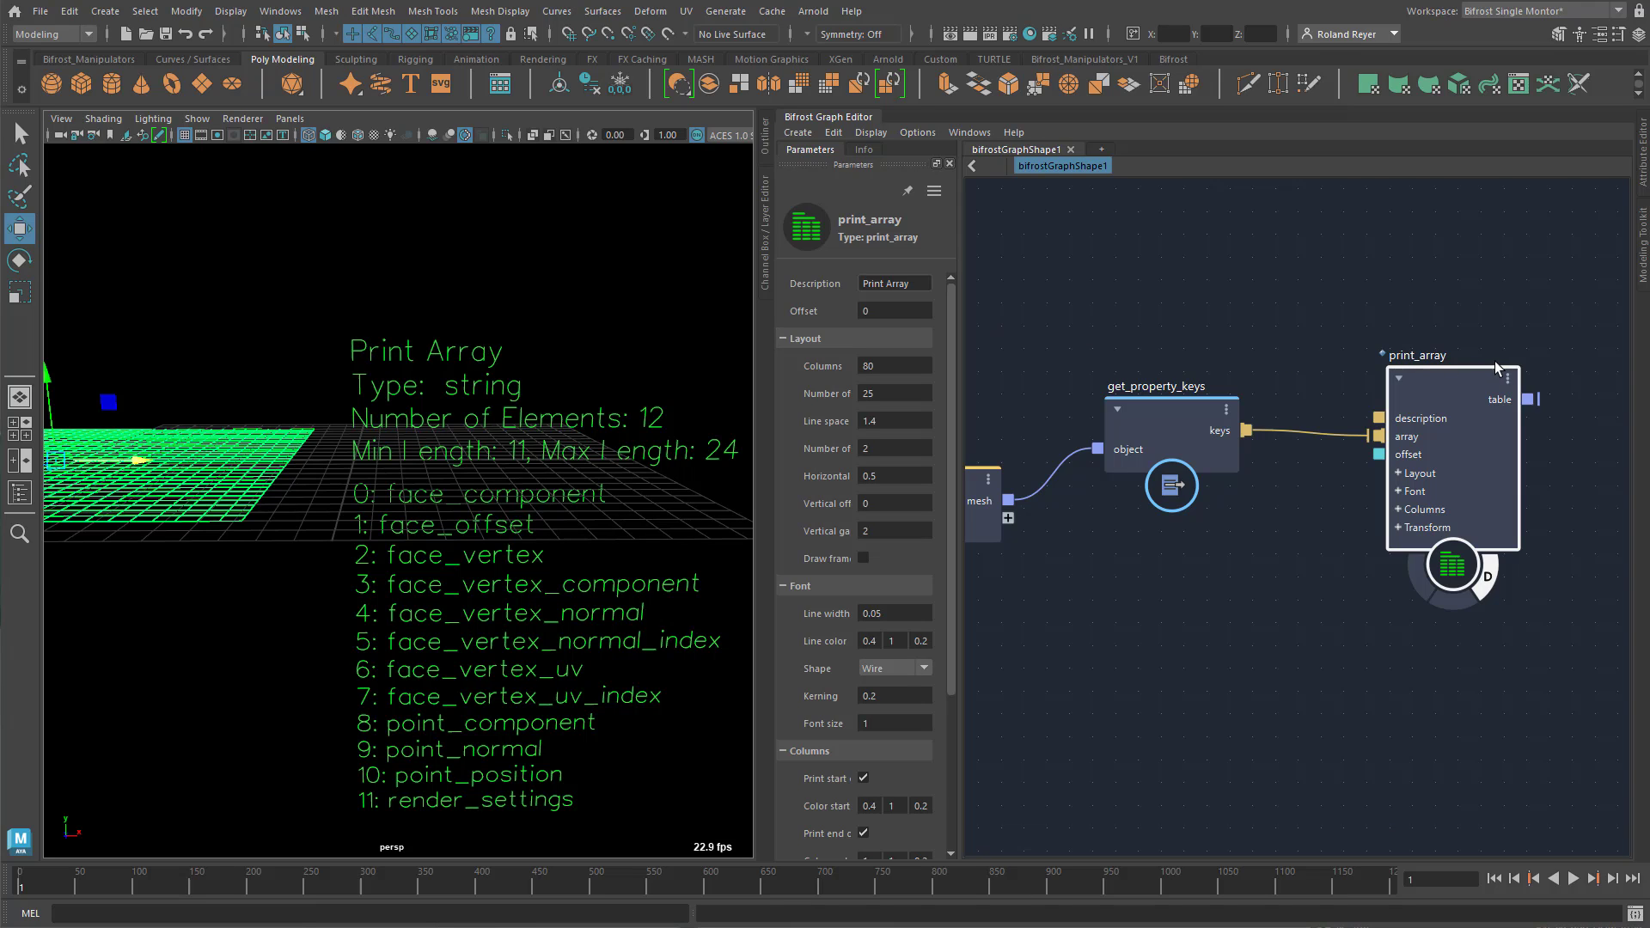
Examine the printed array's description, type, element count, lengths and list of property names
triple_click(913, 283)
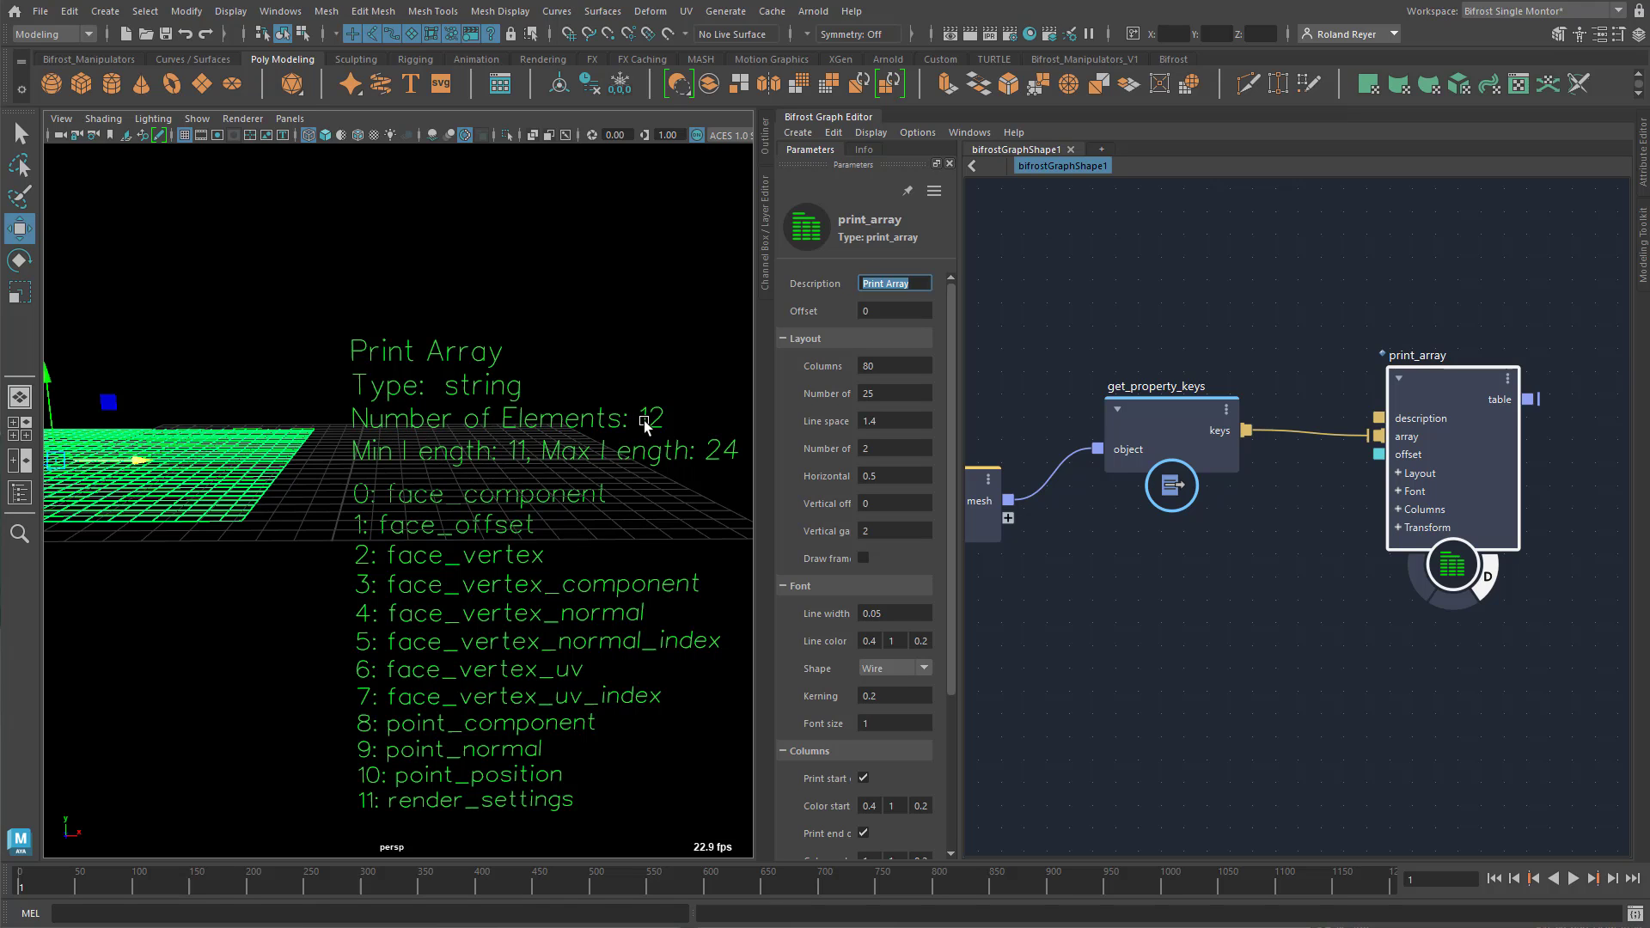
left_click_drag(607, 679, 562, 539, "alt")
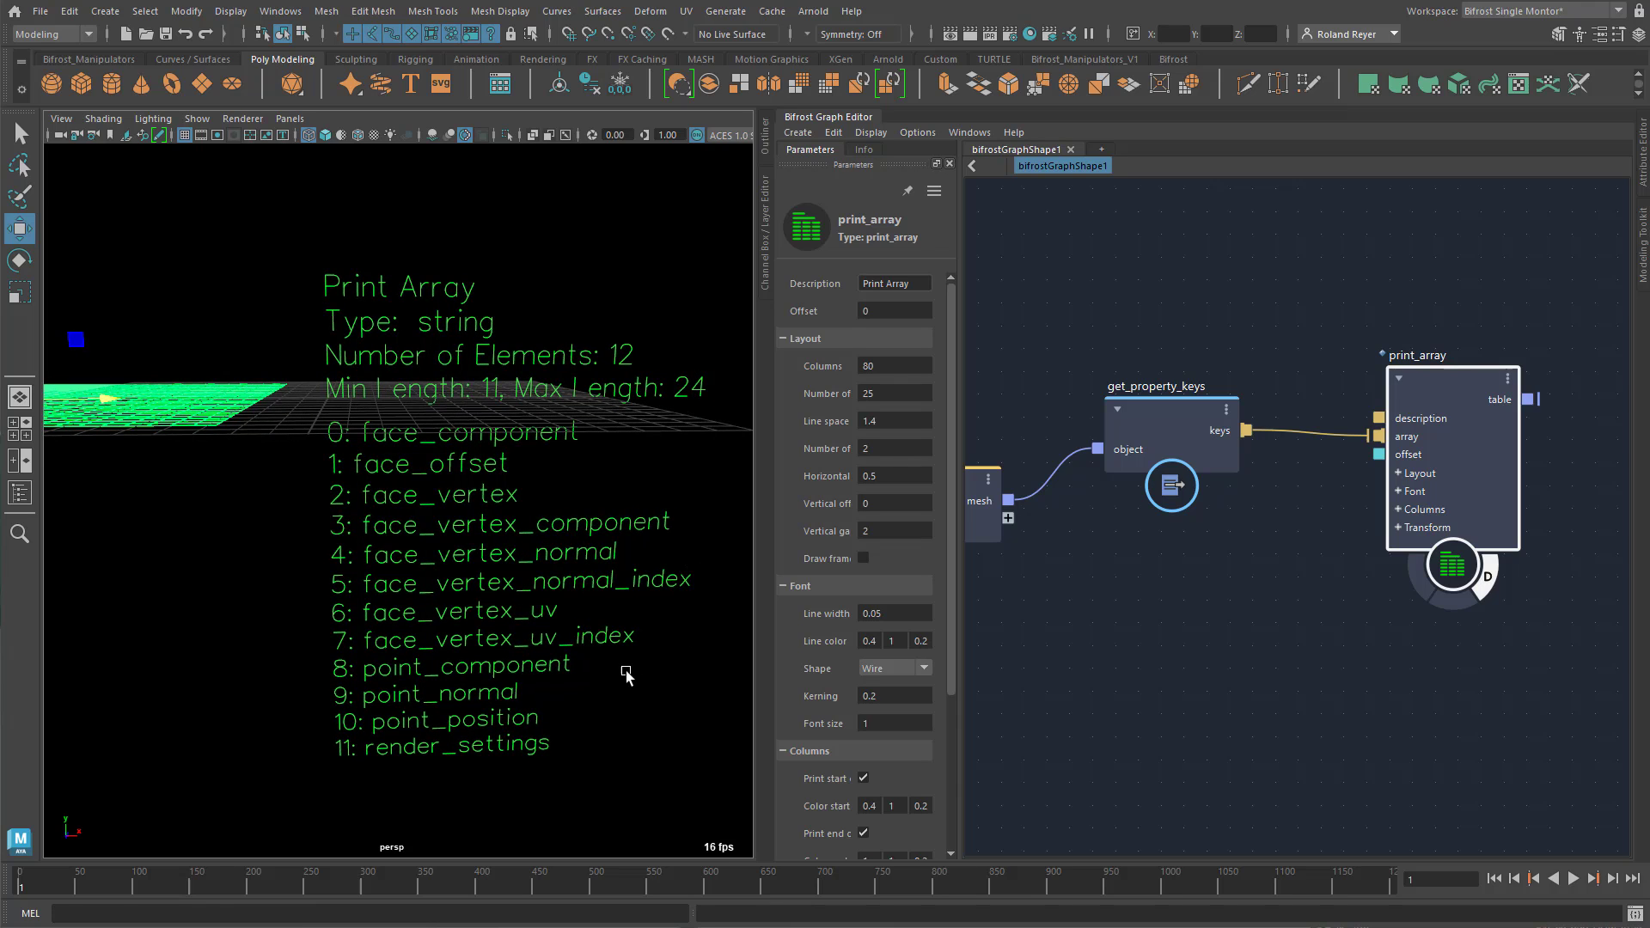
left_click_drag(629, 676, 434, 697, "alt")
middle_click_drag(435, 693, 437, 690, "alt")
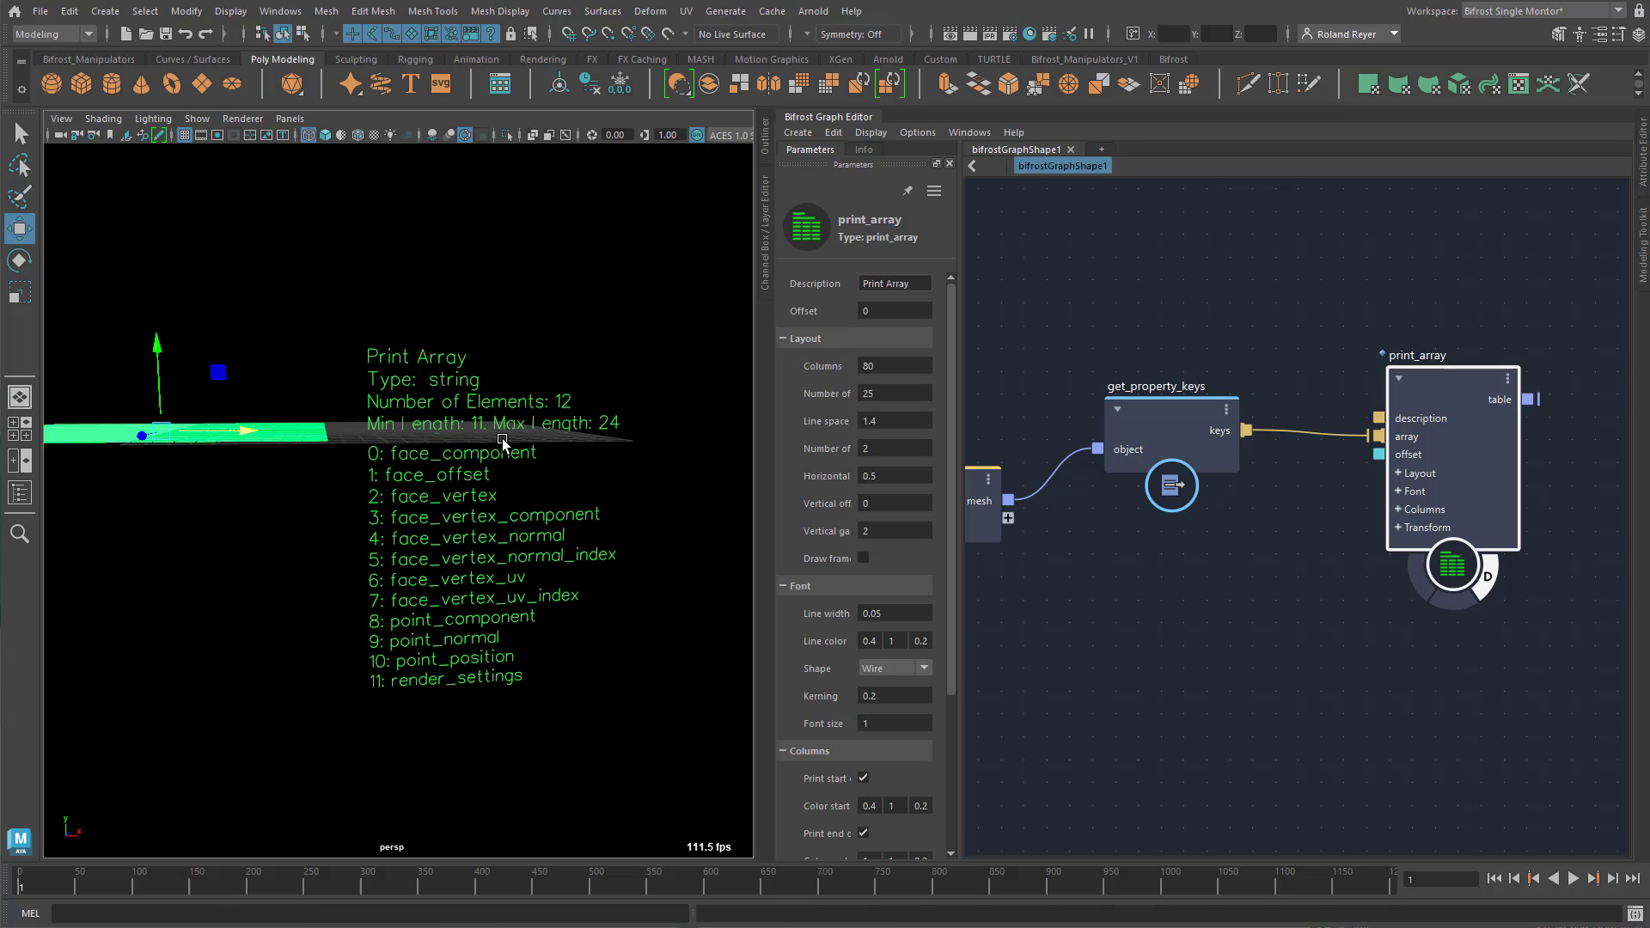
left_click_drag(578, 612, 599, 666, "alt")
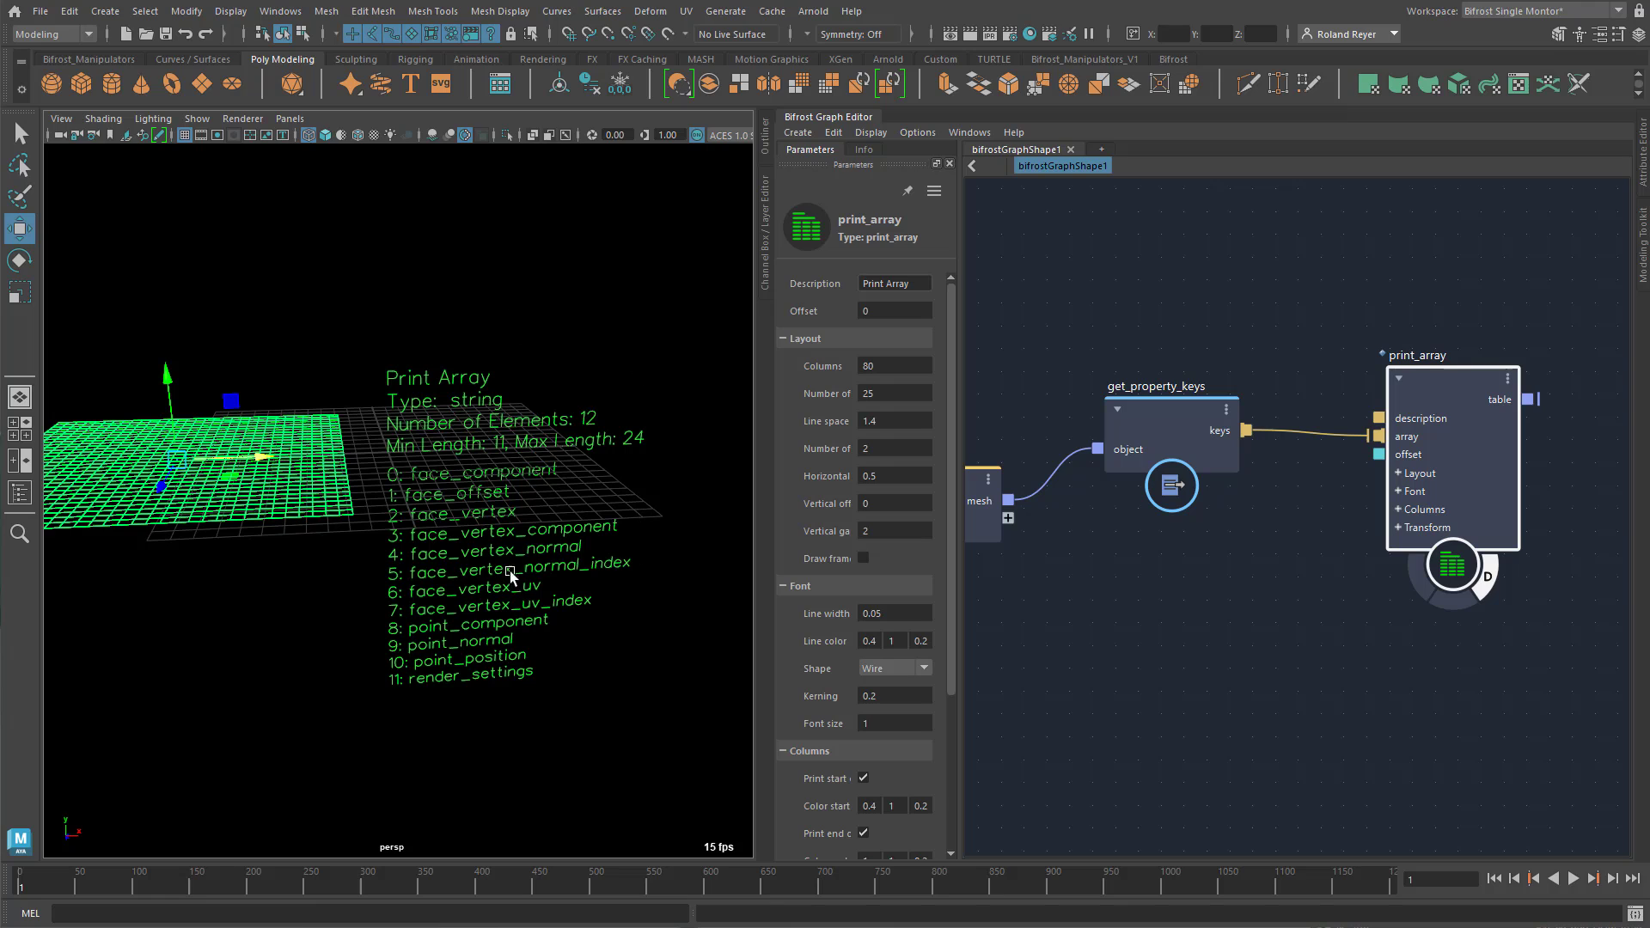
left_click_drag(611, 696, 600, 690, "alt")
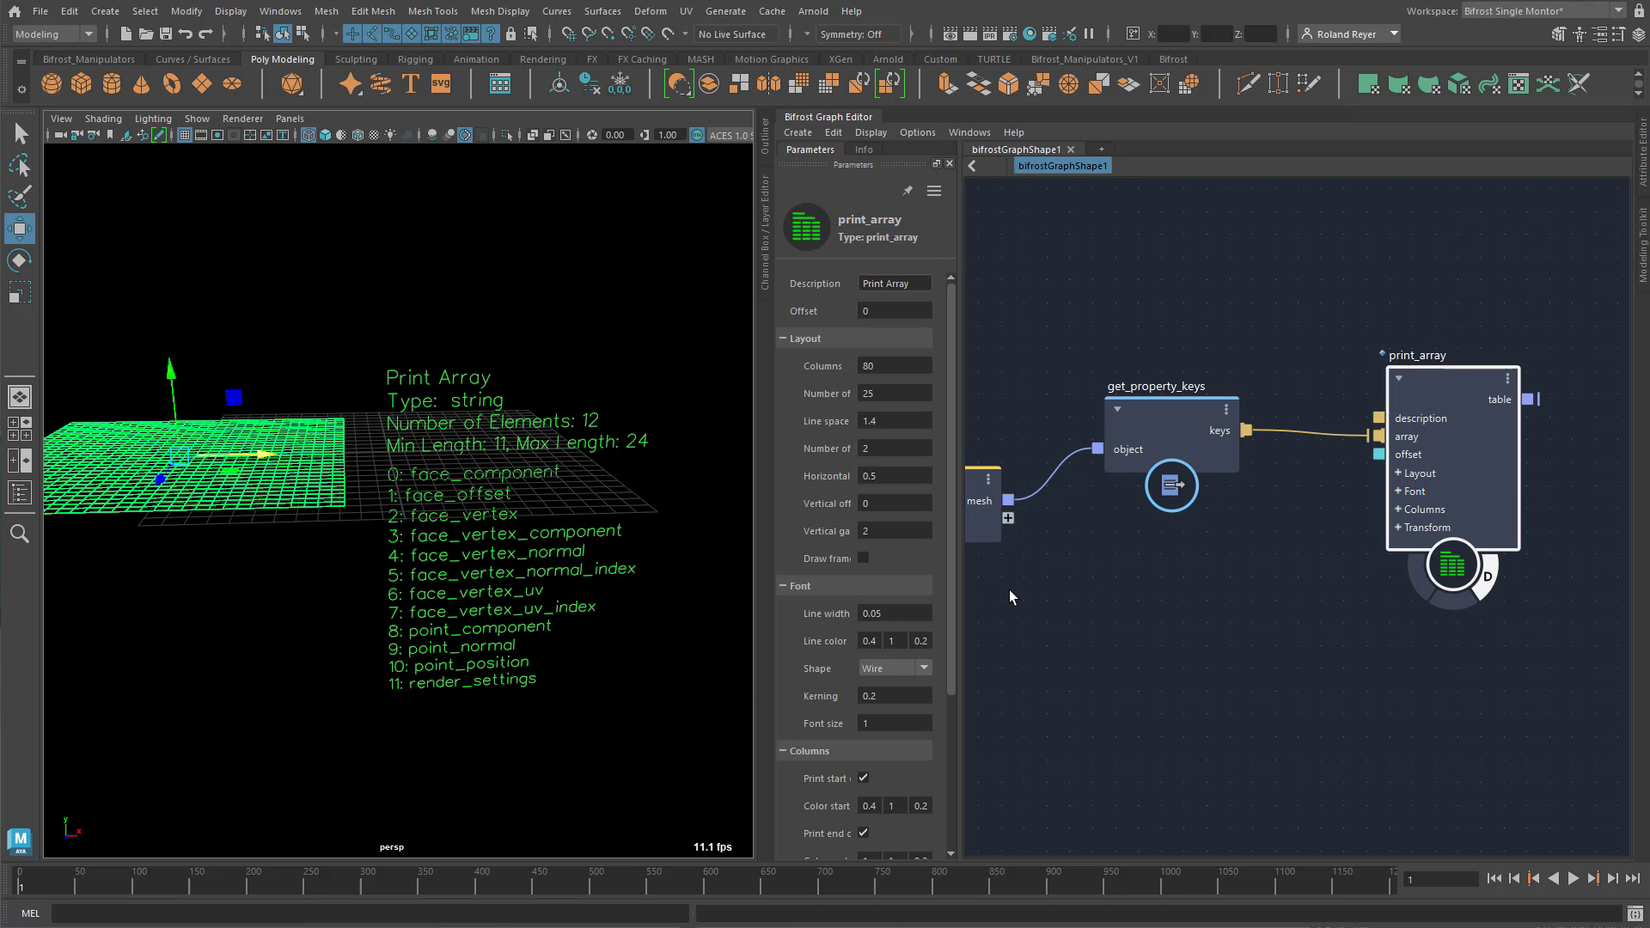
Delete get_property_keys and break the direct connection left between the plane's mesh and print_array's array input
left_click_drag(1180, 429, 1172, 408)
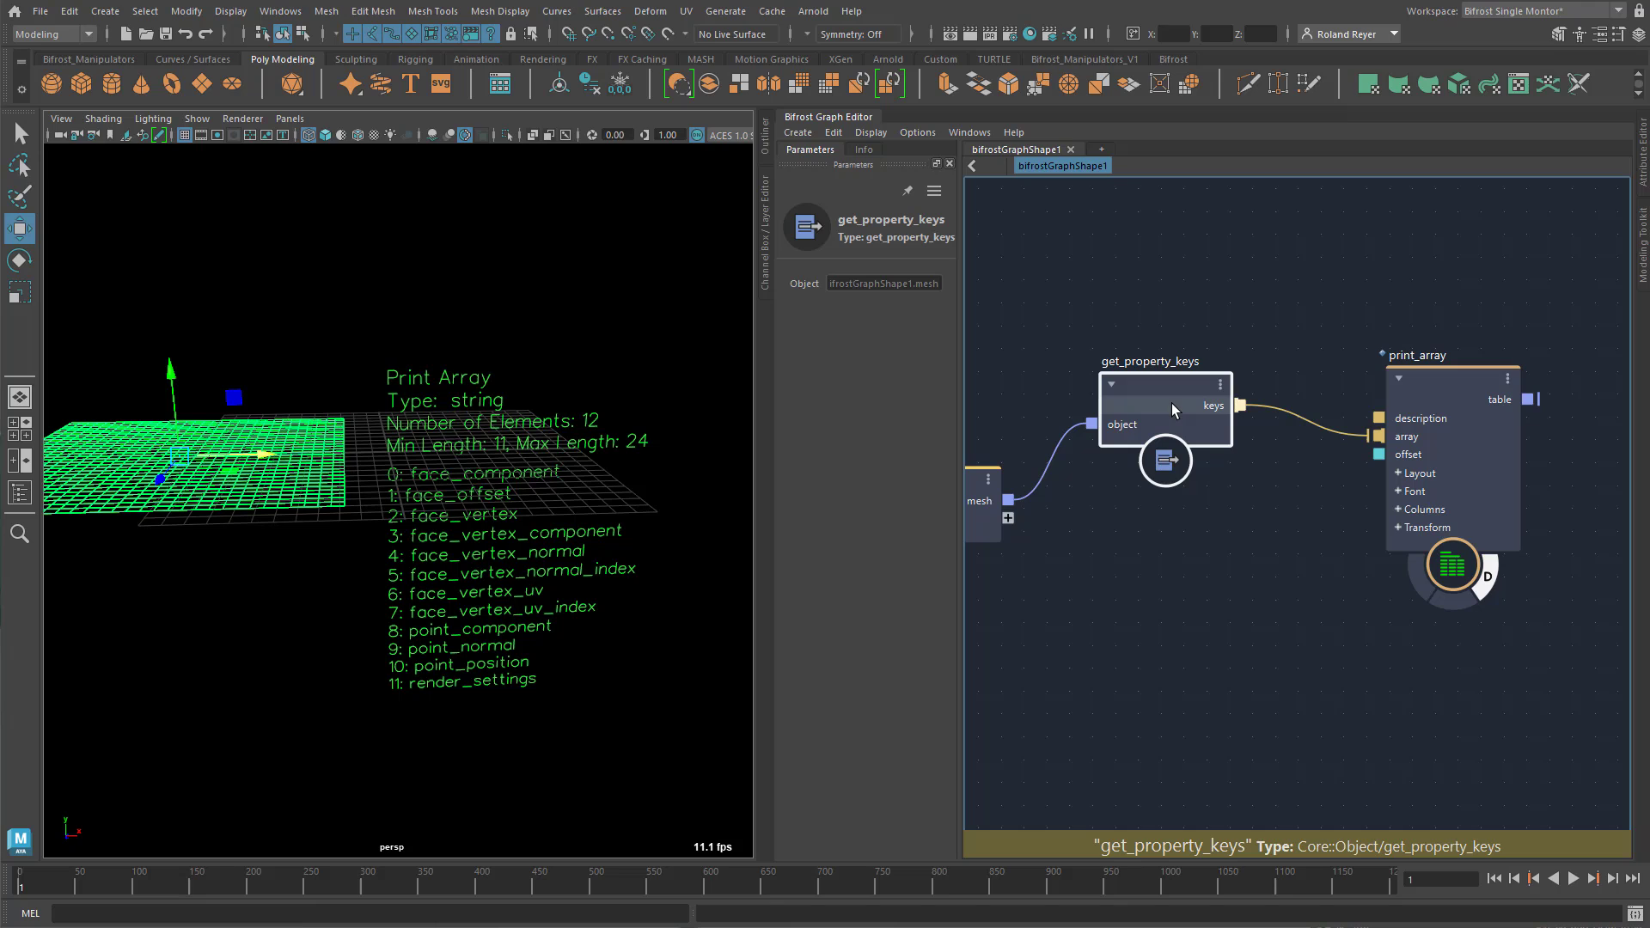
key("Delete")
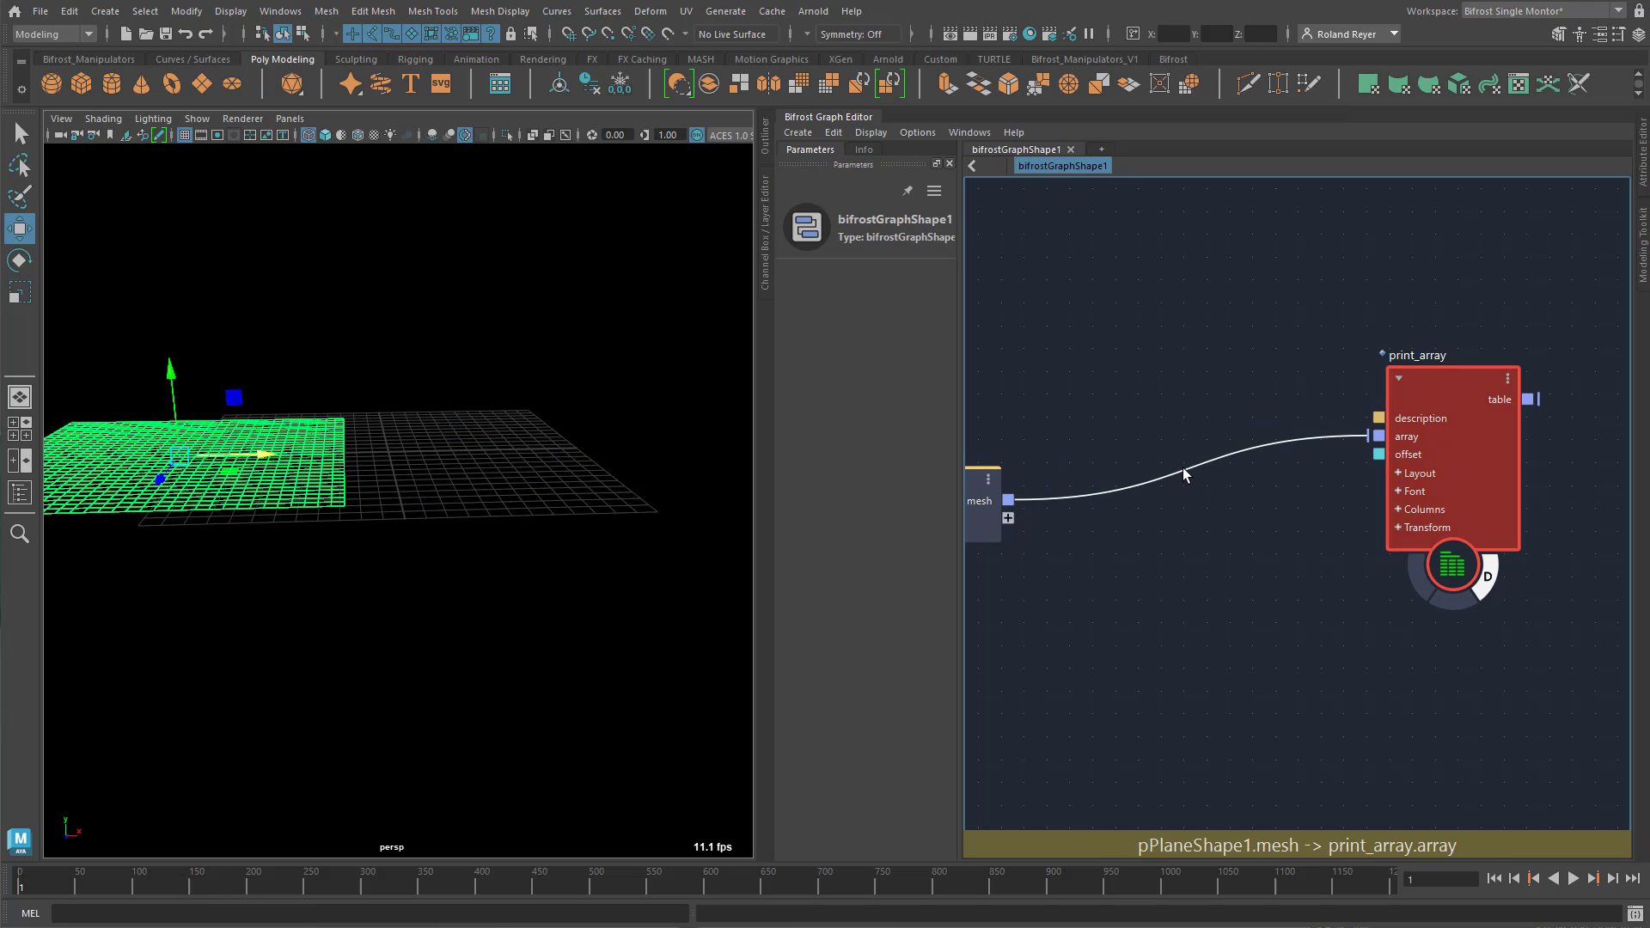
left_click_drag(1183, 474, 1152, 601)
middle_click_drag(1204, 437, 1263, 387)
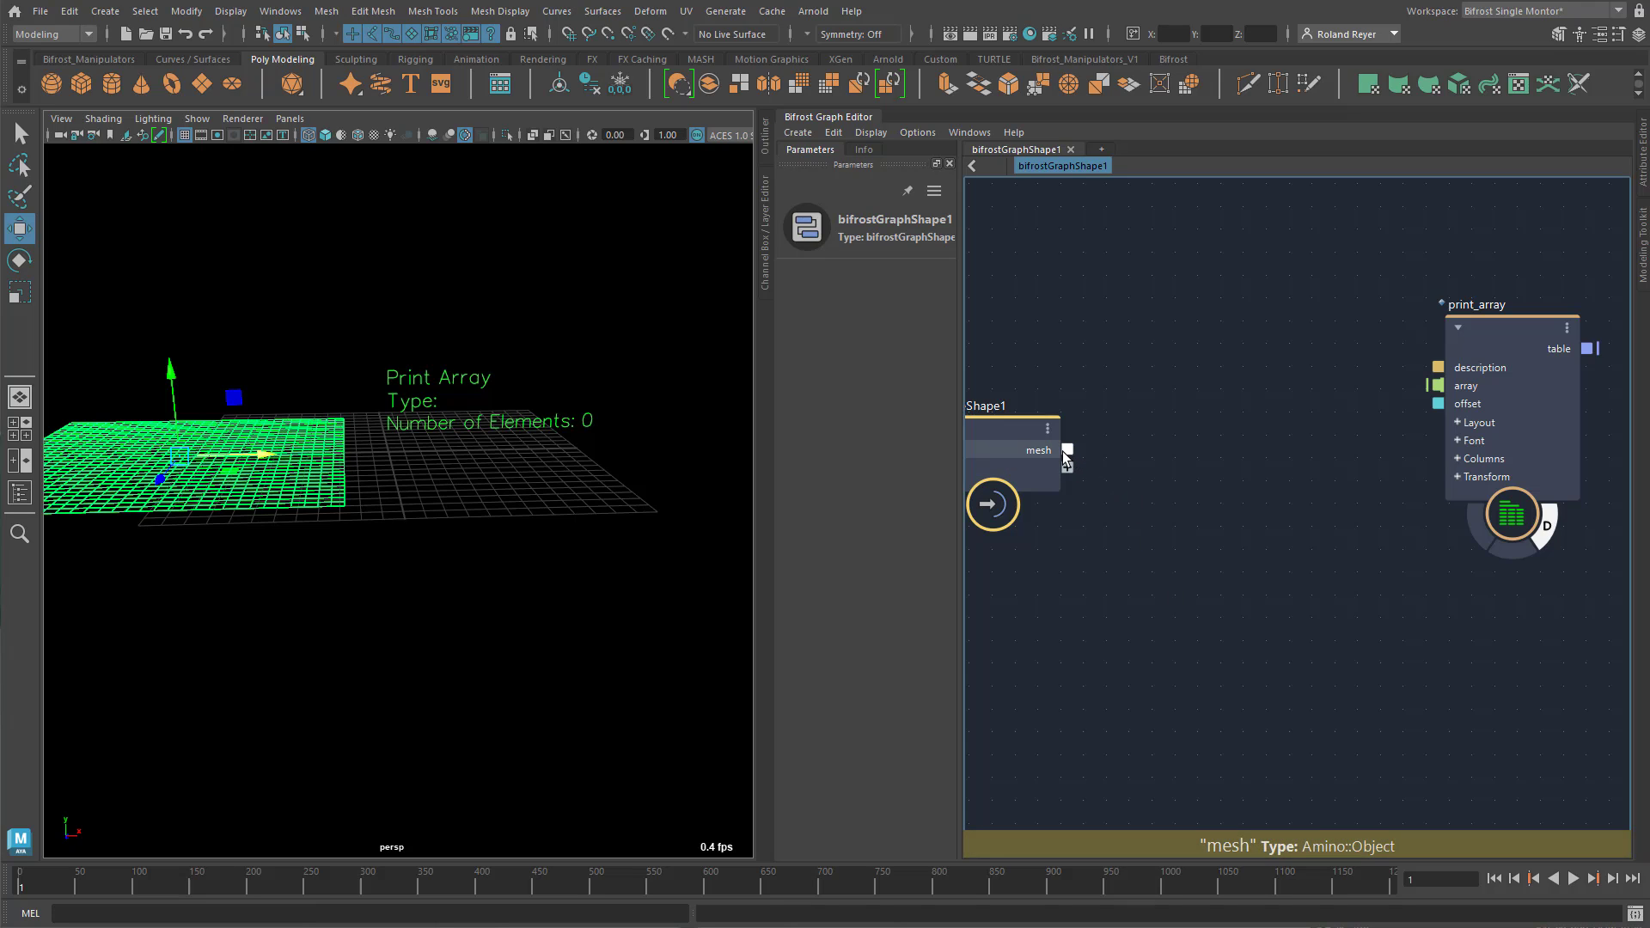
Add a get_point_position node fed by the plane's mesh and place it between the mesh input and print_array
left_click_drag(1128, 506, 1116, 528)
type("get_point_position")
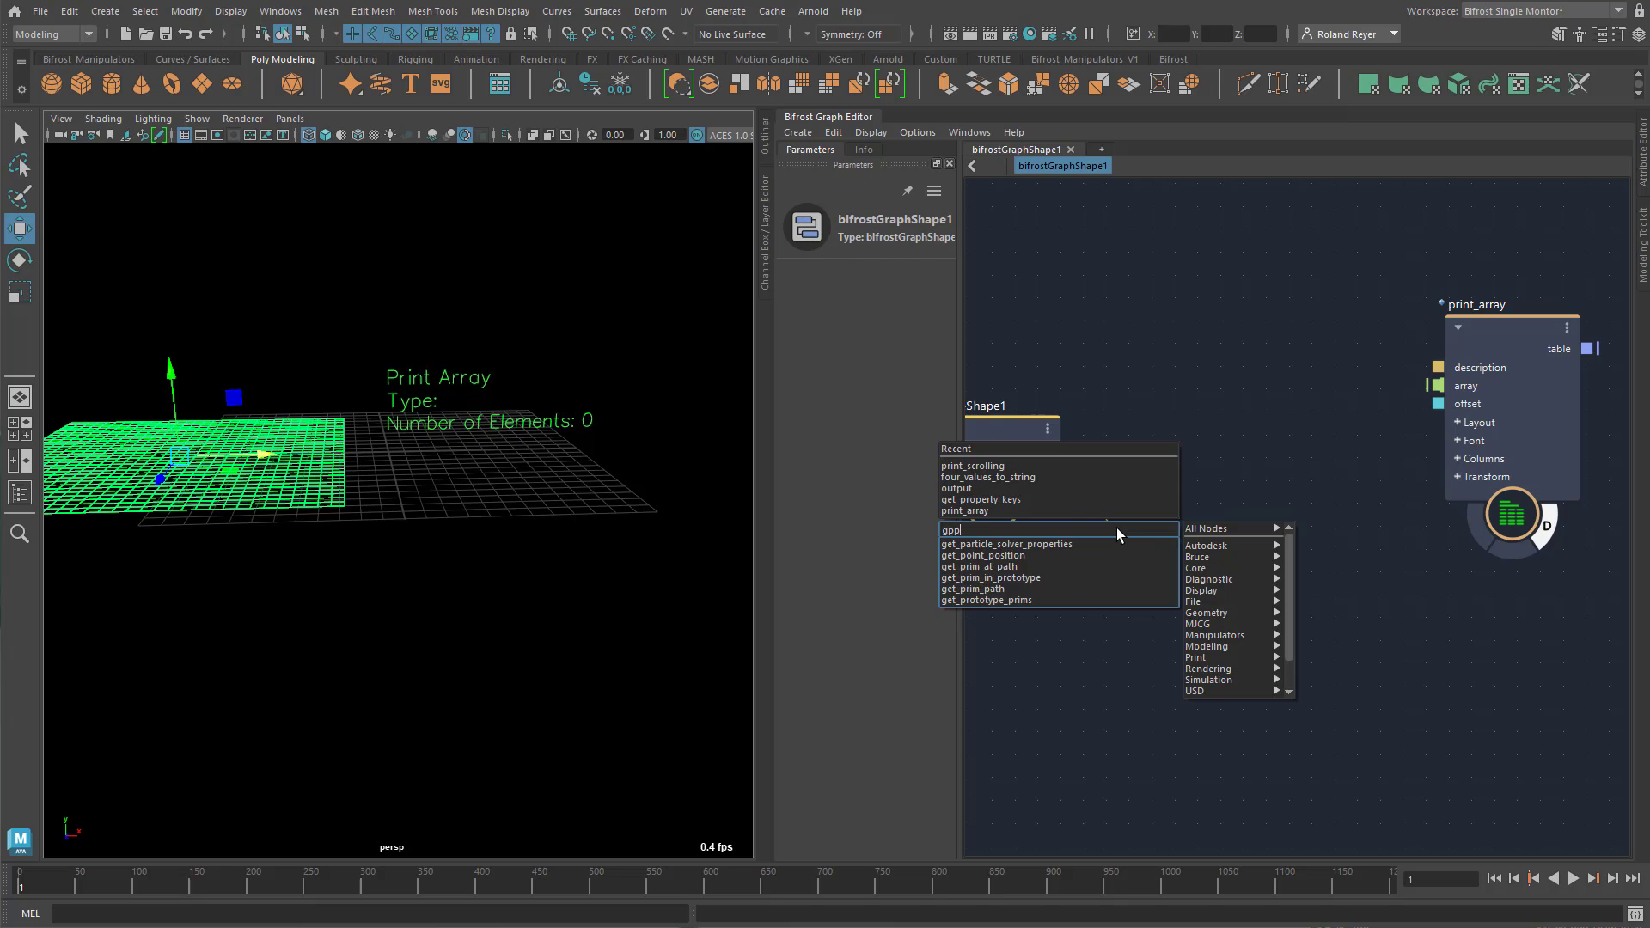
key("Return")
left_click_drag(1154, 576, 1247, 422)
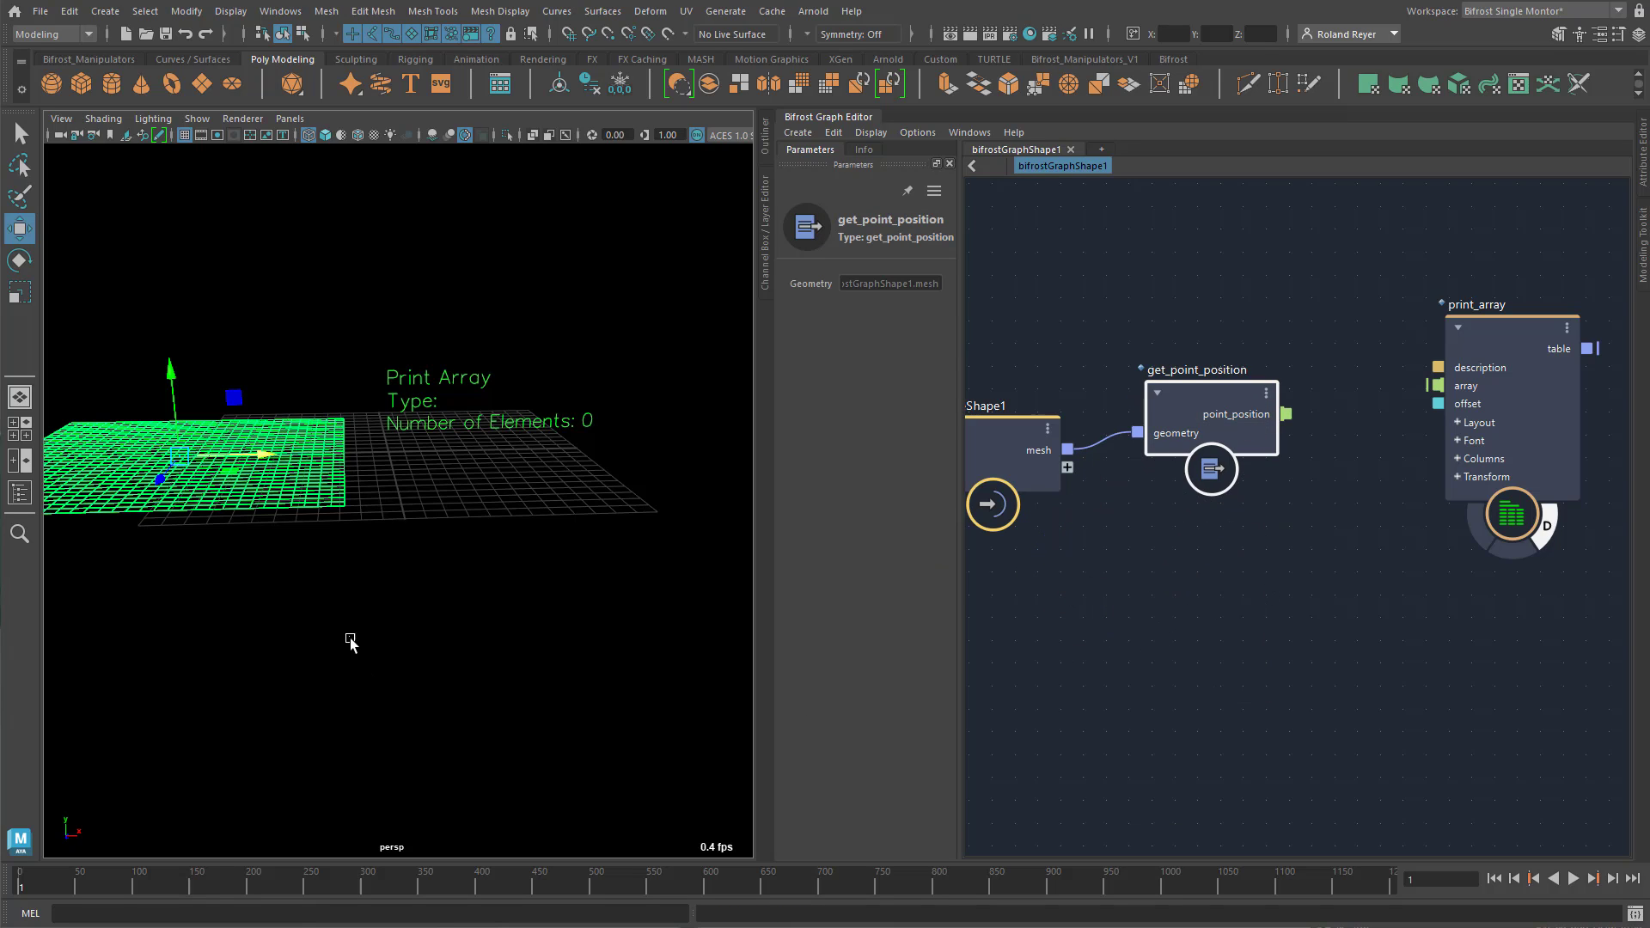
Select the plane in the viewport and check polyPlane1's subdivision settings in the Channel Box
left_click(392, 649)
left_click(257, 440)
left_click(760, 138)
left_click(758, 117)
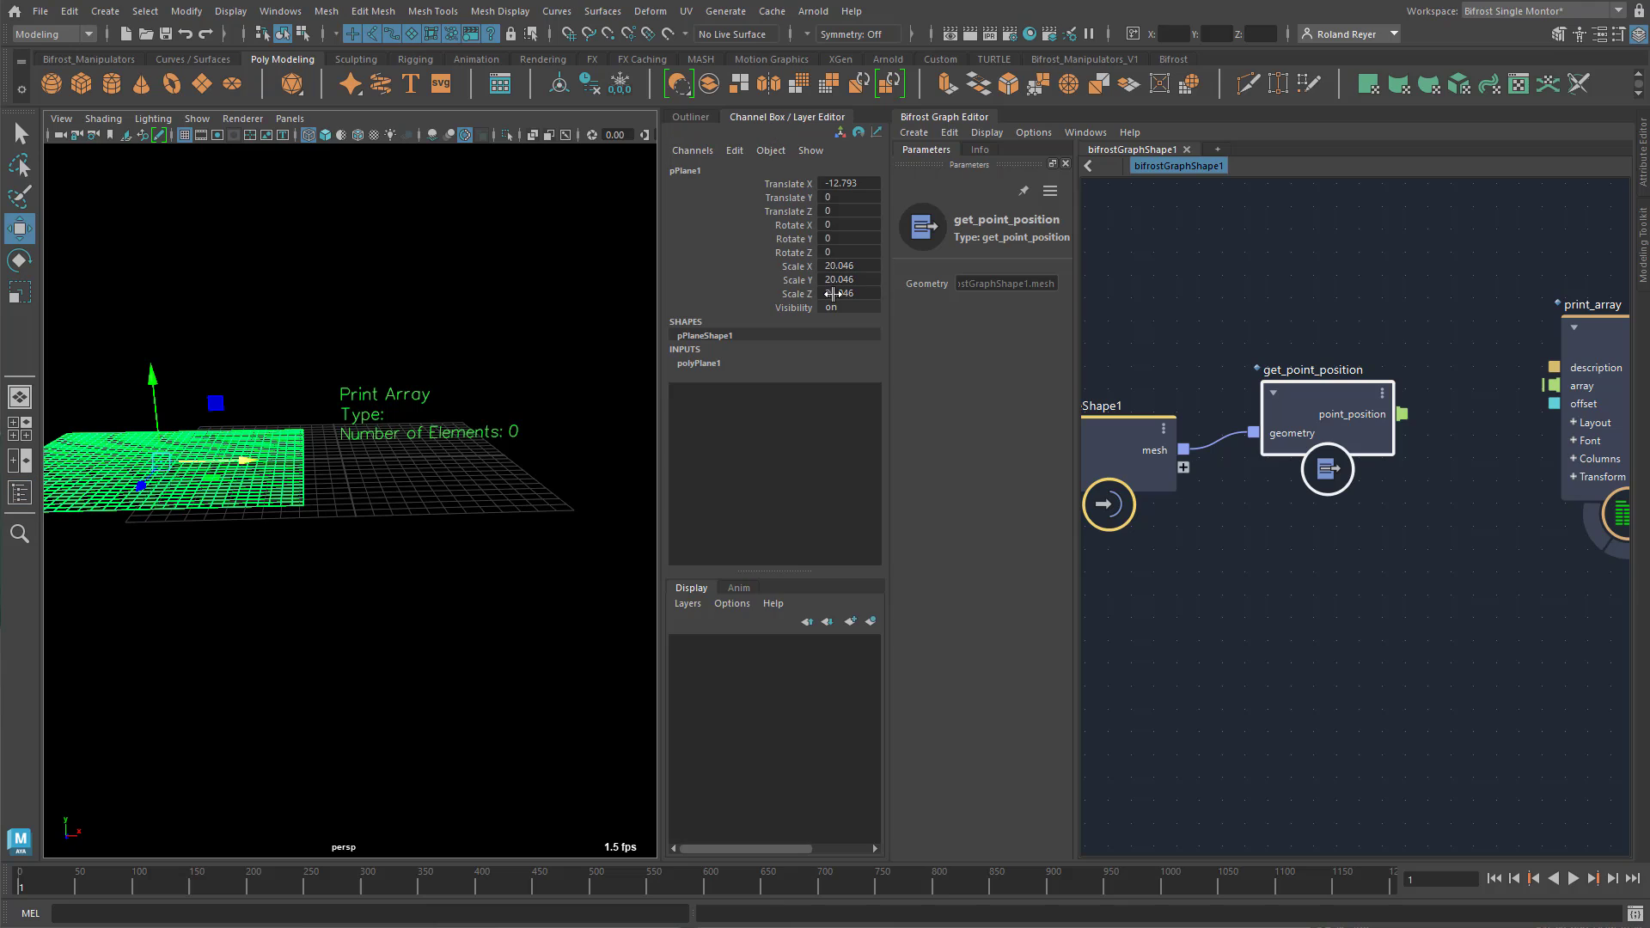
left_click(701, 365)
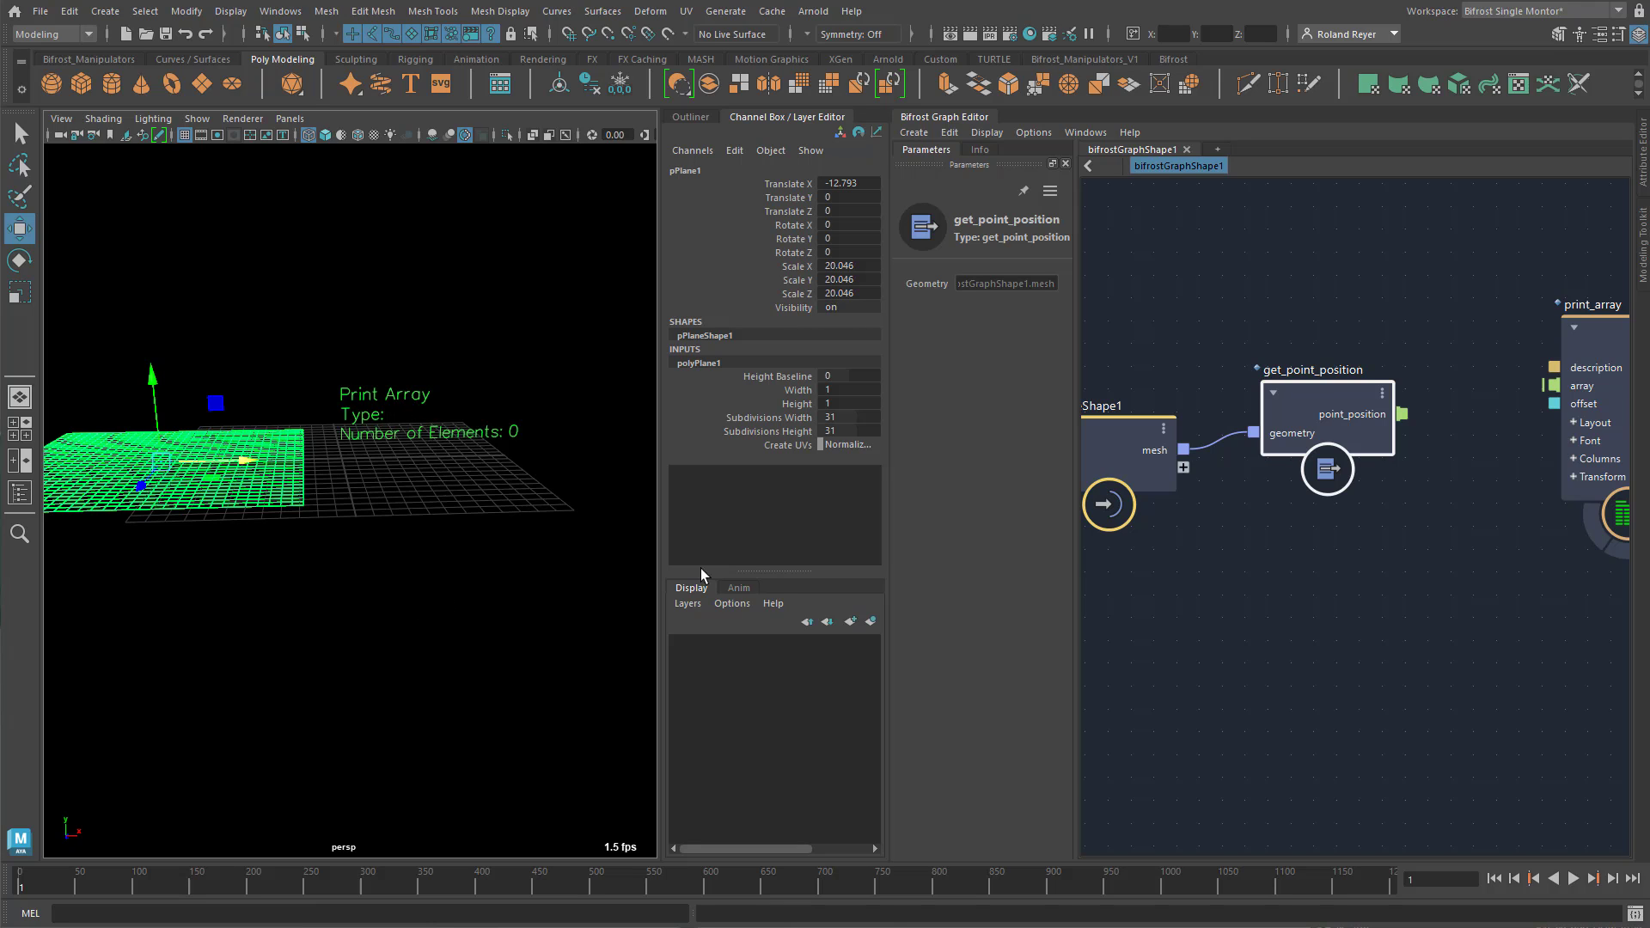
left_click(754, 118)
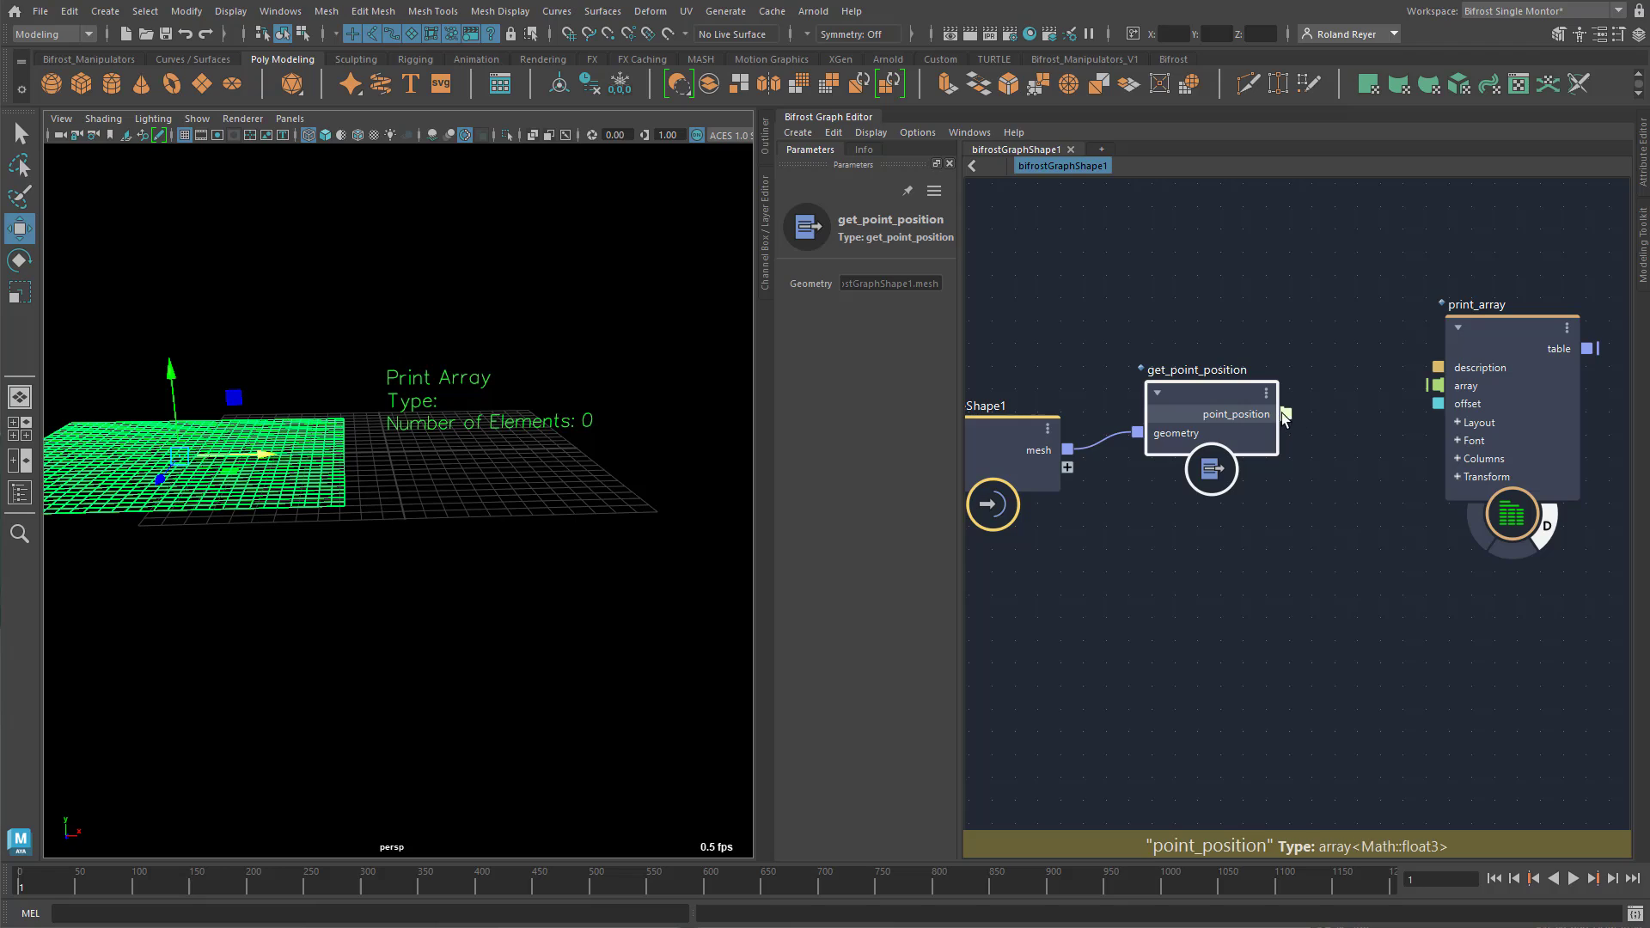
Connect get_point_position's point_position output to print_array's array input and view the printed vectors
left_click_drag(1285, 413, 1310, 409)
left_click_drag(1423, 375, 1437, 385)
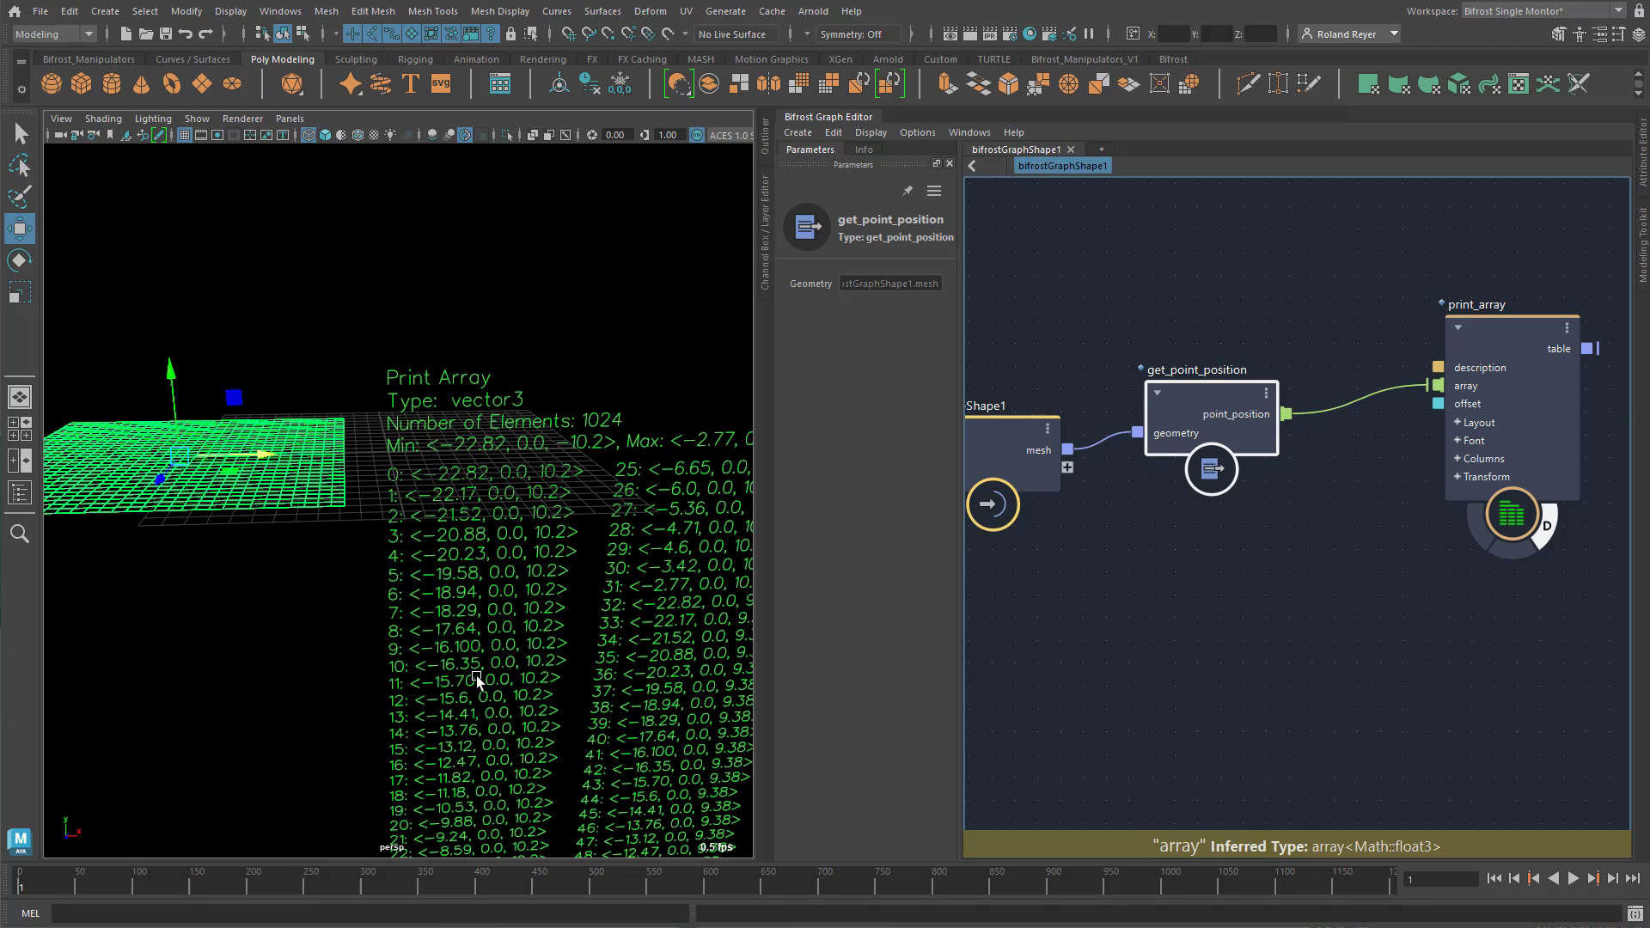
left_click_drag(563, 612, 392, 544, "alt")
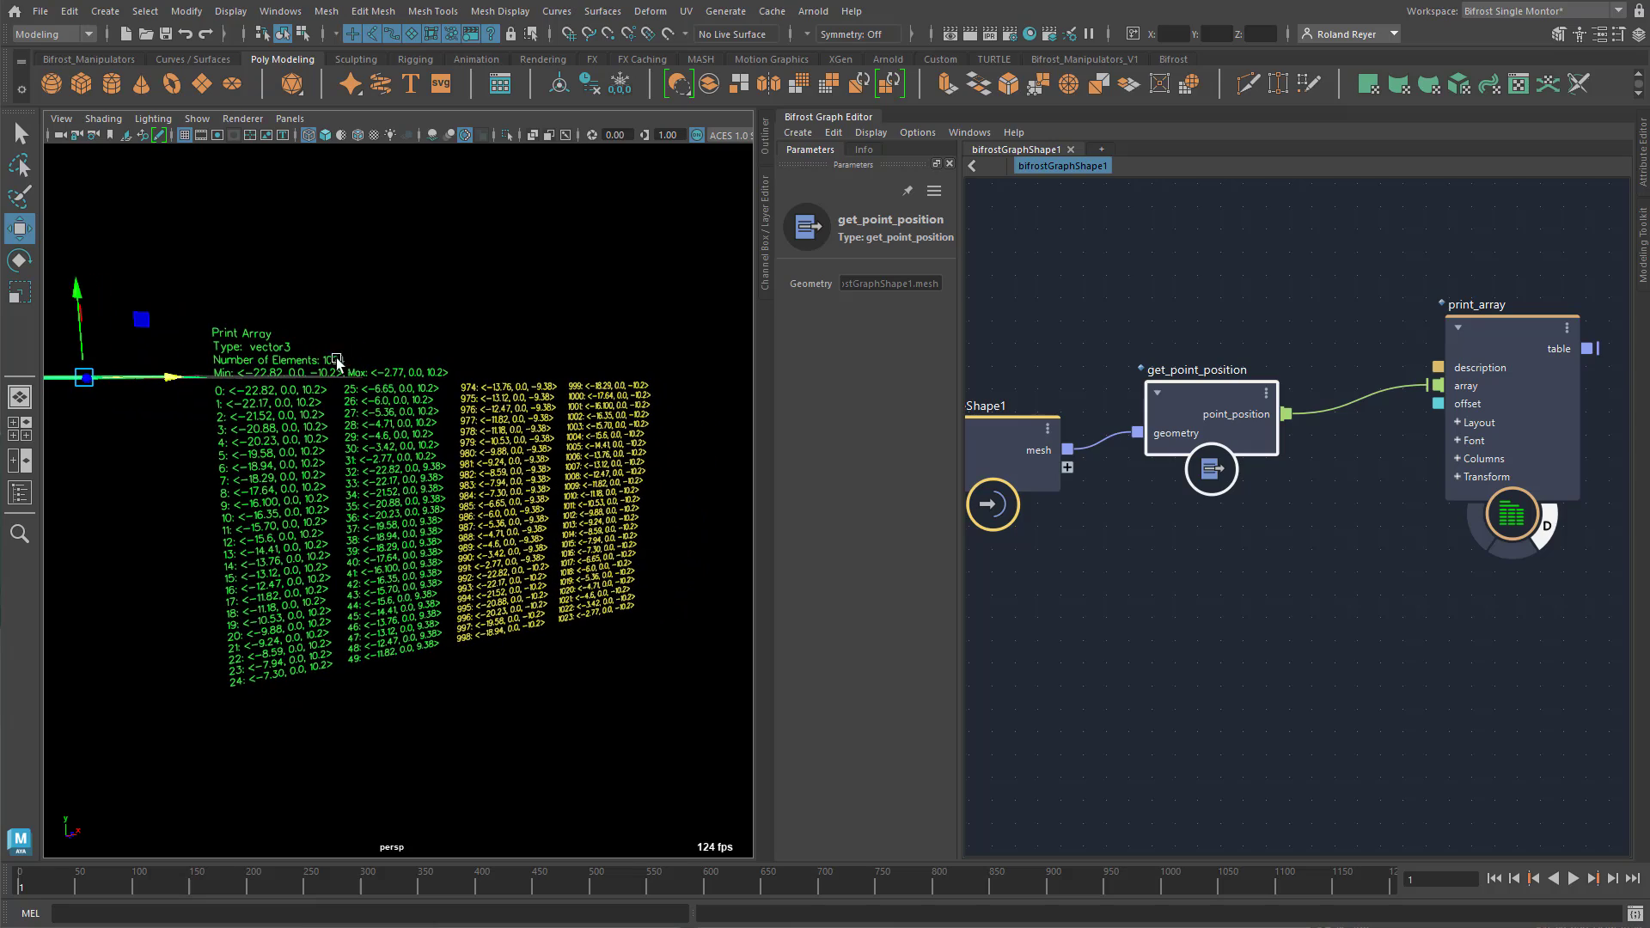
mouse_move(476, 610)
left_mouse_down("alt")
mouse_move(497, 575)
mouse_move(477, 617)
left_mouse_up("alt")
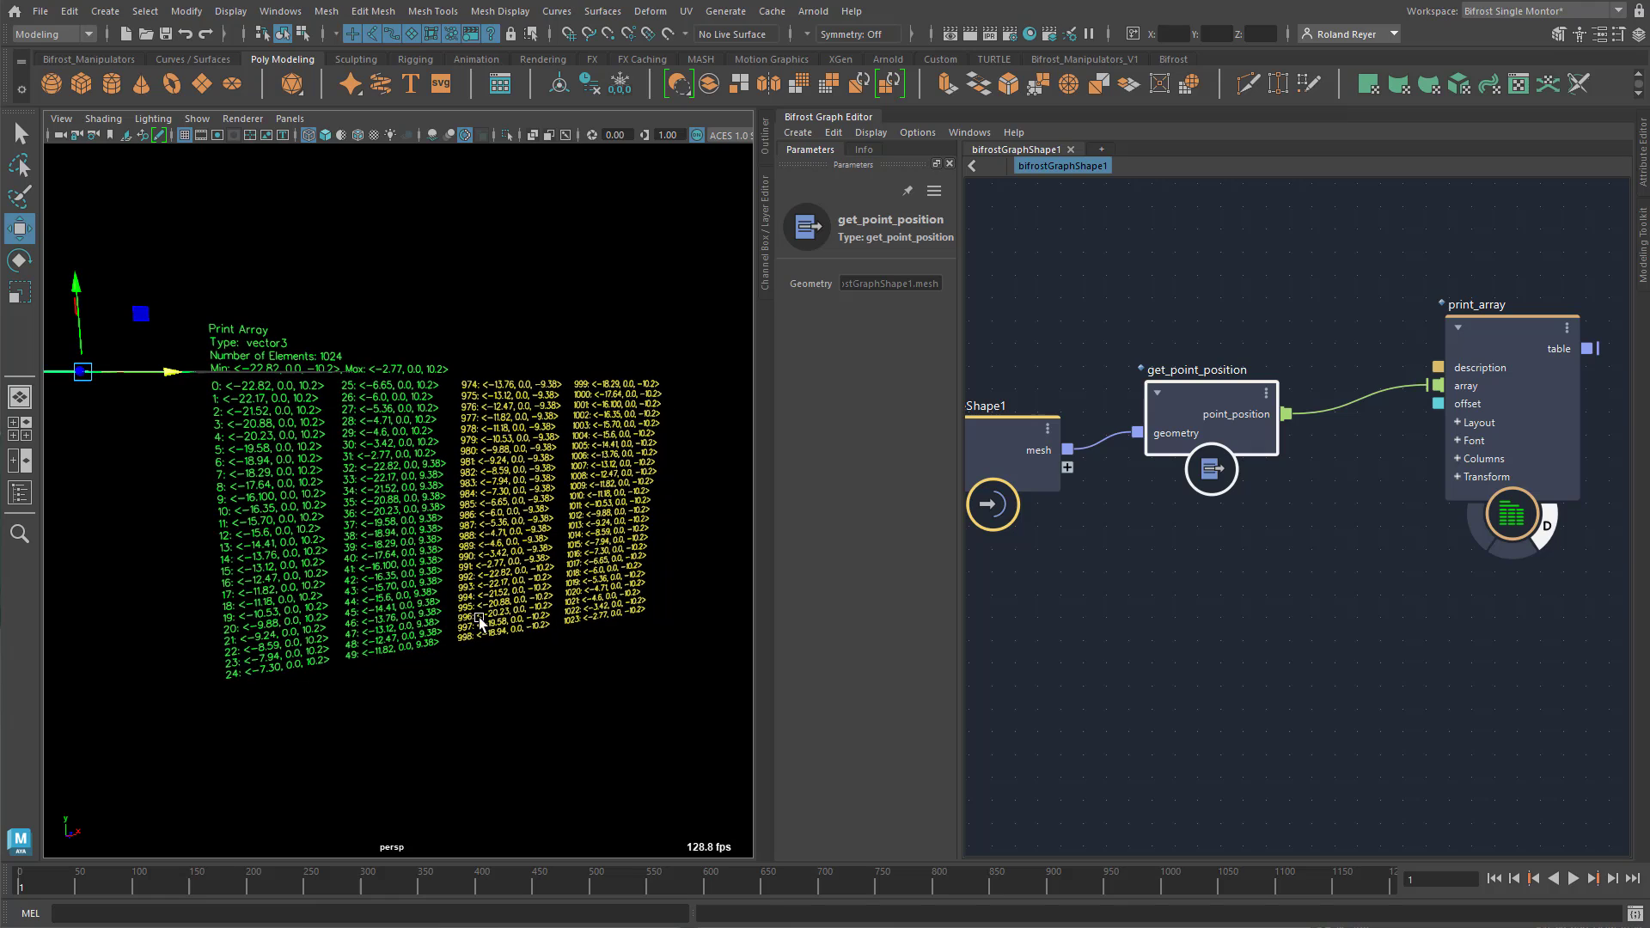
In print_array's layout parameters, set the number of lines per column to 100
left_click(1492, 322)
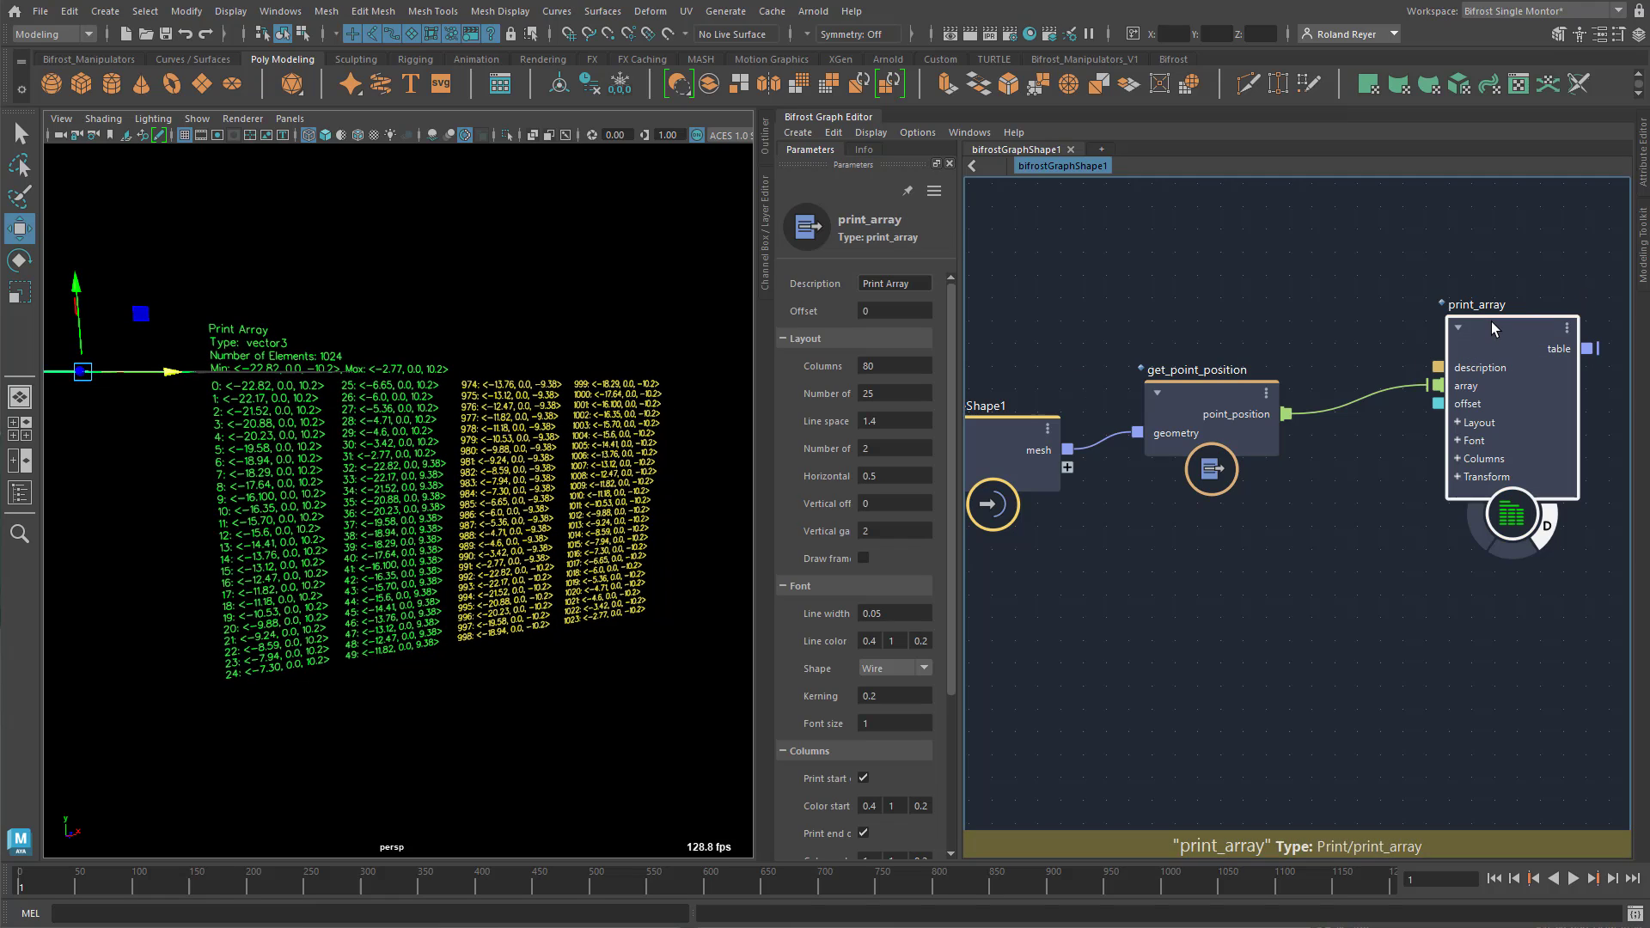
left_click(898, 394)
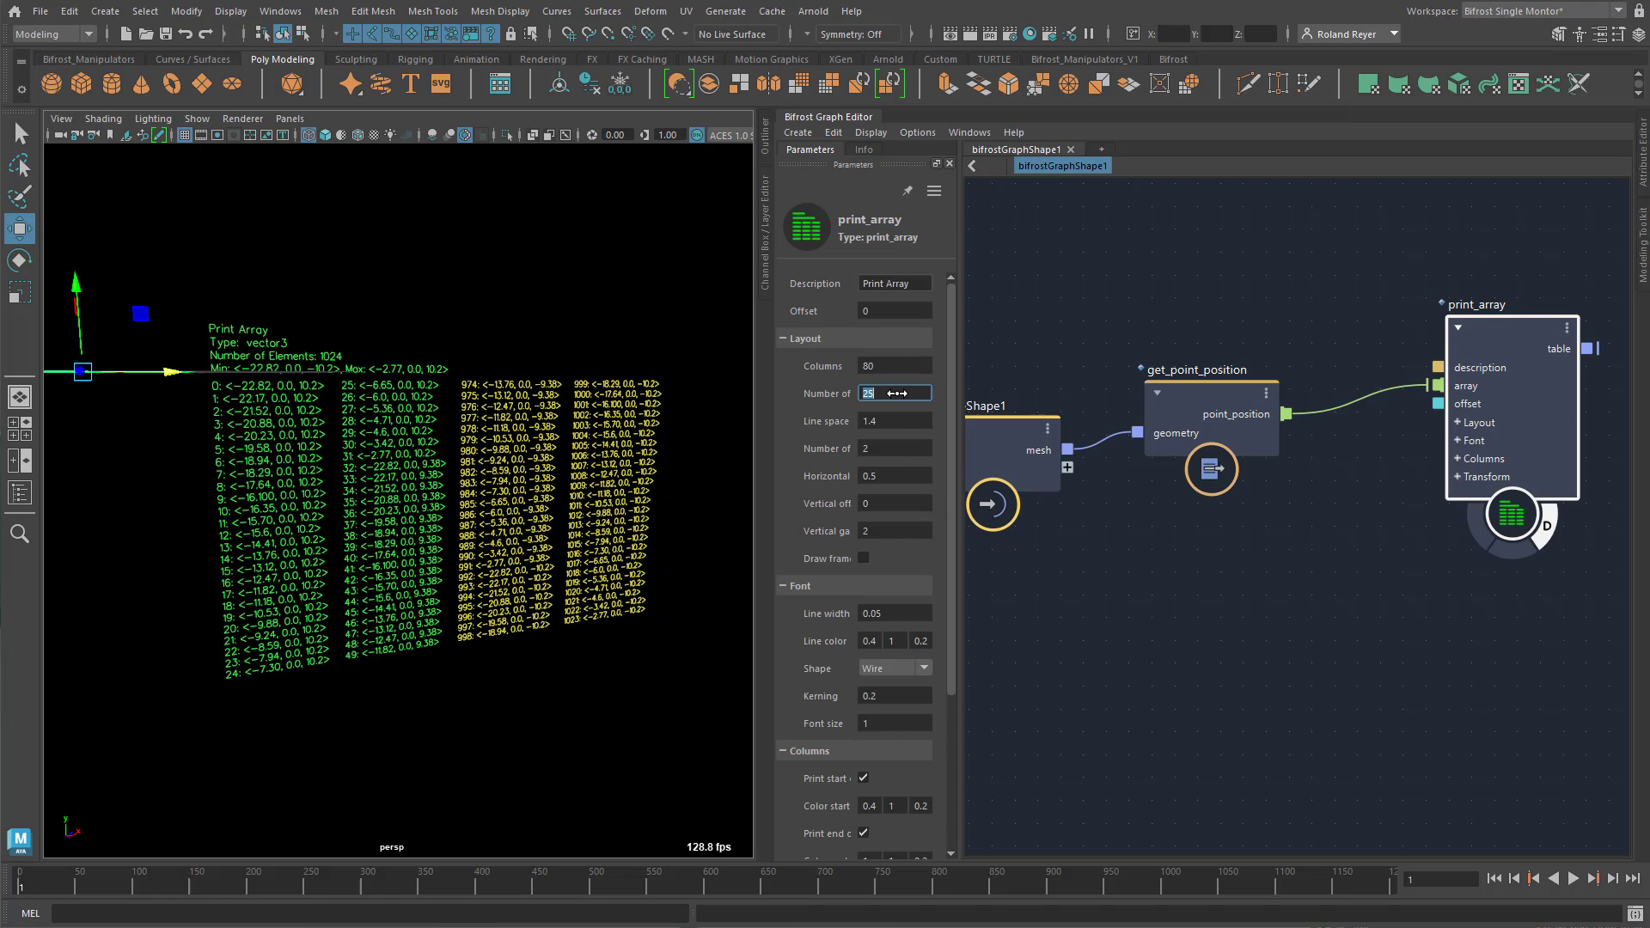
left_click(893, 448)
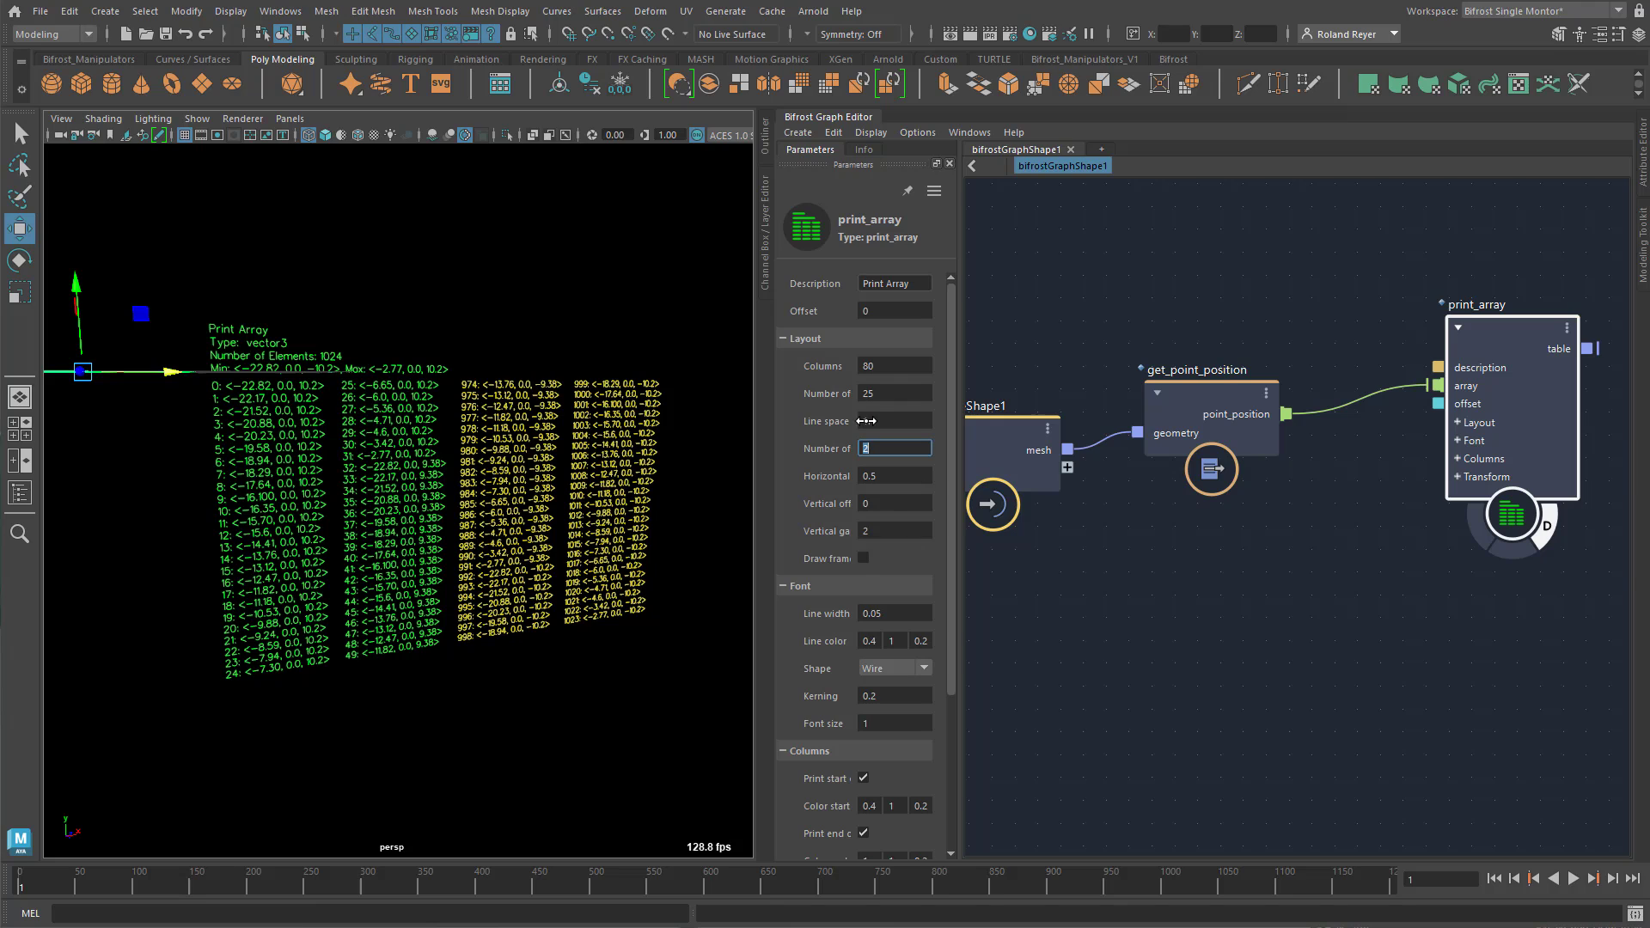
left_click(884, 386)
type("100")
key("Return")
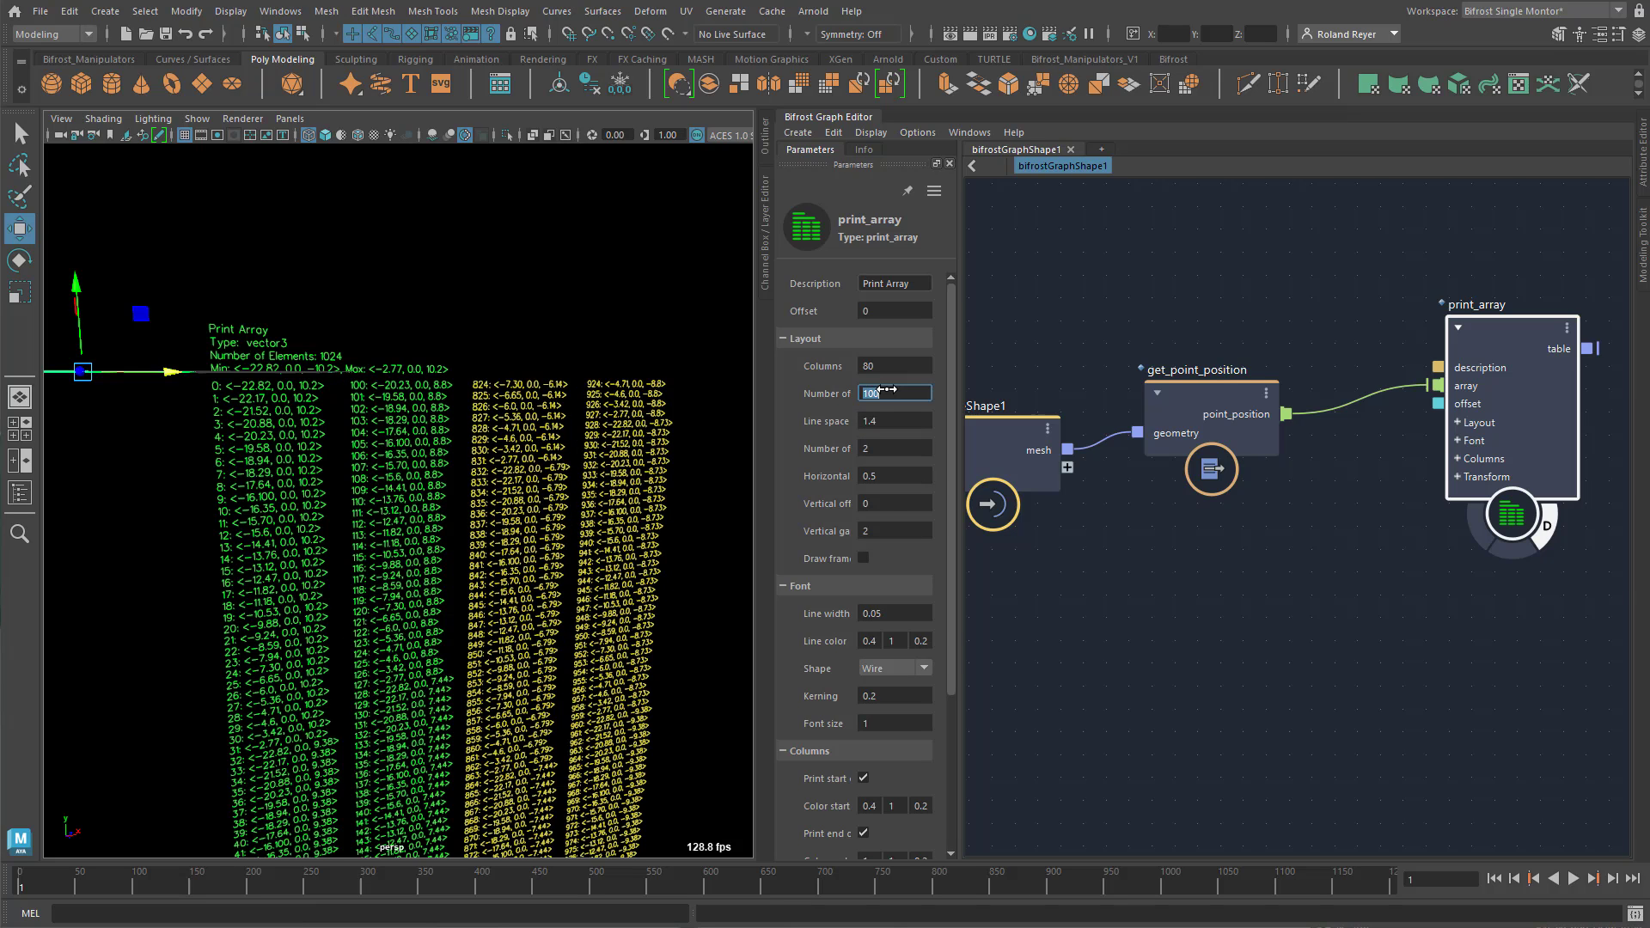
Set print_array's number of printed columns to 6
left_click(873, 446)
type("6")
key("Return")
scroll(531, 736, "down", 3)
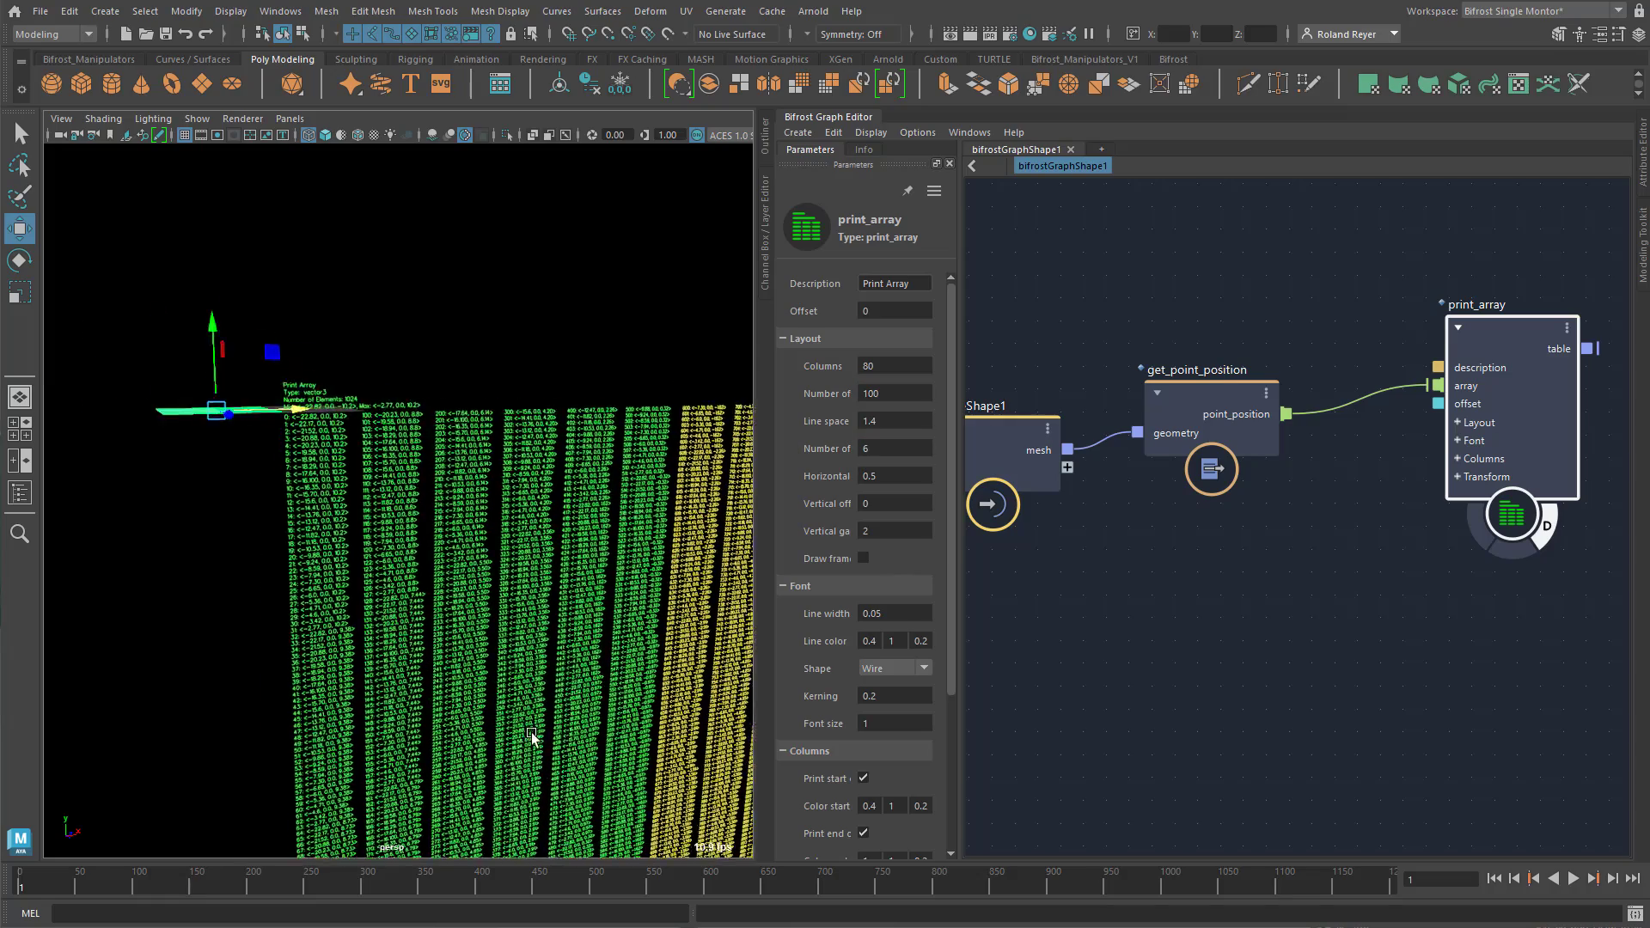
Move the plane a short distance along negative X with the full columns of printed point positions in view
left_click_drag(531, 737, 389, 552, "alt")
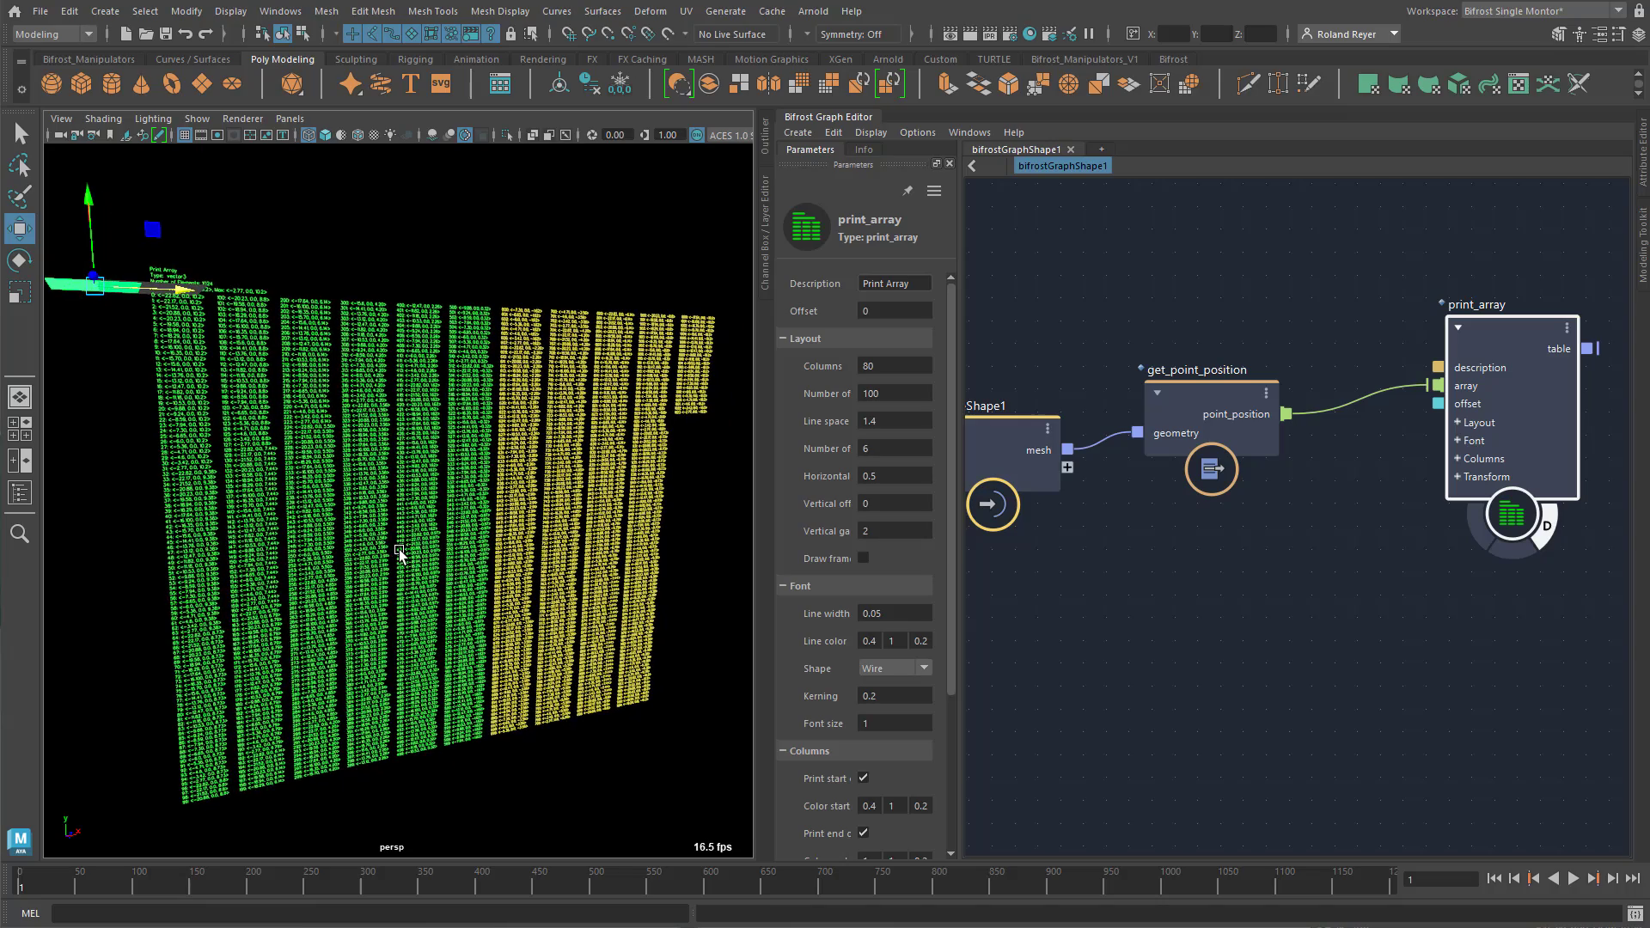
left_click_drag(442, 601, 275, 442, "alt")
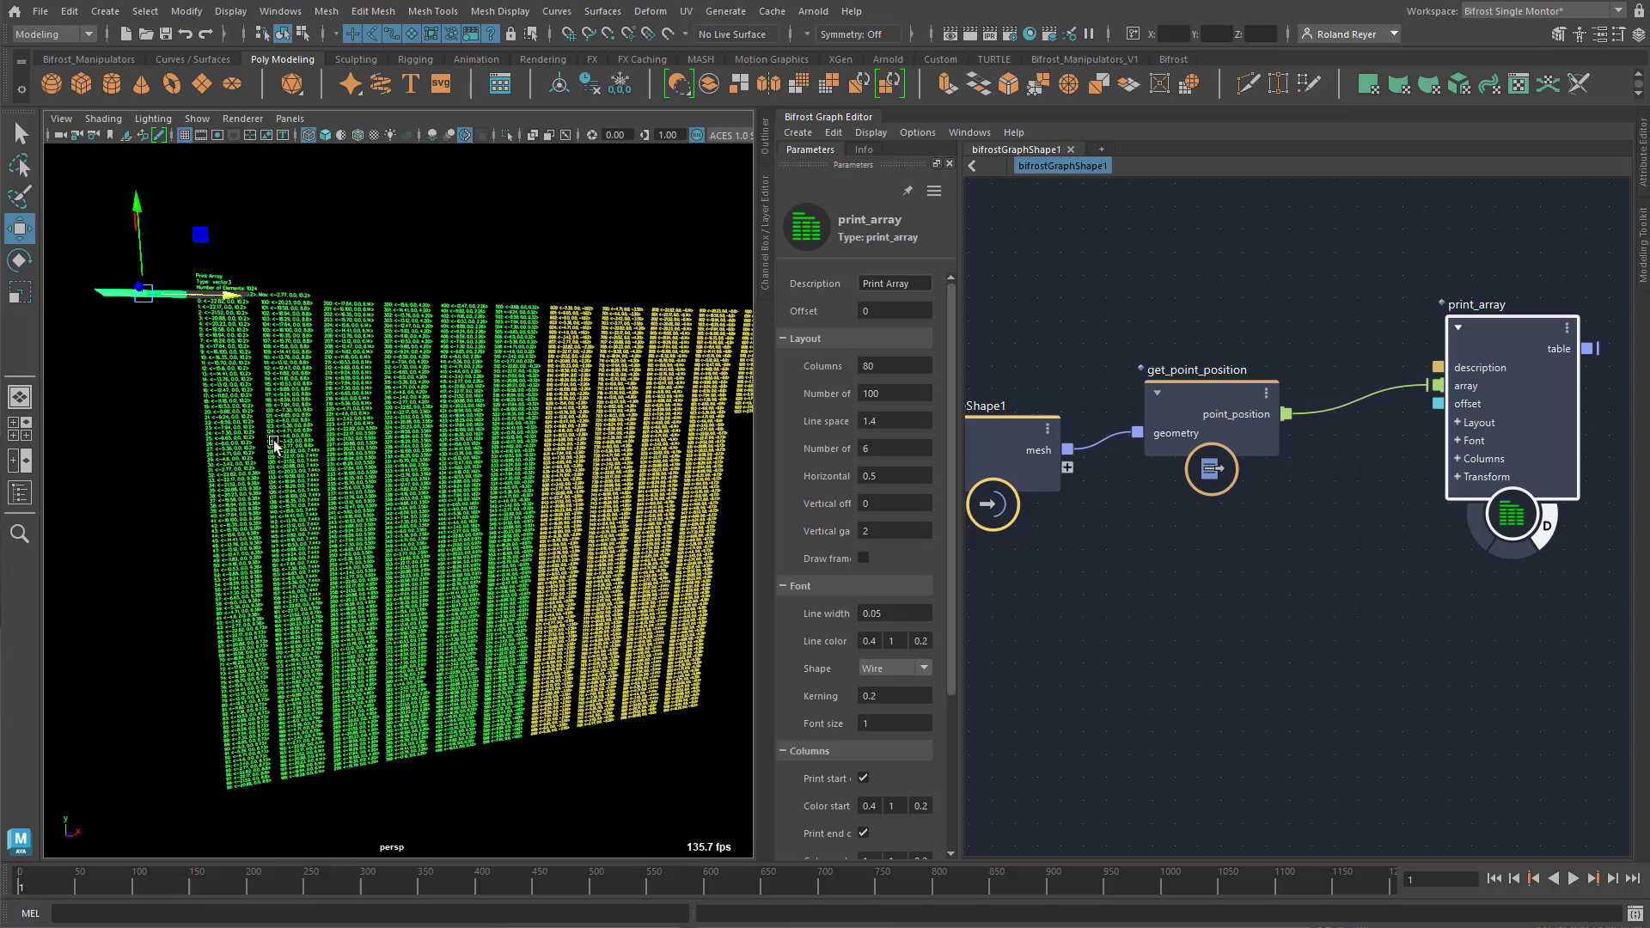
mouse_move(151, 303)
left_mouse_down()
mouse_move(126, 409)
mouse_move(130, 503)
mouse_move(126, 245)
mouse_move(127, 337)
mouse_move(121, 258)
mouse_move(123, 305)
left_mouse_up()
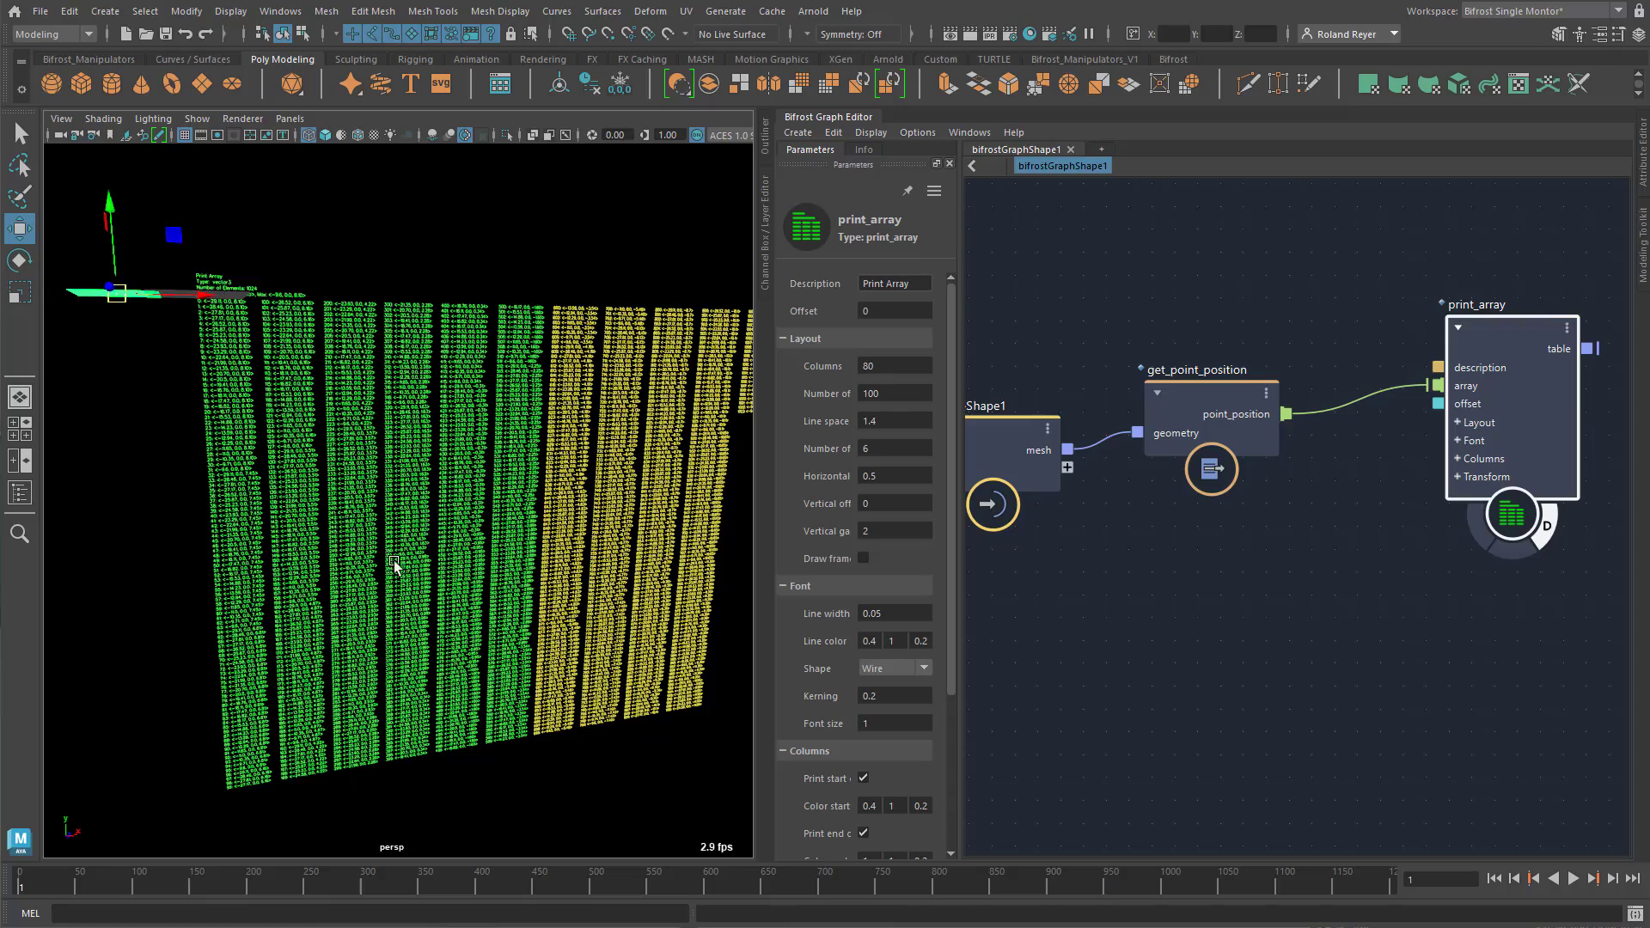
Examine the printed point position columns from close up and from a distance, including the last columns in yellow
left_click_drag(395, 565, 246, 505, "alt")
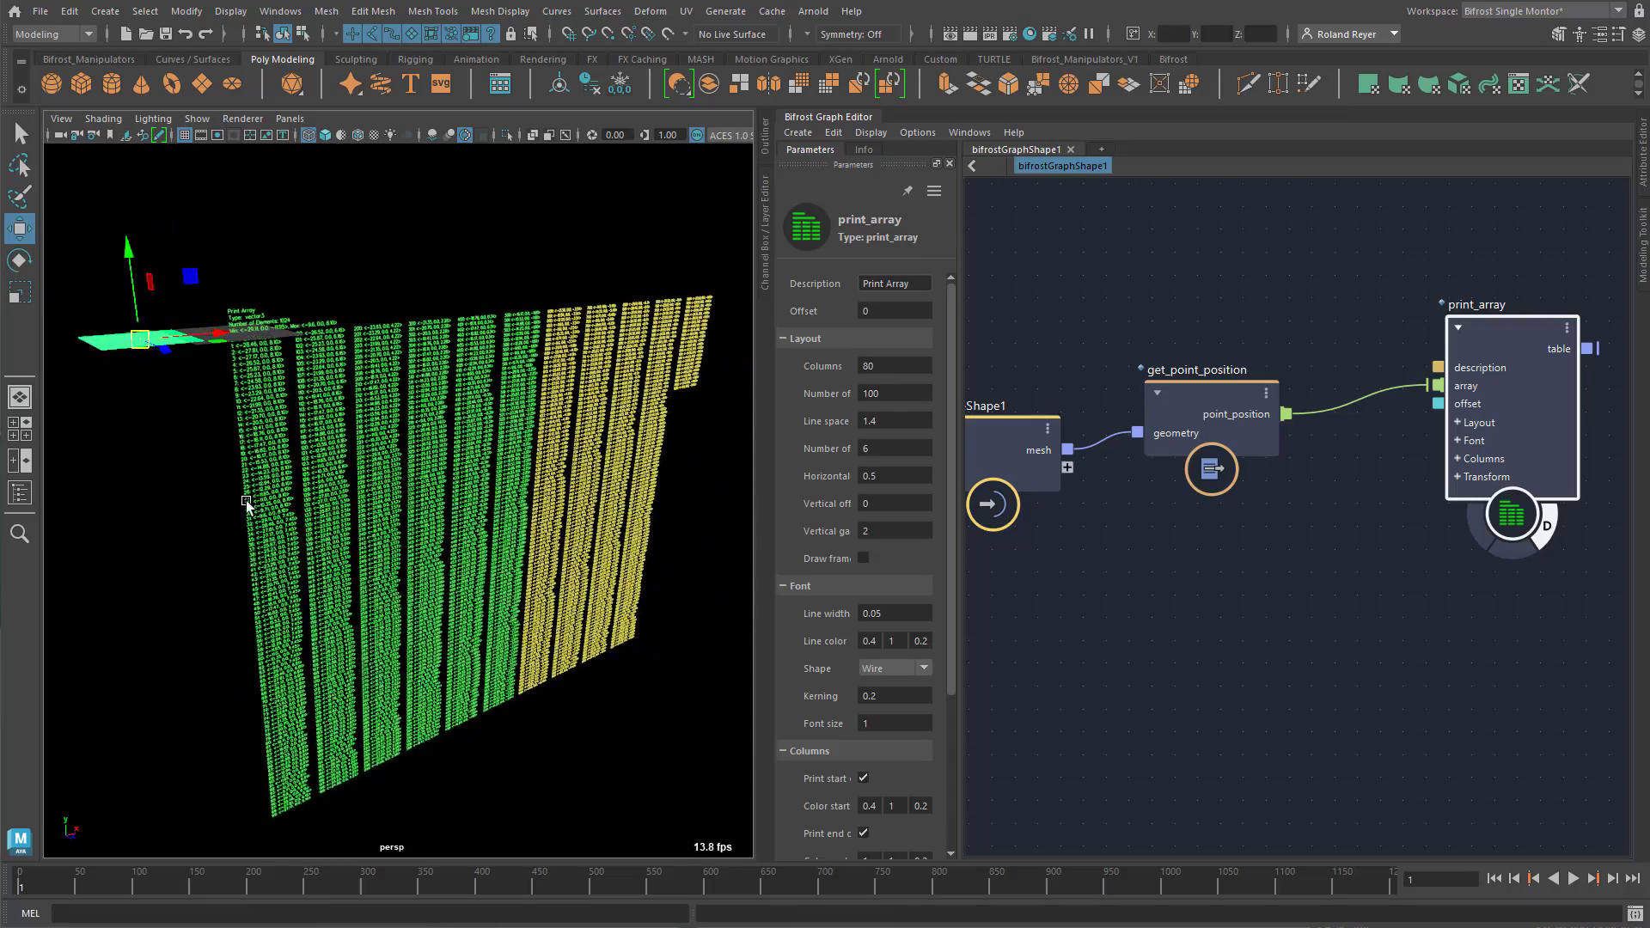
right_click_drag(246, 505, 705, 491, "alt")
right_click_drag(398, 467, 631, 485, "alt")
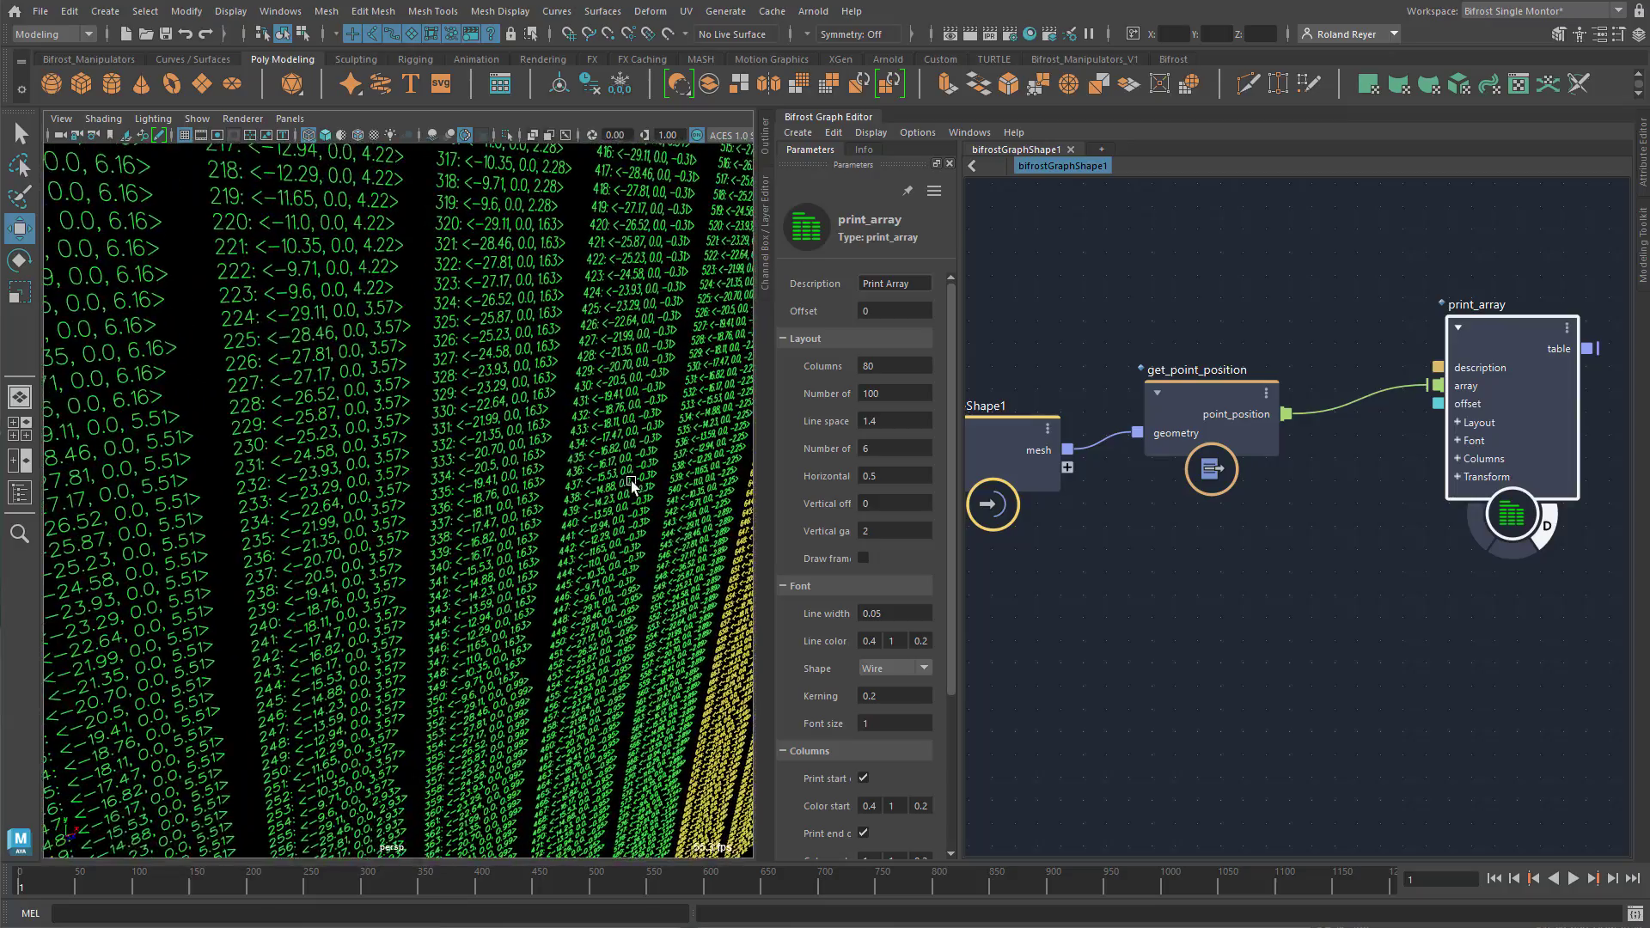
right_click_drag(498, 456, 198, 573, "alt")
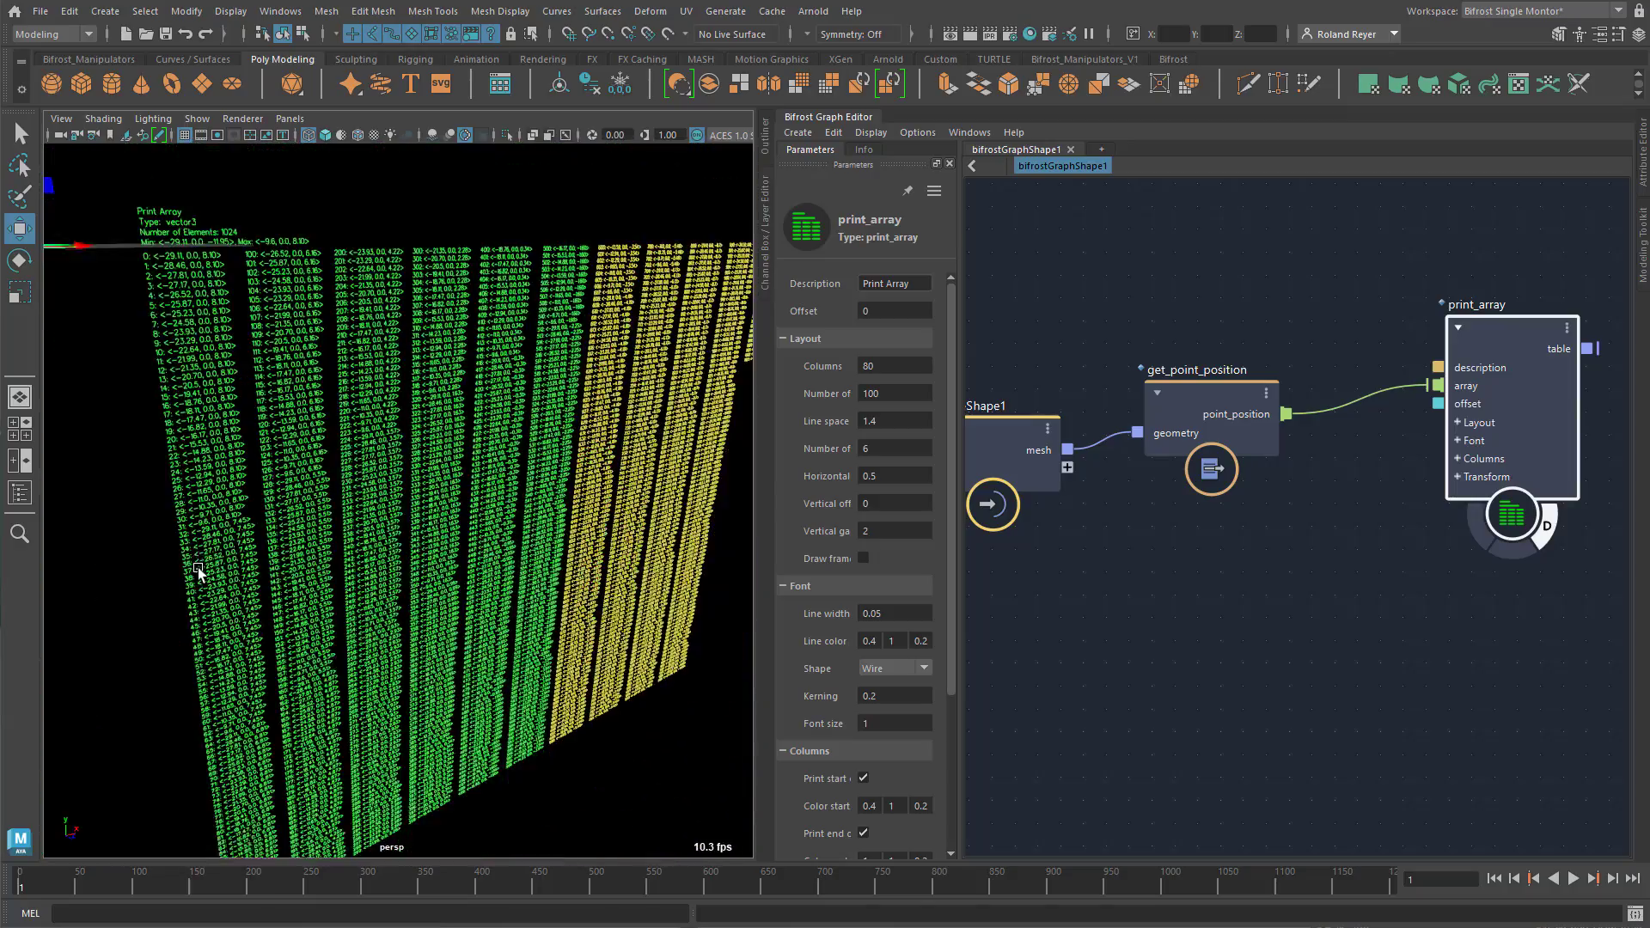
left_click_drag(198, 573, 477, 494, "alt")
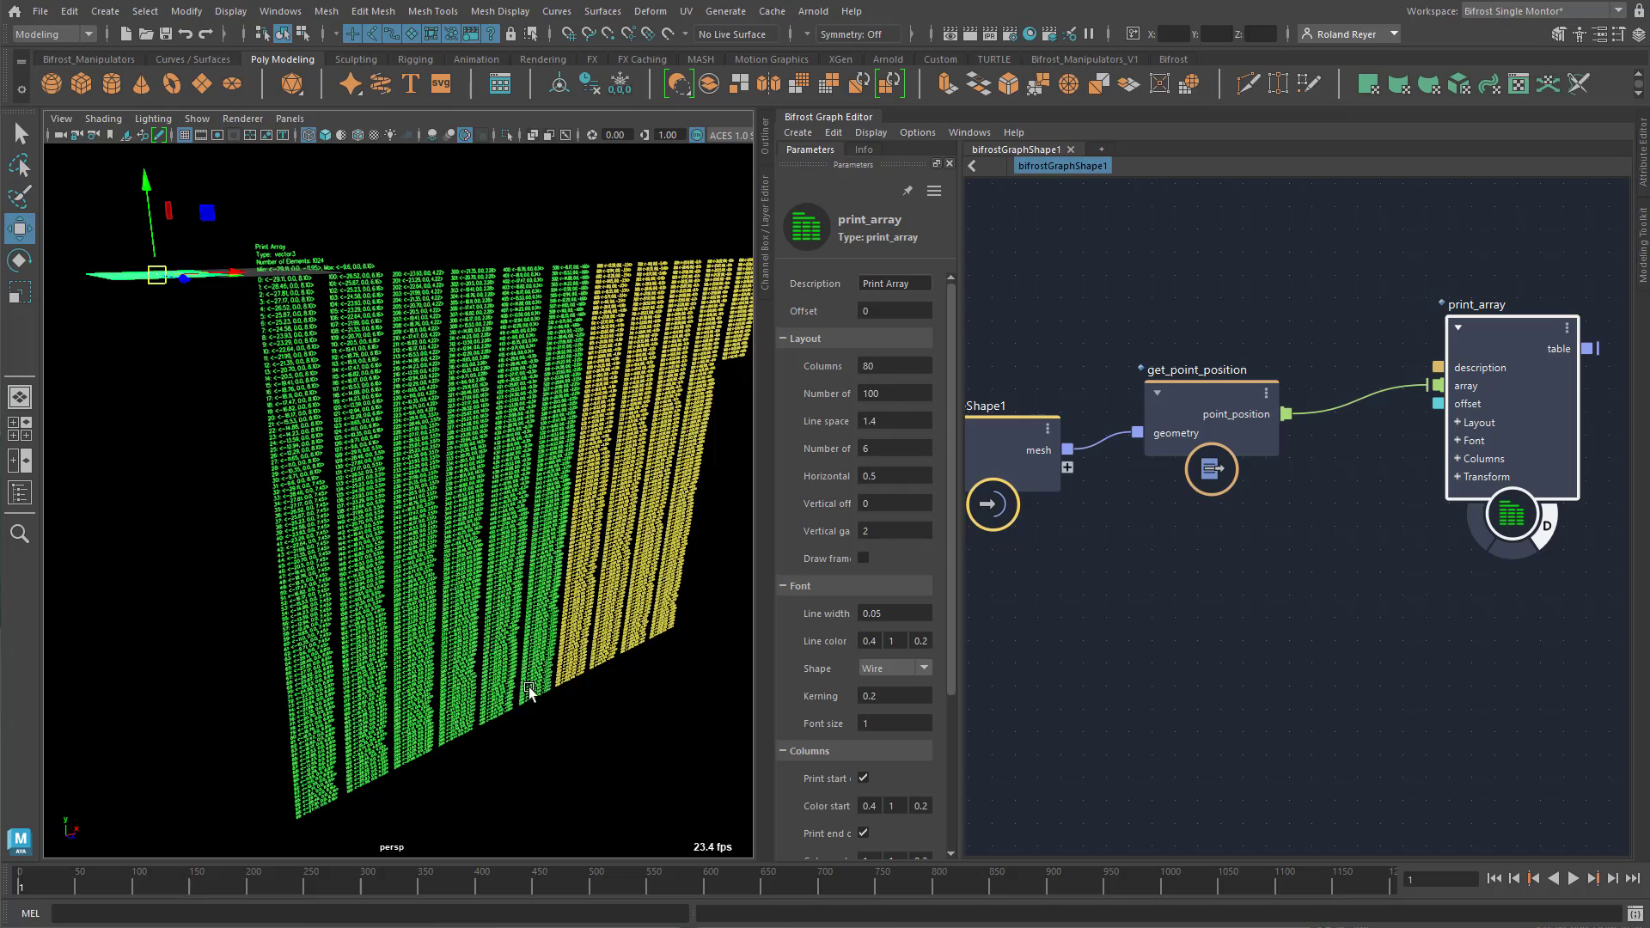
left_click_drag(534, 688, 541, 655, "alt")
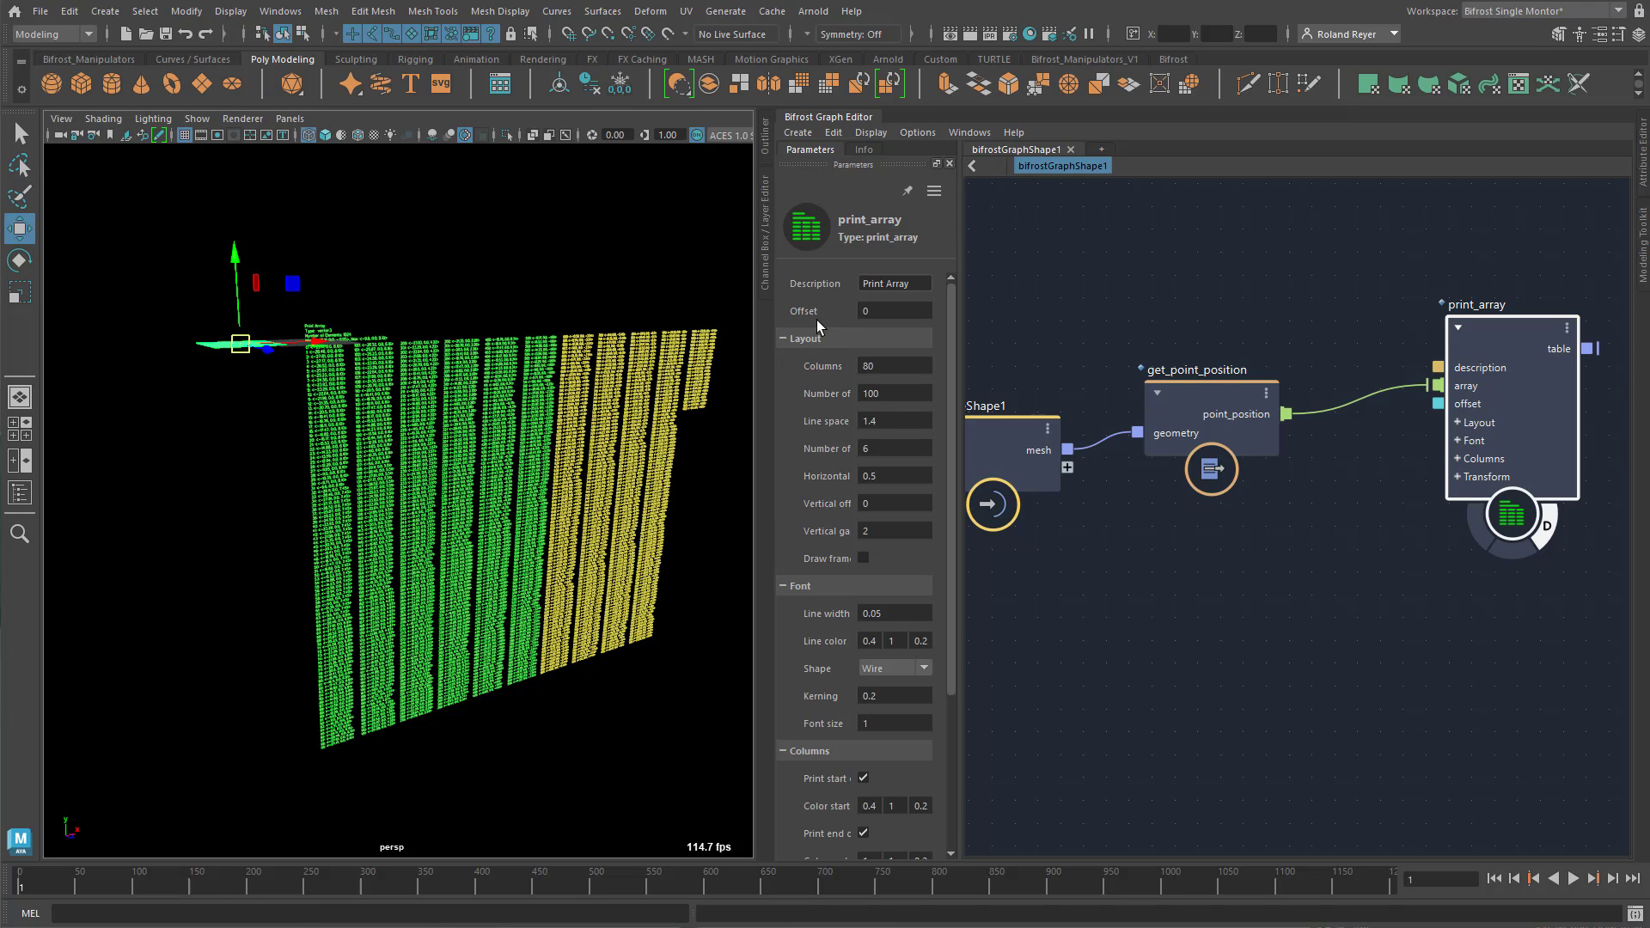
Set print_array's offset to 600 so the printed list starts at that array index
left_click_drag(840, 311, 896, 312)
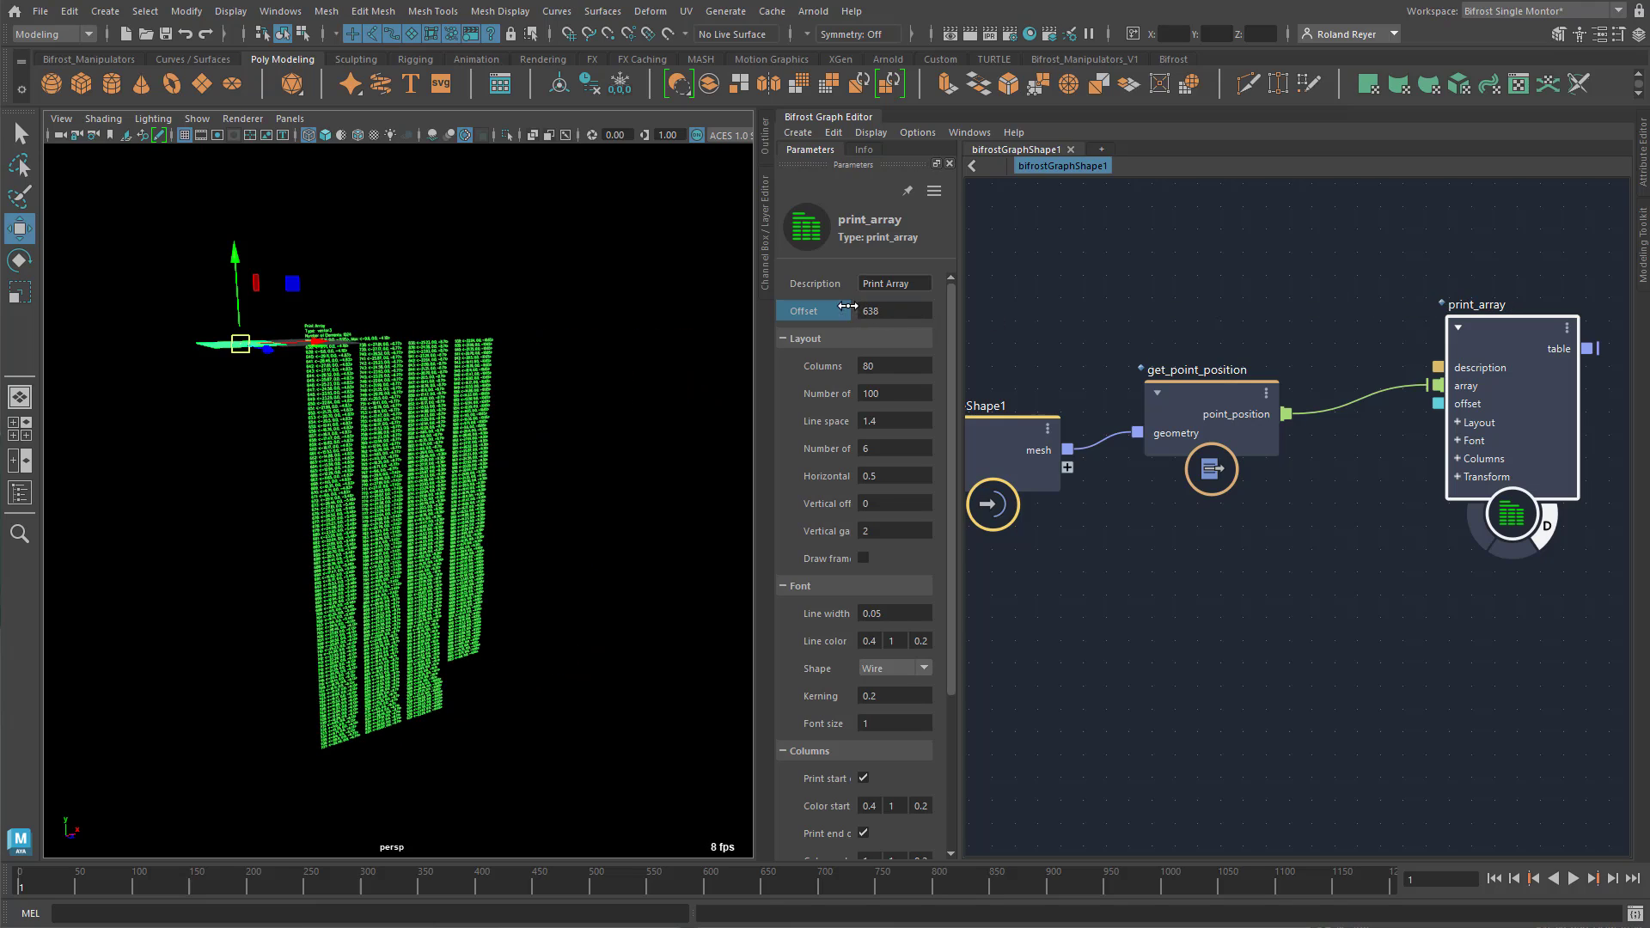
left_click_drag(537, 588, 479, 593, "alt")
left_click(893, 313)
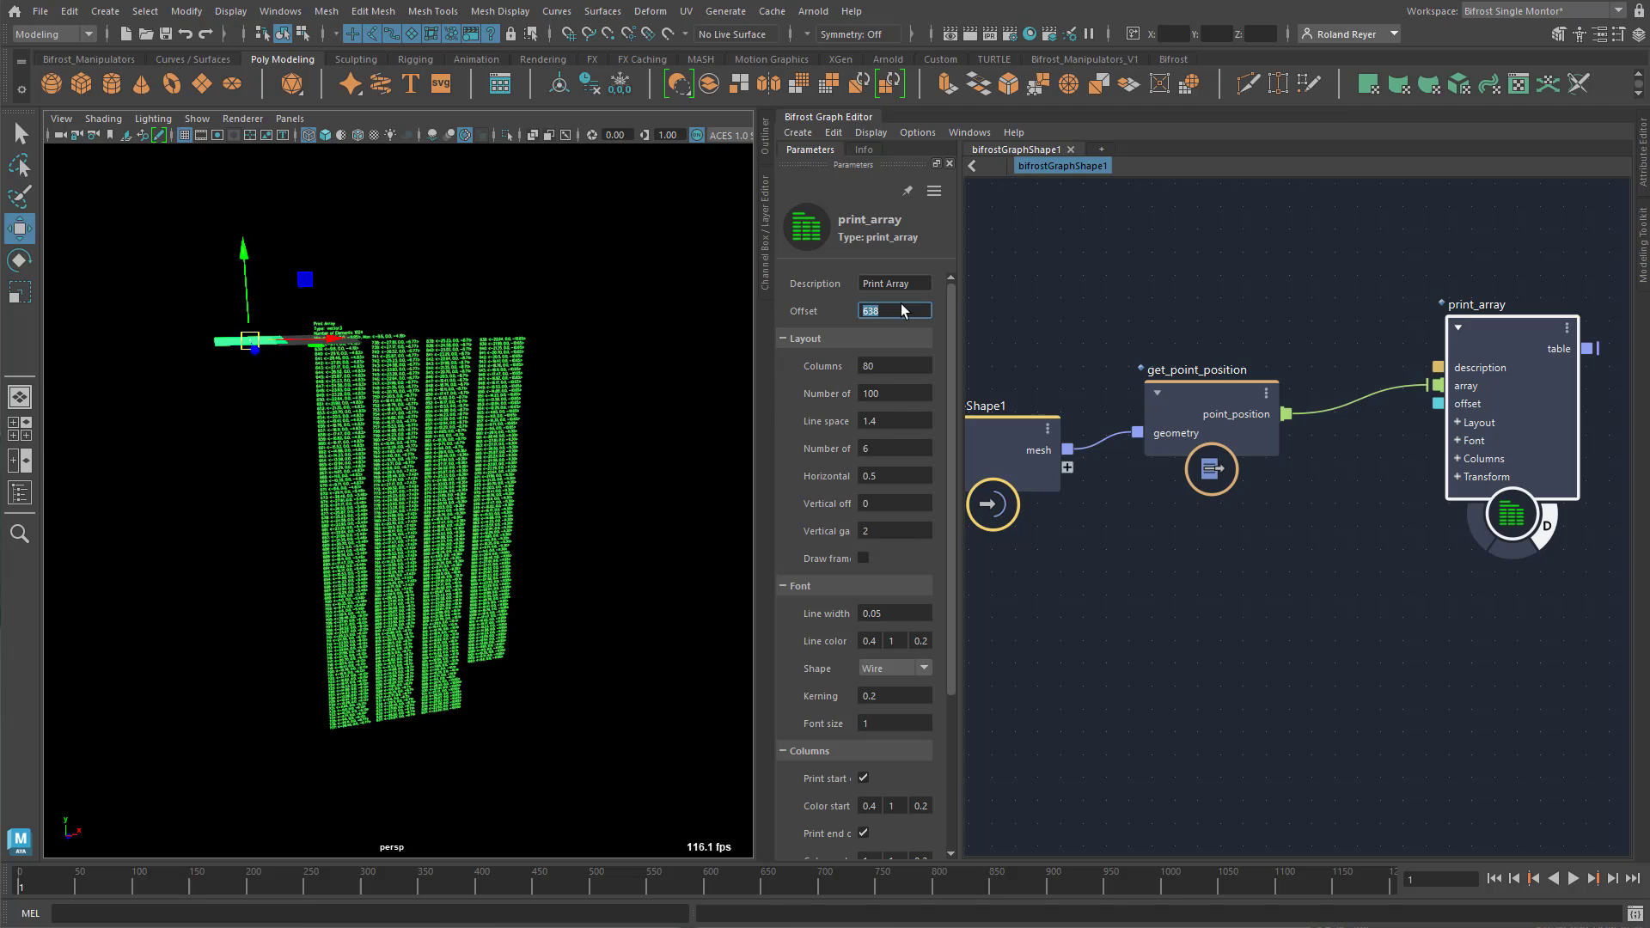
type("600")
key("Return")
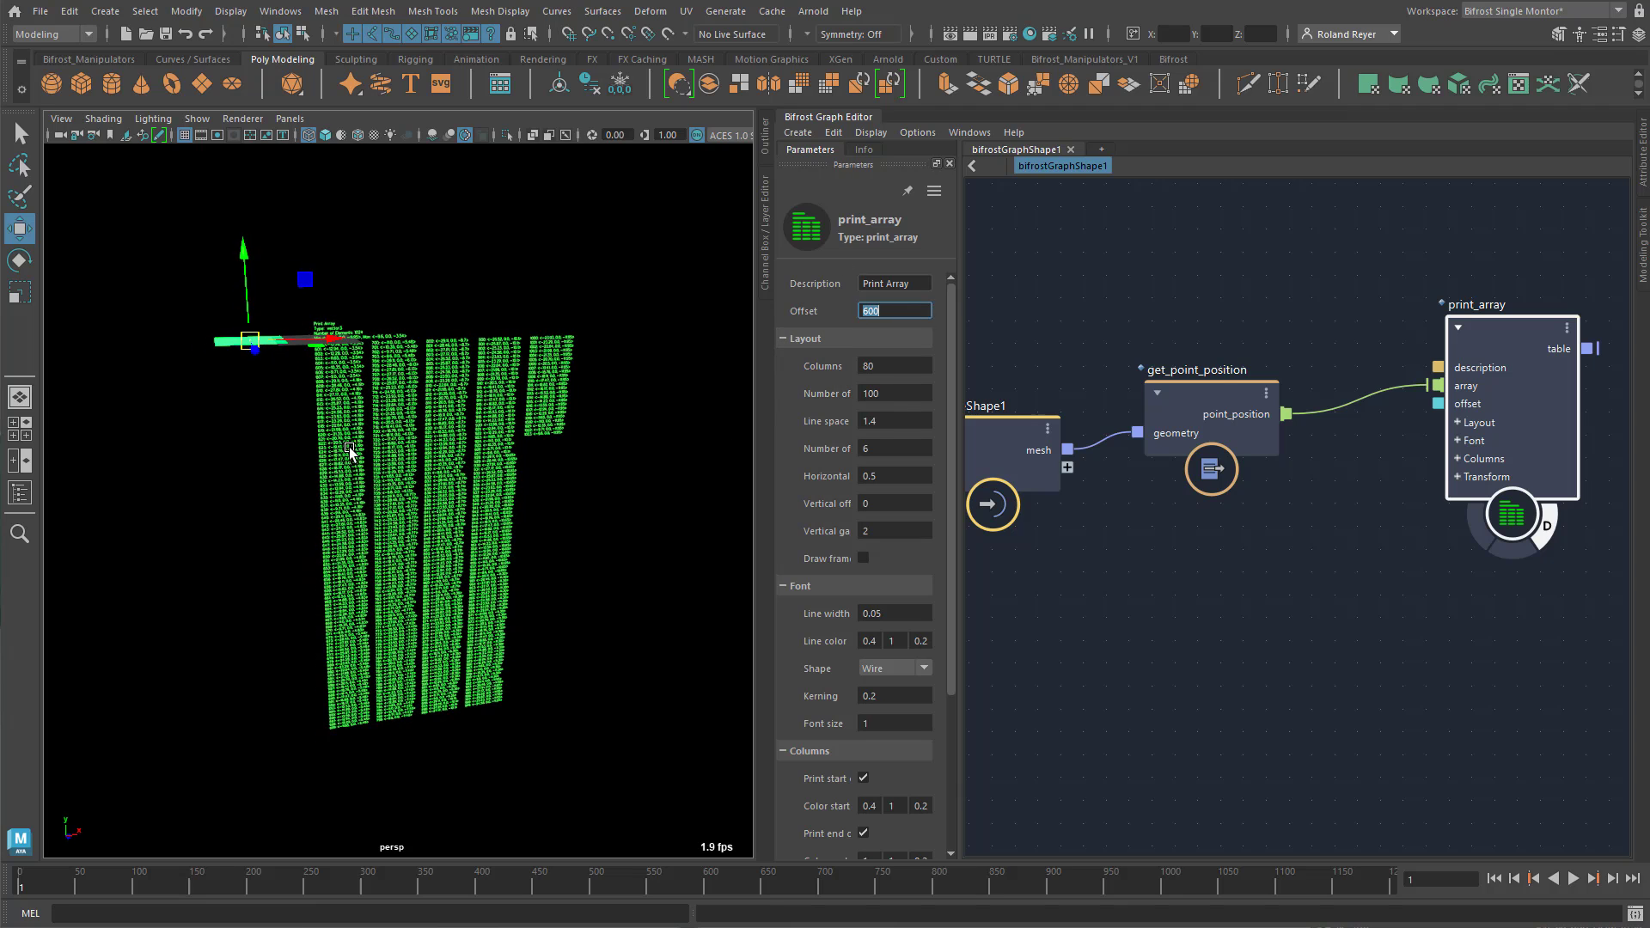
Examine the point positions listed from index 600 onward, checking the header, first rows and overall column layout
left_click_drag(353, 449, 405, 538, "alt")
right_click_drag(404, 538, 559, 508, "alt")
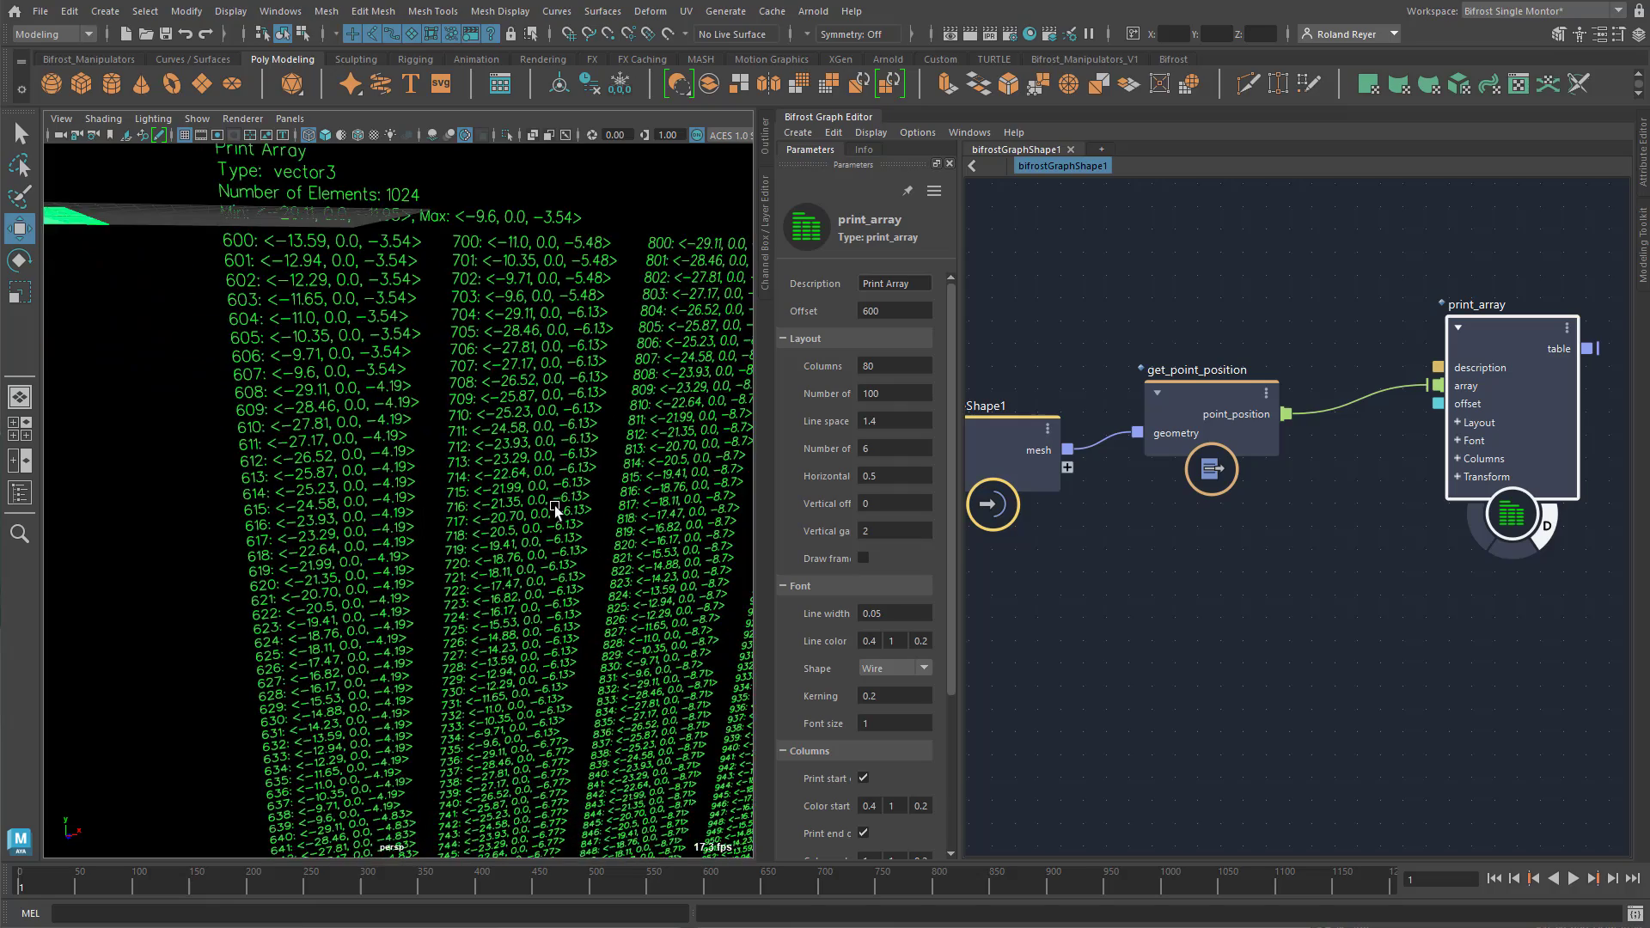
left_click_drag(420, 414, 445, 397, "alt")
middle_click_drag(444, 396, 412, 385, "alt")
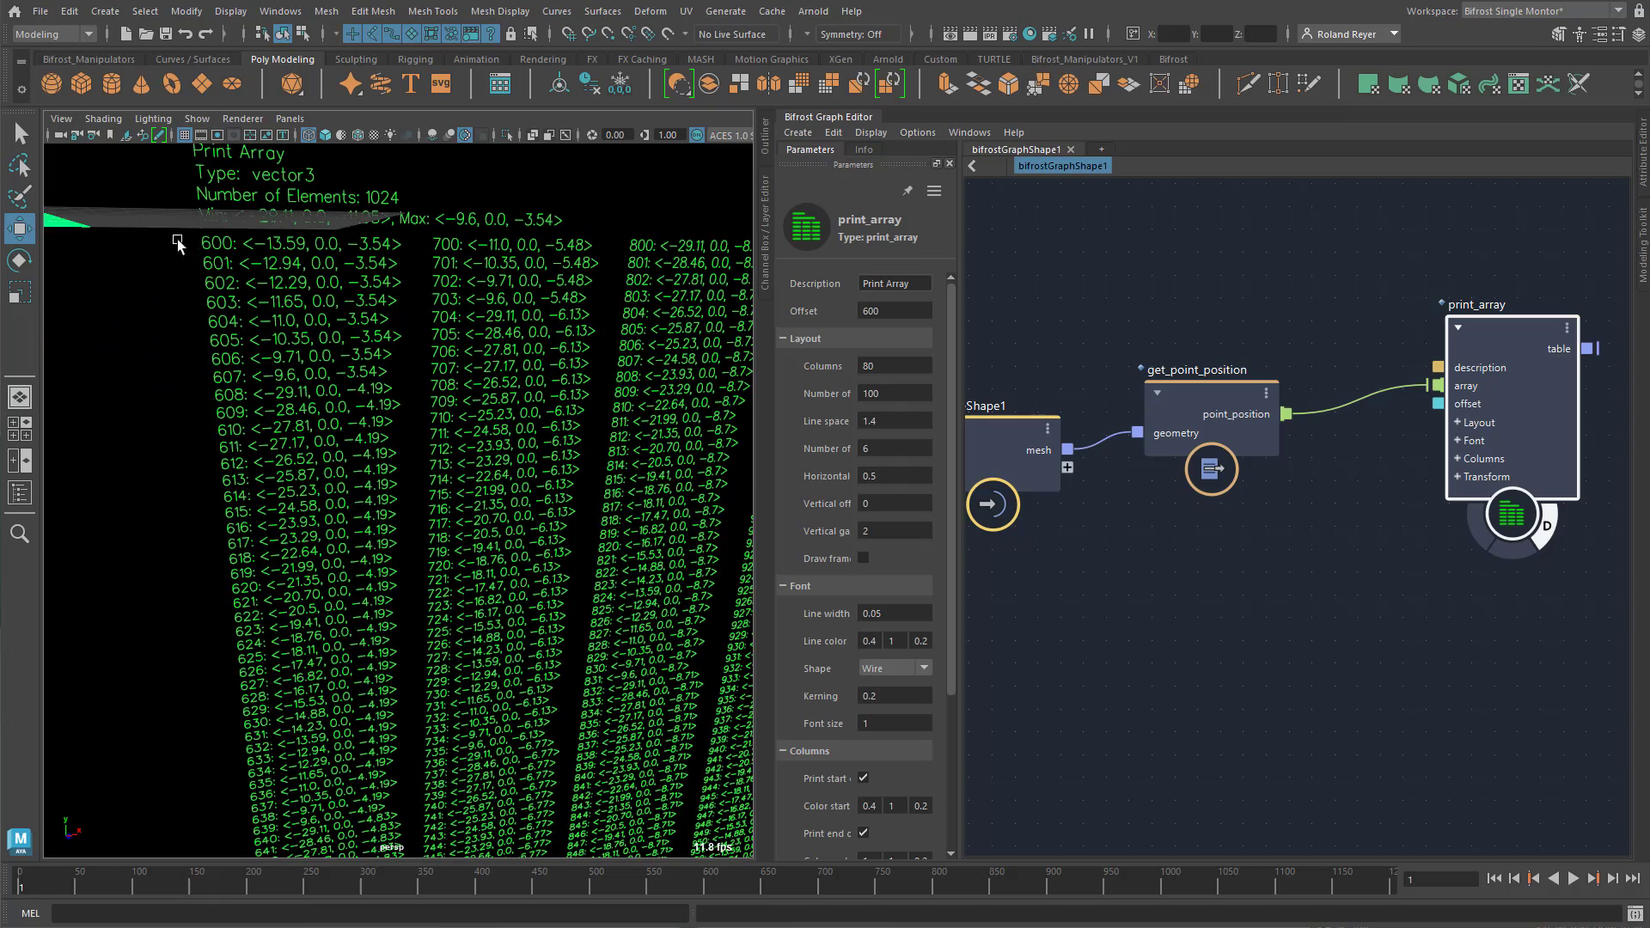
right_click_drag(539, 493, 372, 582, "alt")
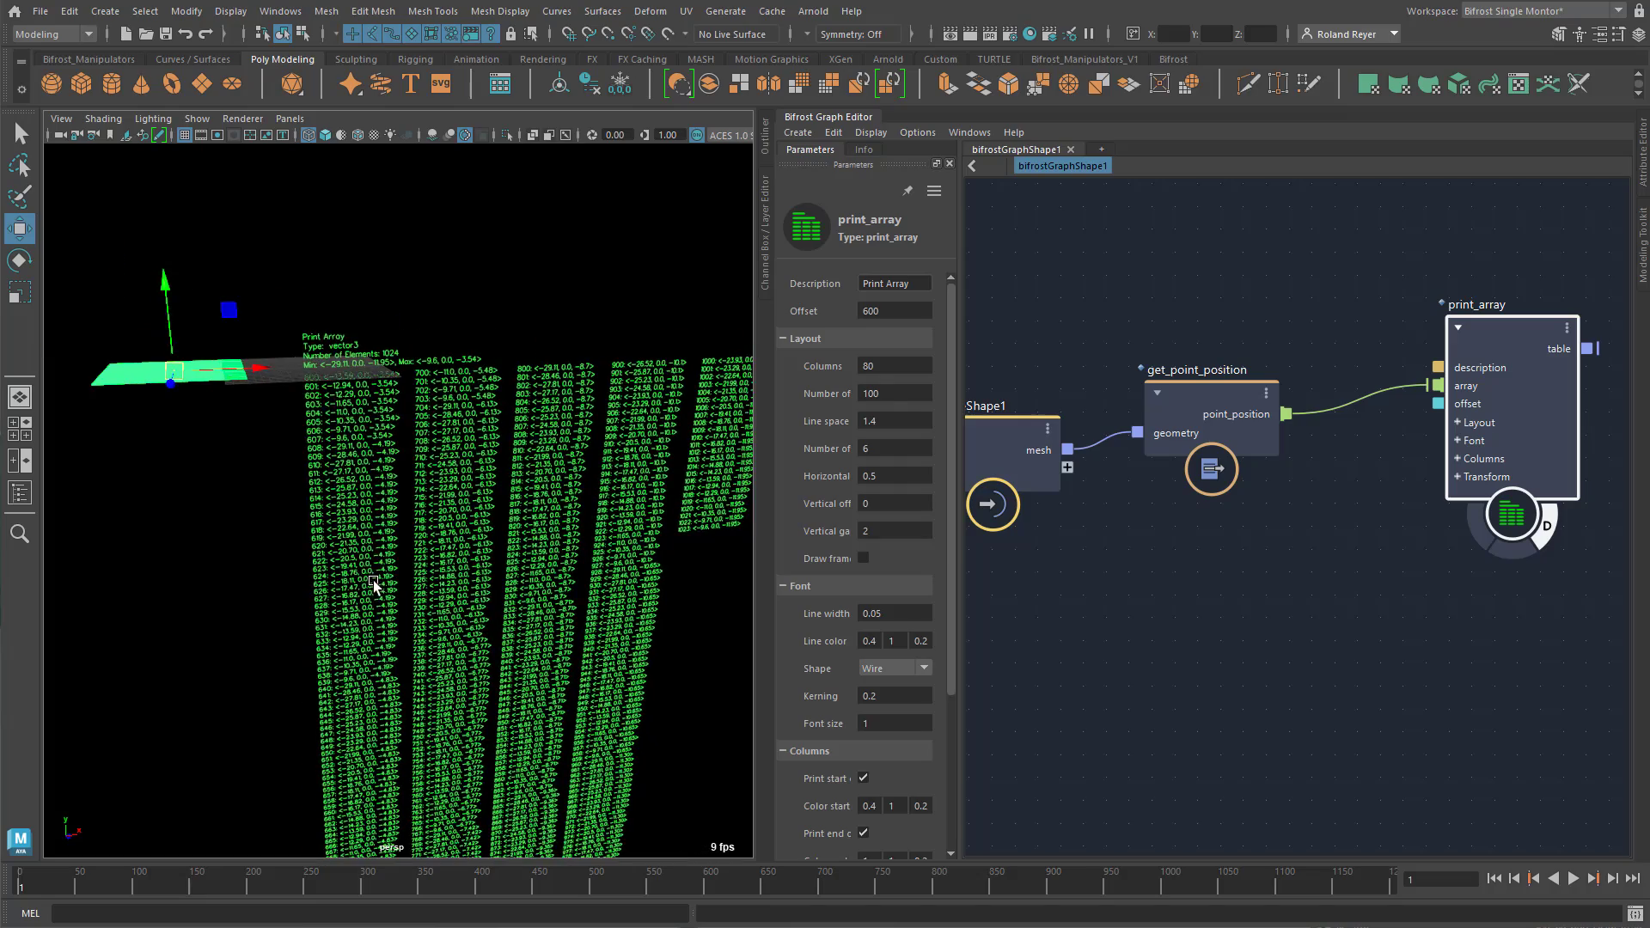
middle_click_drag(372, 580, 329, 373, "alt")
right_click_drag(523, 423, 430, 432, "alt")
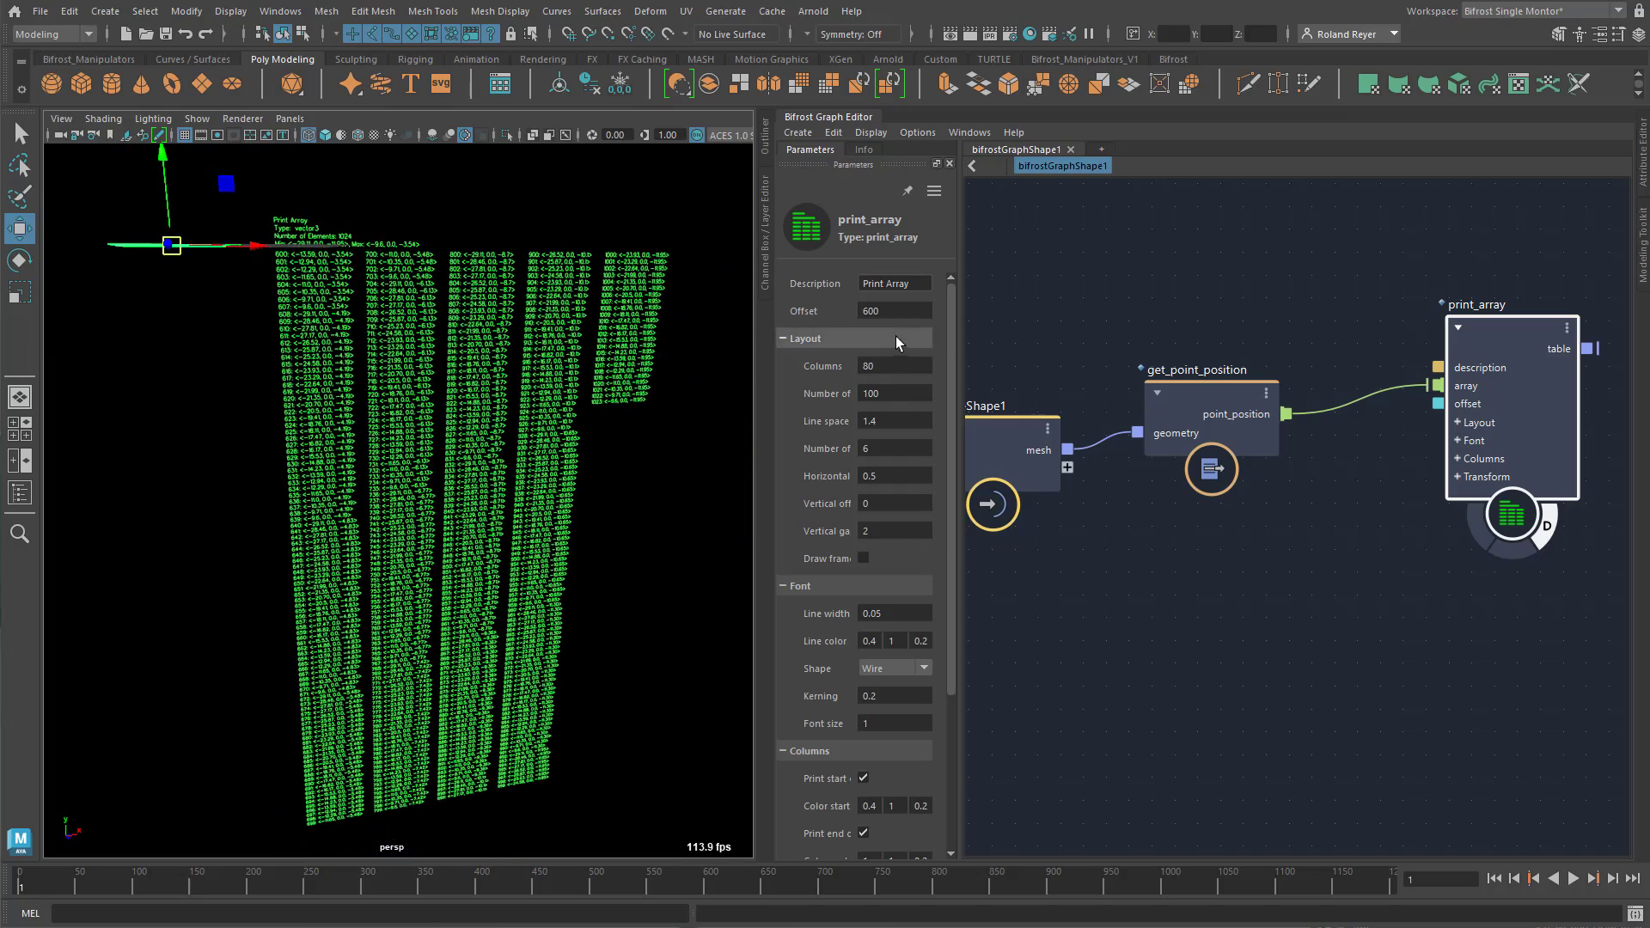
left_click(894, 392)
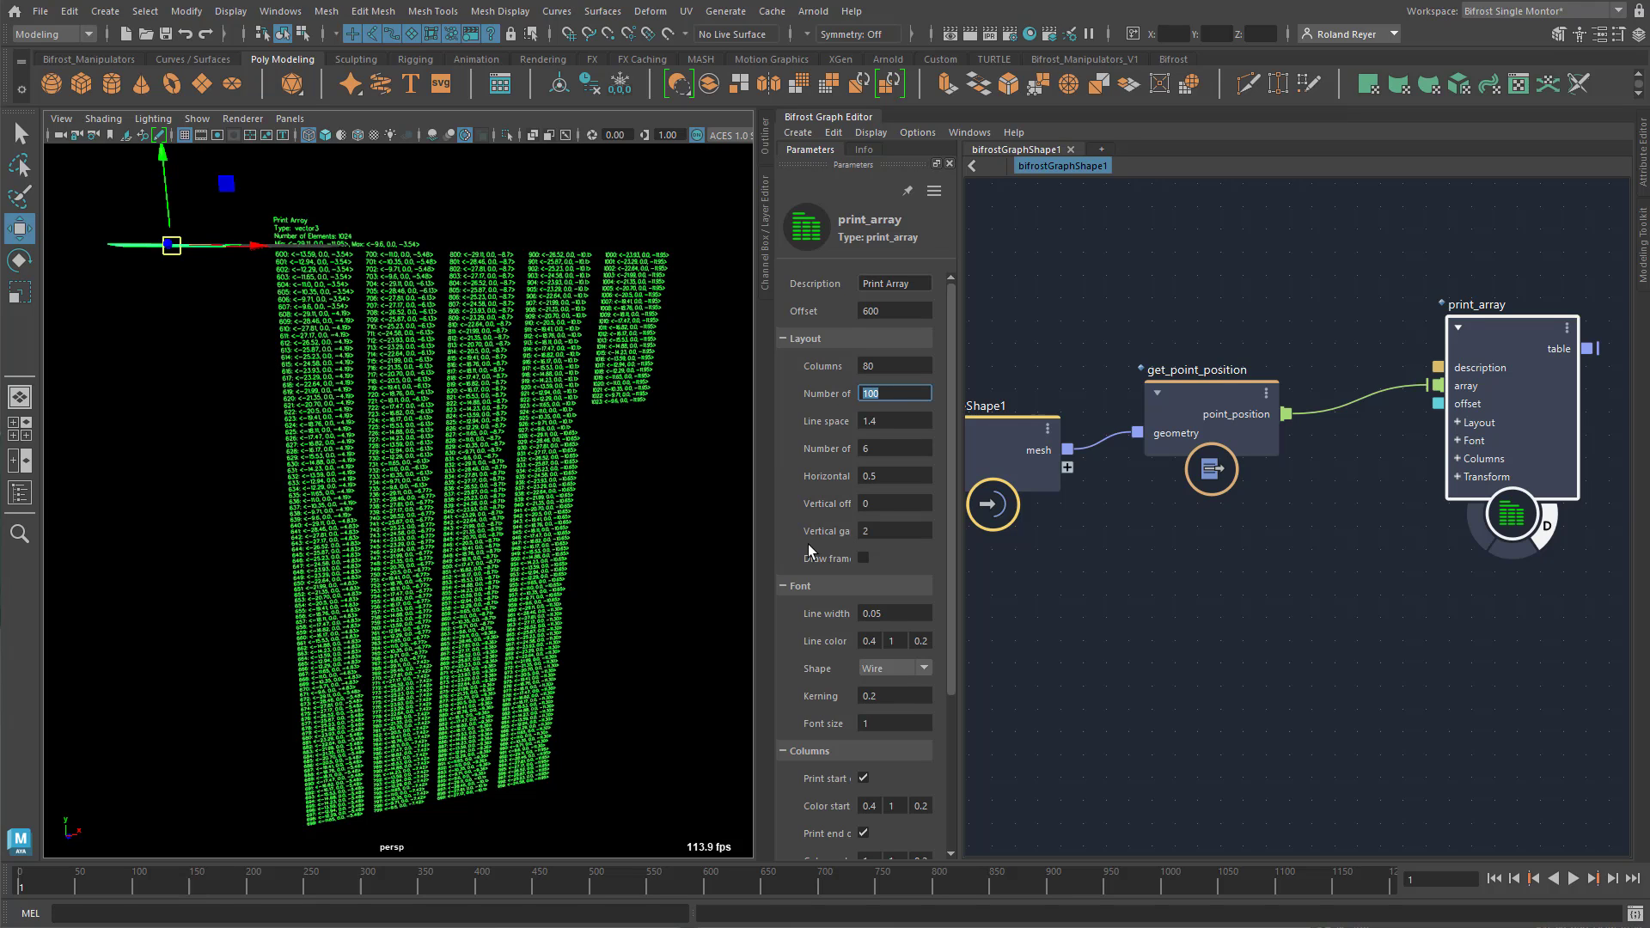
left_click_drag(453, 615, 480, 593, "alt")
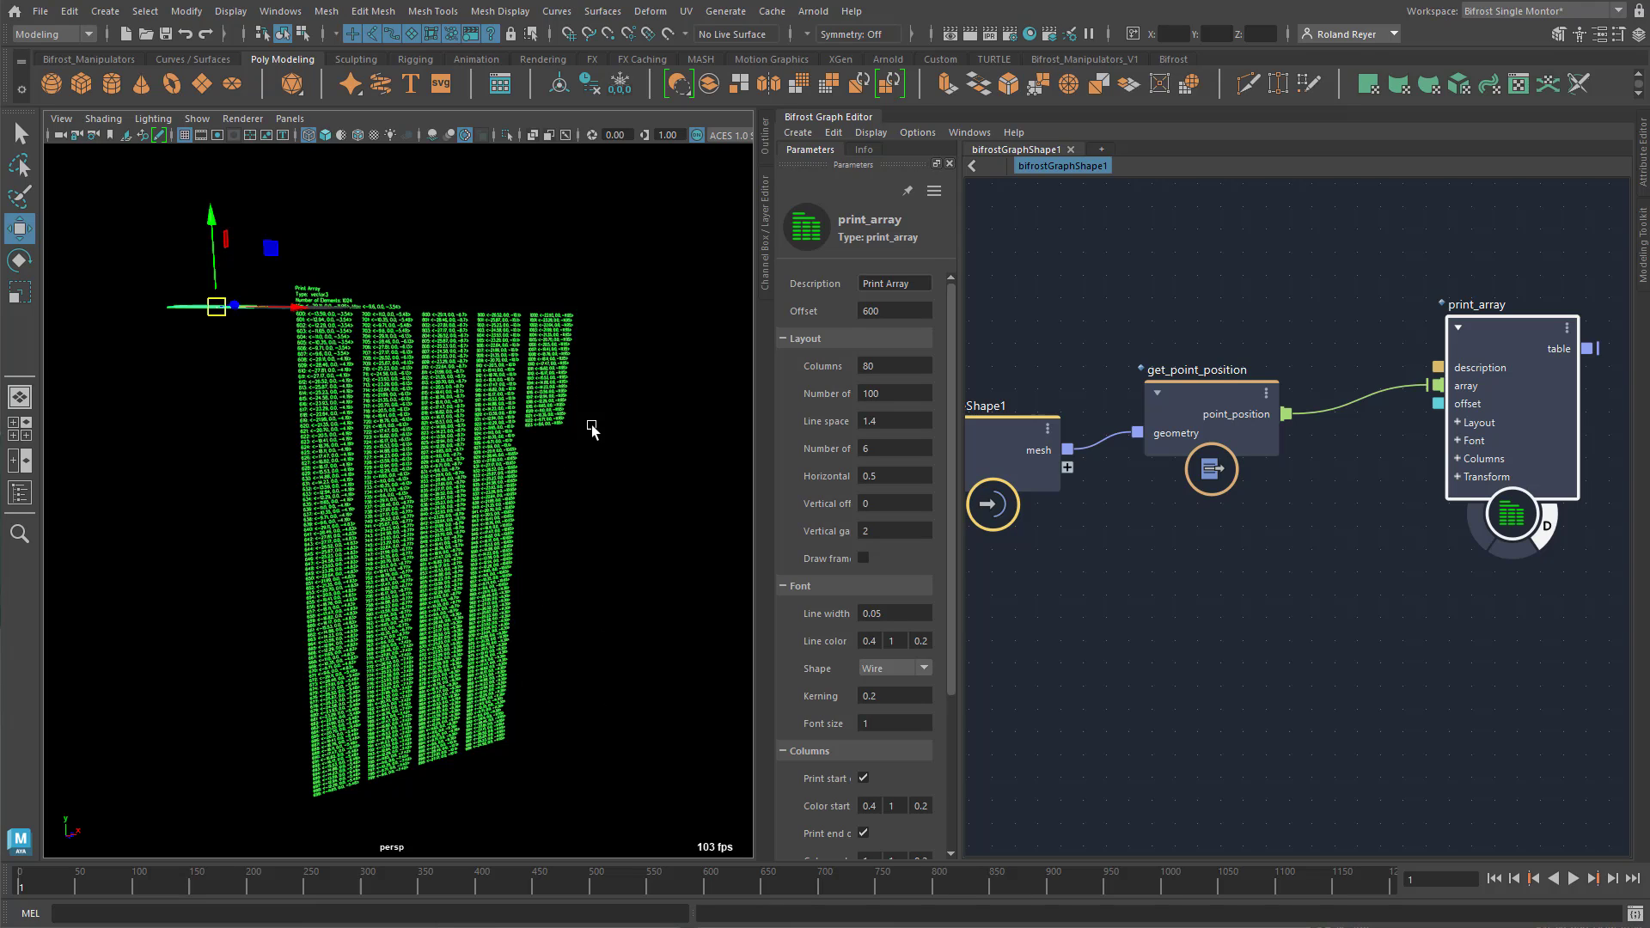
left_click_drag(617, 658, 572, 678, "alt")
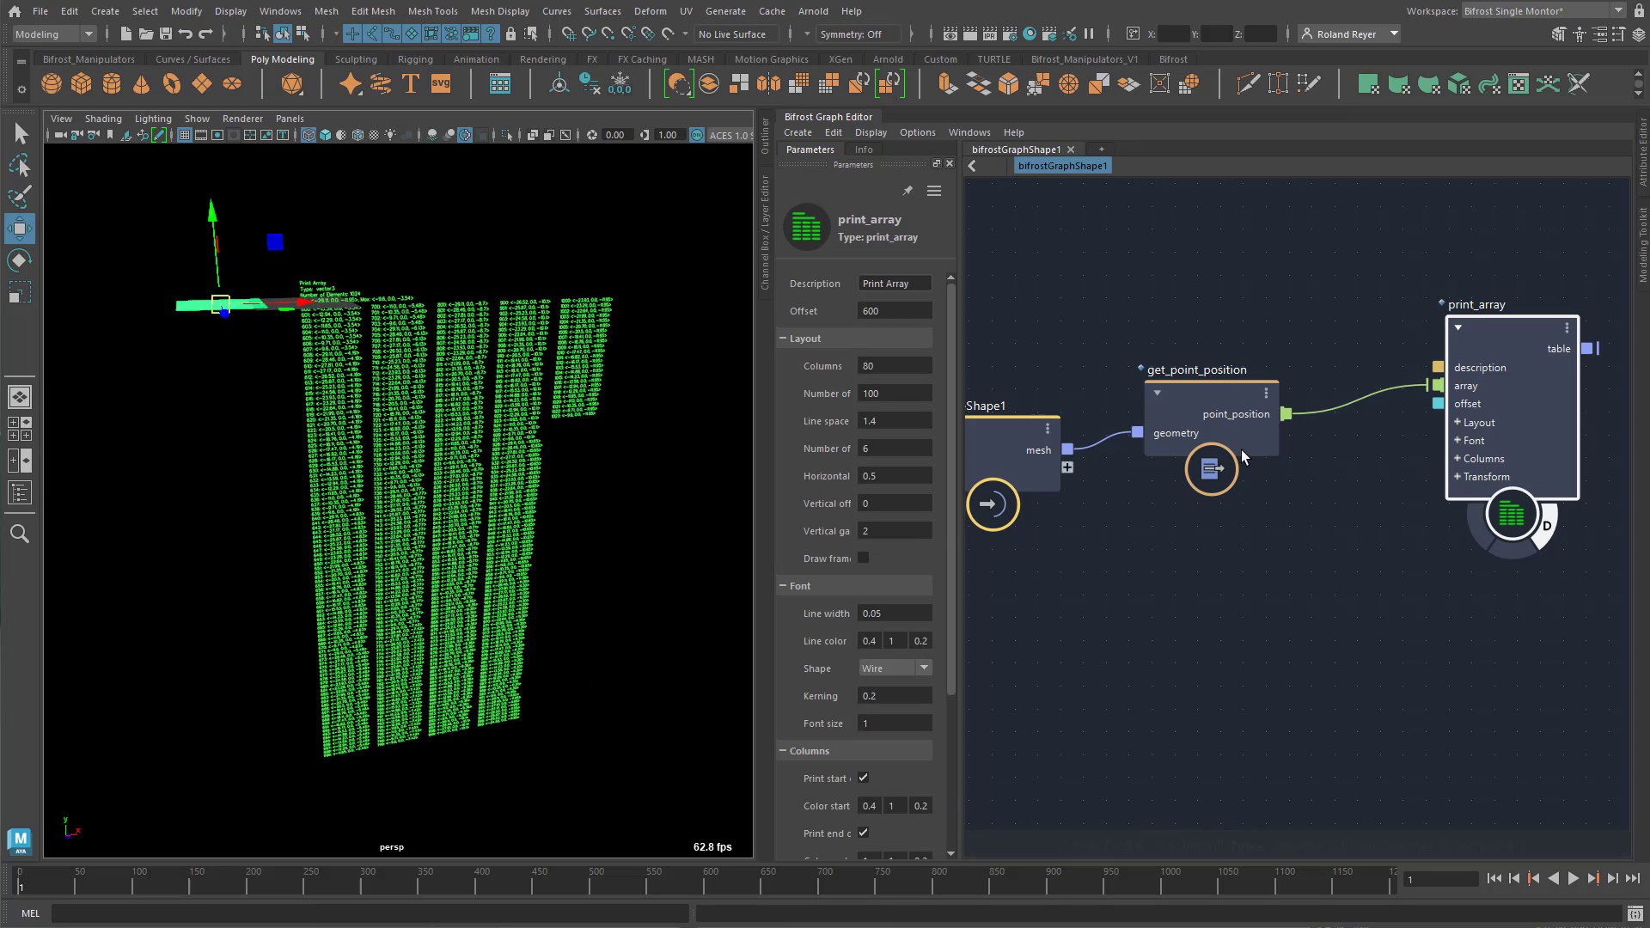
Expand the Transform group on the print_array node to show its transform, translate, rotate and scale inputs
mouse_move(1472, 386)
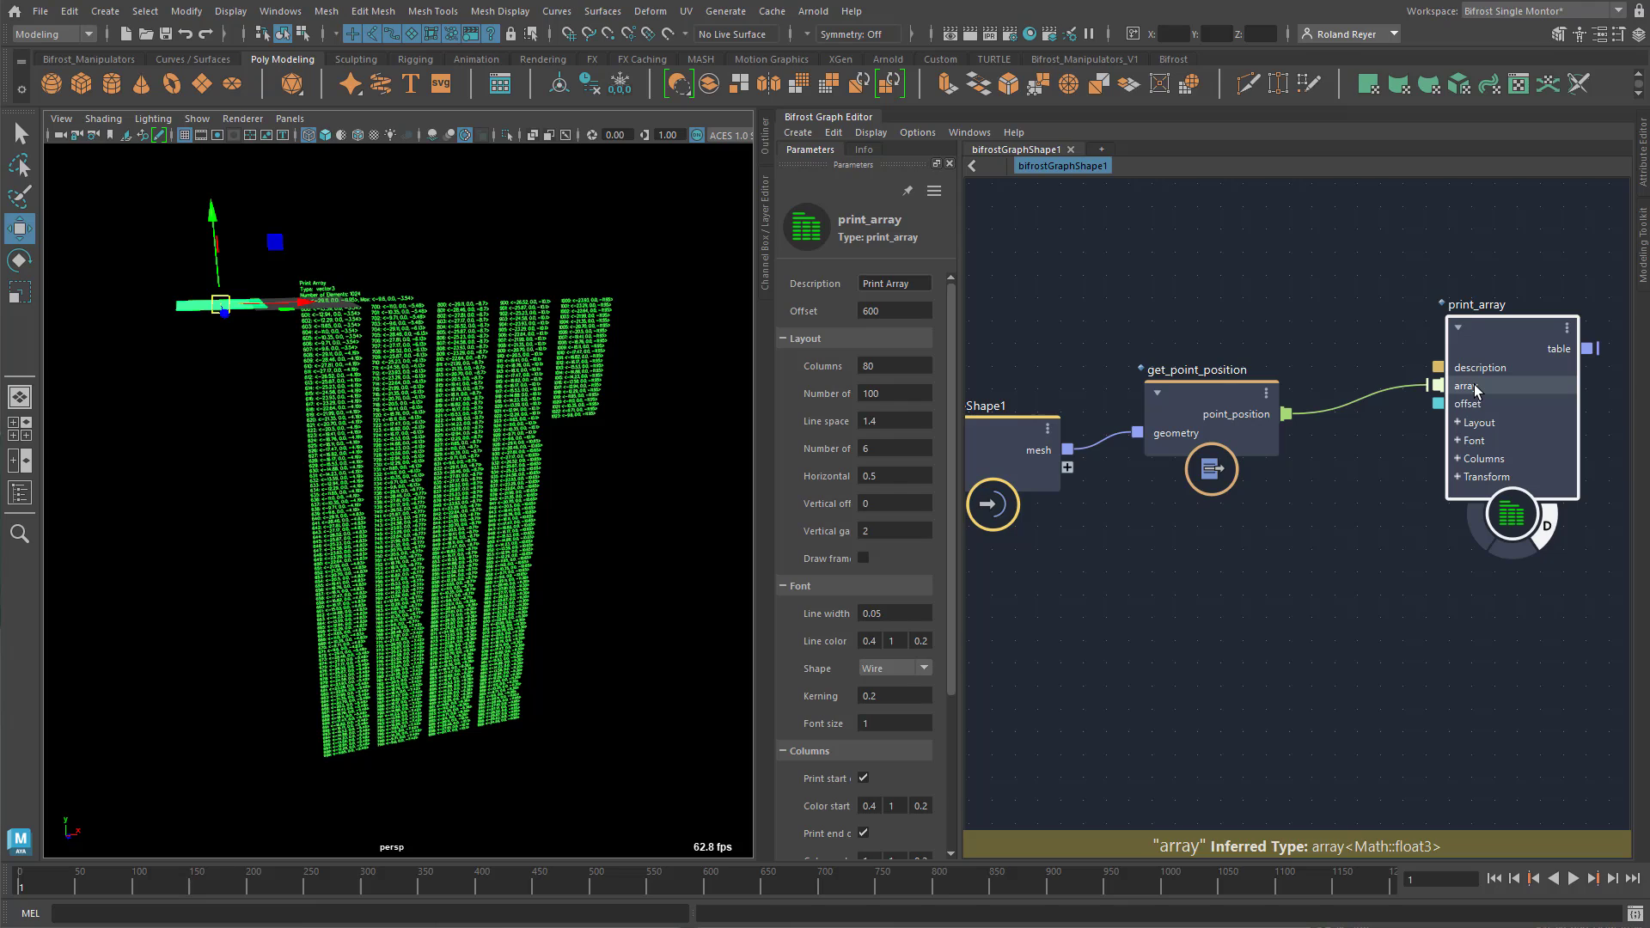
left_click(1457, 477)
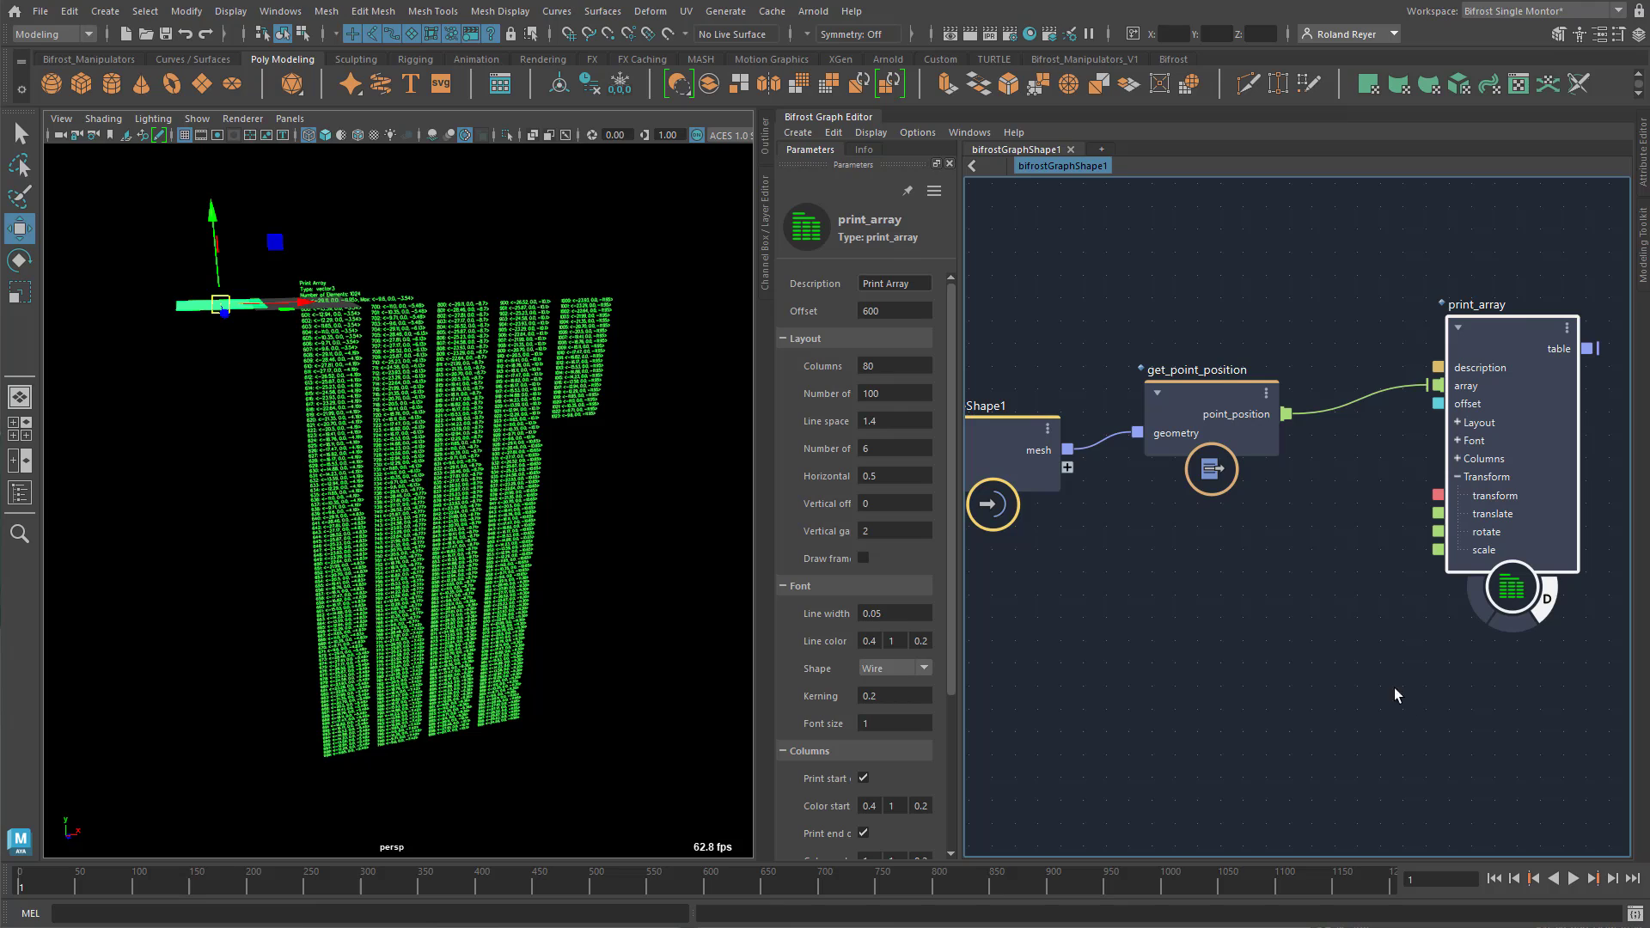
key("a")
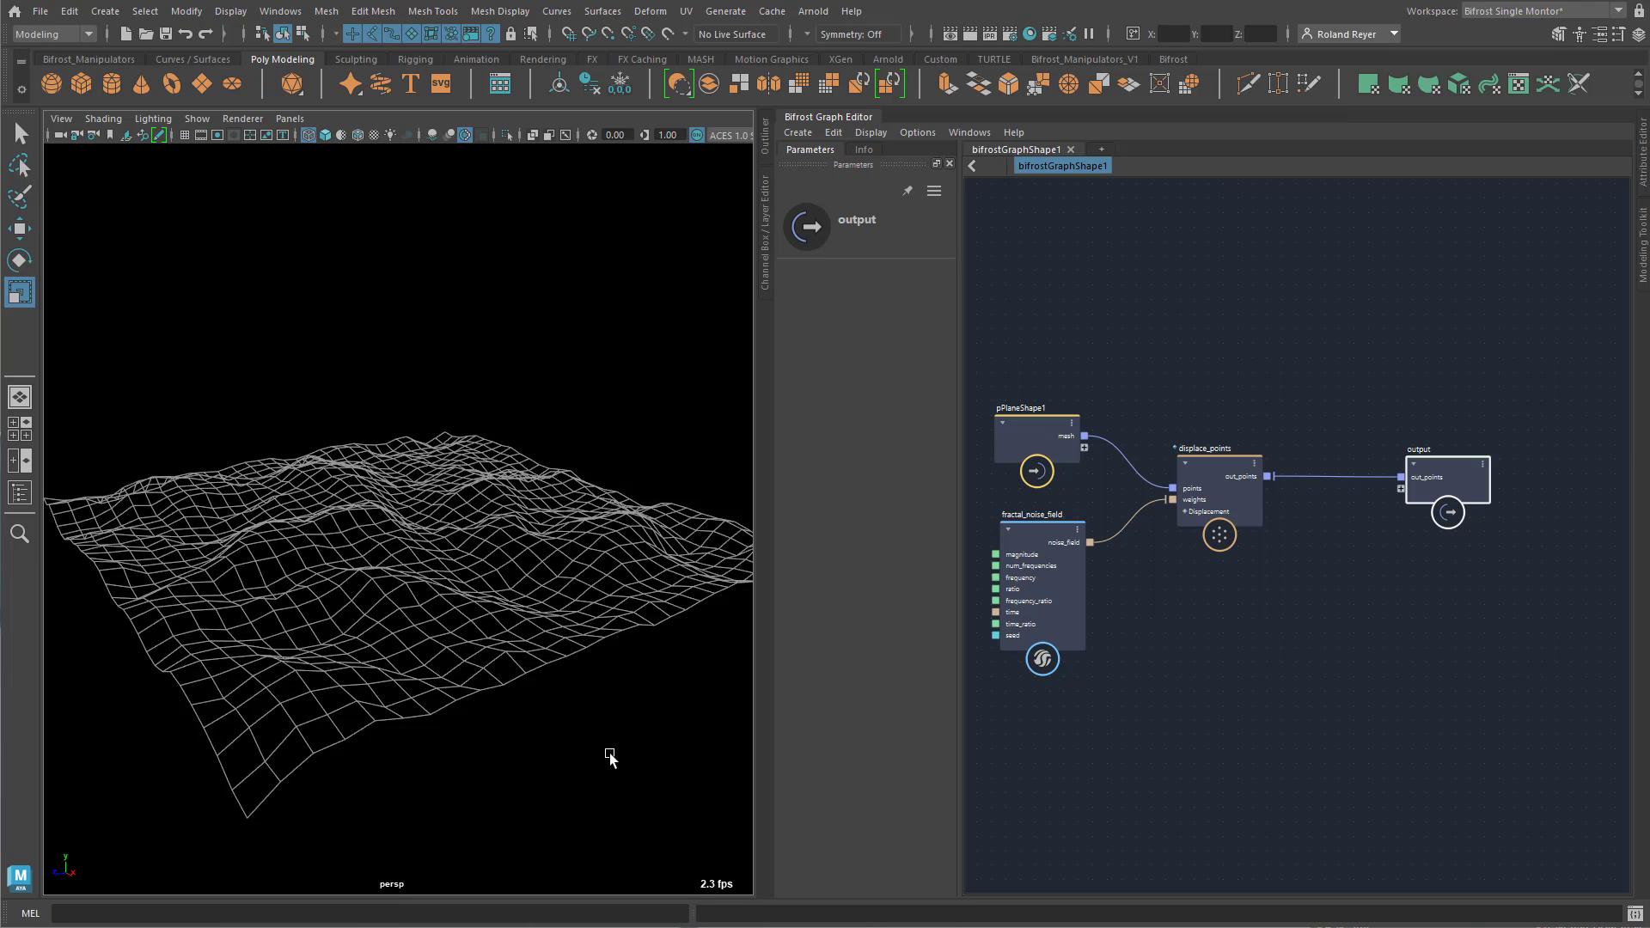
Set the fractal_noise_field node's frequency to 0.13116
left_click(1035, 535)
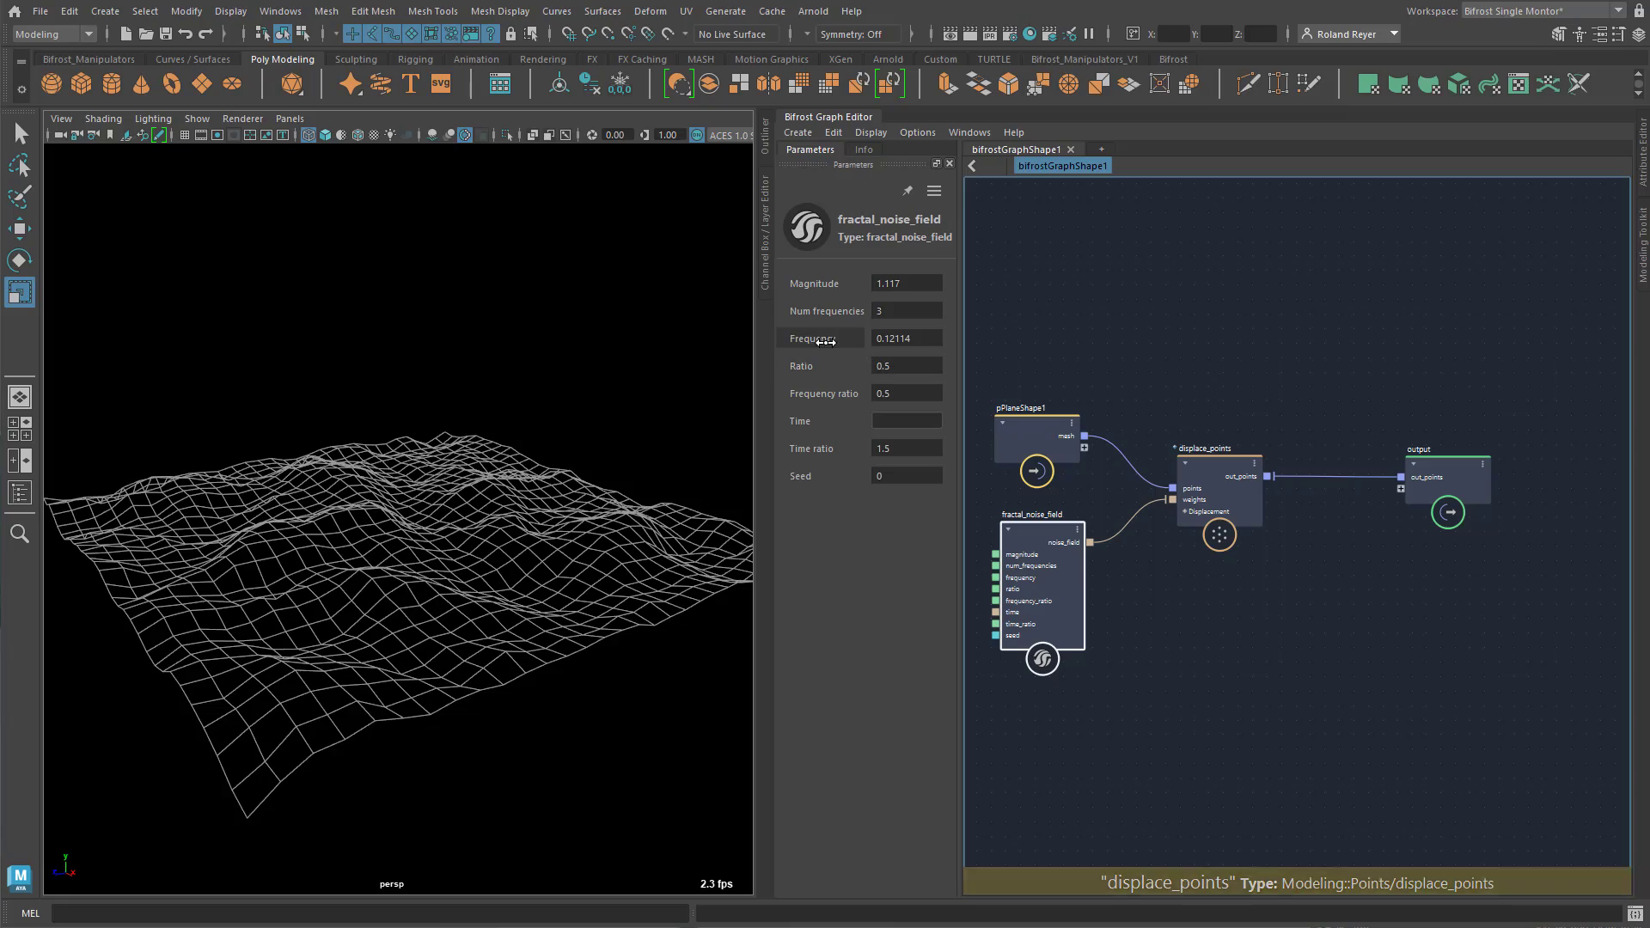
left_click_drag(819, 338, 945, 339)
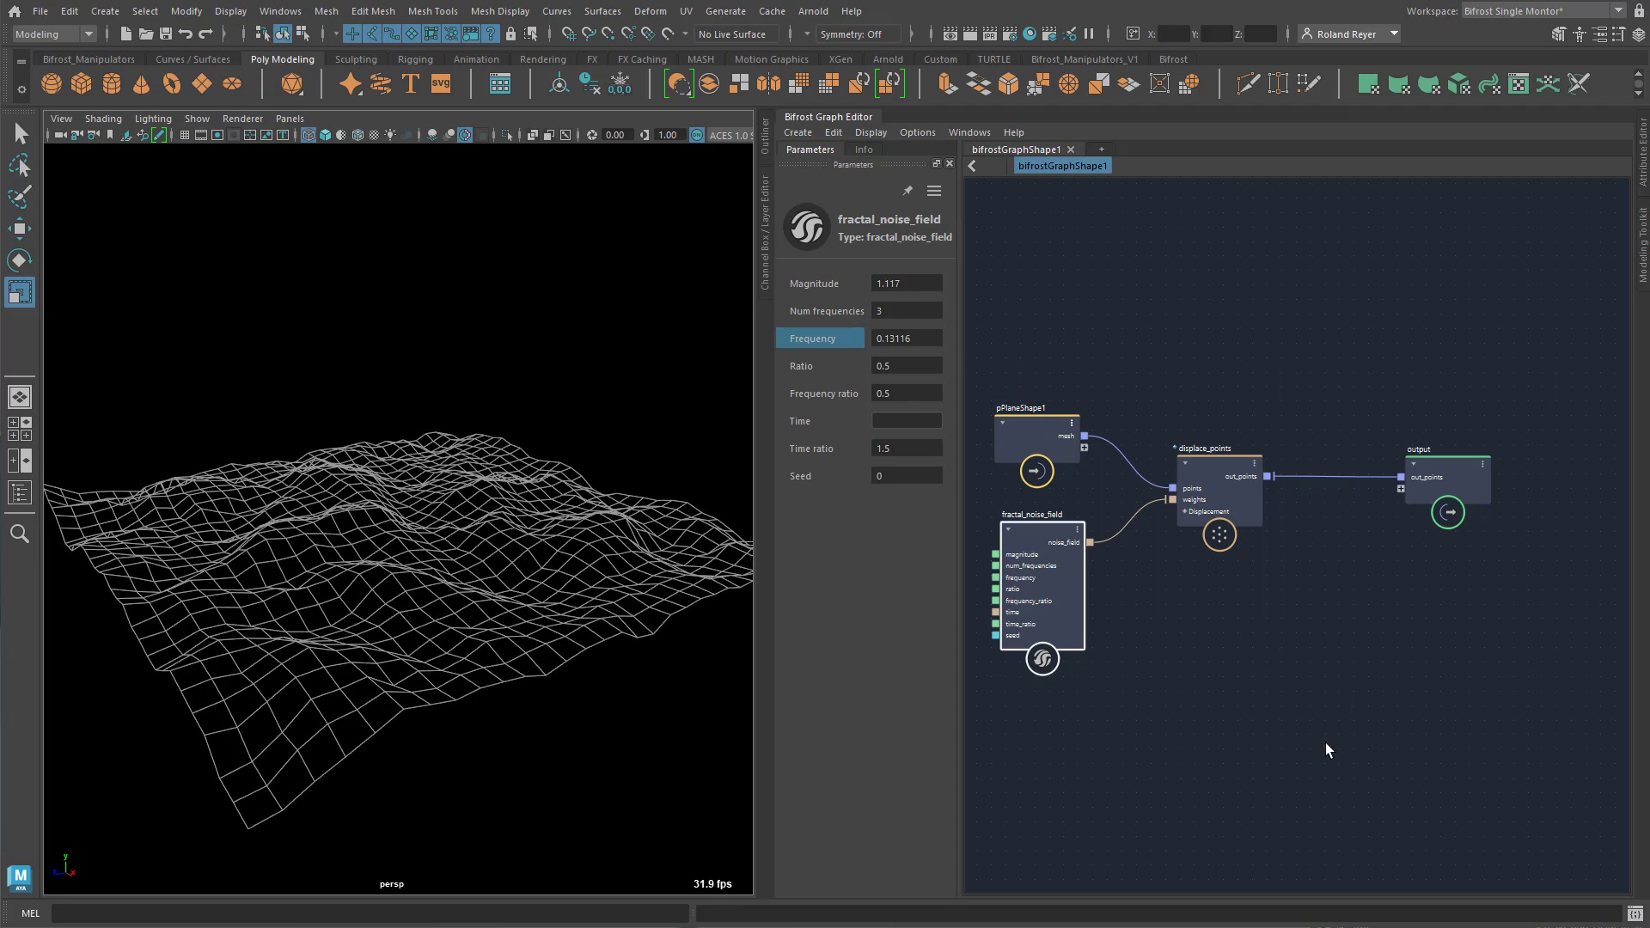
Move the output node farther from displace_points and add a print_points node below the connection between them
left_click_drag(1415, 479, 1550, 477)
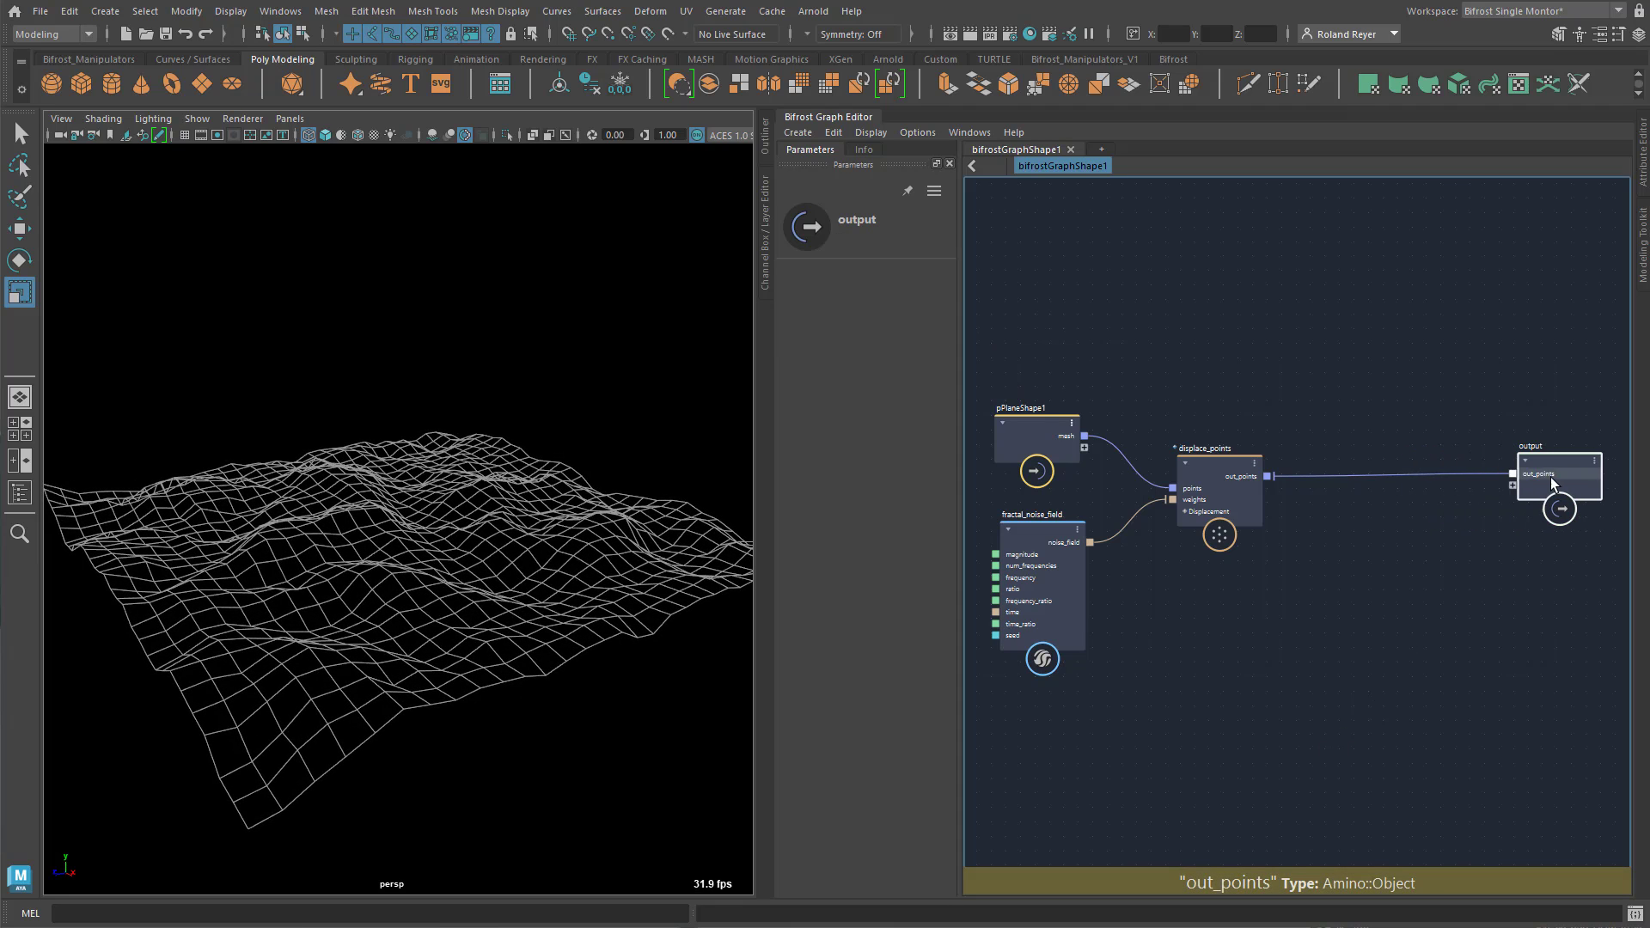
left_click(1382, 611)
key("Tab")
left_click(1378, 587)
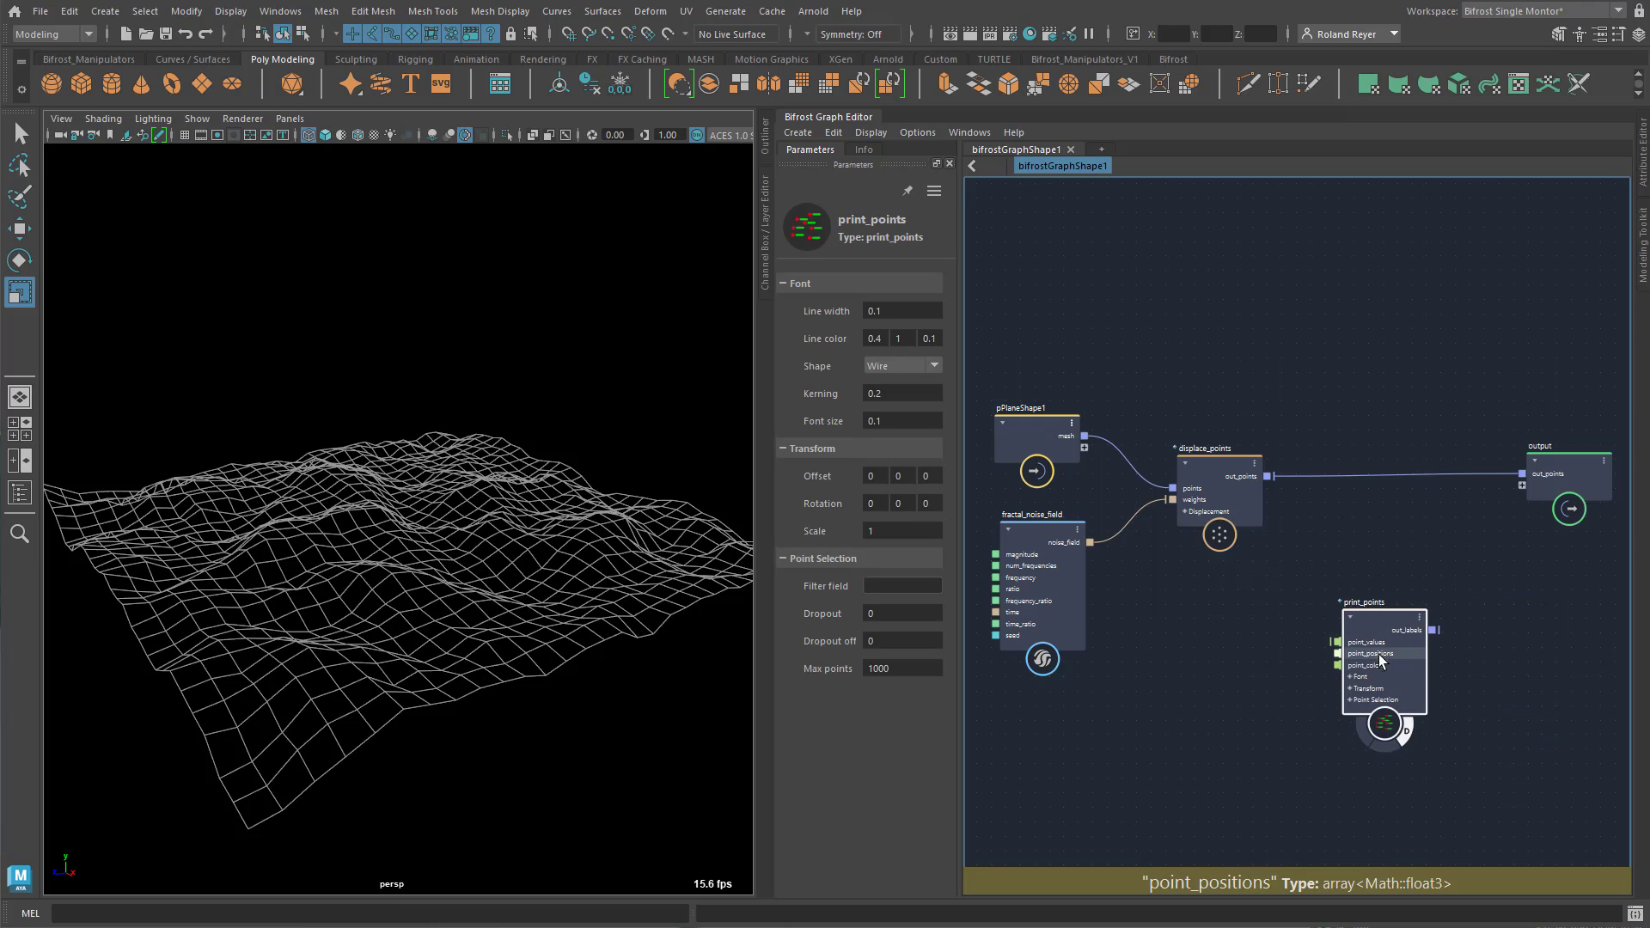
left_click_drag(1377, 654, 1433, 604)
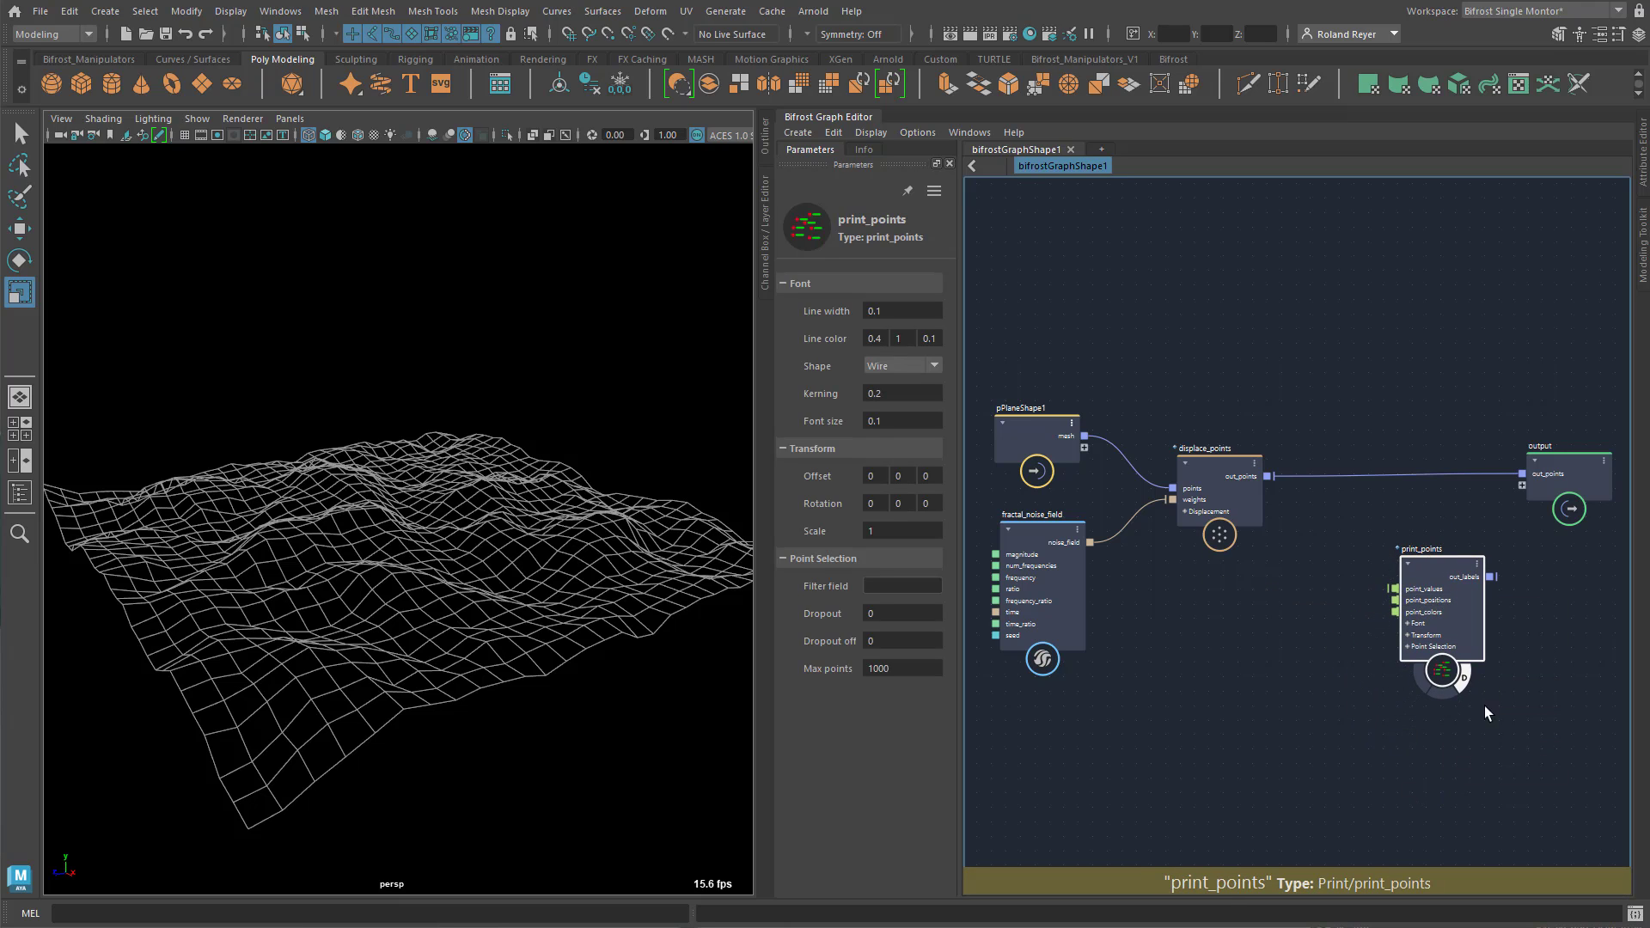
middle_click_drag(1264, 751, 1241, 734)
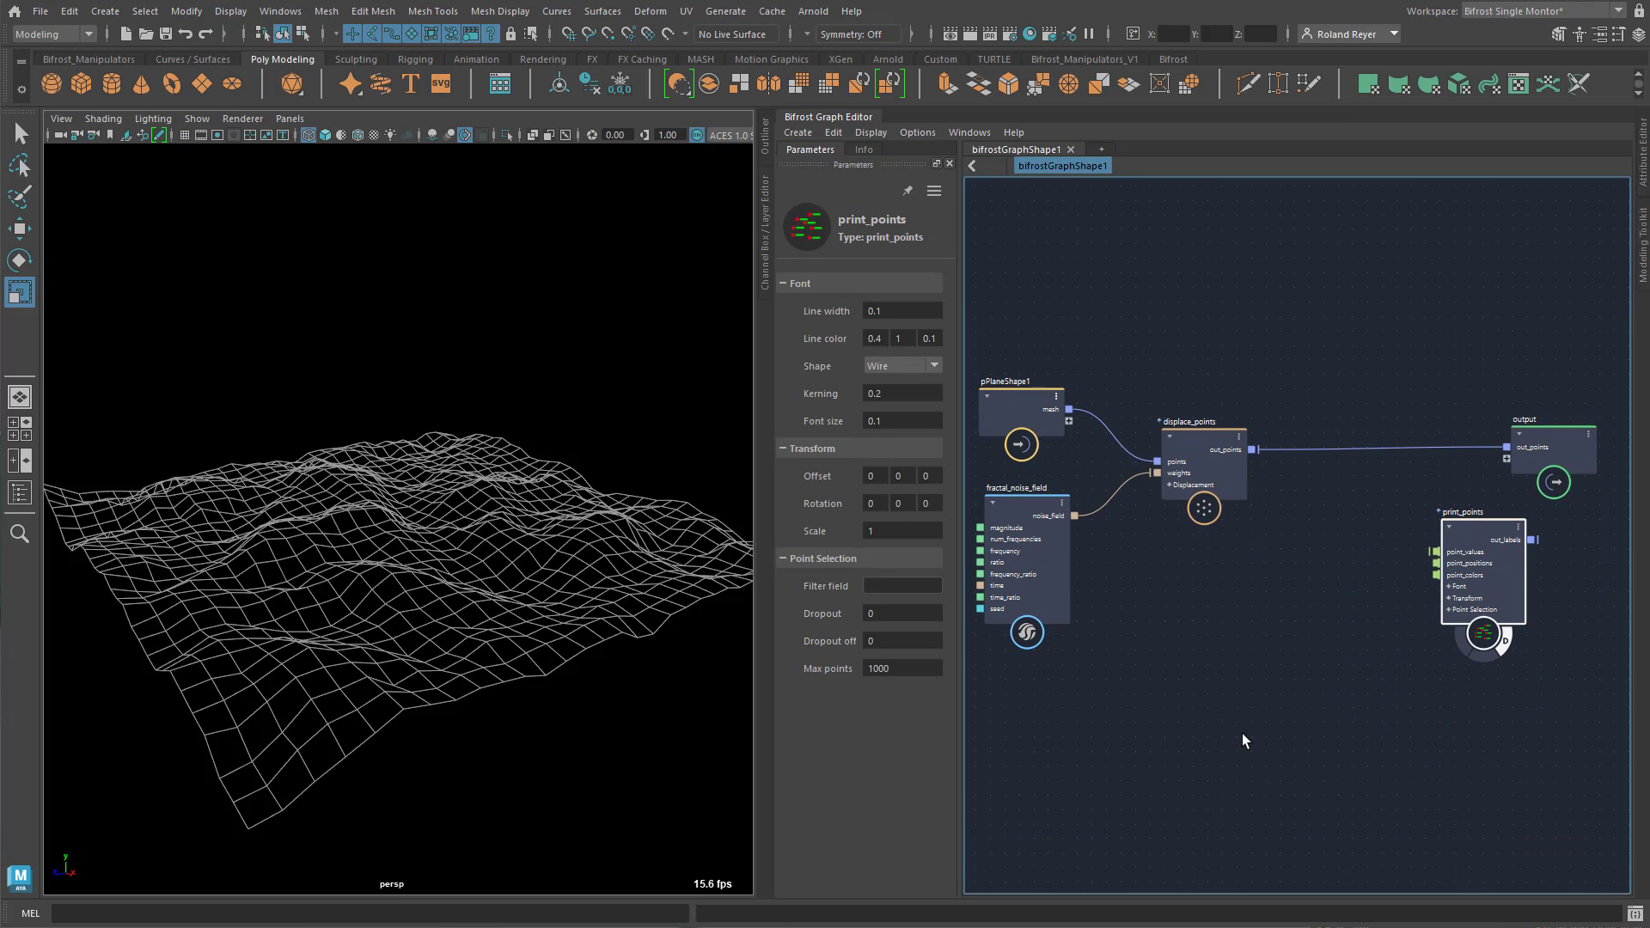
right_click(1256, 713)
left_click(1265, 616)
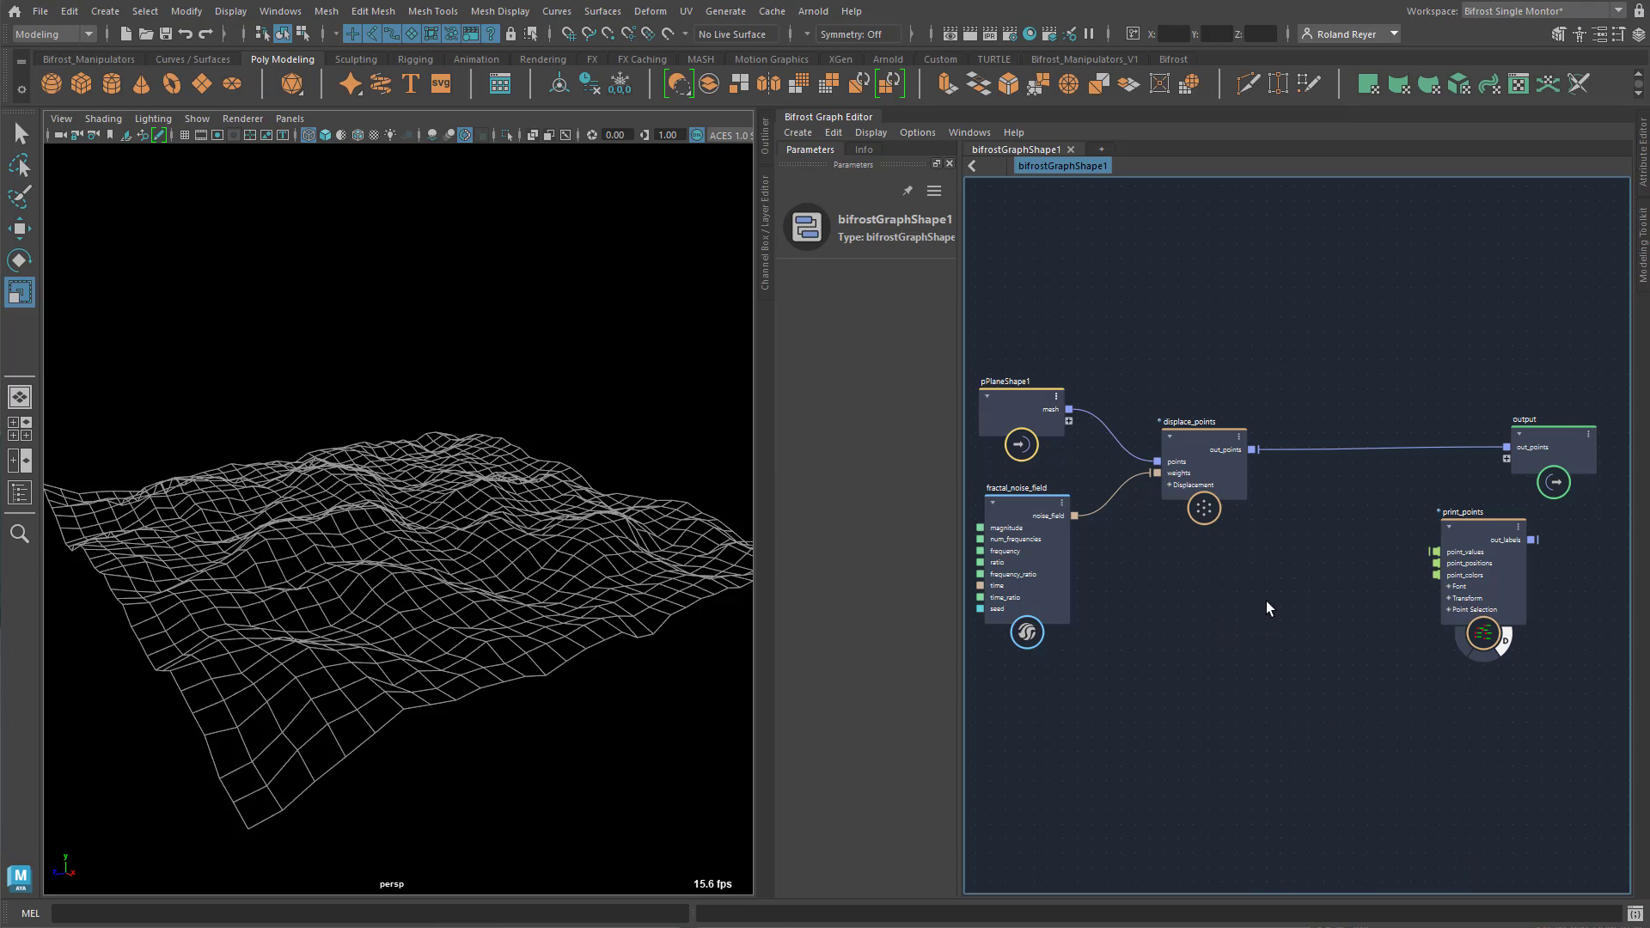
Add a get_point_position node fed by displace_points' out_points and place it in front of print_points
left_click_drag(1251, 450, 1249, 662)
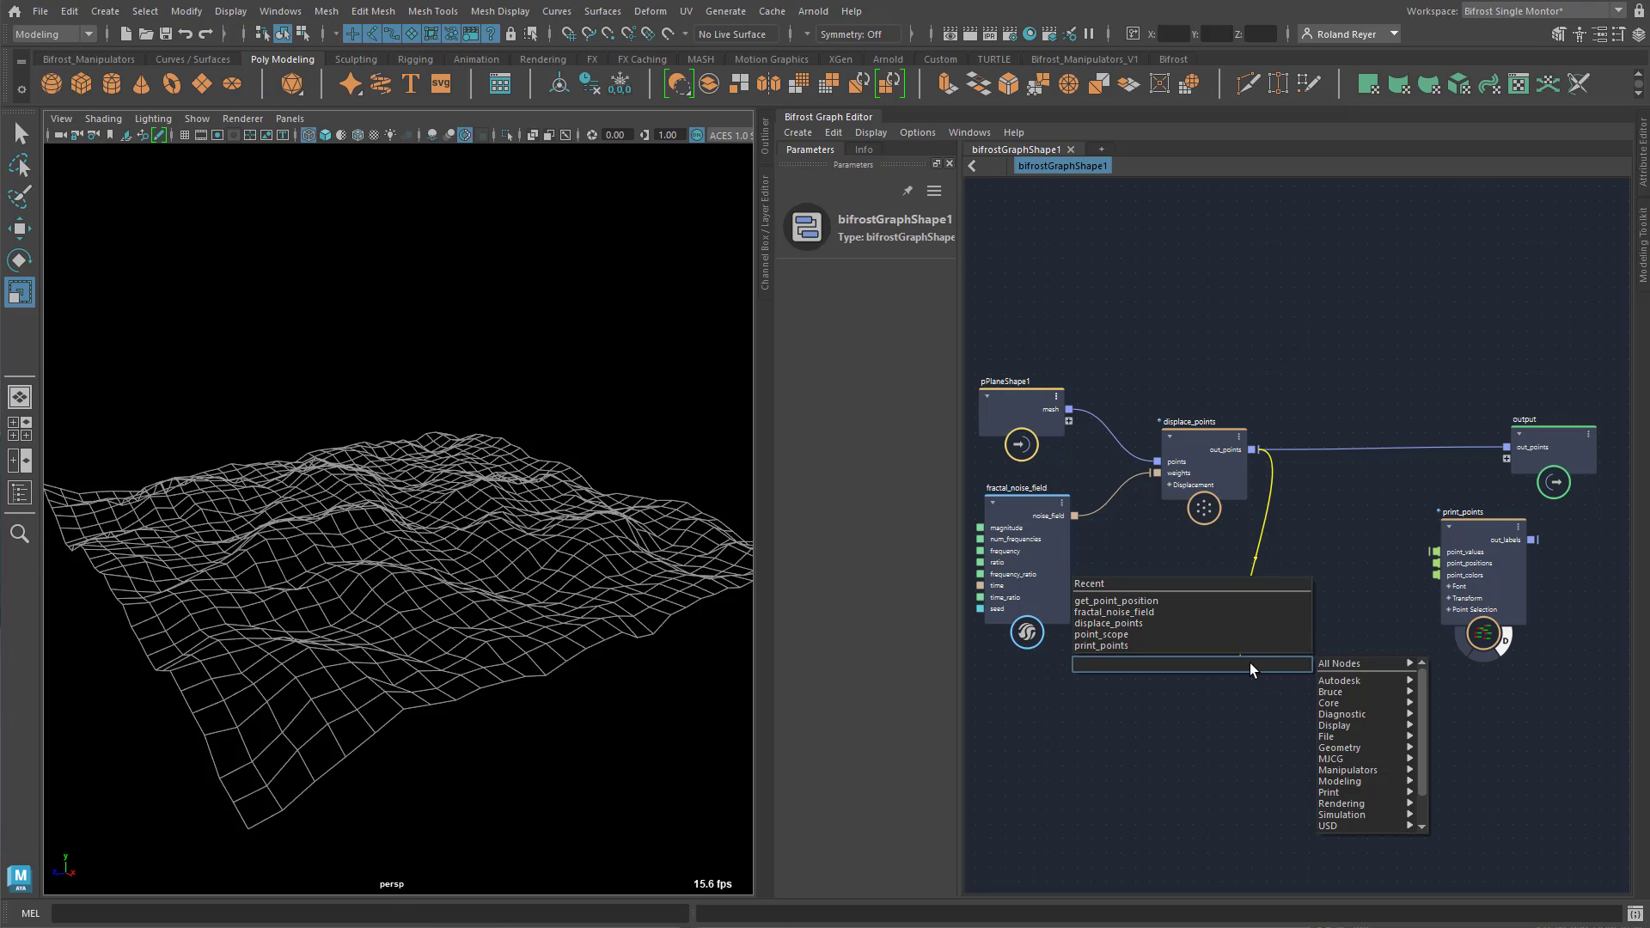
type("get_po")
key("Return")
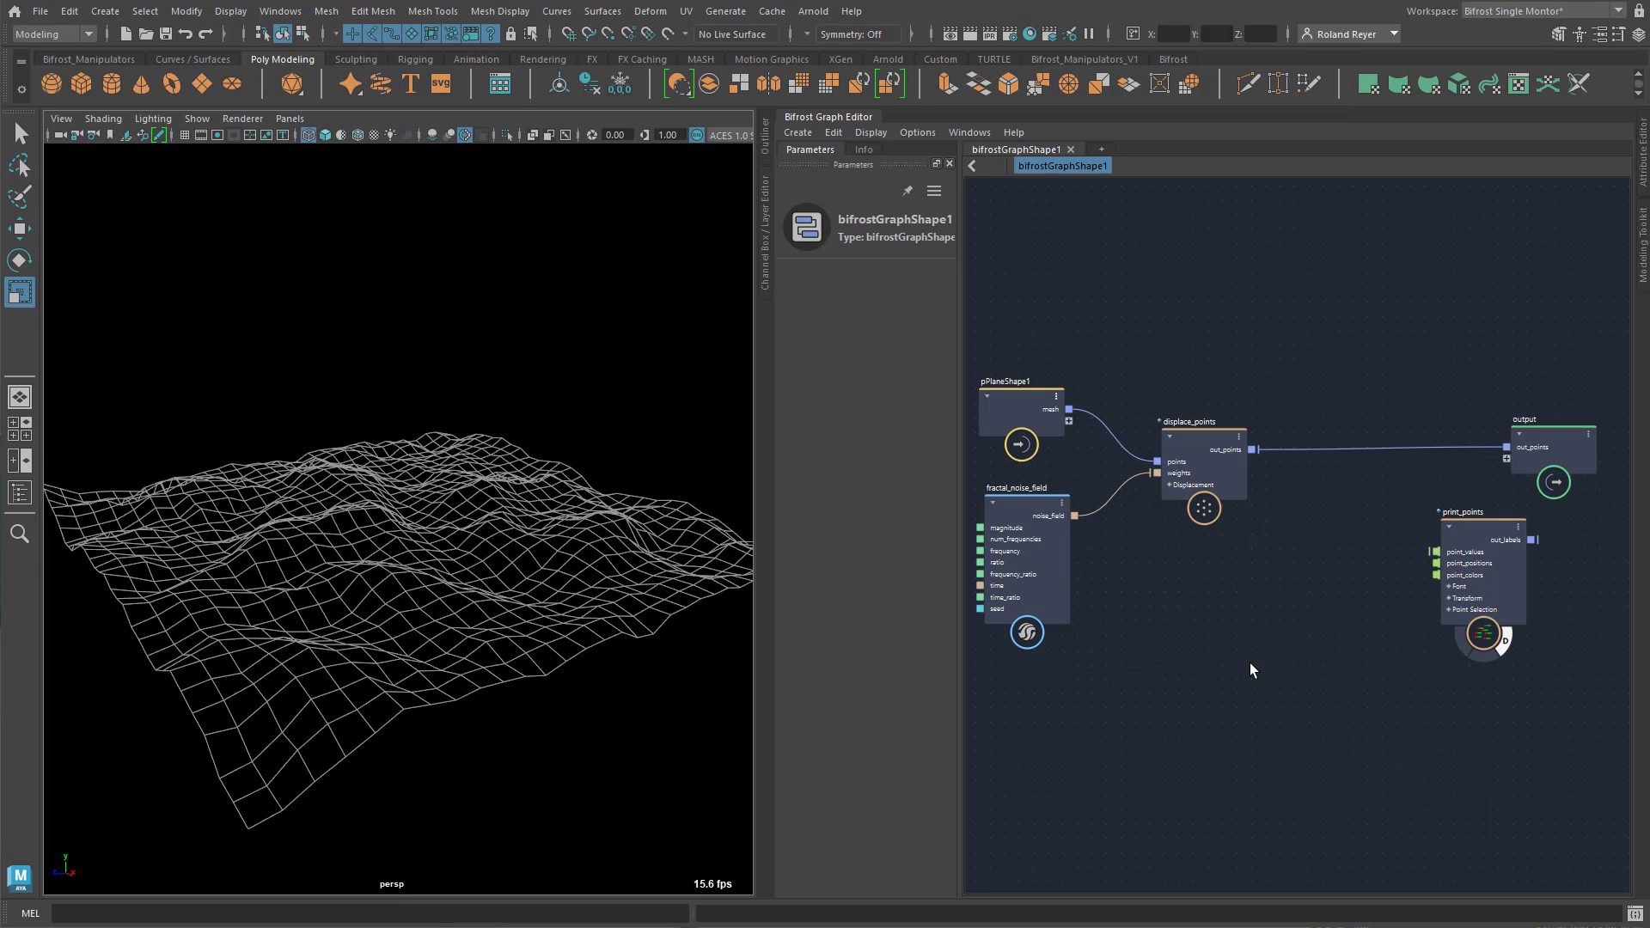
left_click_drag(1277, 688, 1352, 560)
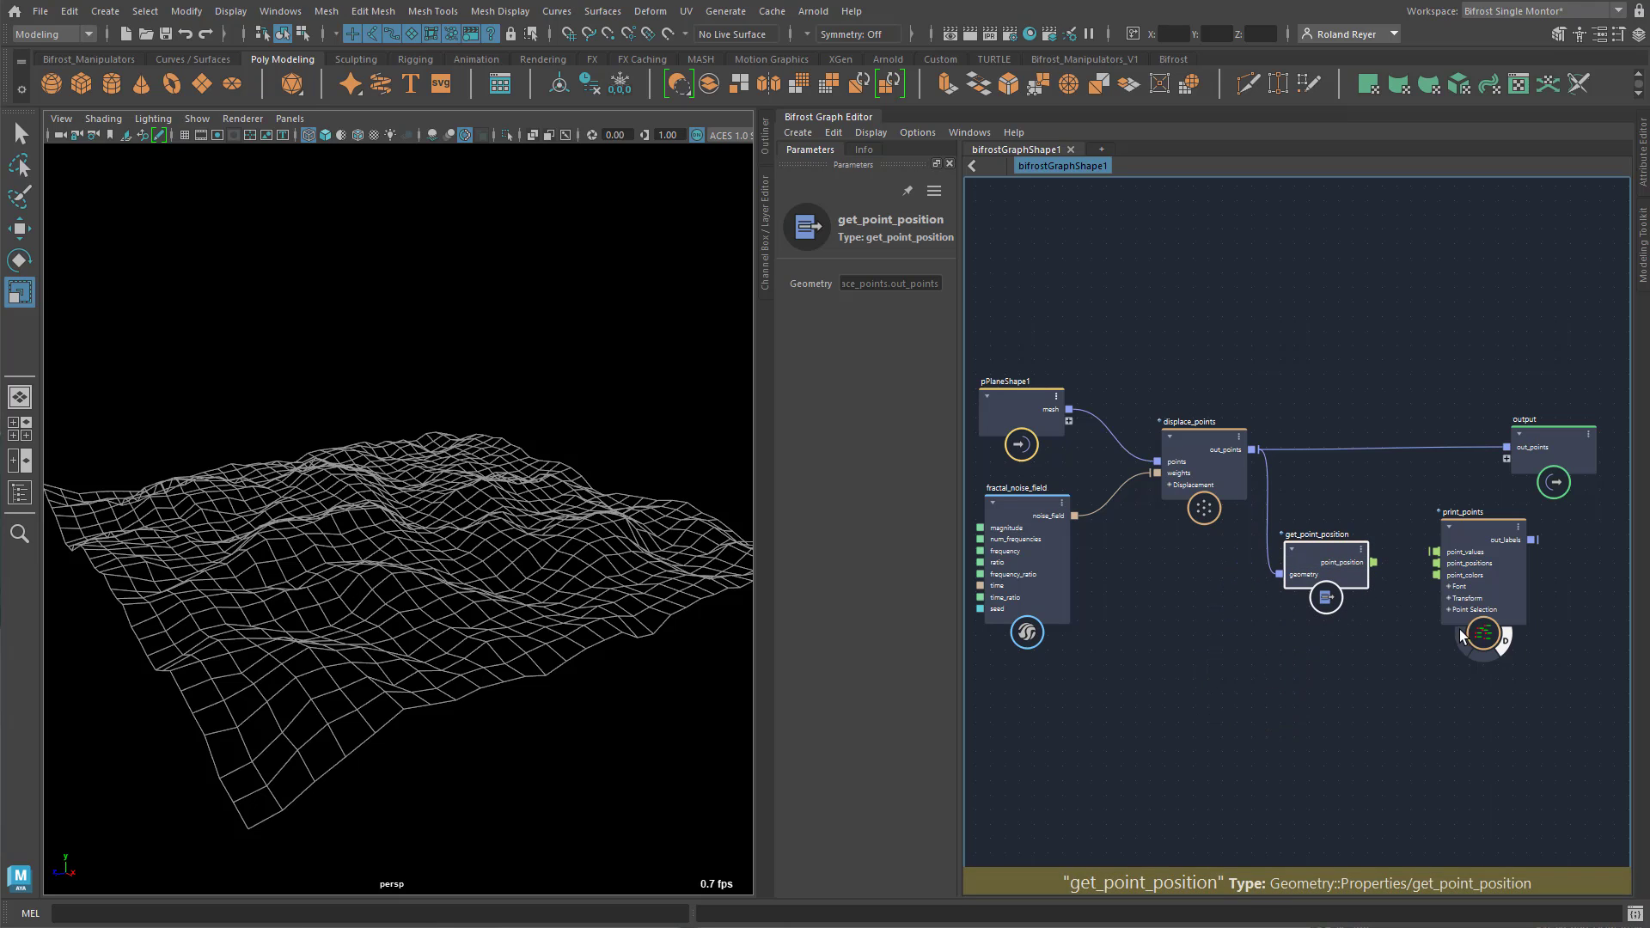
middle_click_drag(1402, 644, 1373, 639)
right_click(1372, 646)
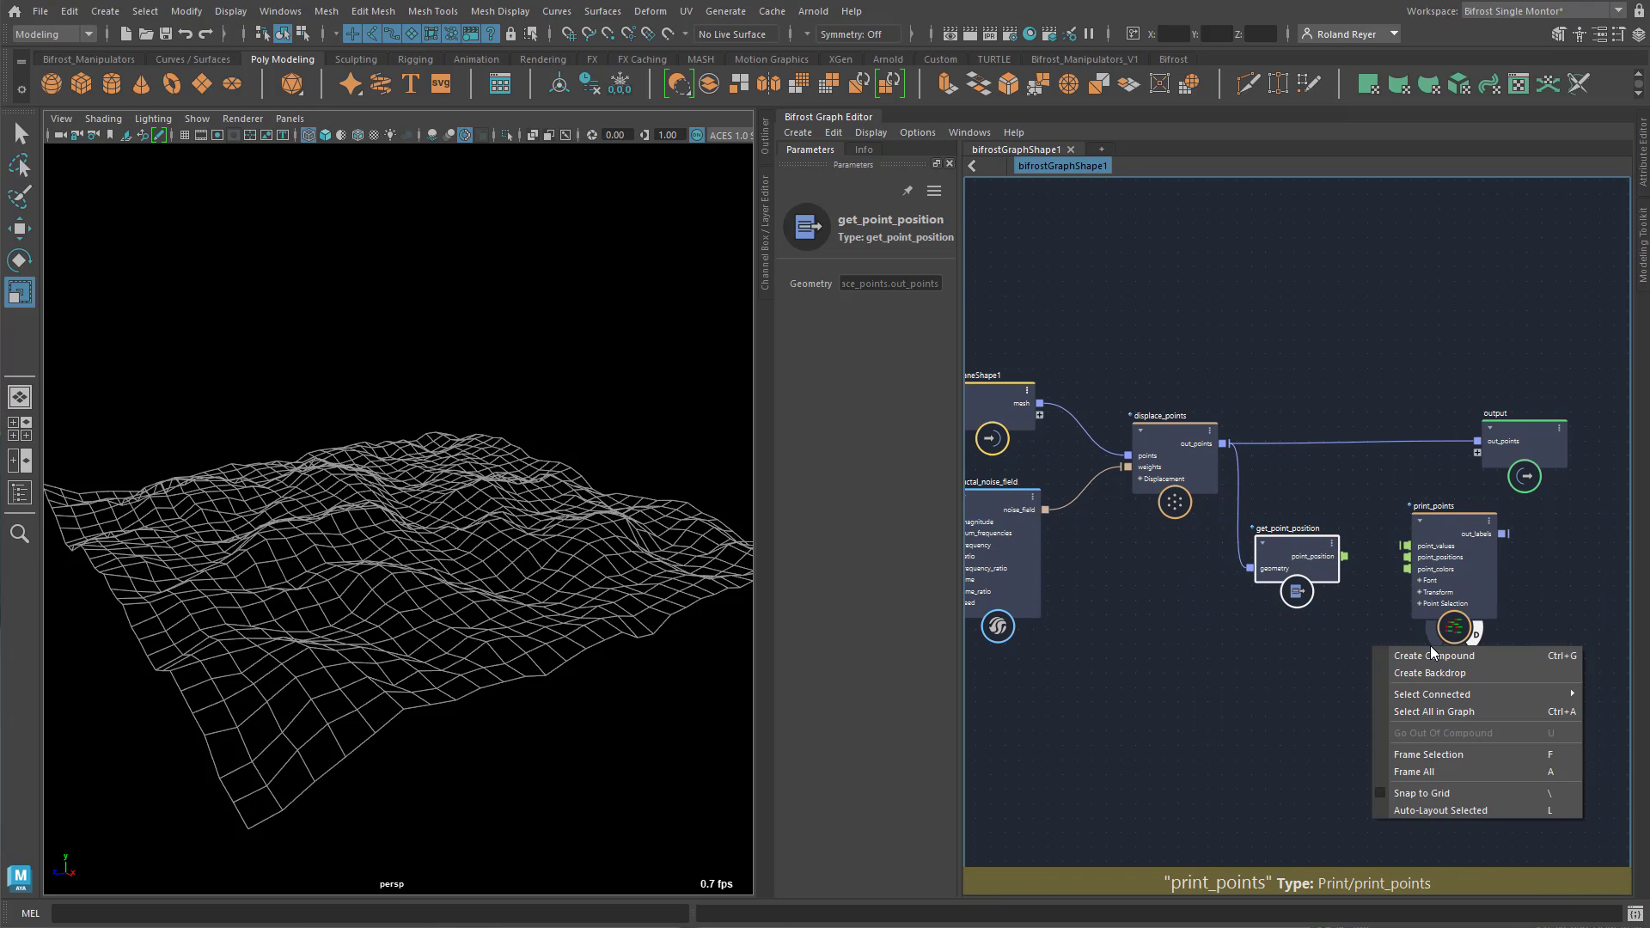
left_click(1268, 737)
Connect get_point_position's point_position output to both point_positions and point_values on print_points, and inspect the labels on the mesh
left_click_drag(1344, 557, 1407, 557)
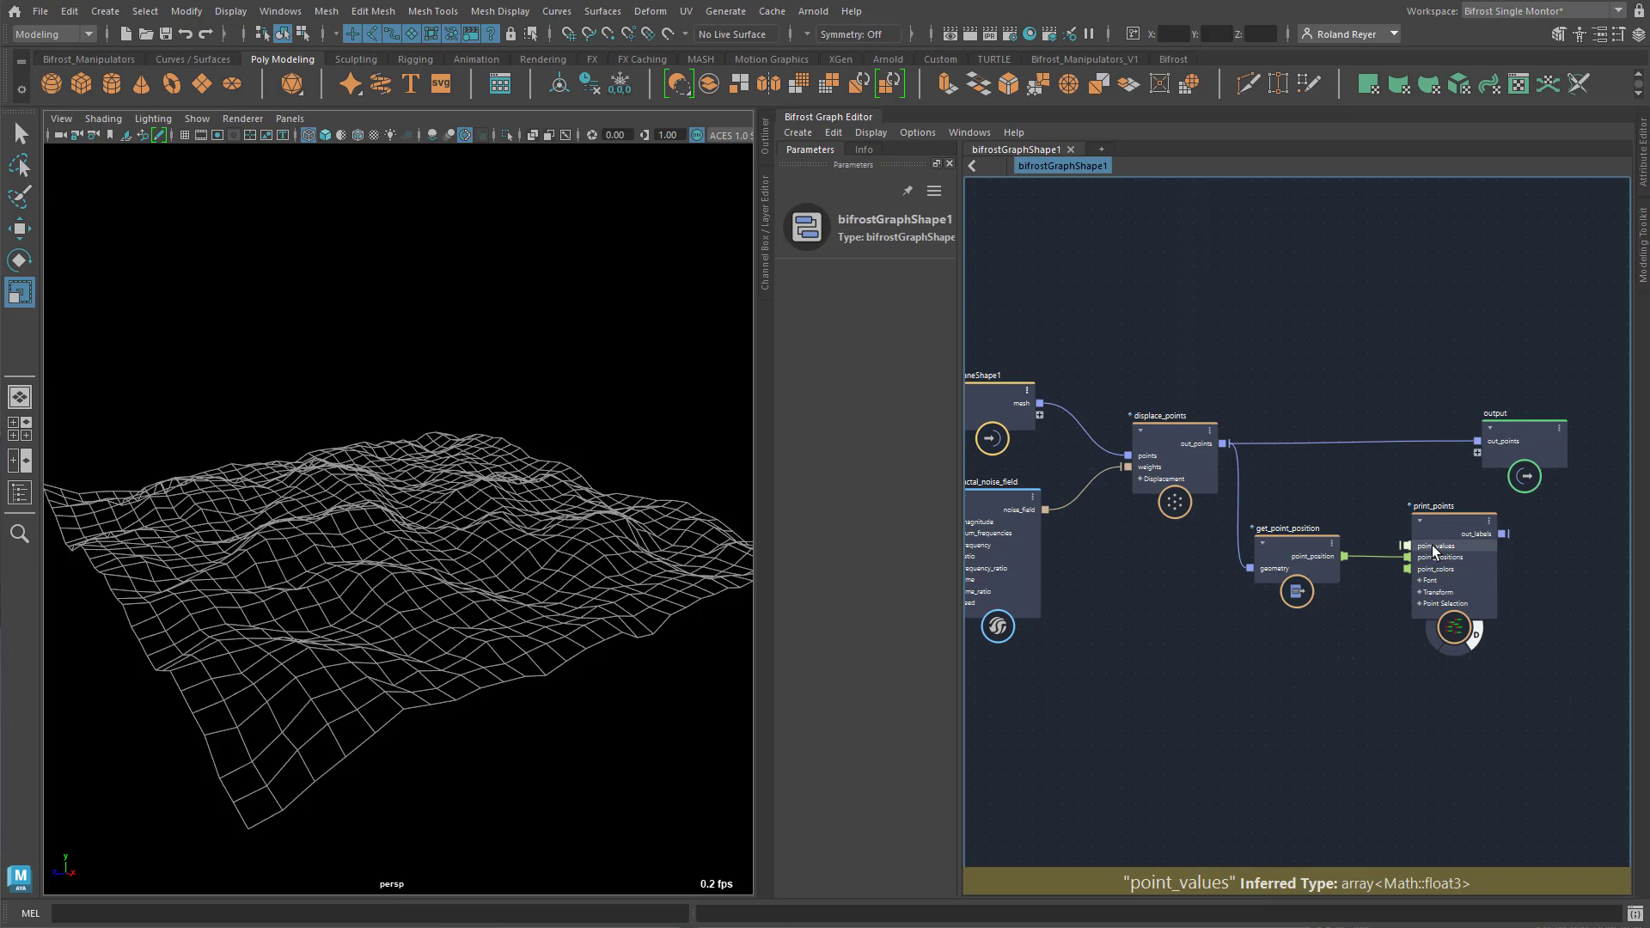
scroll(1357, 658, "up", 5)
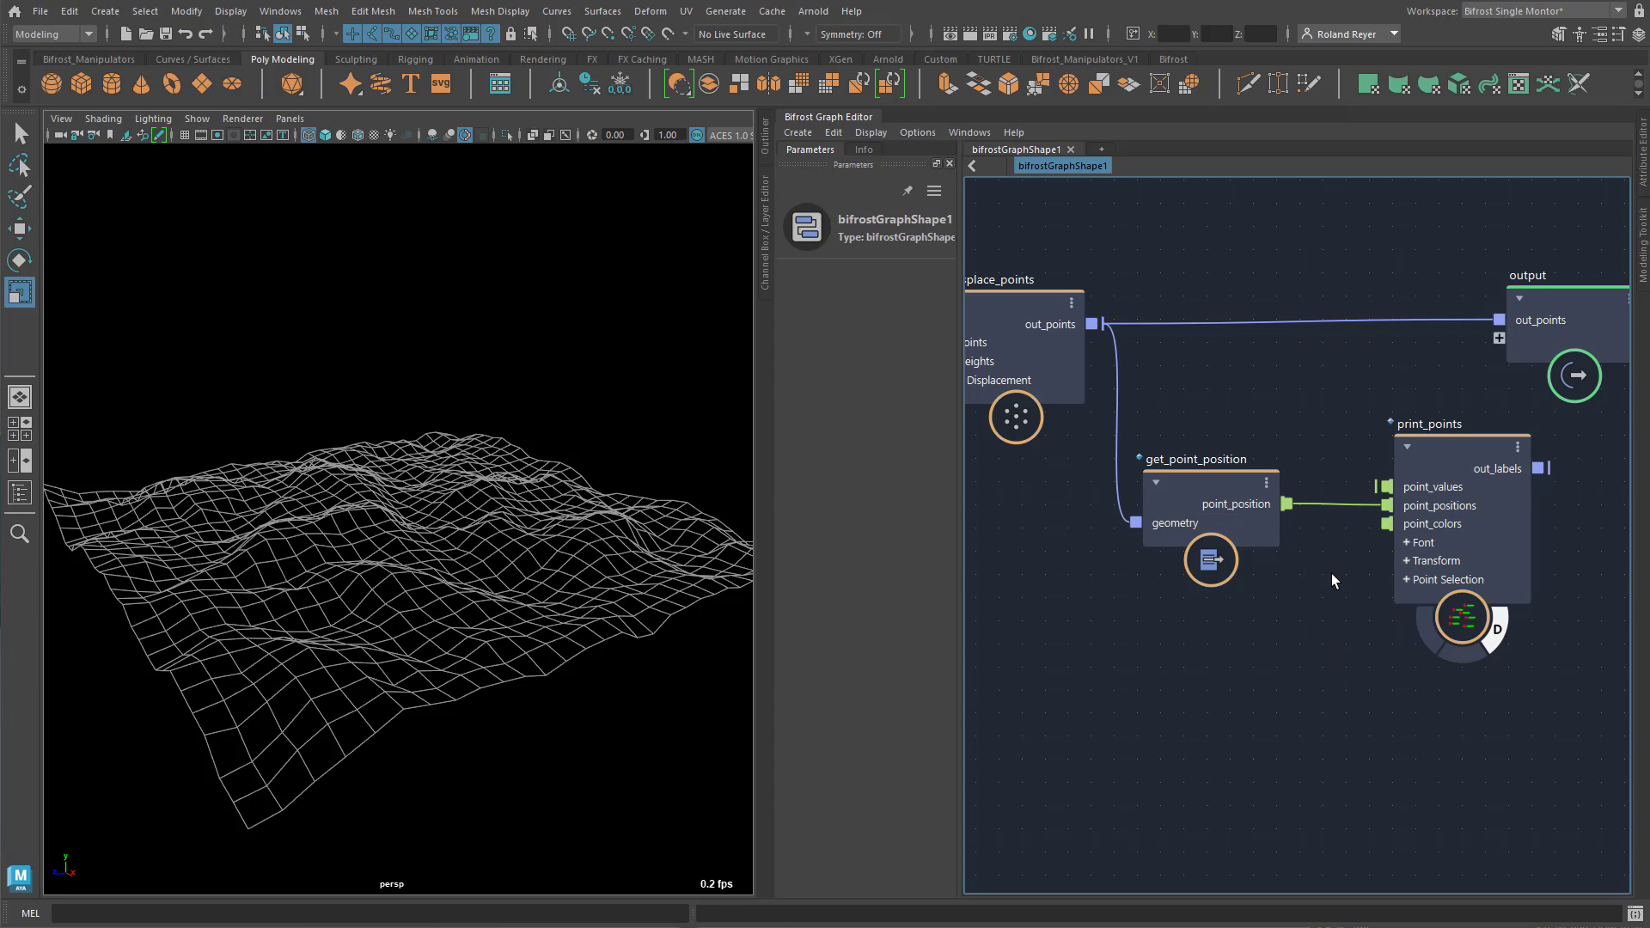
left_click_drag(1286, 506, 1388, 488)
left_click_drag(505, 708, 250, 724, "alt")
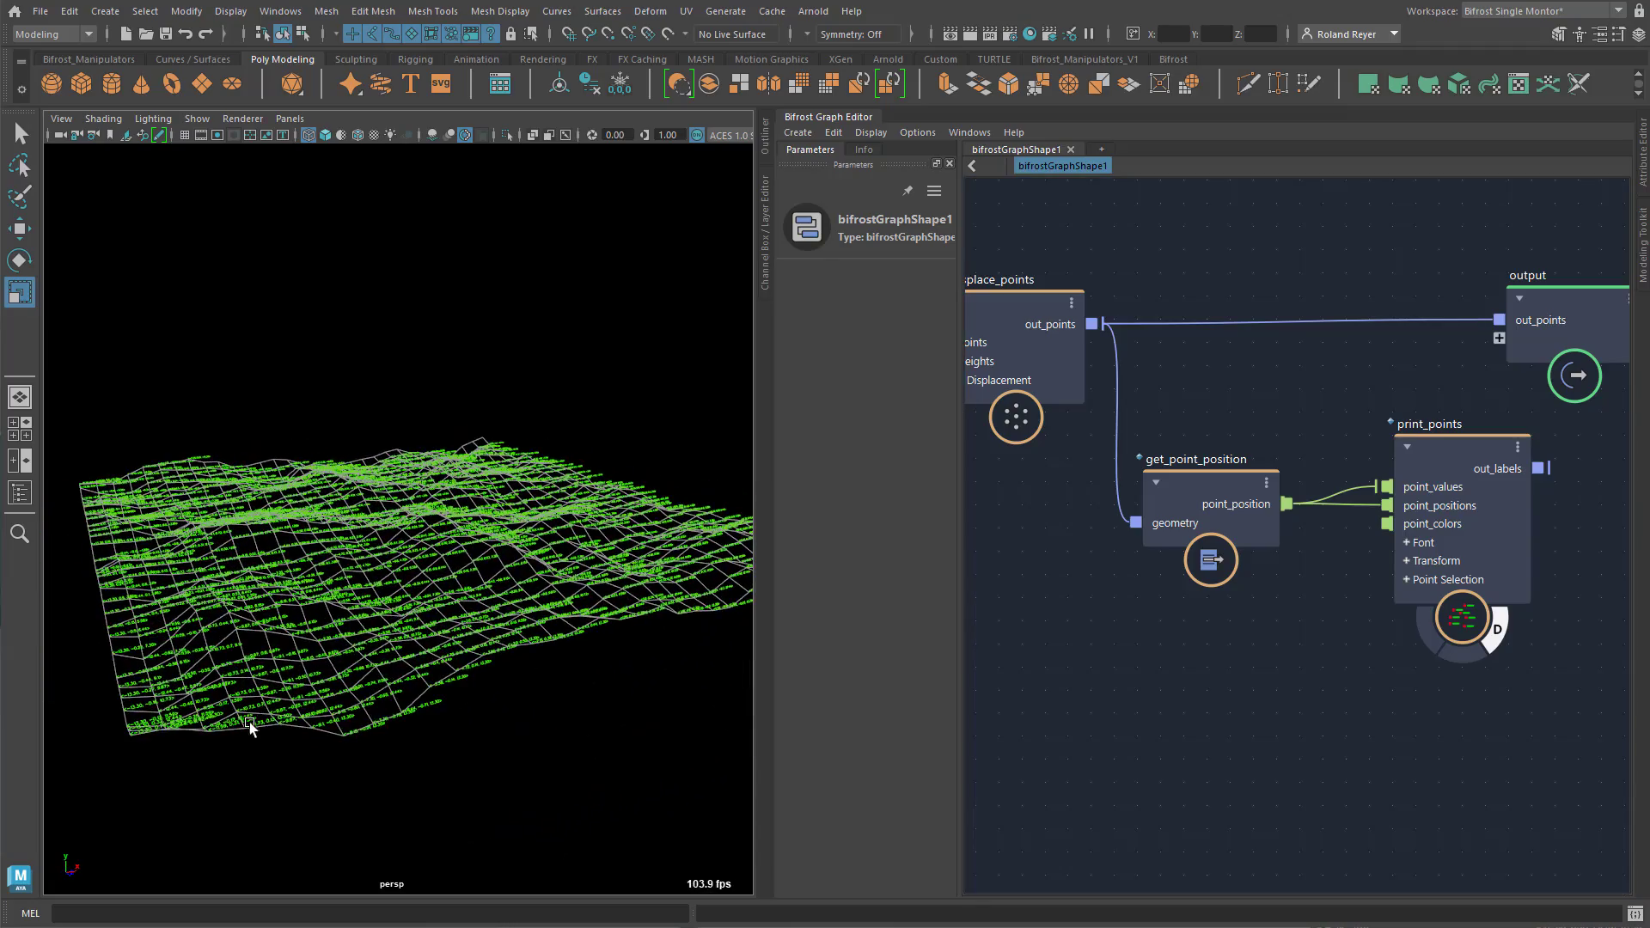
left_click_drag(357, 701, 586, 691, "alt")
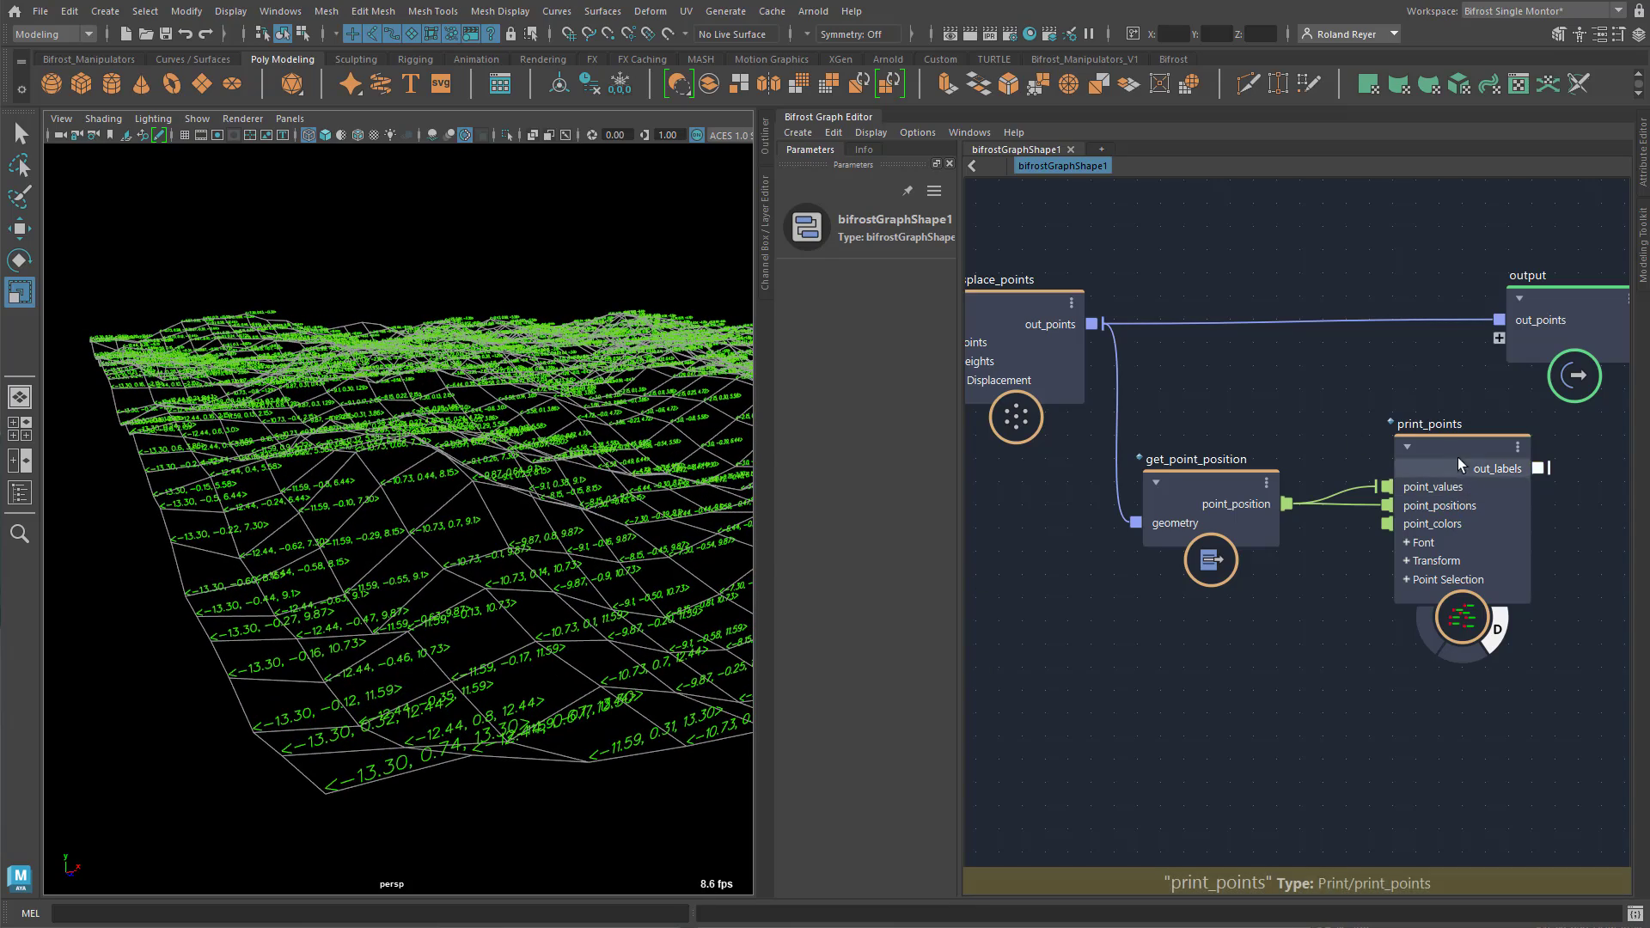
Reduce the print_points label scale to 0.4075
left_click(1404, 478)
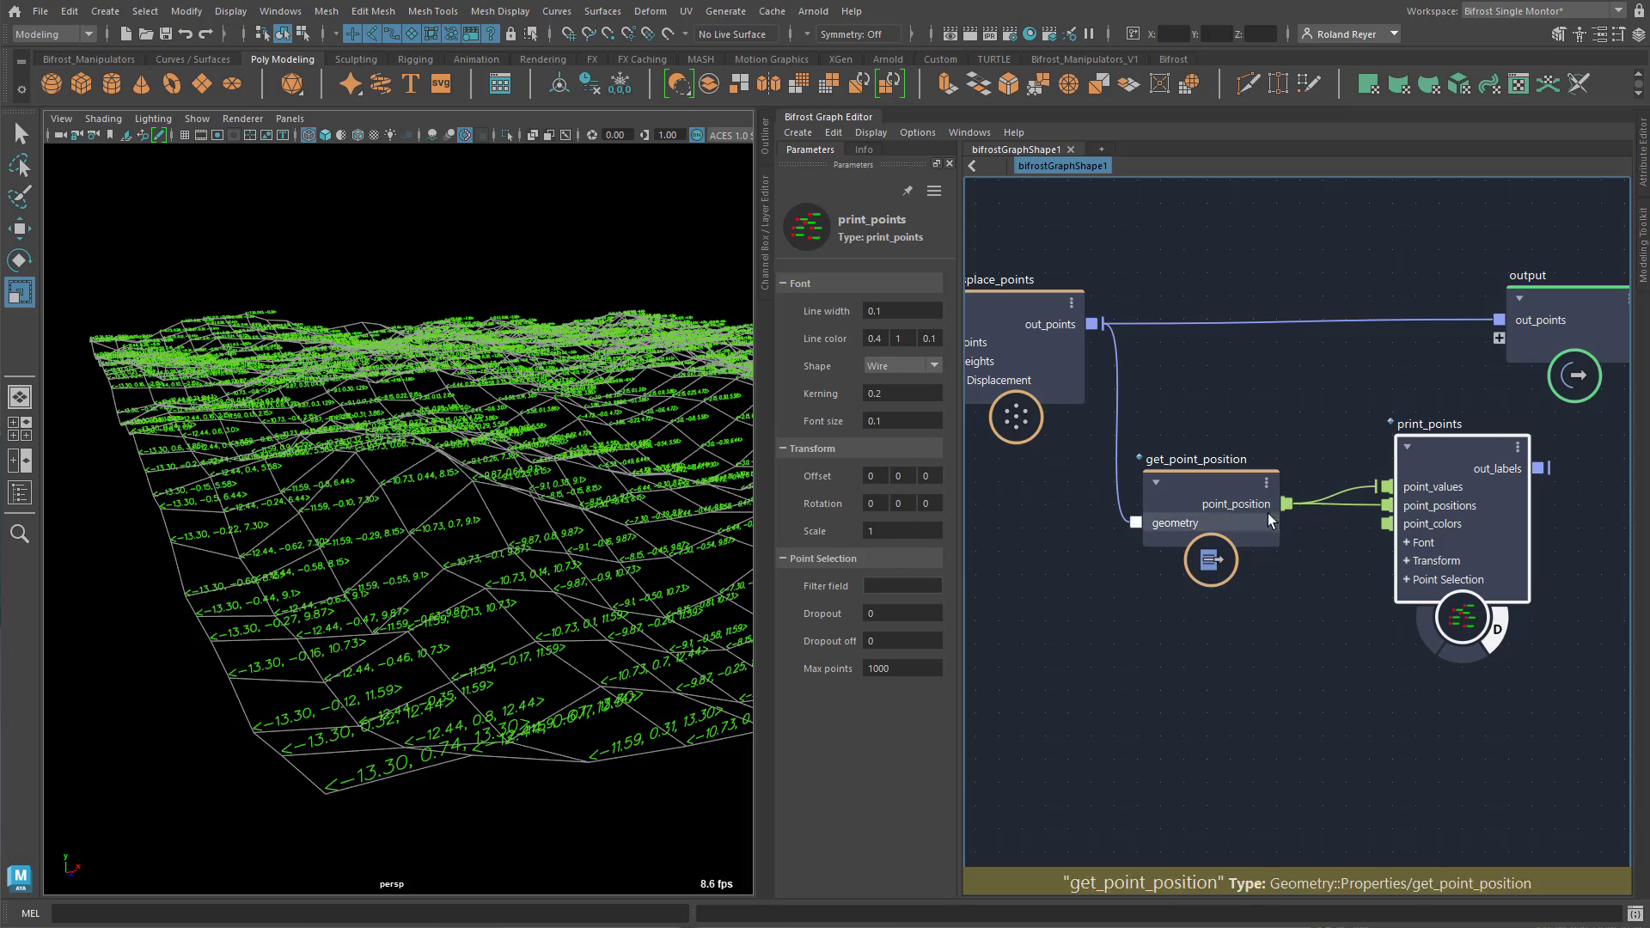
left_click_drag(815, 531, 662, 553)
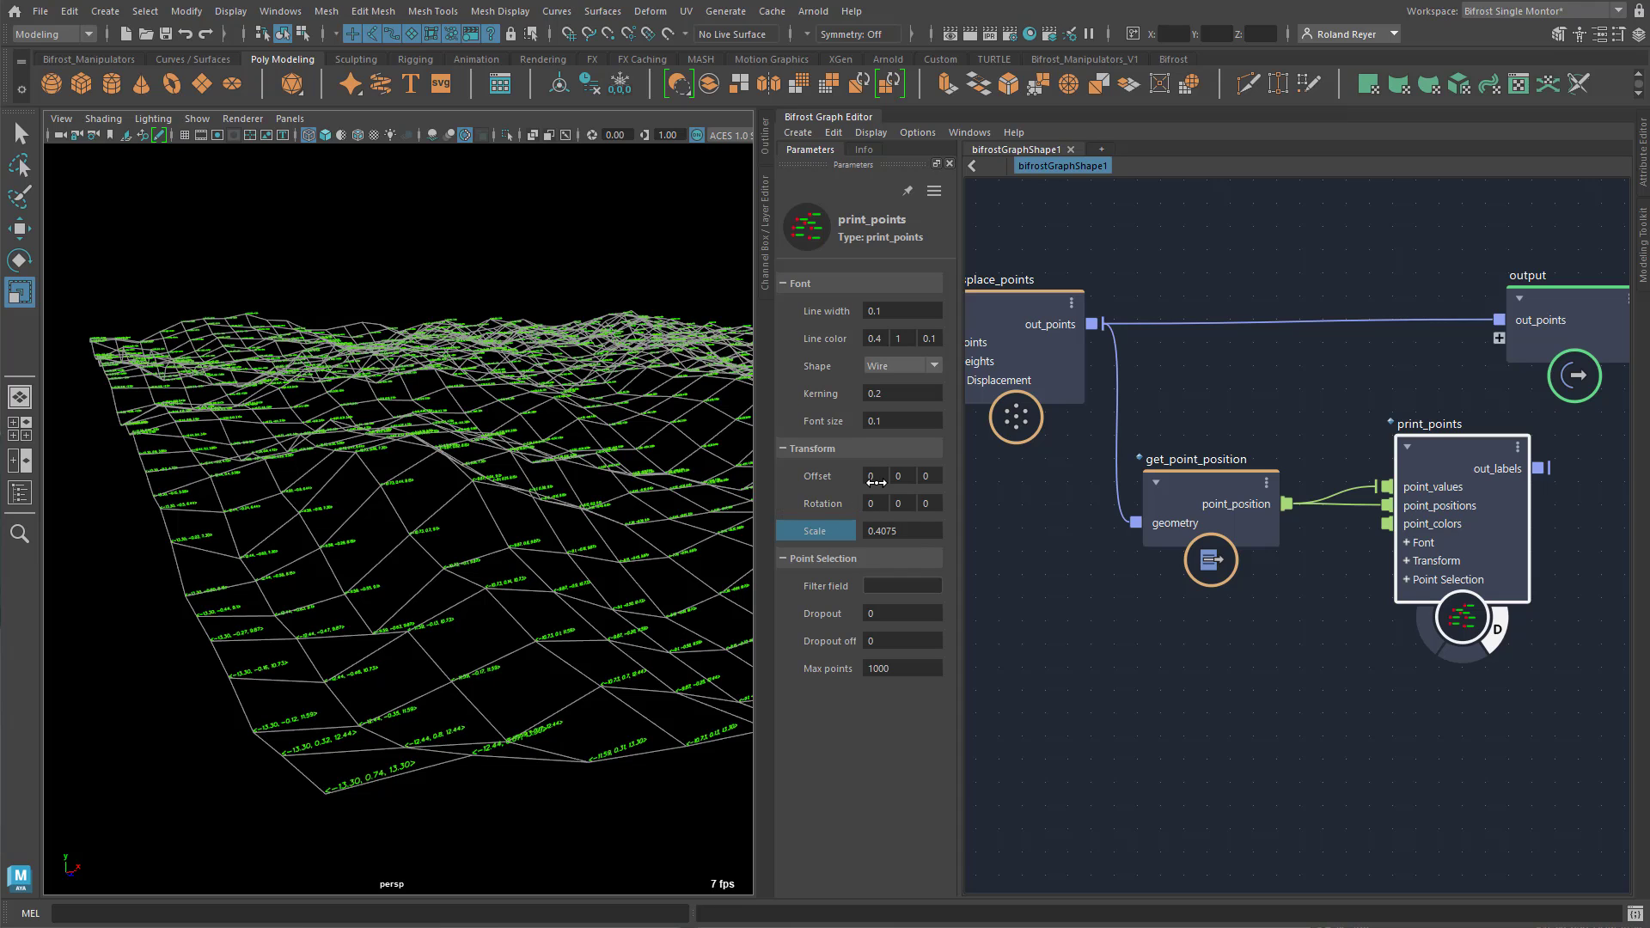
Set the print_points label offset to 0.02, 0.06, 0 and inspect the shifted labels up close
left_click_drag(873, 479, 1005, 477)
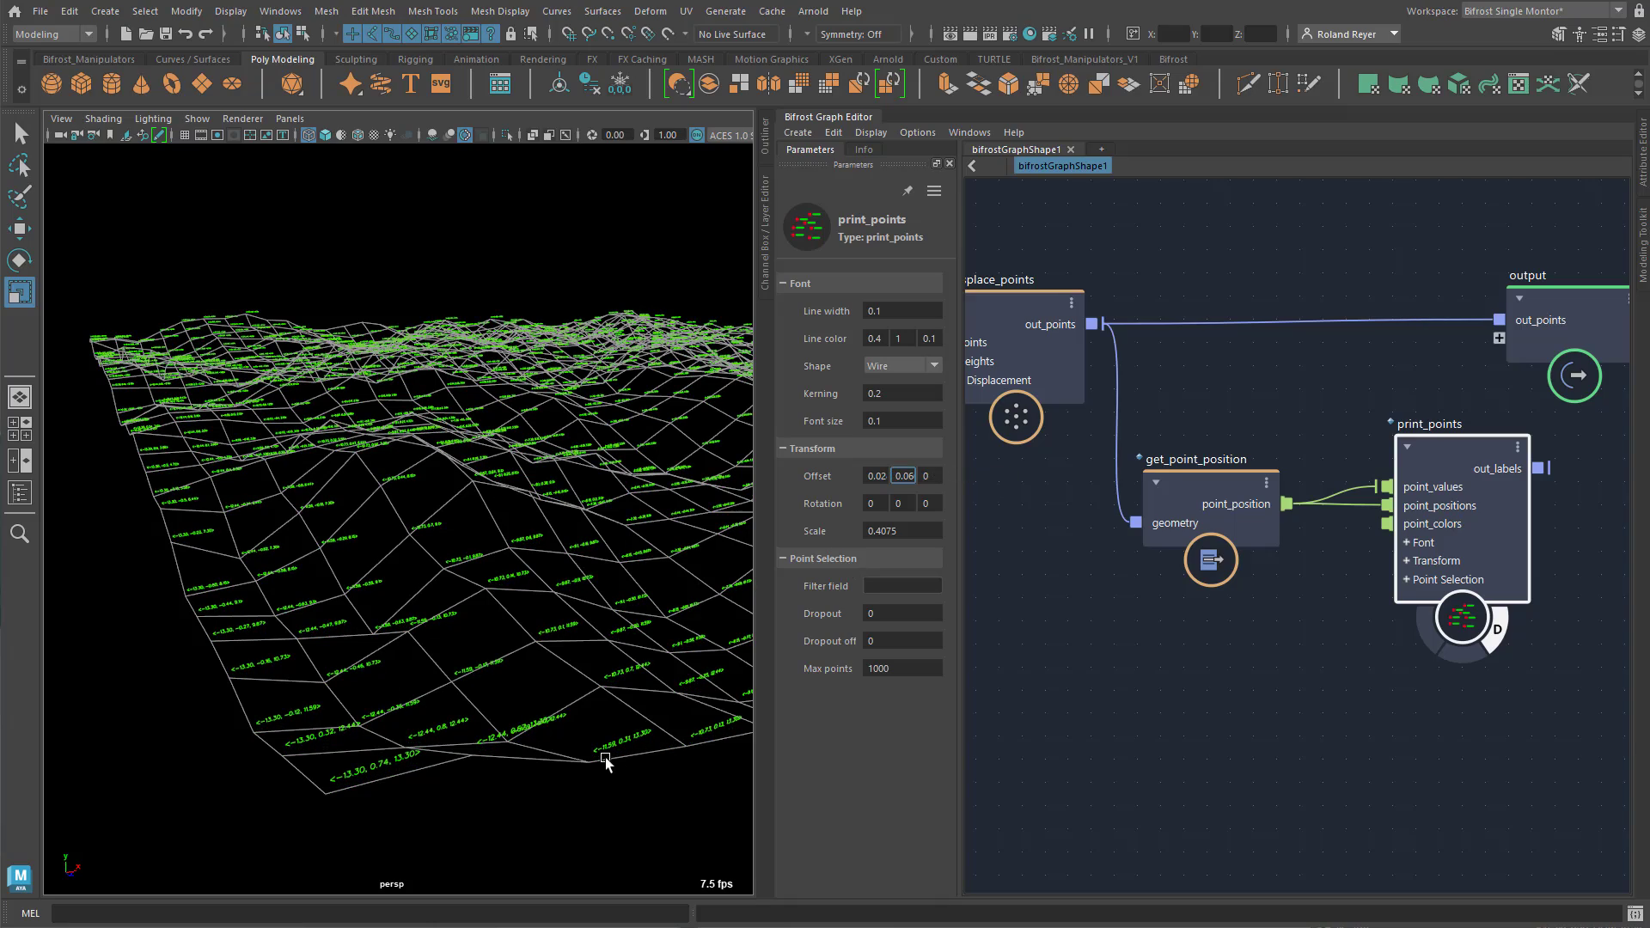
left_click_drag(606, 763, 513, 791, "alt")
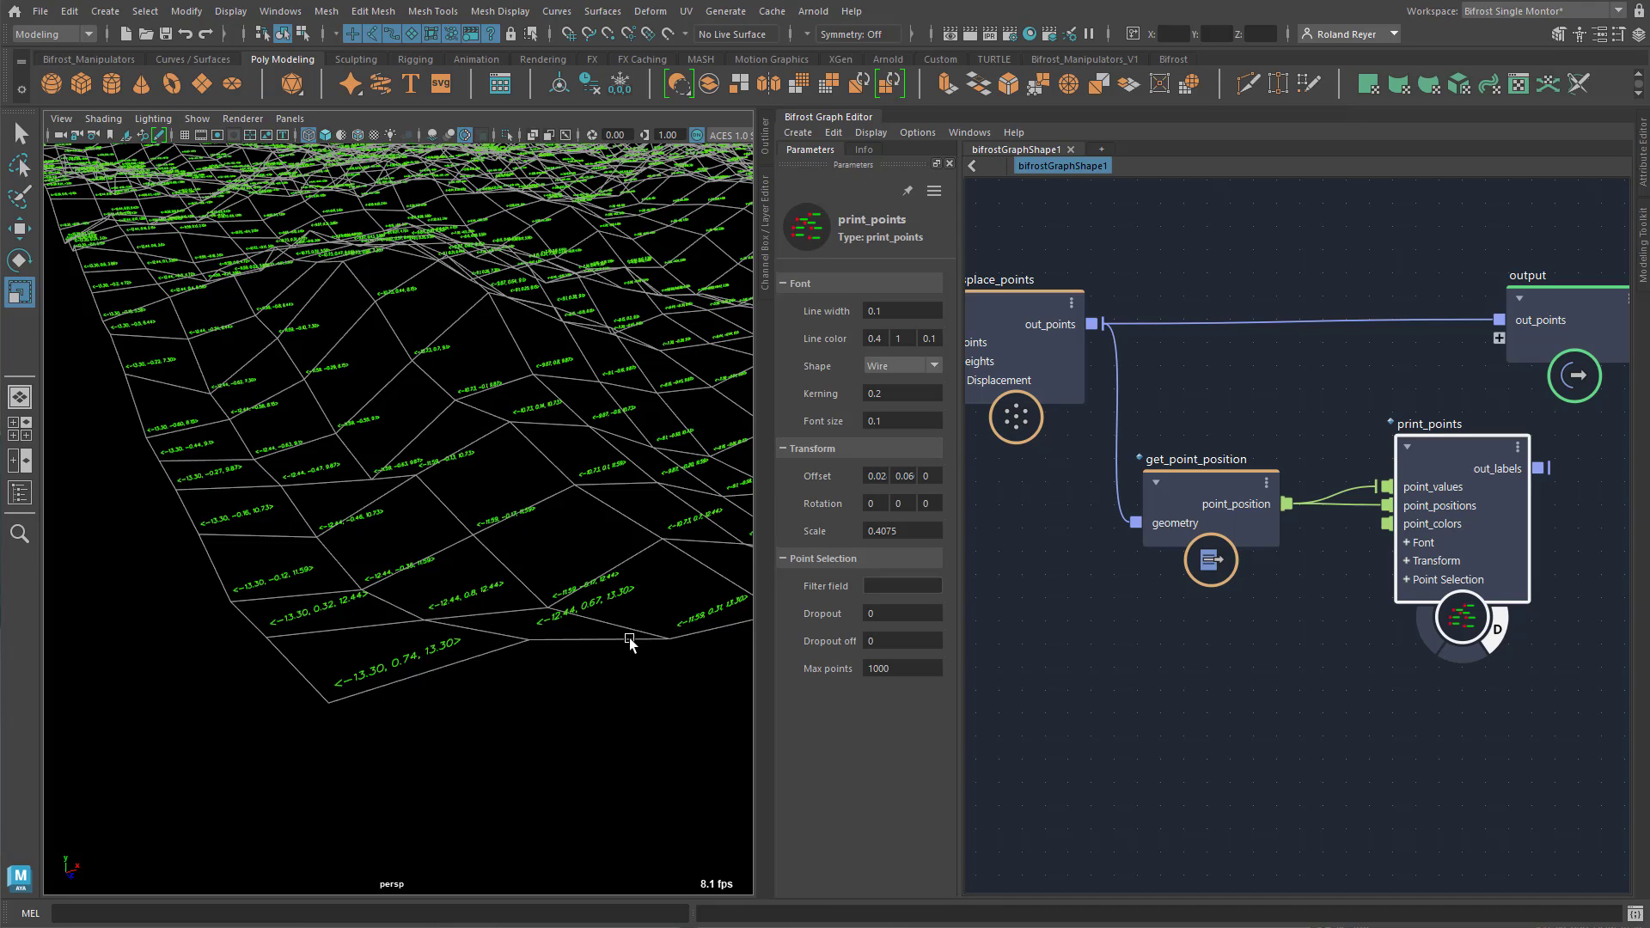
key("w")
middle_click_drag(601, 714, 538, 794)
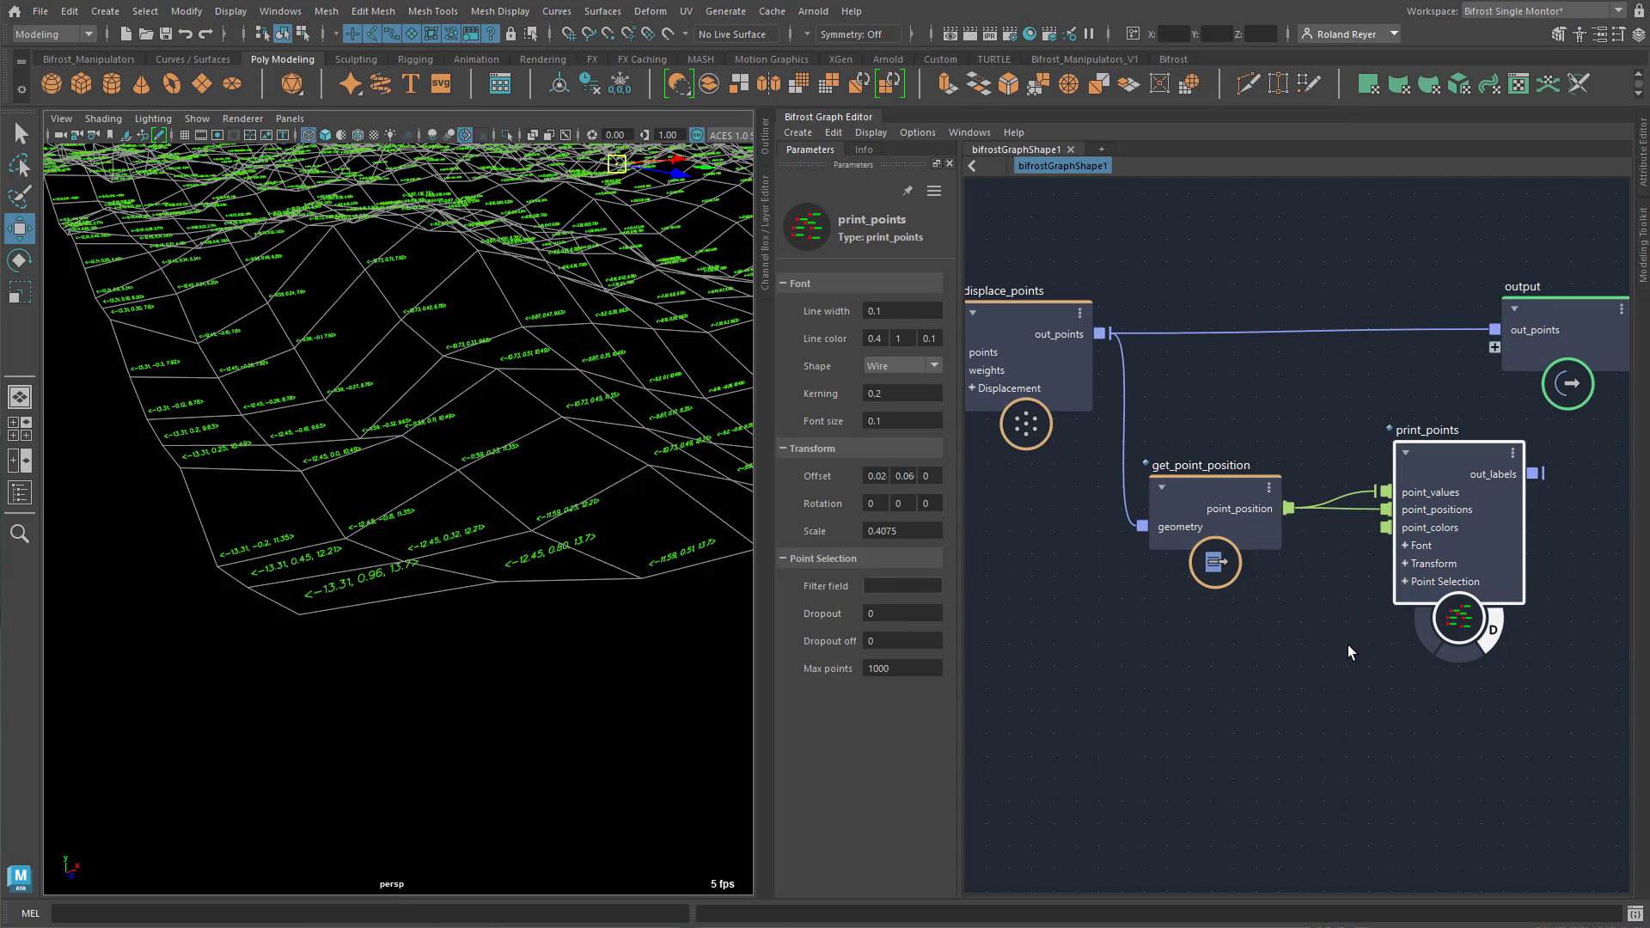
Add a sample_field node in the empty graph area below get_point_position
scroll(1285, 713, "up", 2)
scroll(1272, 689, "down", 2)
scroll(1308, 718, "down", 3)
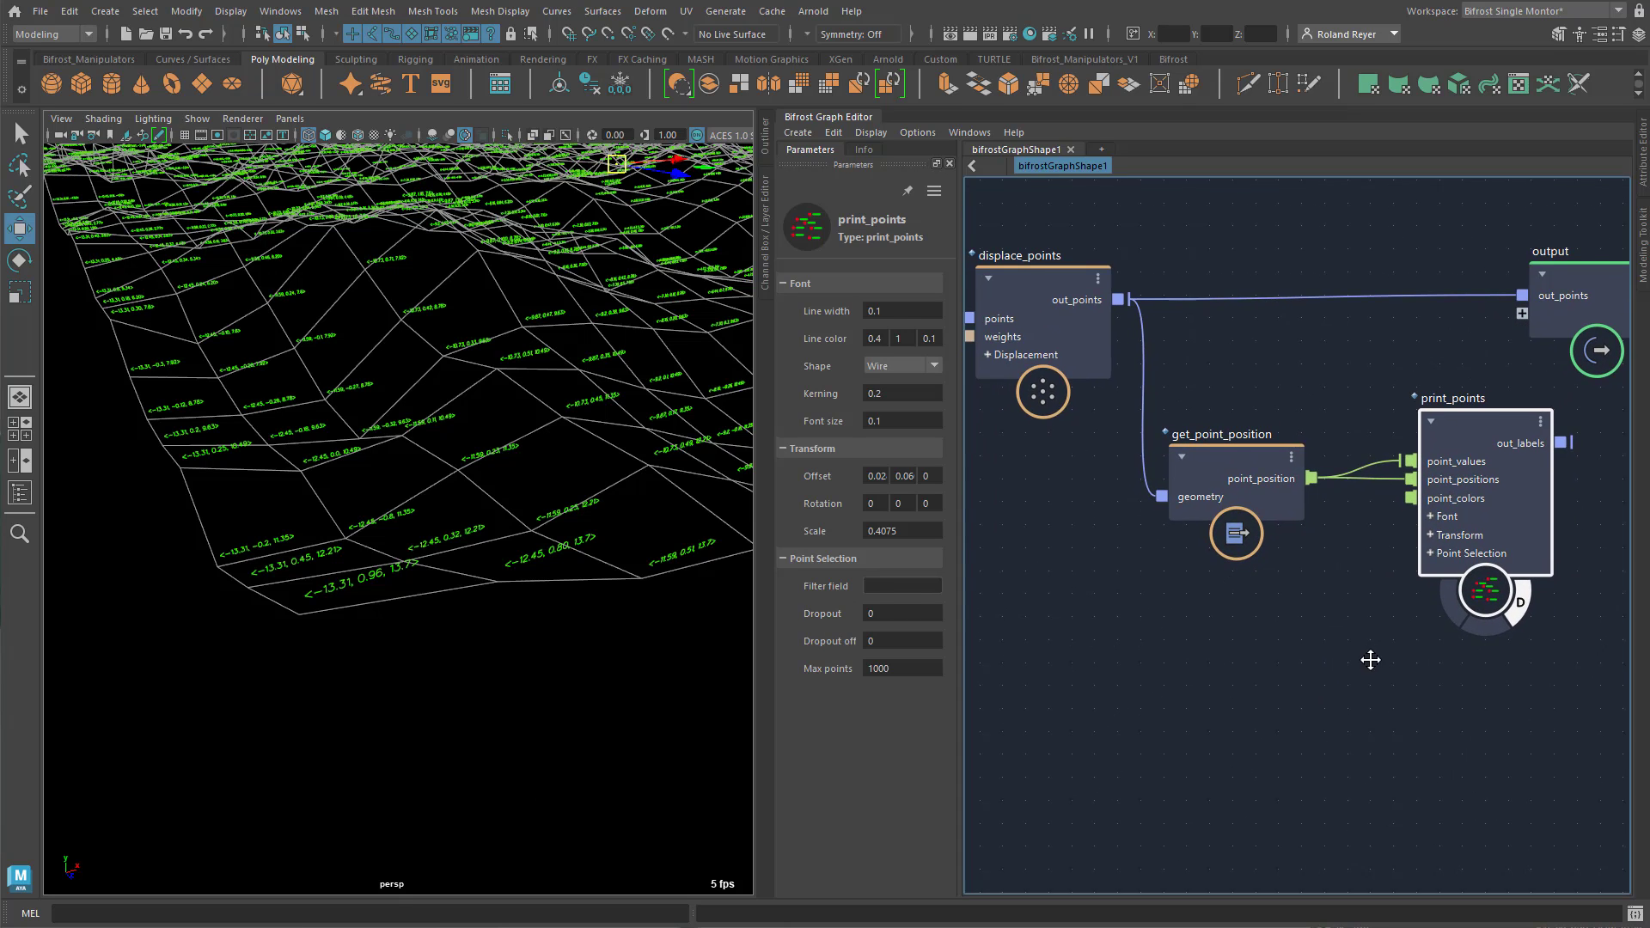
left_click(1243, 673)
key("Tab")
type("sa")
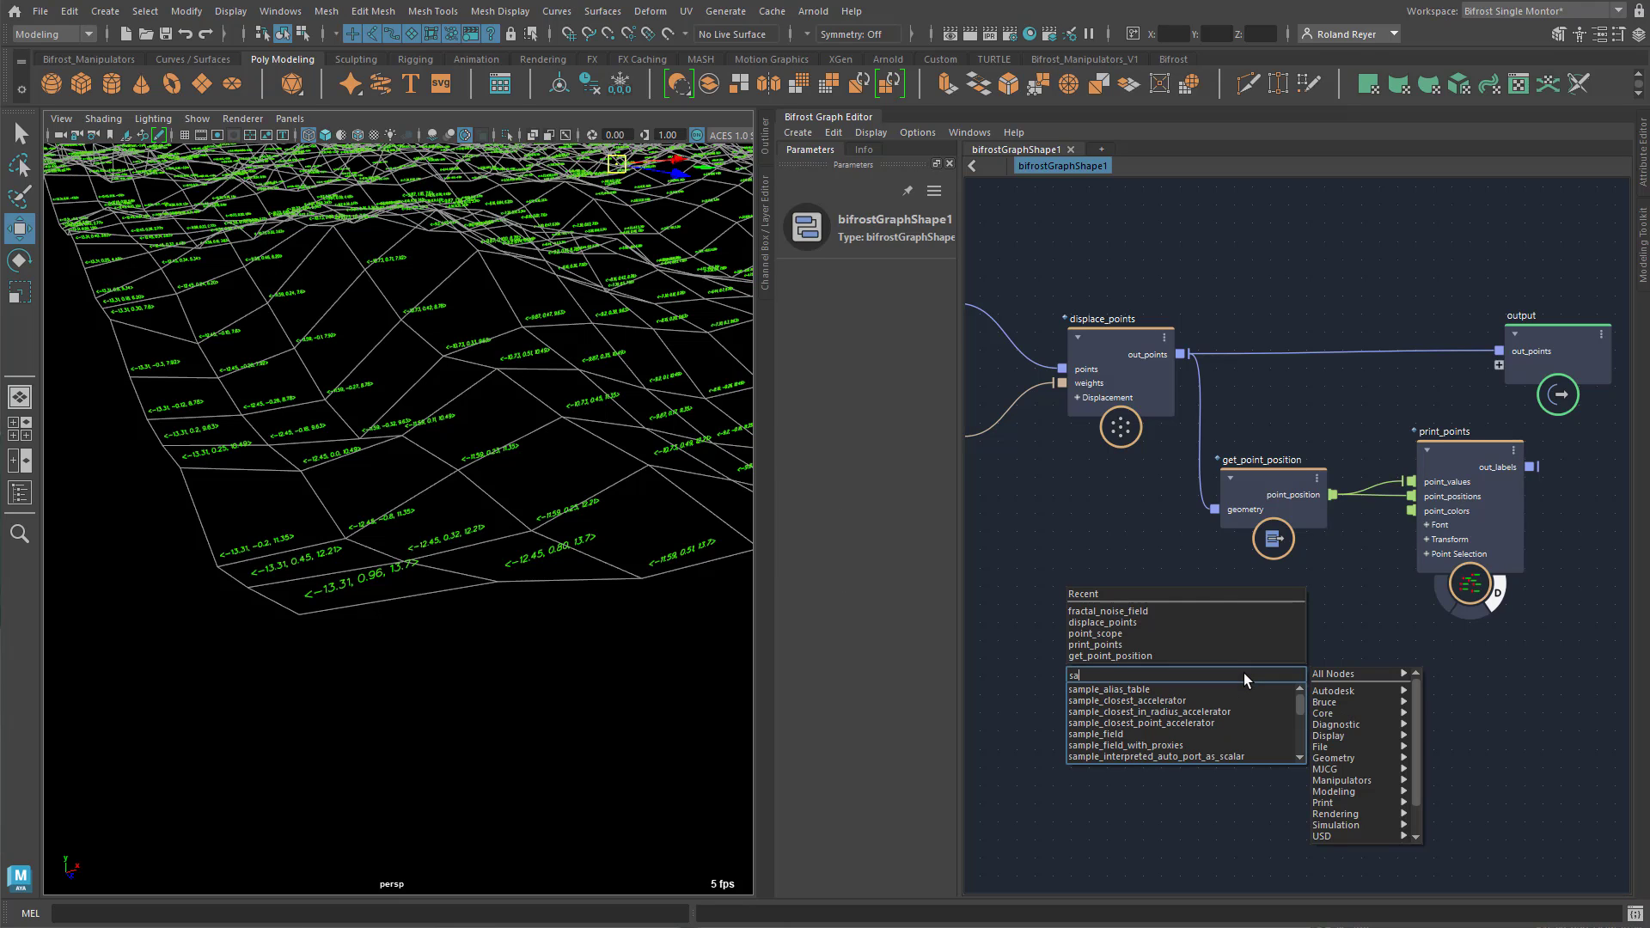
type("mf")
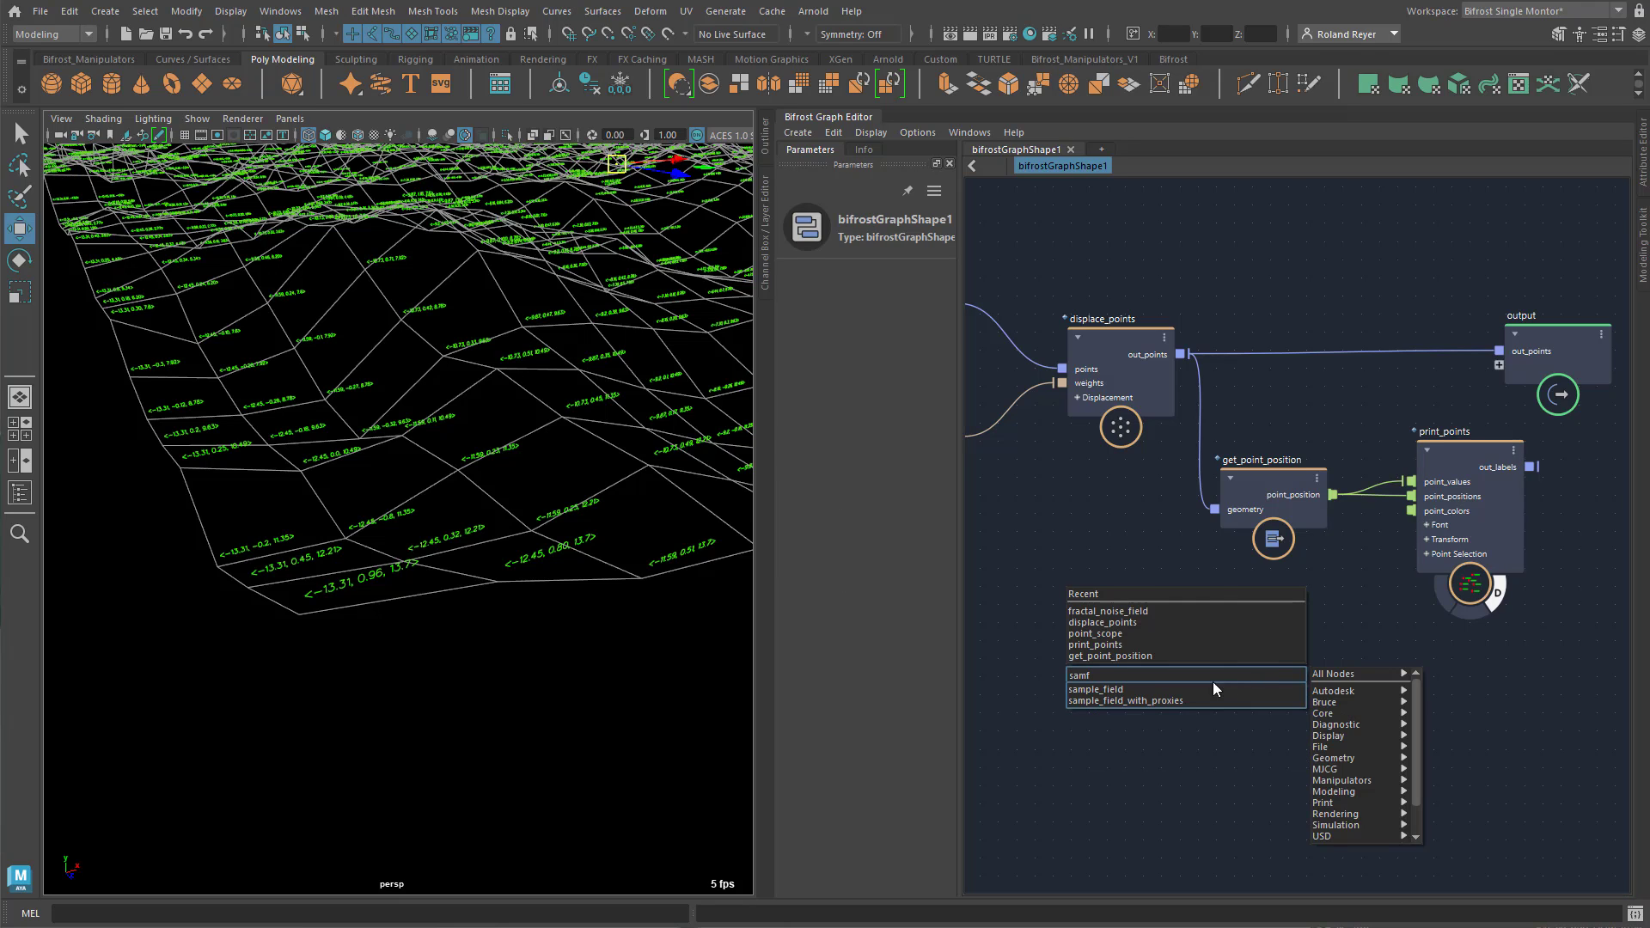
left_click(1189, 691)
middle_click_drag(1319, 814, 1455, 766)
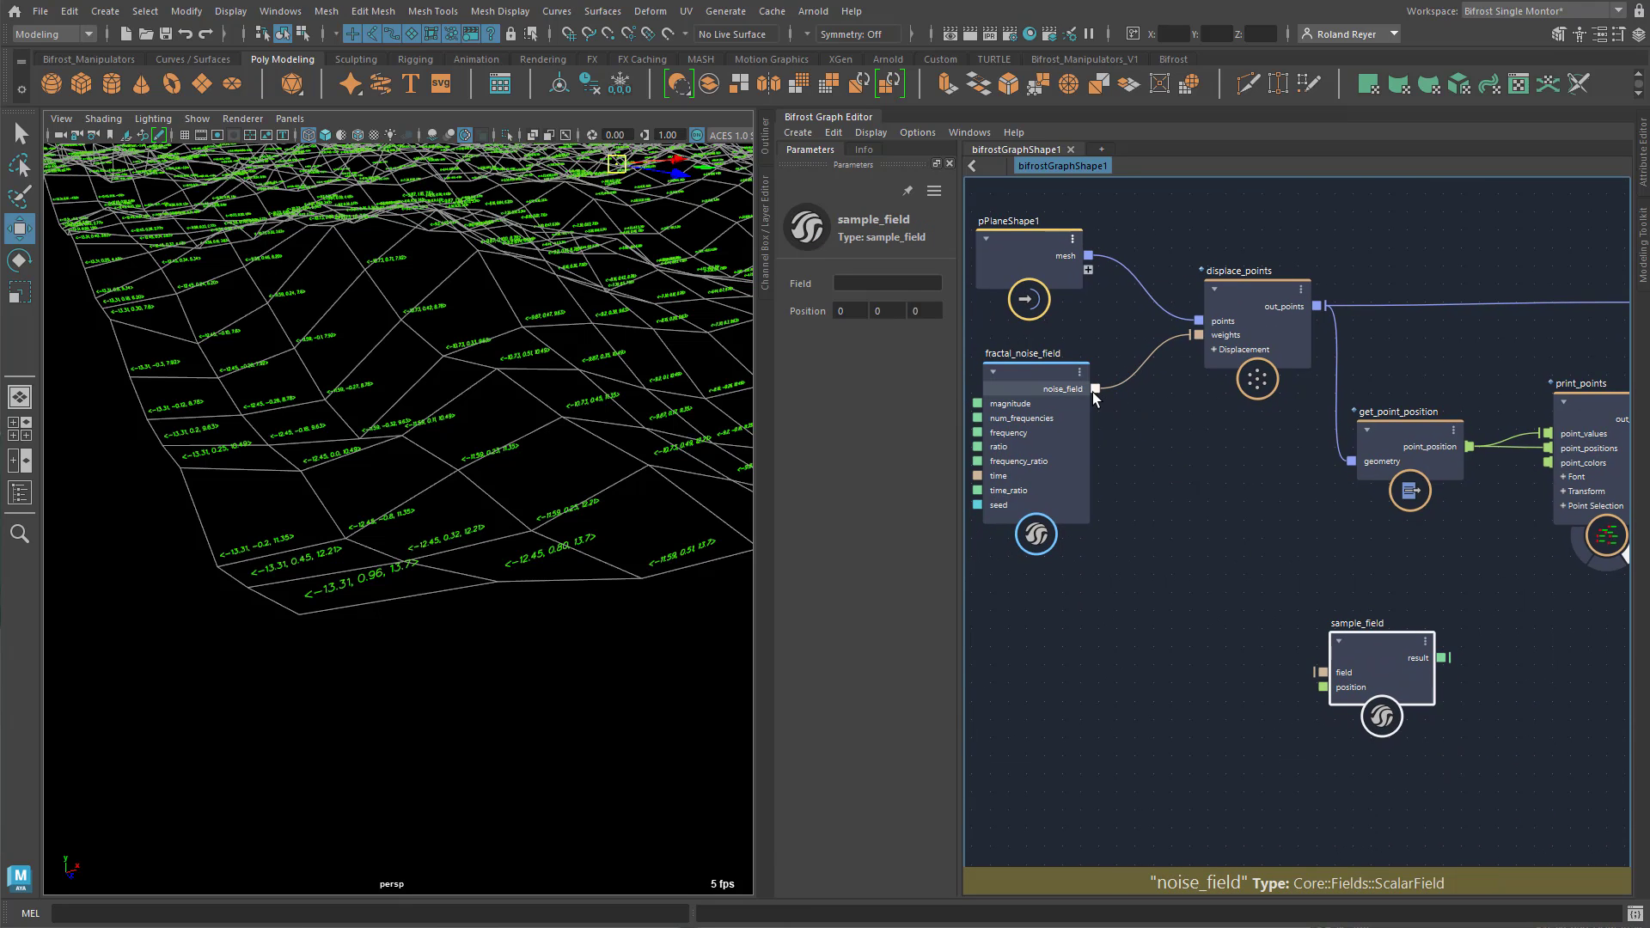
Feed noise_field and point_position into sample_field's field and position inputs, and connect its result to print_points' point_values
left_click_drag(1094, 389, 1324, 671)
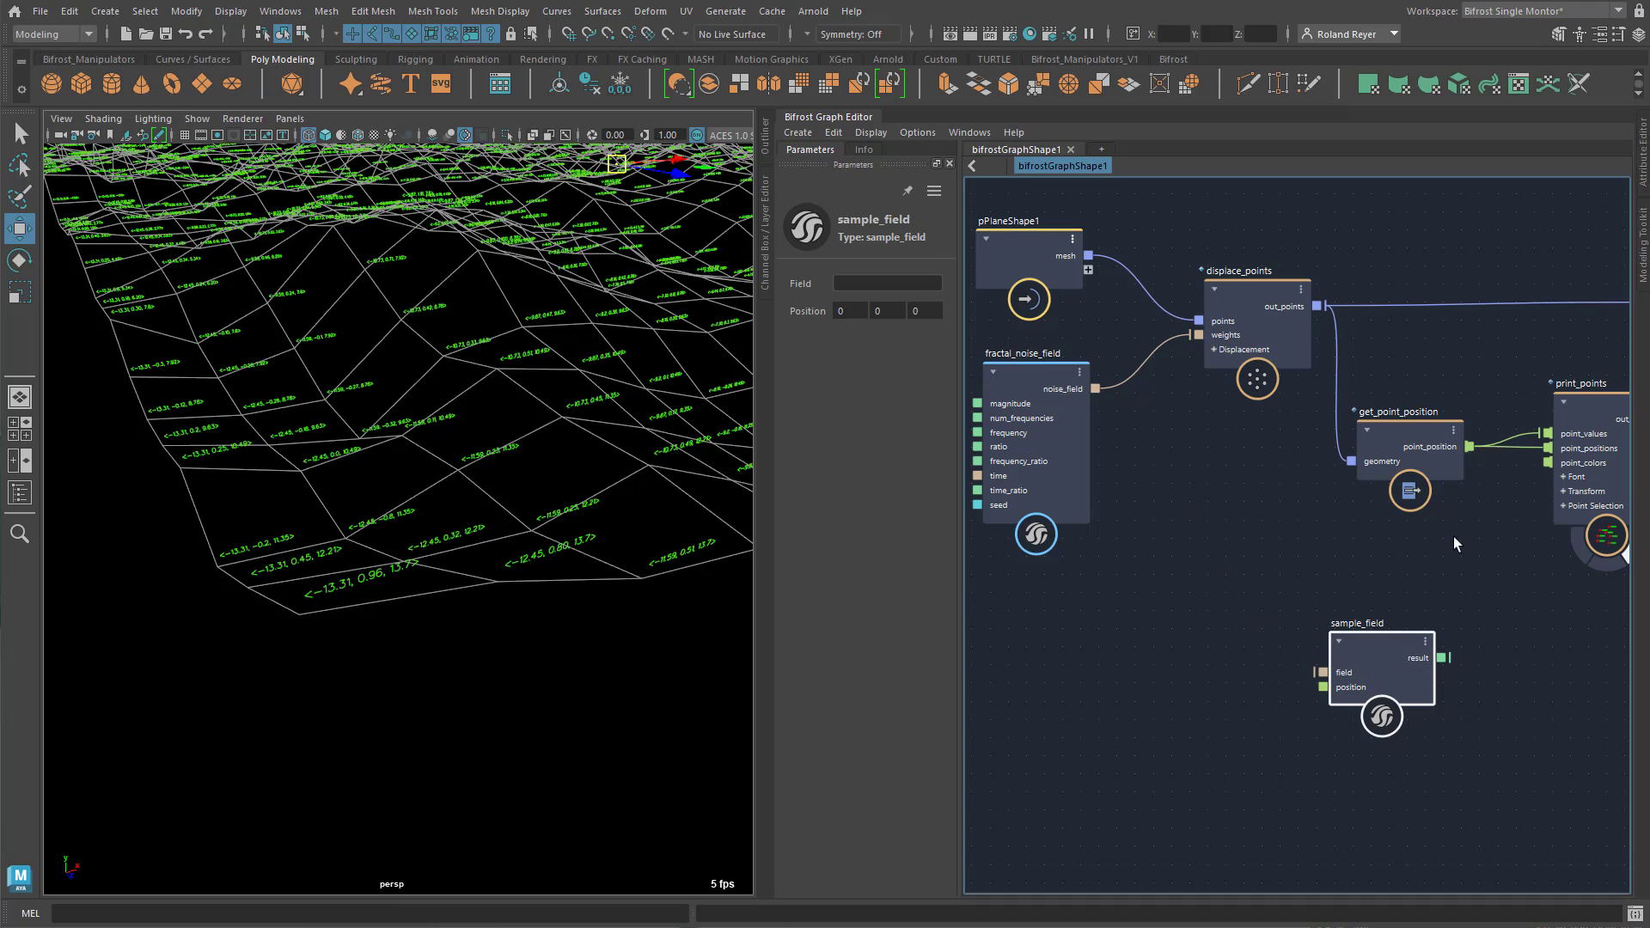
left_click_drag(1469, 446, 1322, 687)
left_click_drag(1400, 651, 1523, 624)
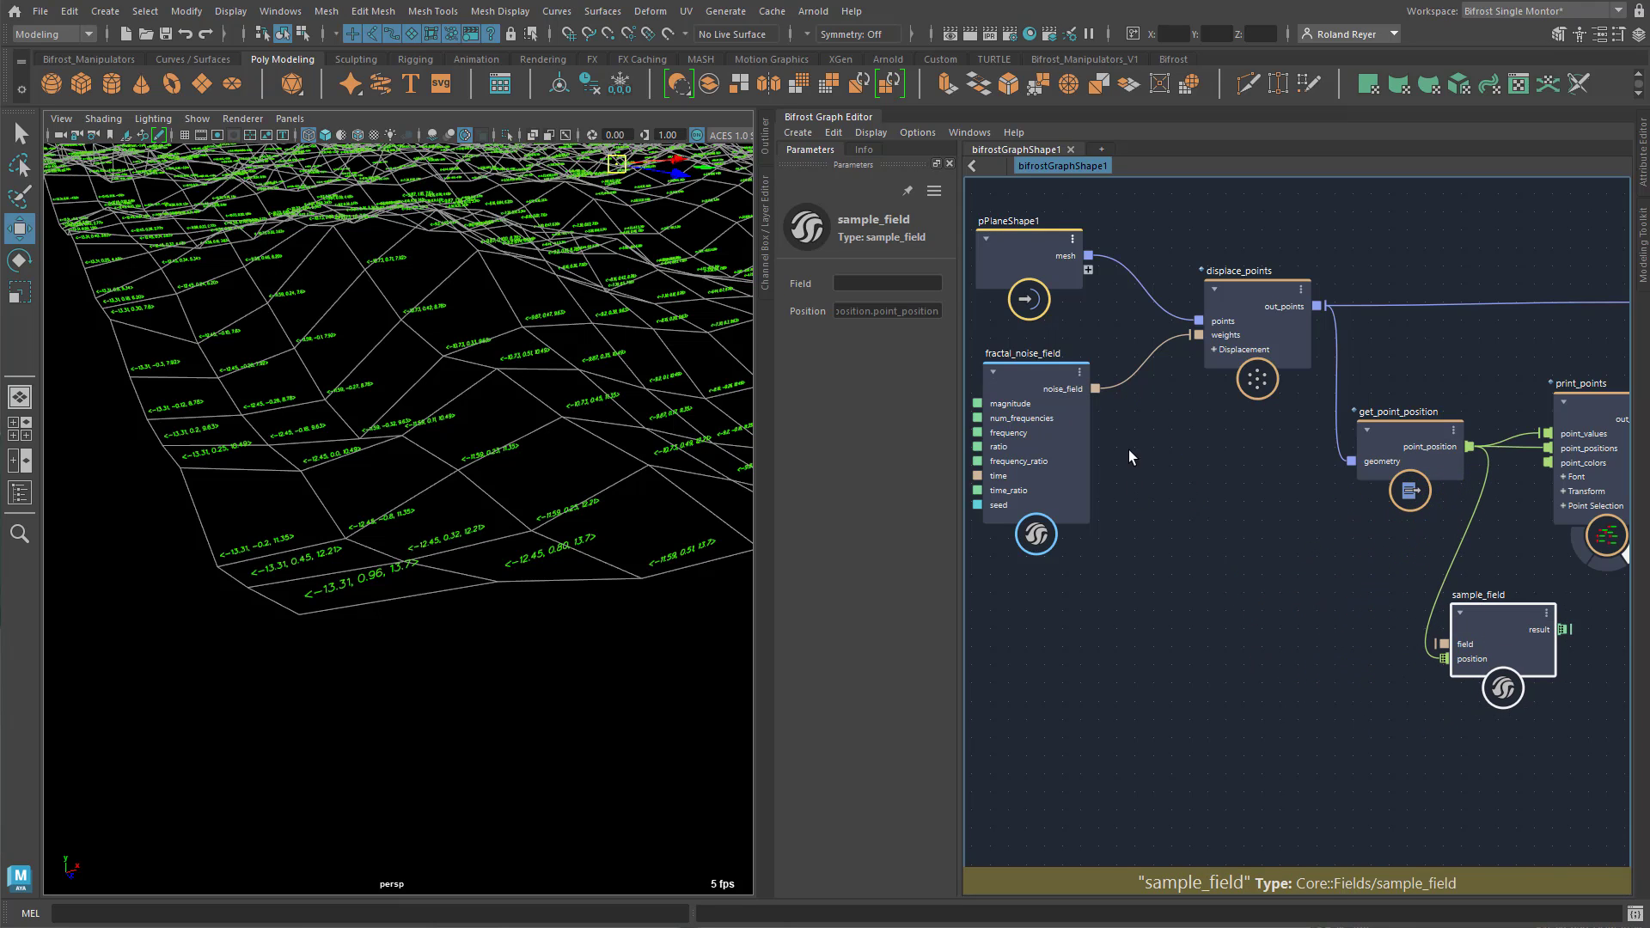
left_click_drag(1095, 389, 1441, 645)
left_click_drag(1546, 647, 1546, 433)
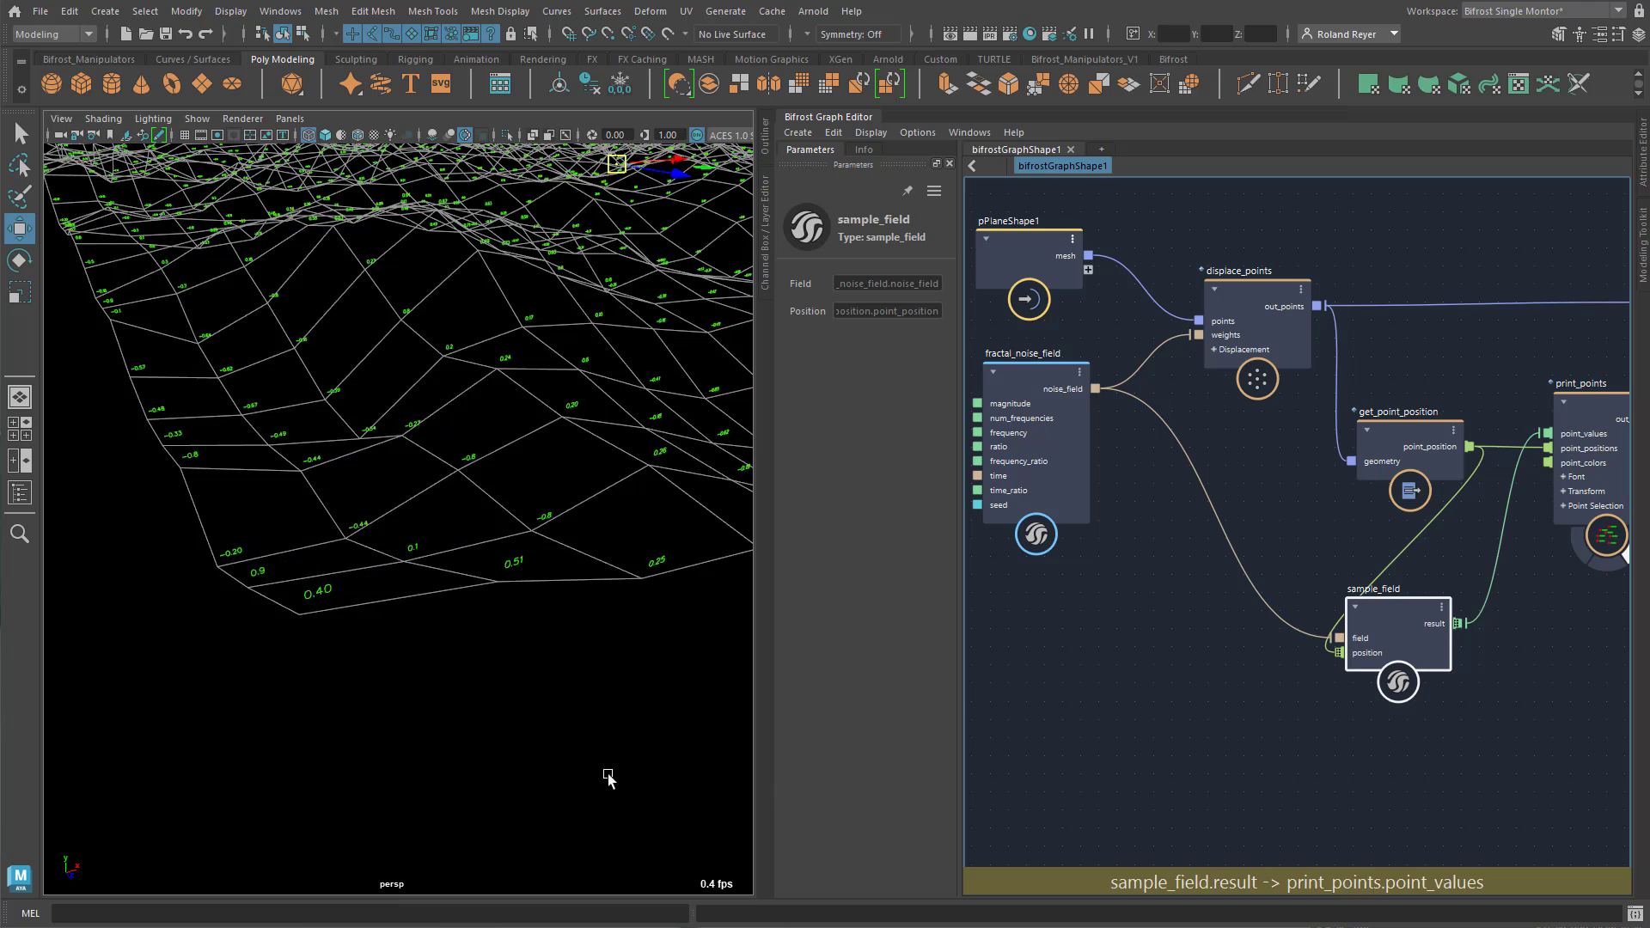
middle_click_drag(416, 663, 451, 647, "alt")
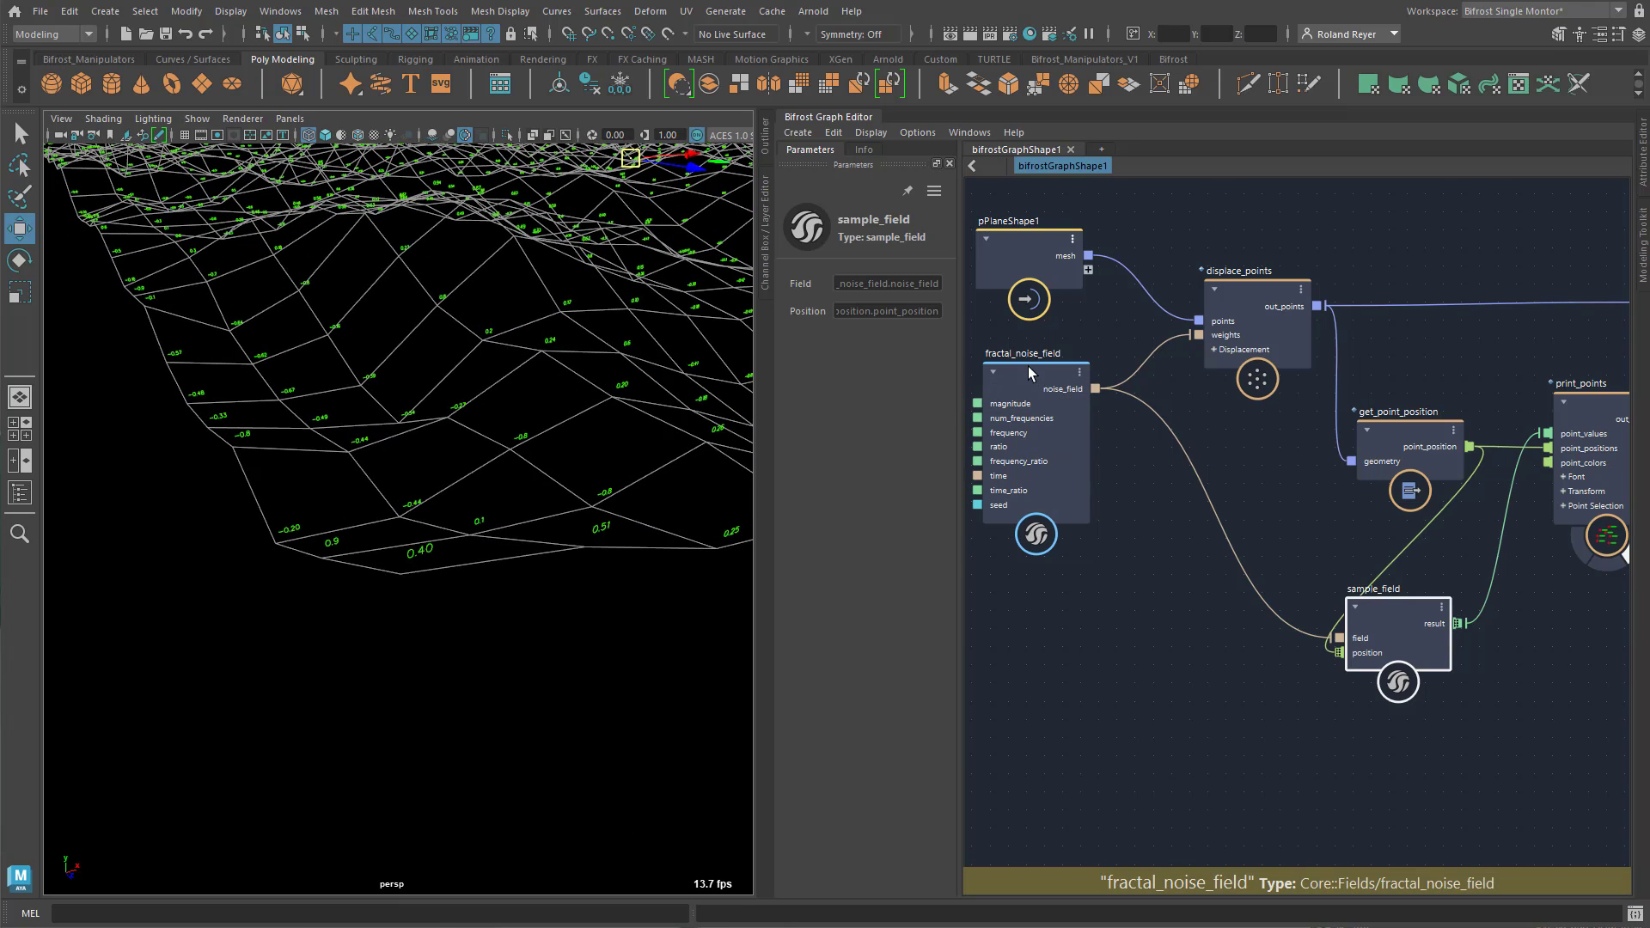
Increase the print_points label scale to 0.9467 and inspect the sampled noise values on the mesh
left_click(1596, 404)
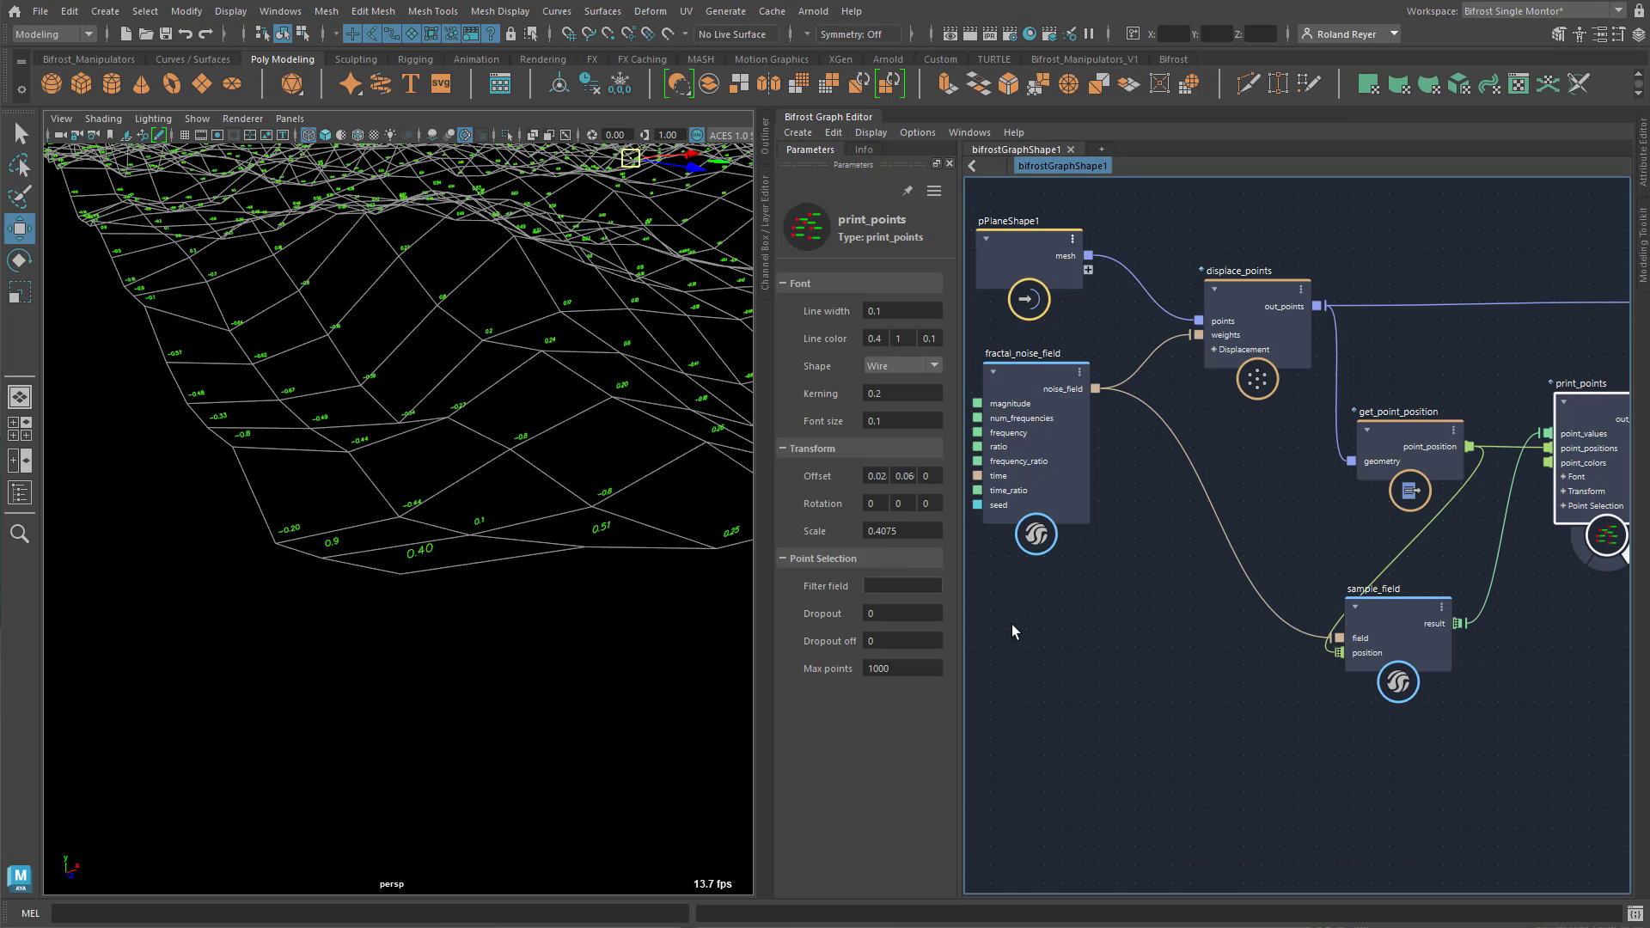
left_click_drag(829, 532, 950, 539)
left_click_drag(557, 729, 504, 732, "alt")
left_click_drag(857, 539, 857, 539)
mouse_move(532, 721)
left_mouse_down("alt")
mouse_move(517, 726)
mouse_move(523, 693)
left_mouse_up("alt")
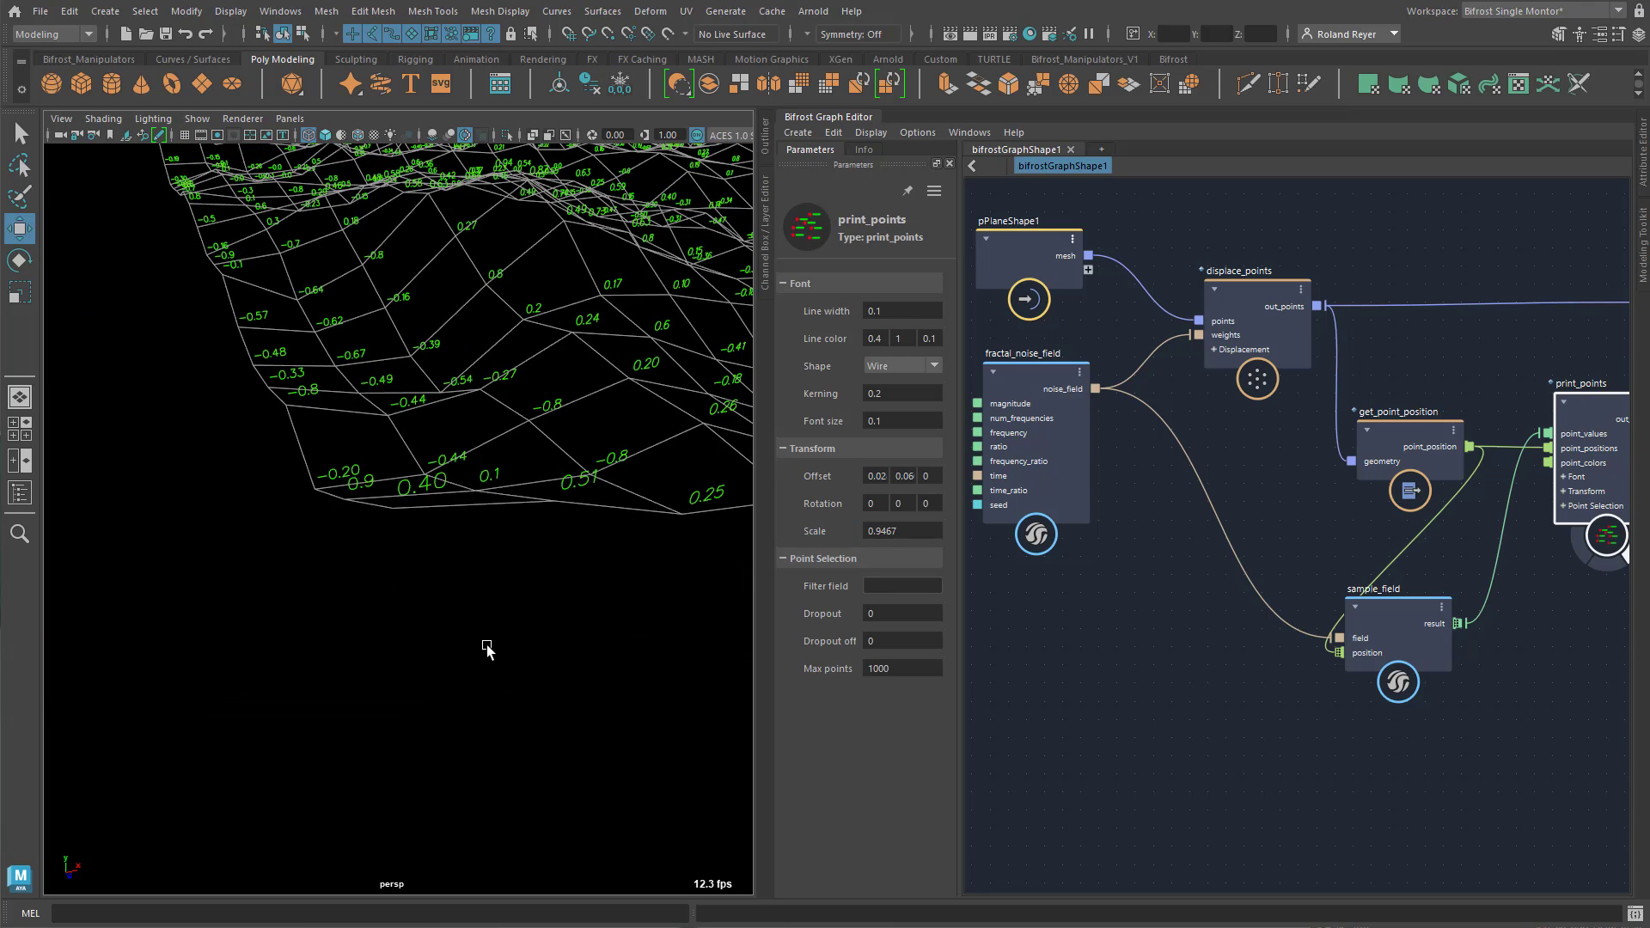
left_click_drag(479, 663, 440, 696, "alt")
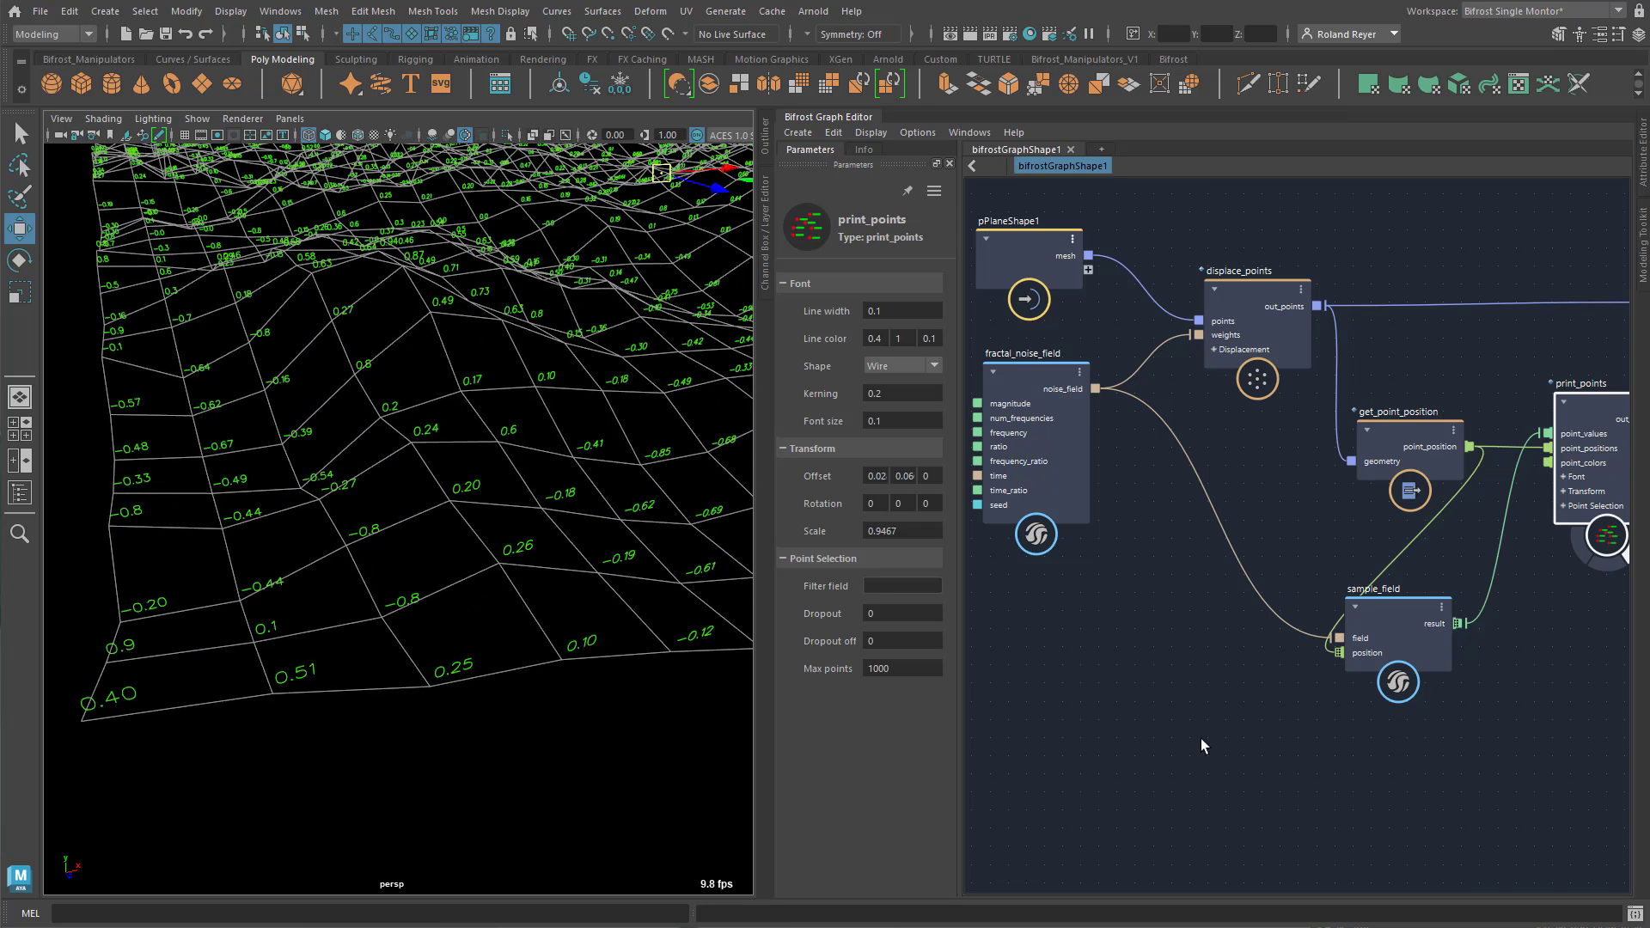
Move print_points farther from get_point_position and add a lerp node between sample_field and print_points
middle_click_drag(1409, 806, 1203, 755)
left_click_drag(1441, 448, 1569, 479)
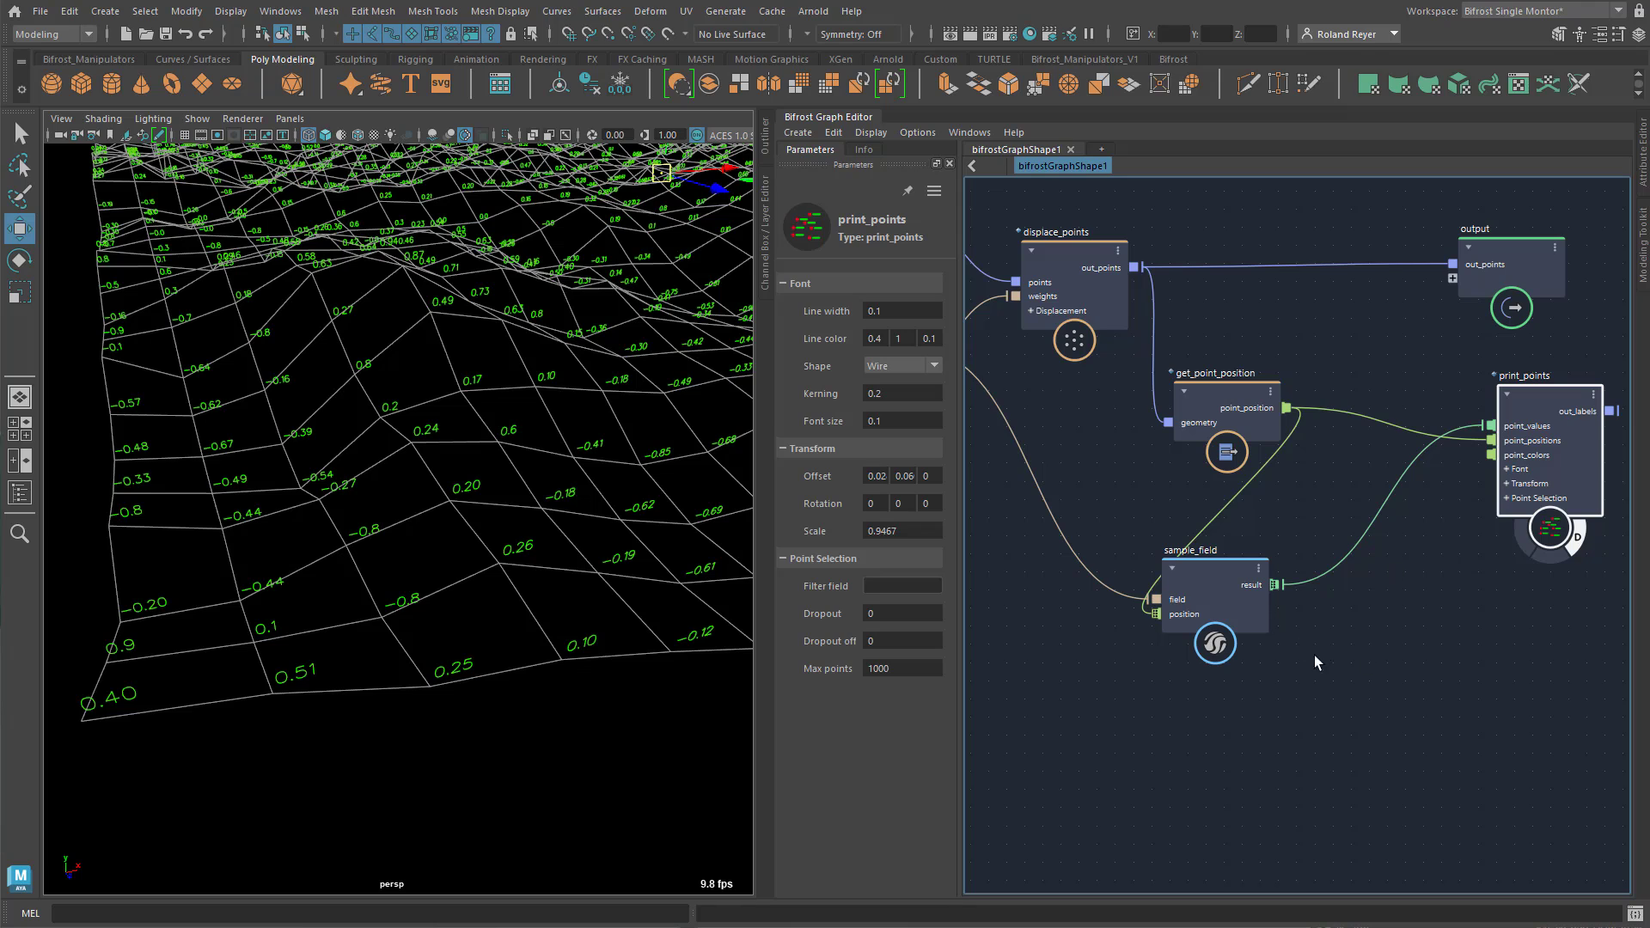
left_click(1357, 626)
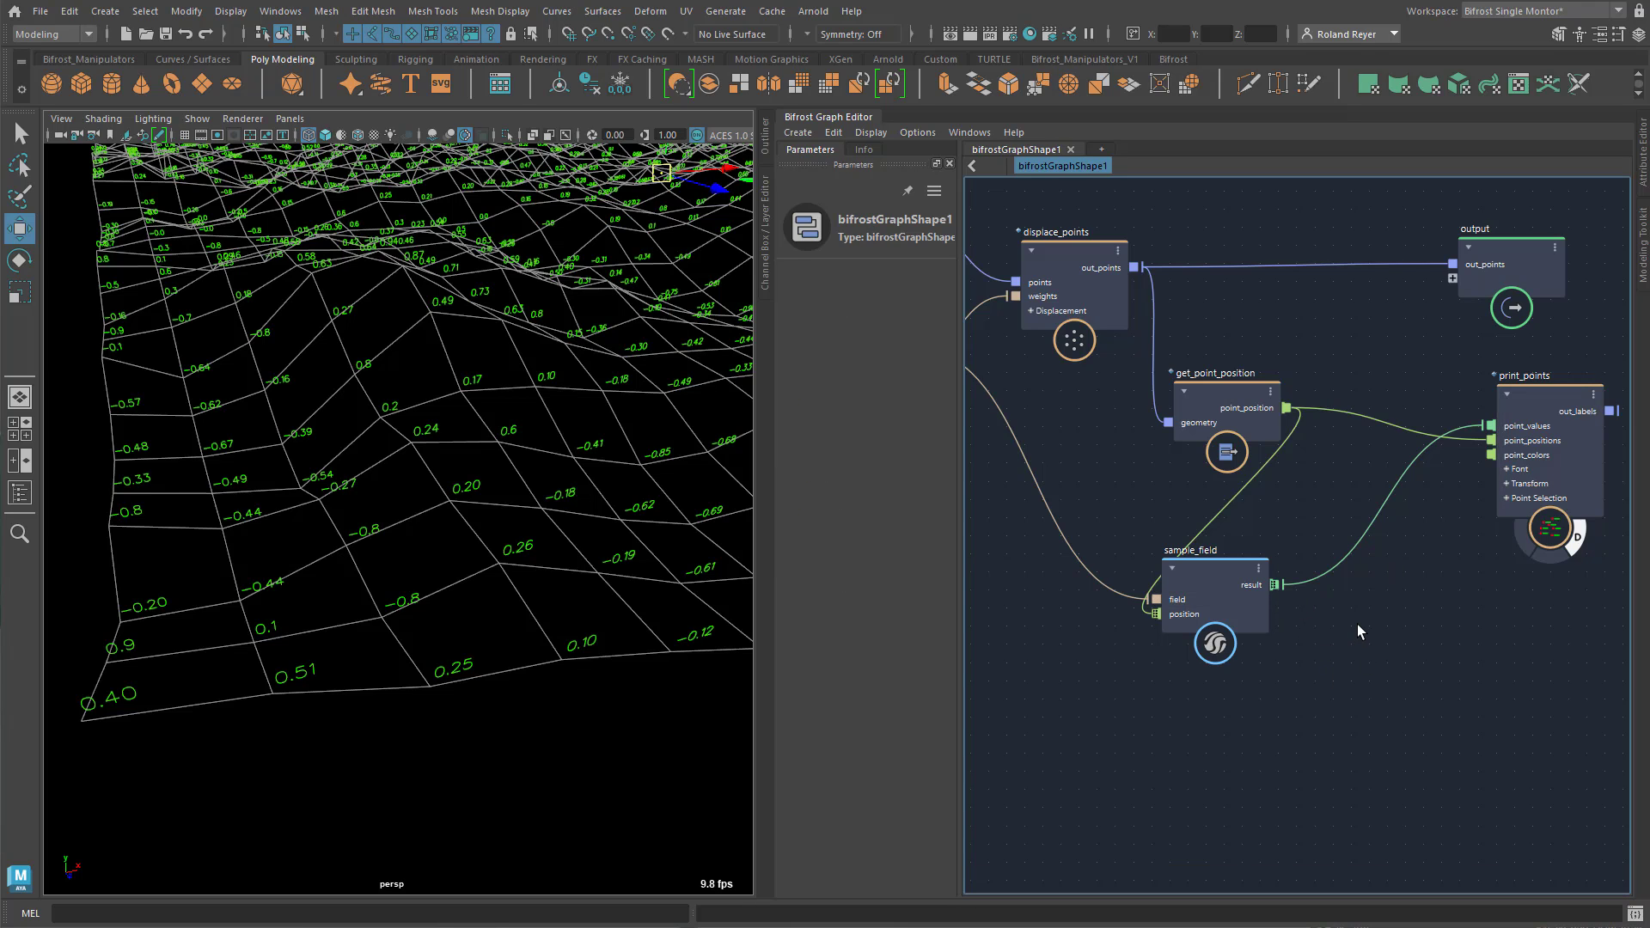
key("Tab")
type("le")
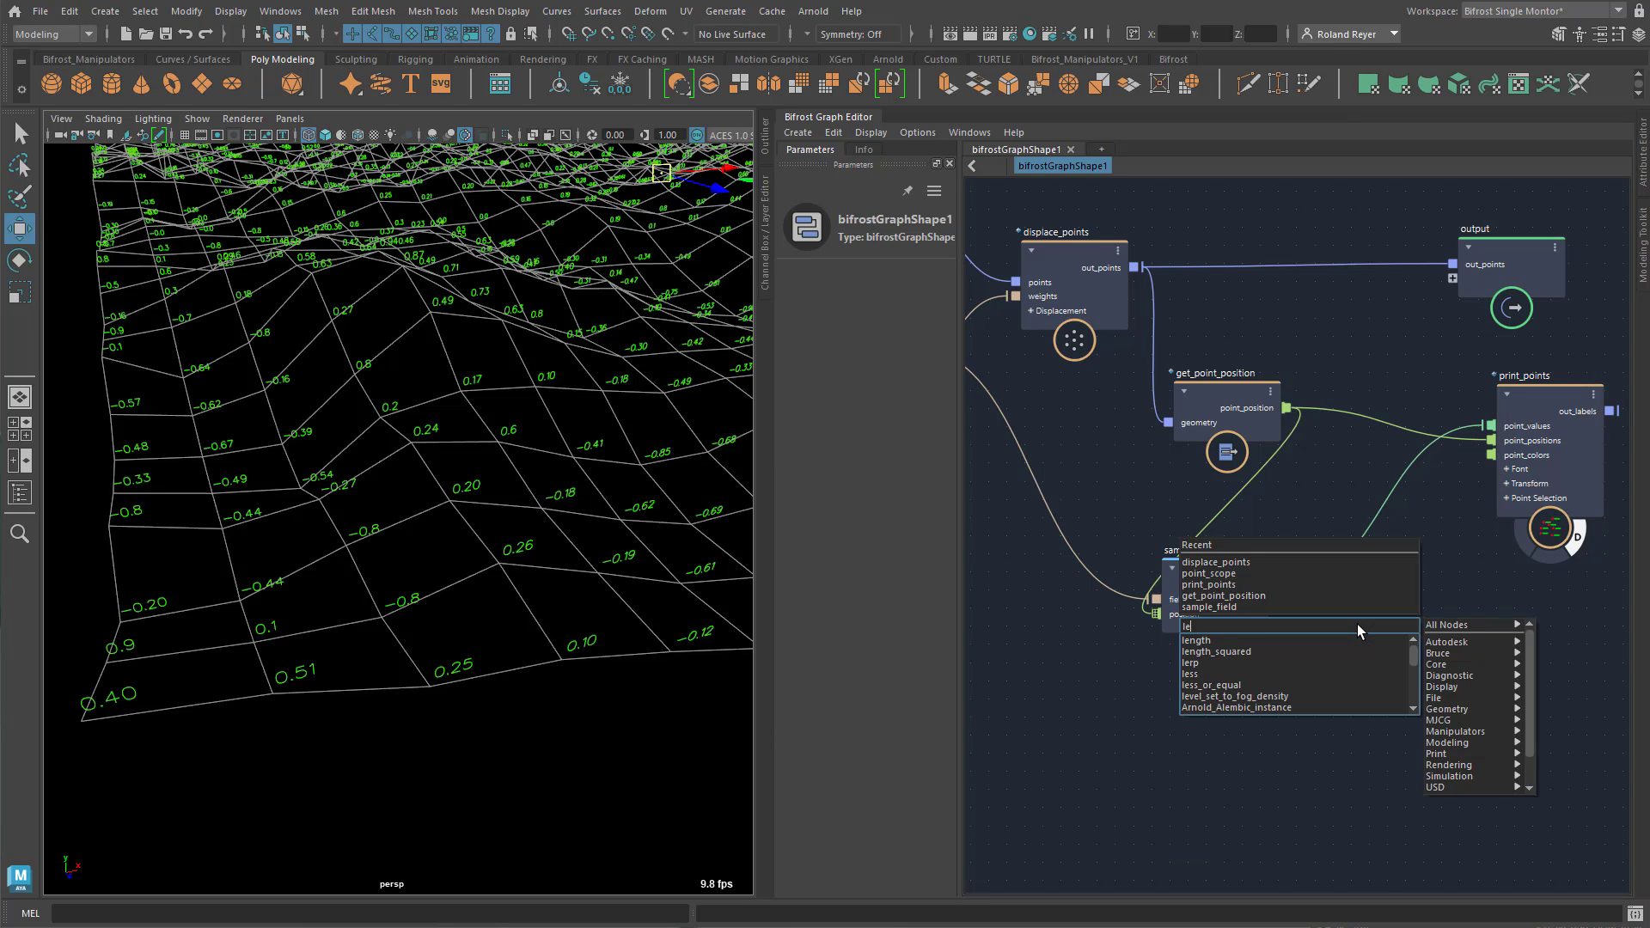
type("rp")
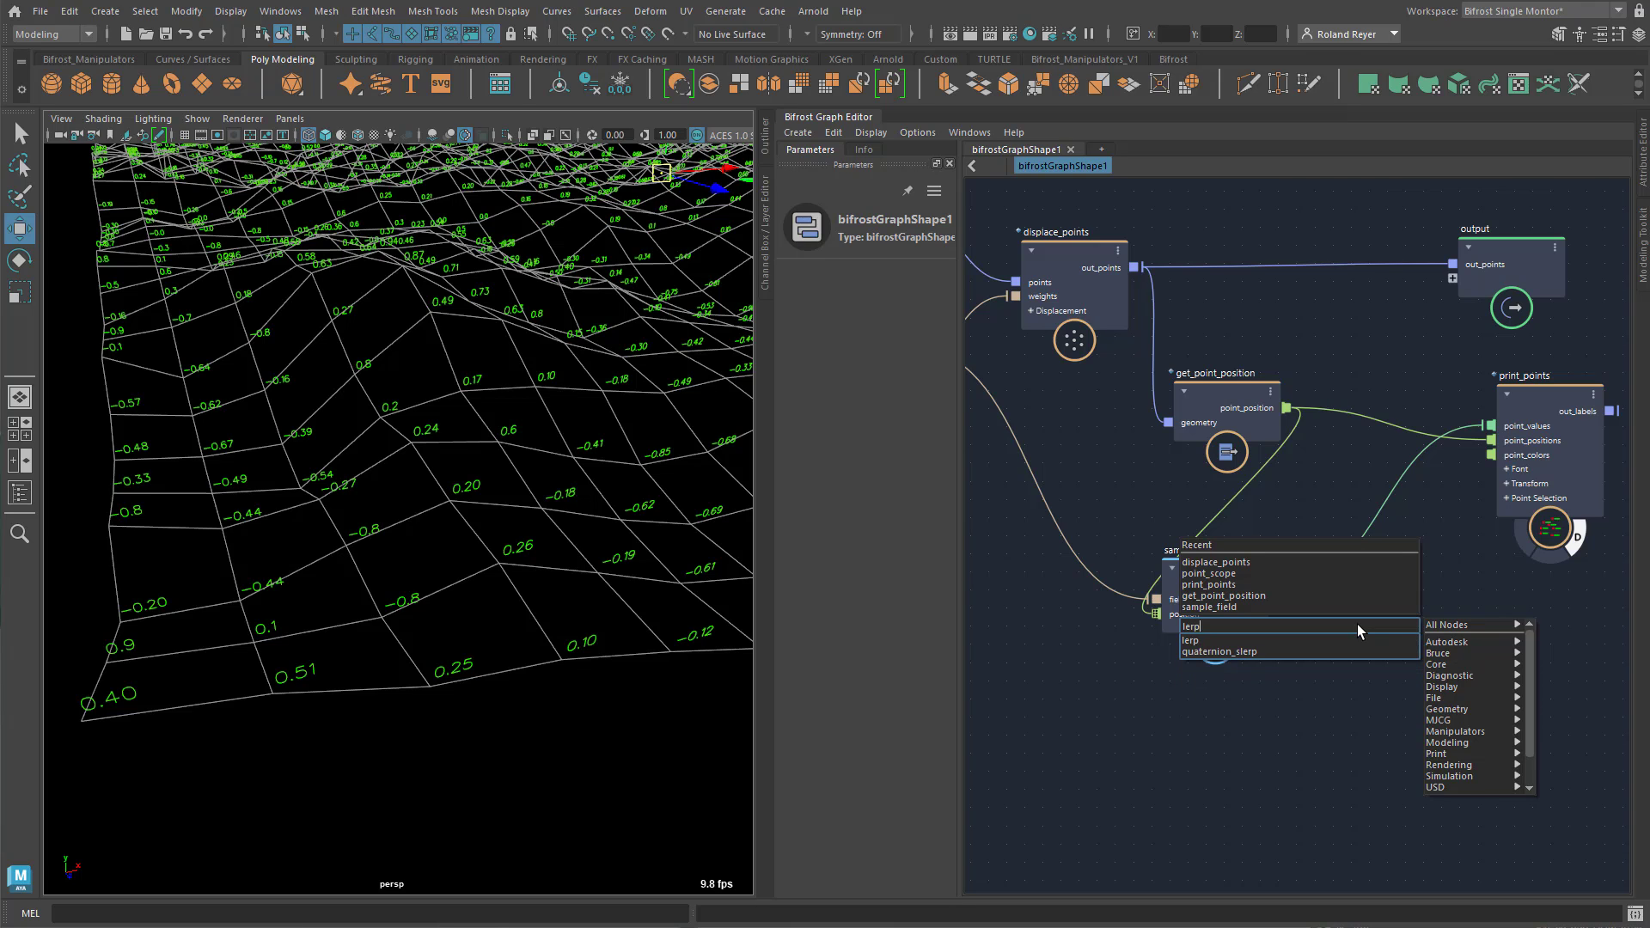
key("Return")
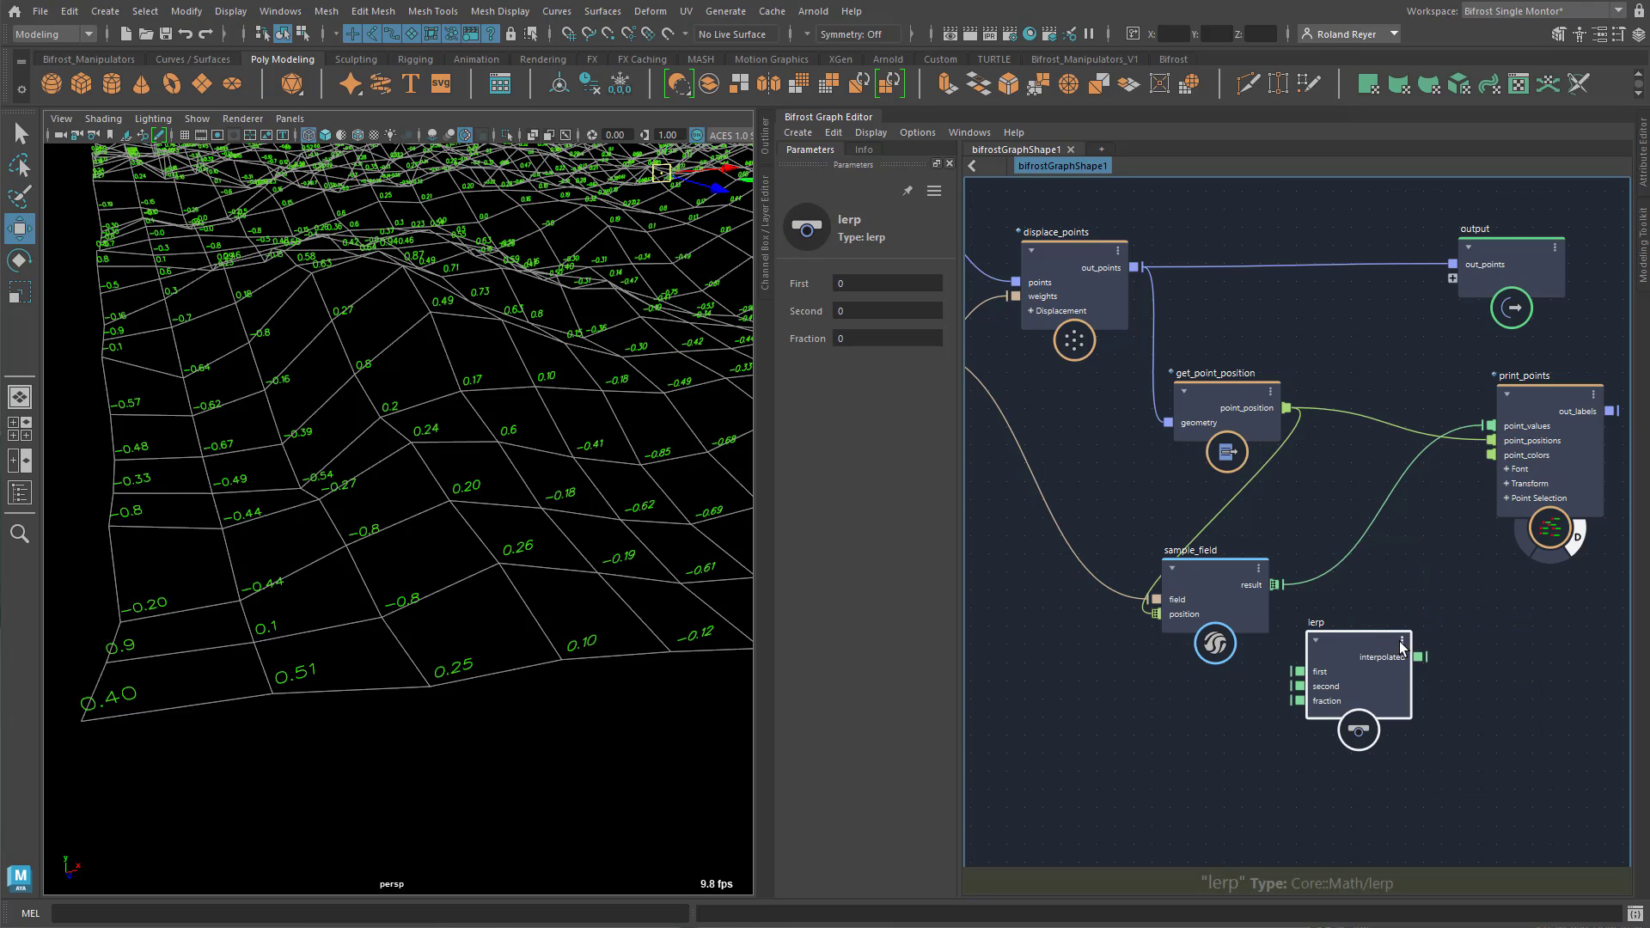
left_click_drag(1442, 615, 1467, 603)
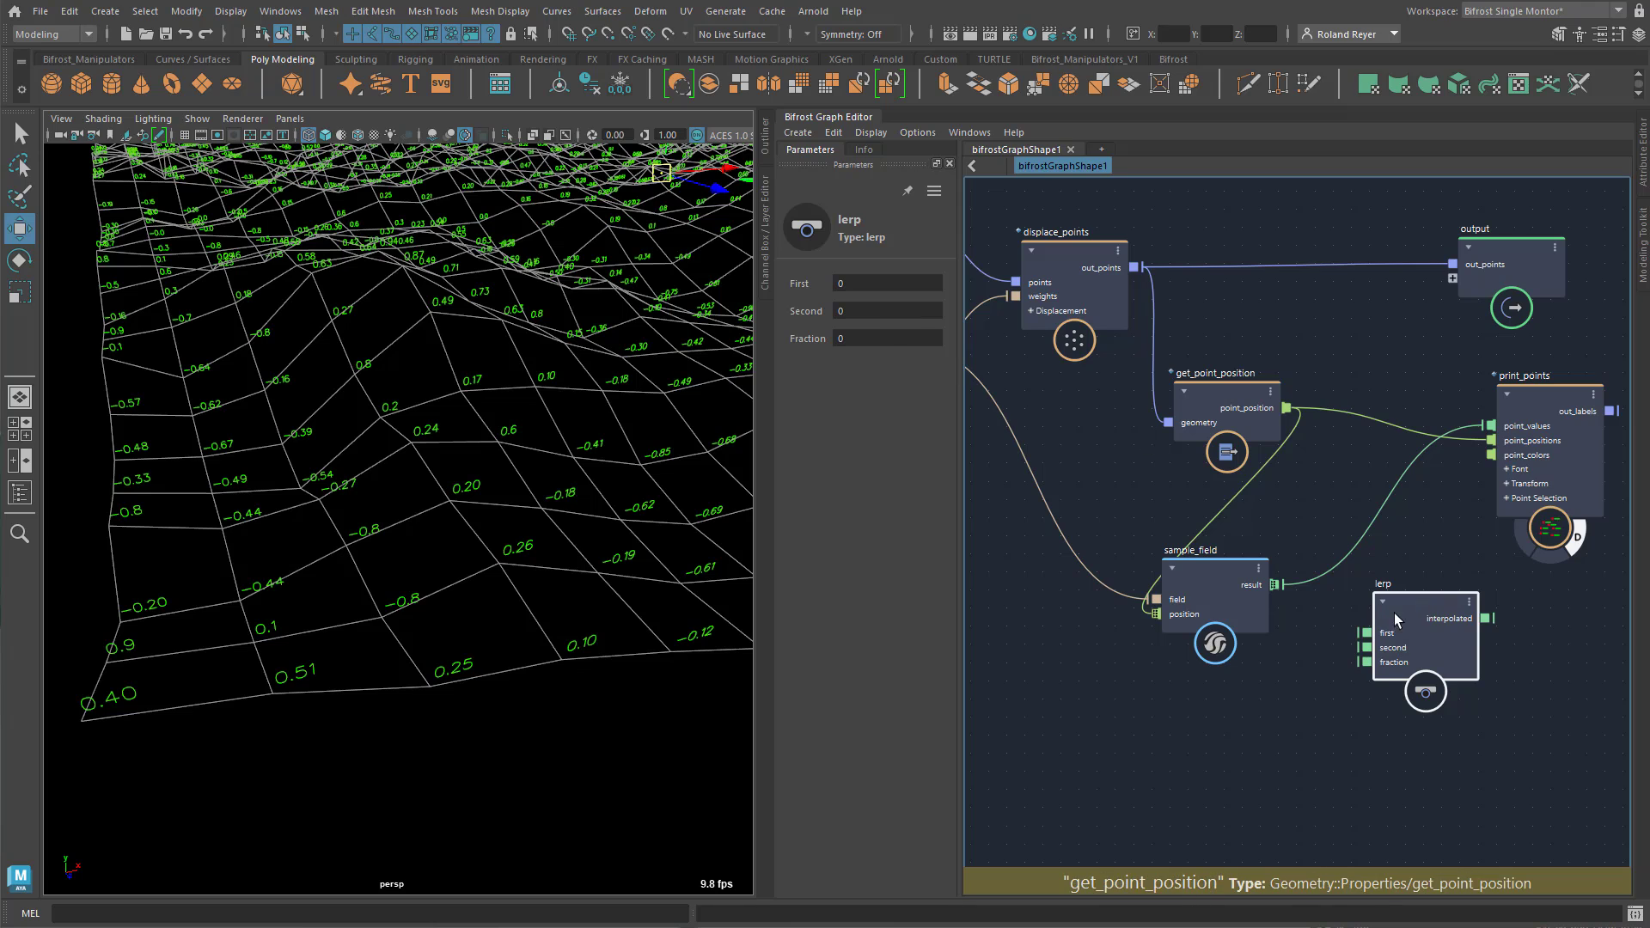
Set lerp's first input to the Math::float3 value type, with First at 0, 1, 0 and Second at 1, 0, 0
right_click(1379, 634)
mouse_move(1443, 663)
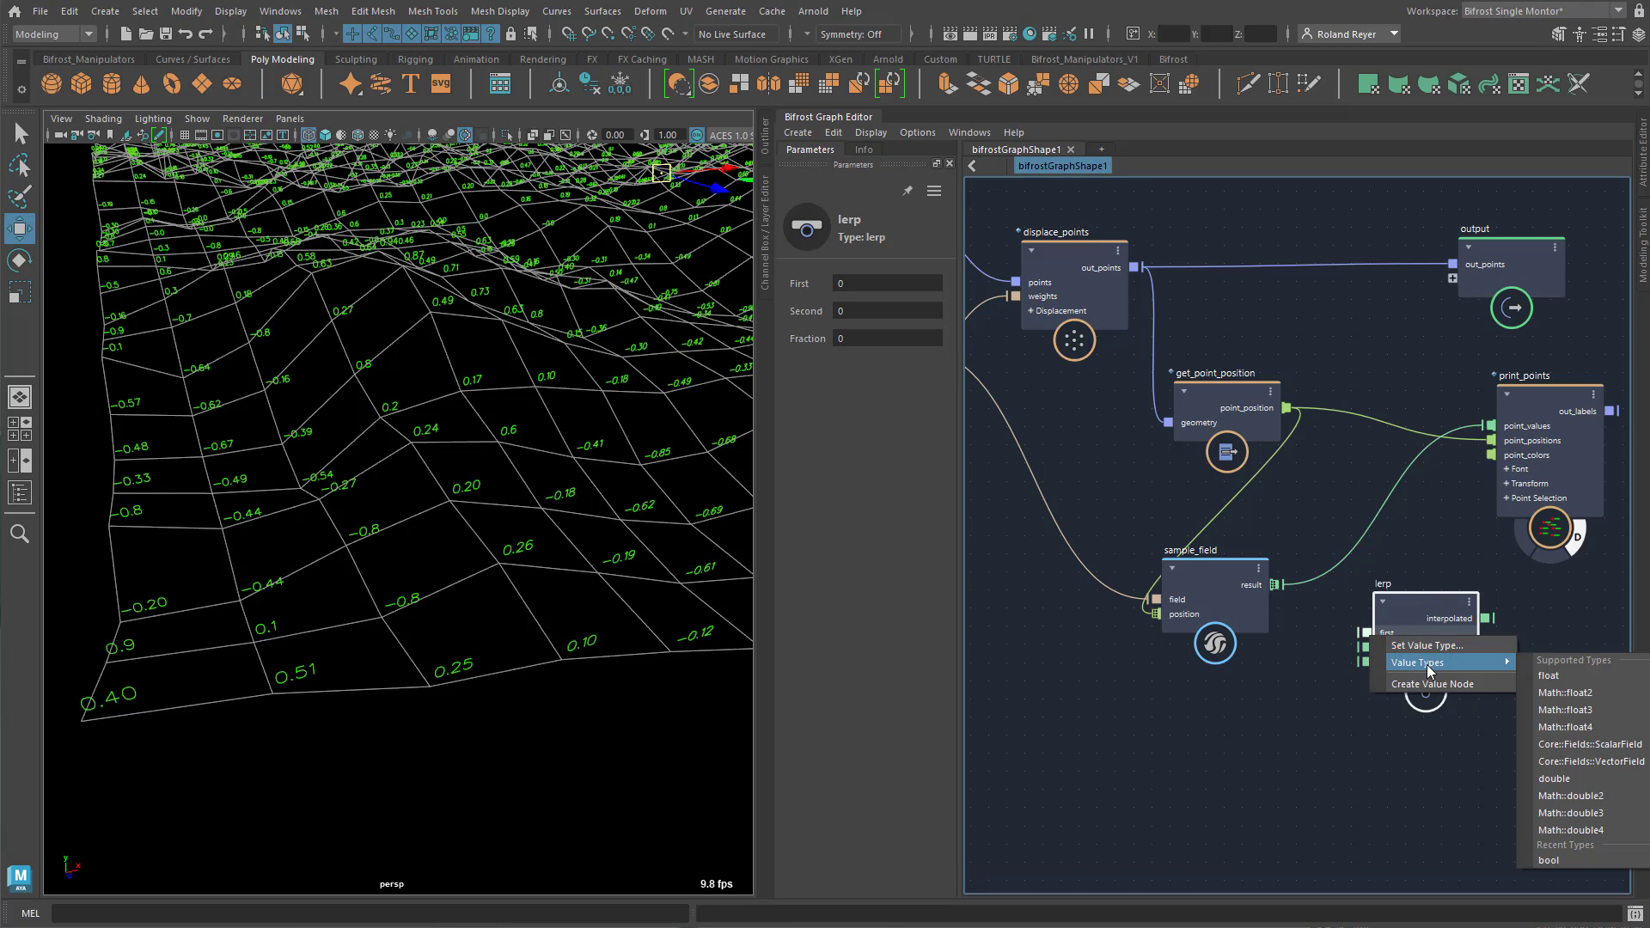
left_click(1594, 713)
left_click(848, 283)
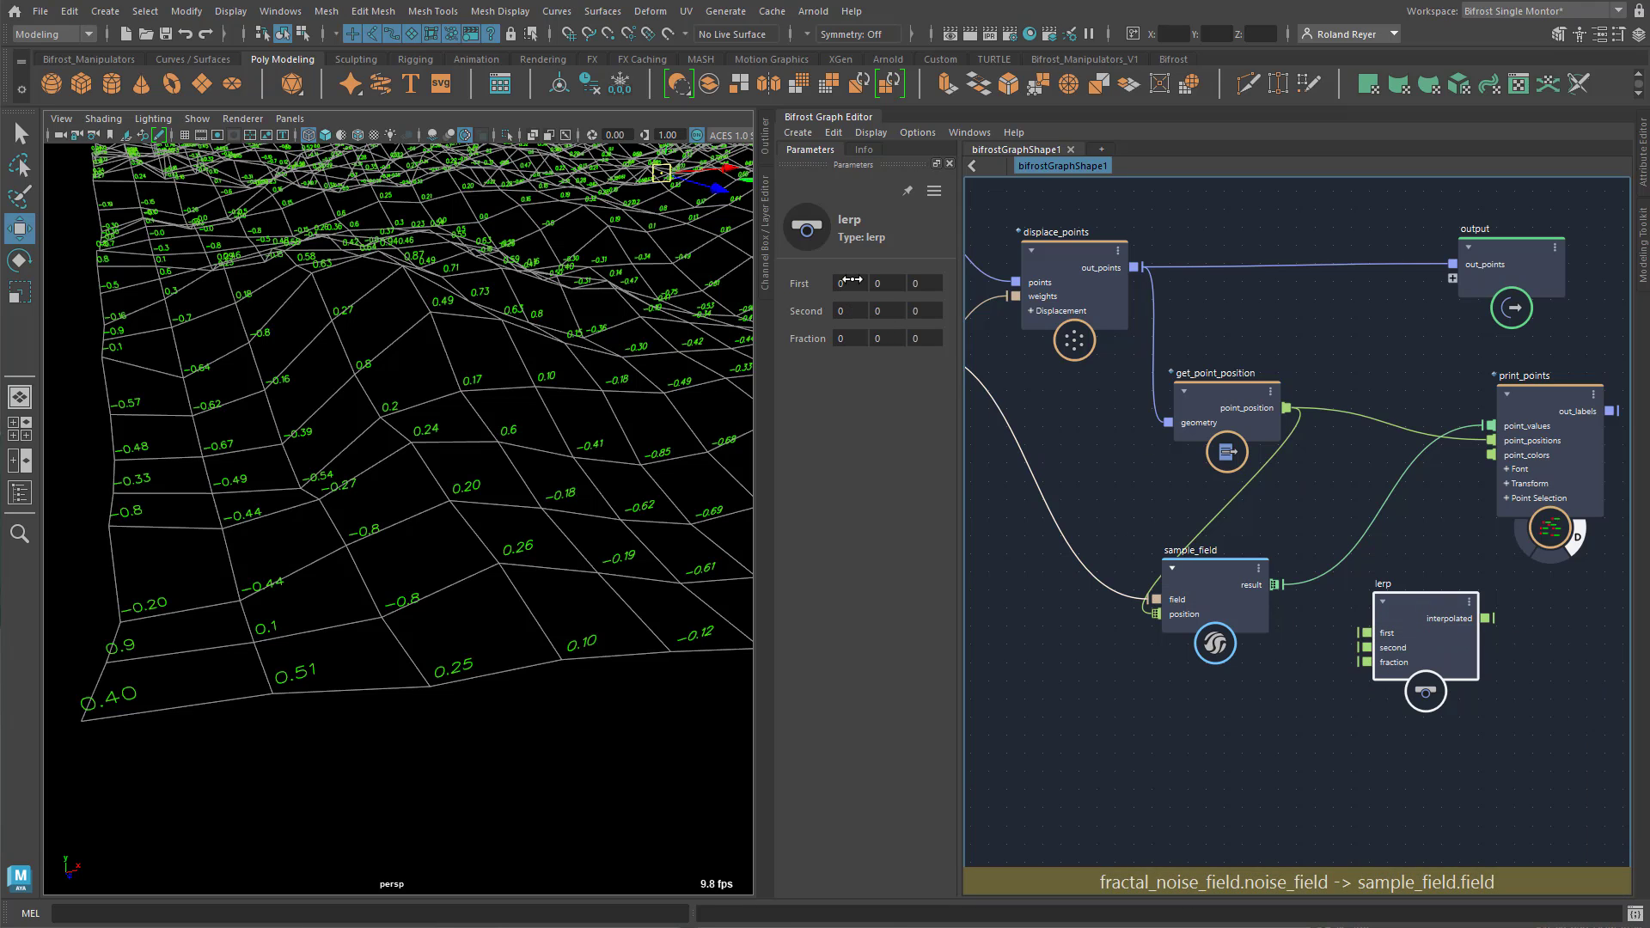
left_click(888, 283)
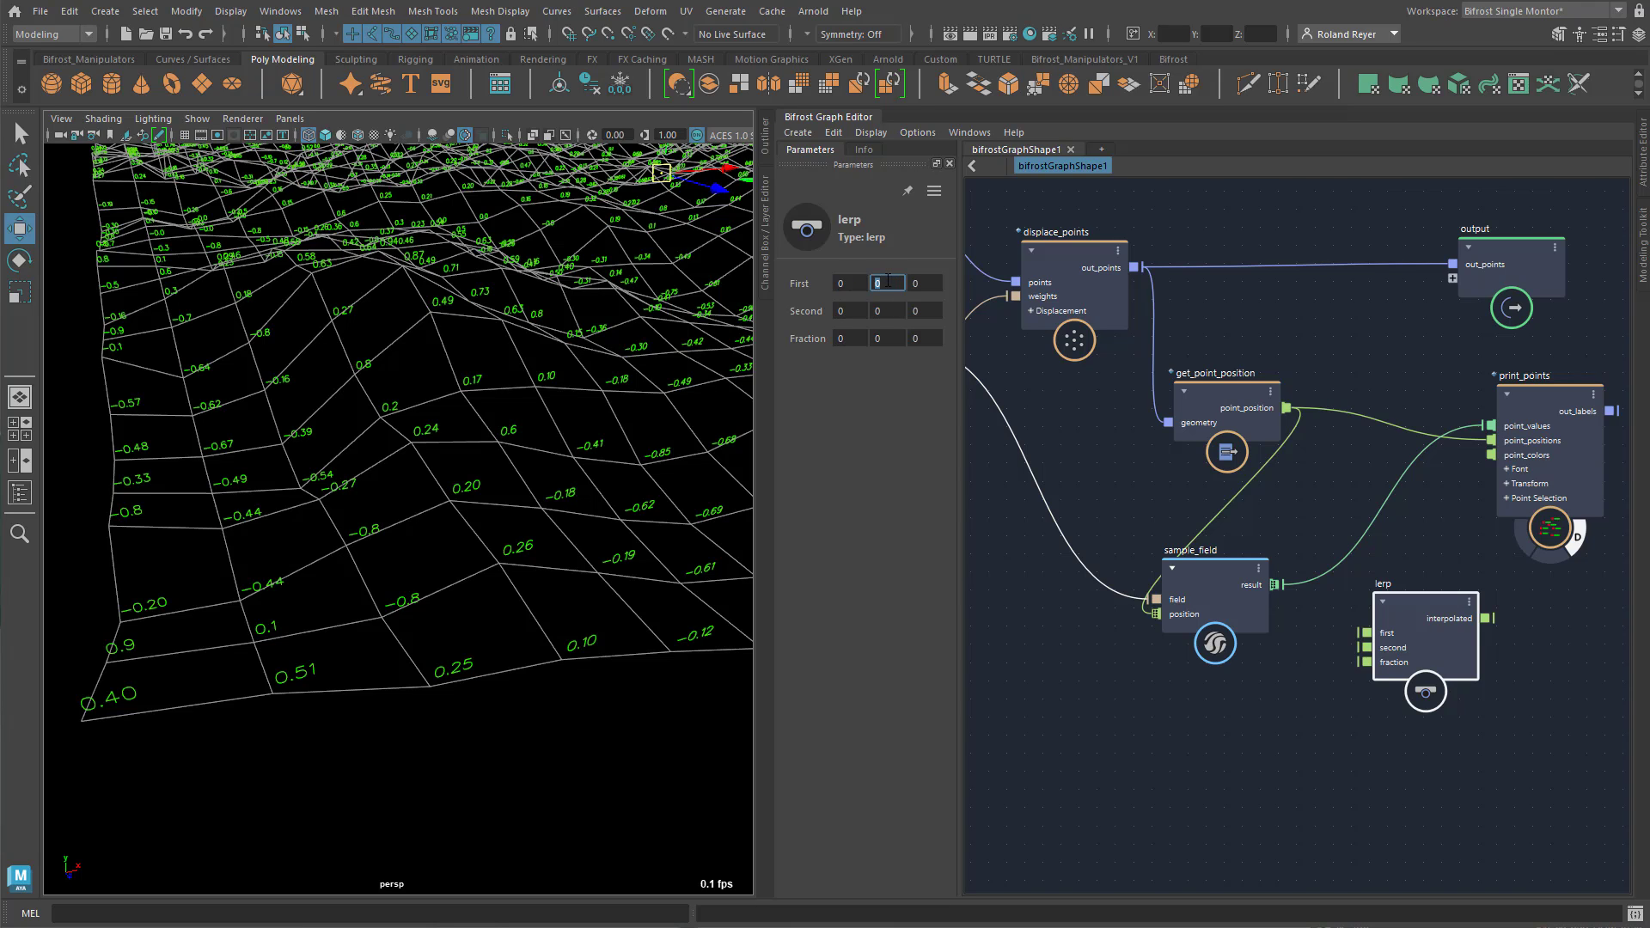
left_click(884, 311)
left_click(845, 310)
left_click_drag(1275, 586, 1366, 662)
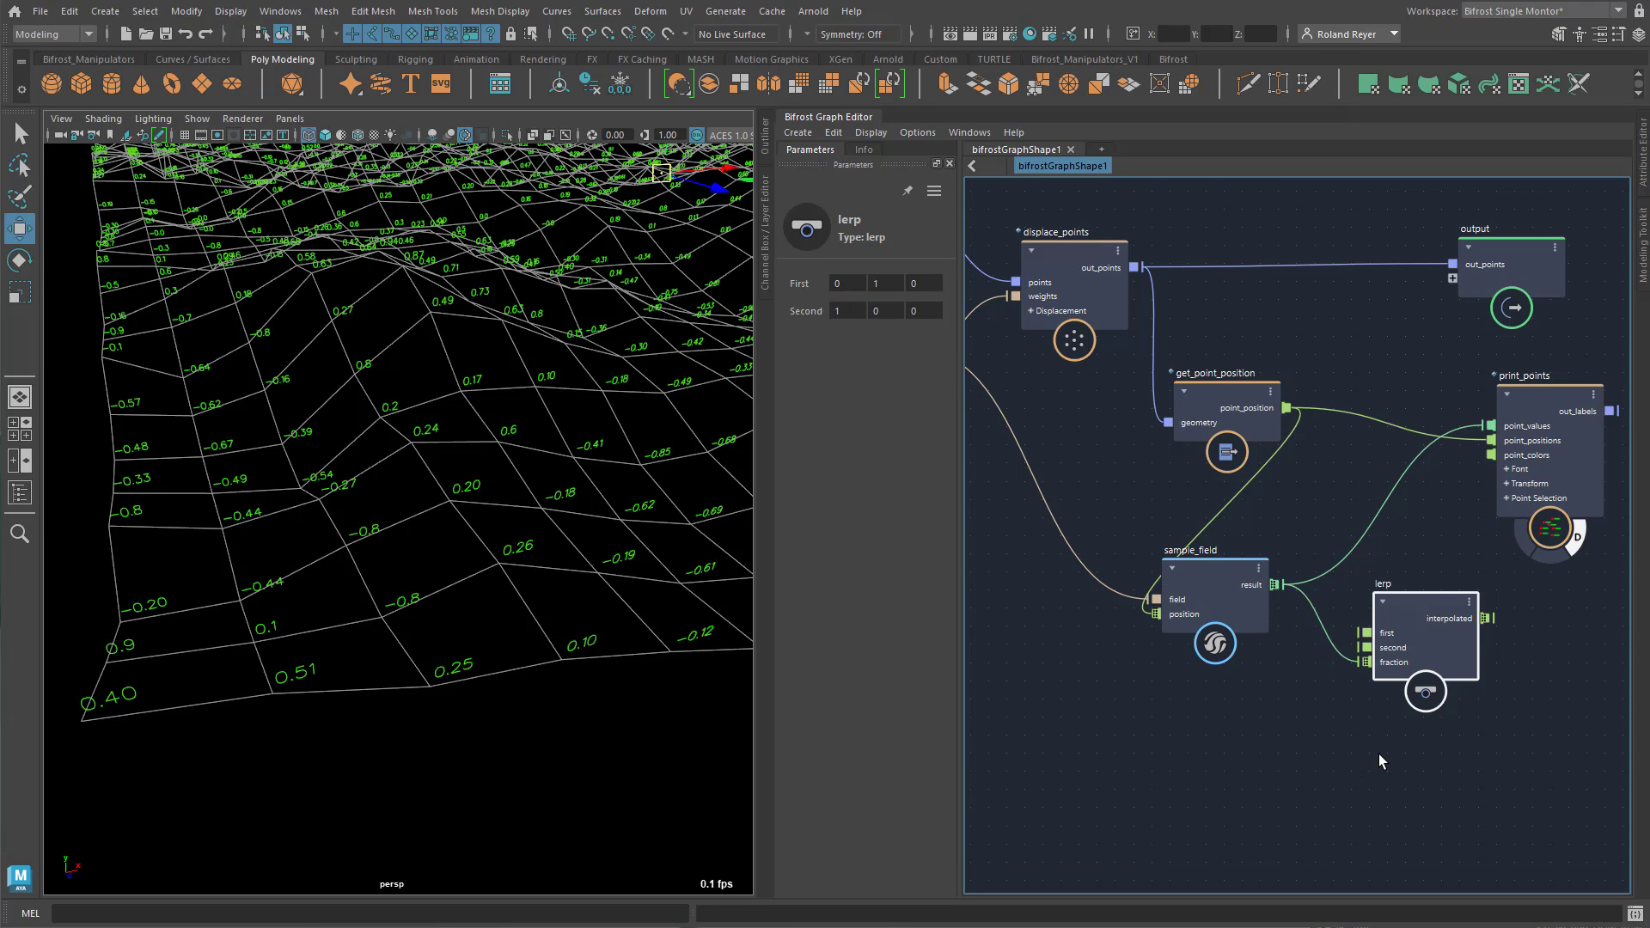
left_click(1338, 657)
key("Delete")
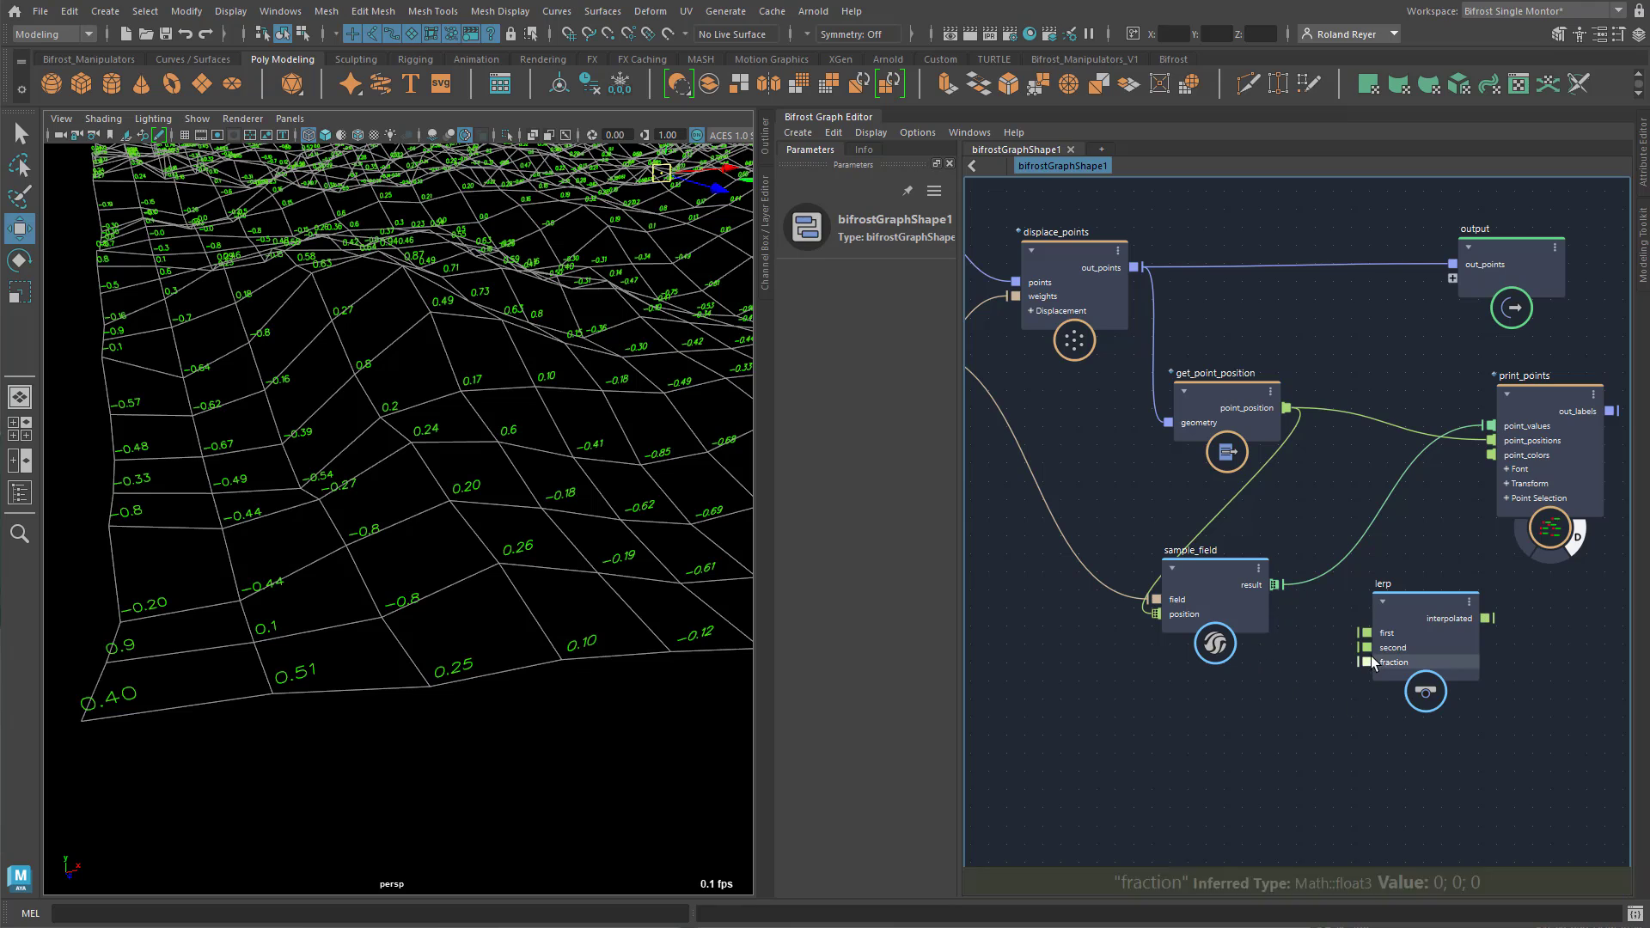
Choose the value type of lerp's fraction input
right_click(1368, 662)
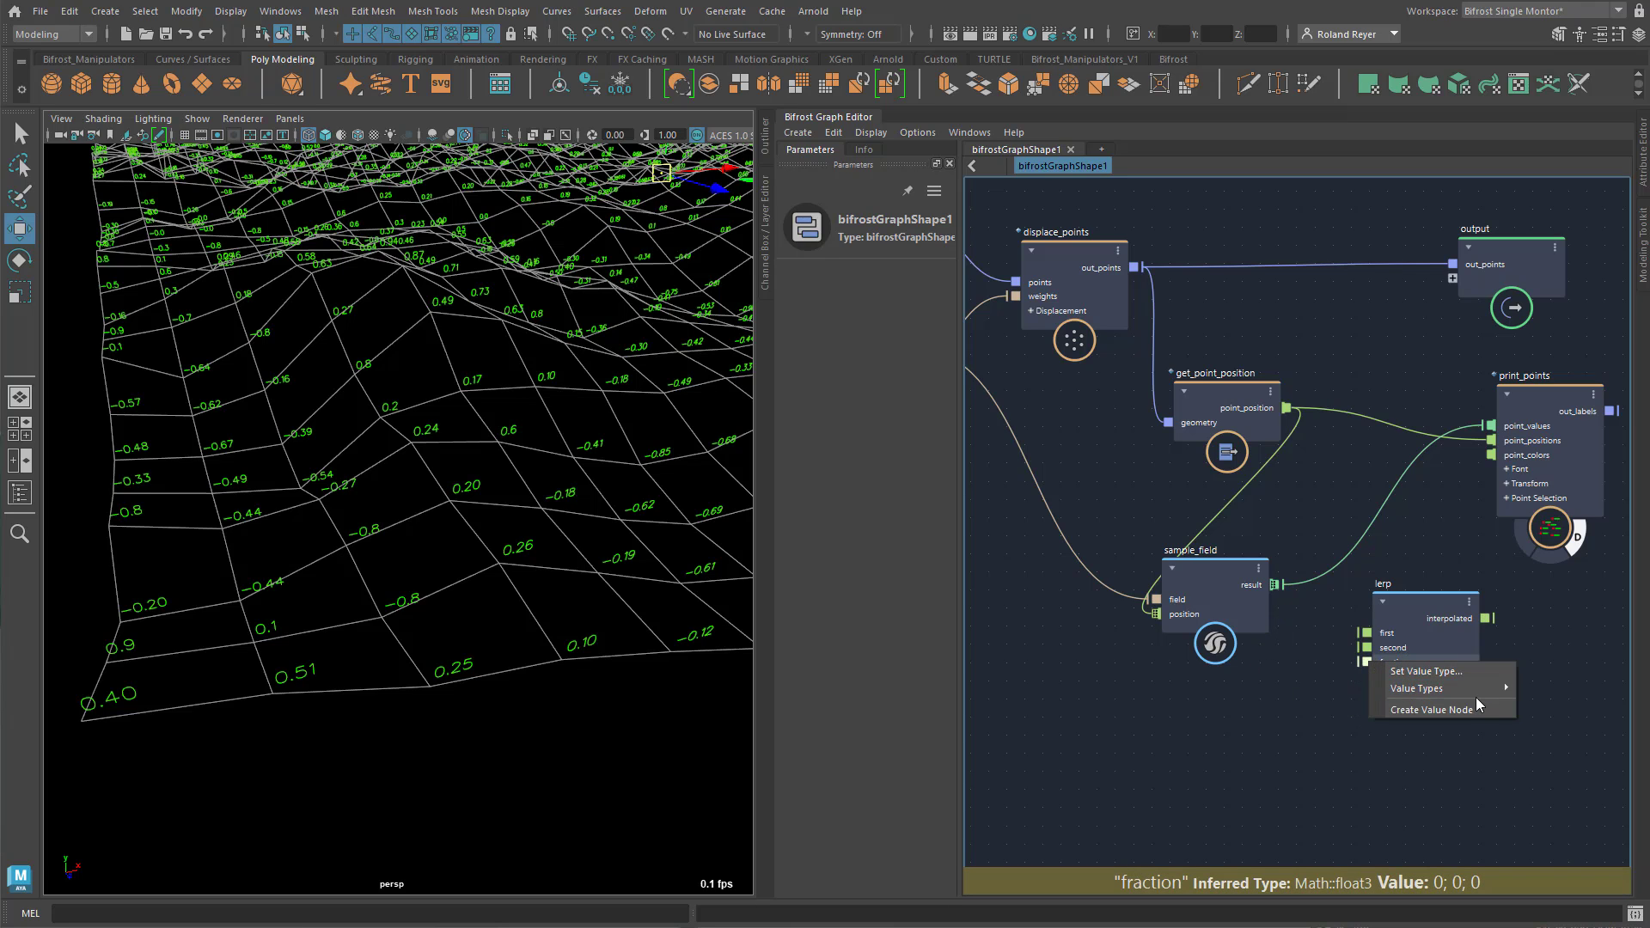
mouse_move(1471, 689)
left_click(1591, 705)
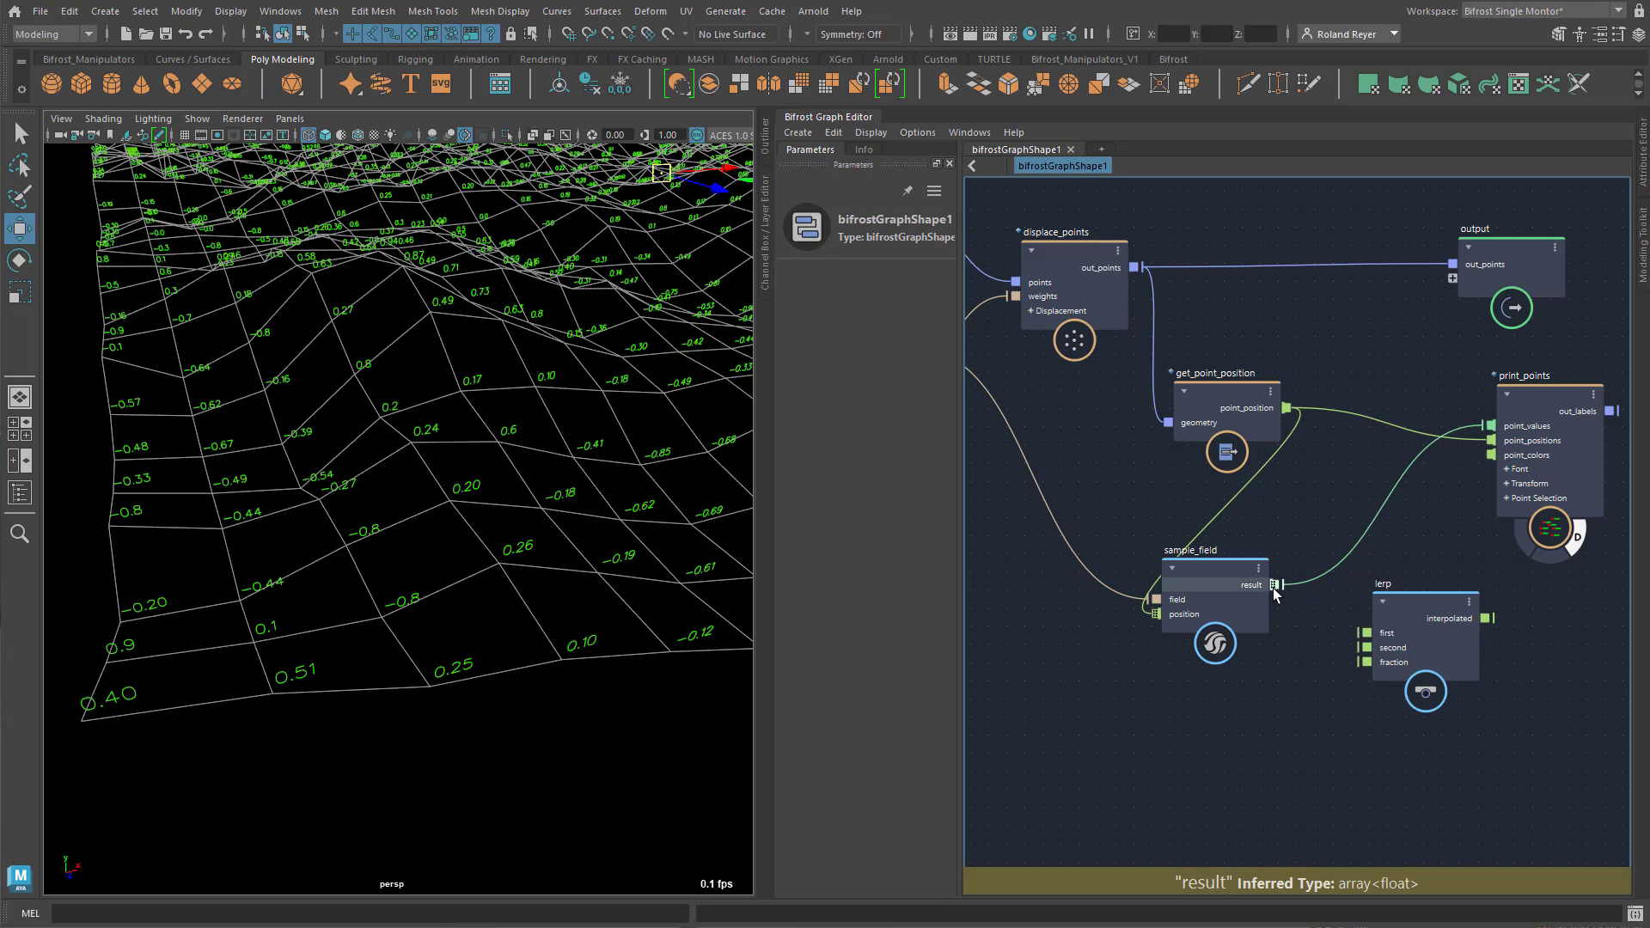
Connect sample_field's result to lerp's fraction and lerp's interpolated output to print_points' point_colors, and inspect the coloured labels
left_click_drag(1275, 585, 1492, 456)
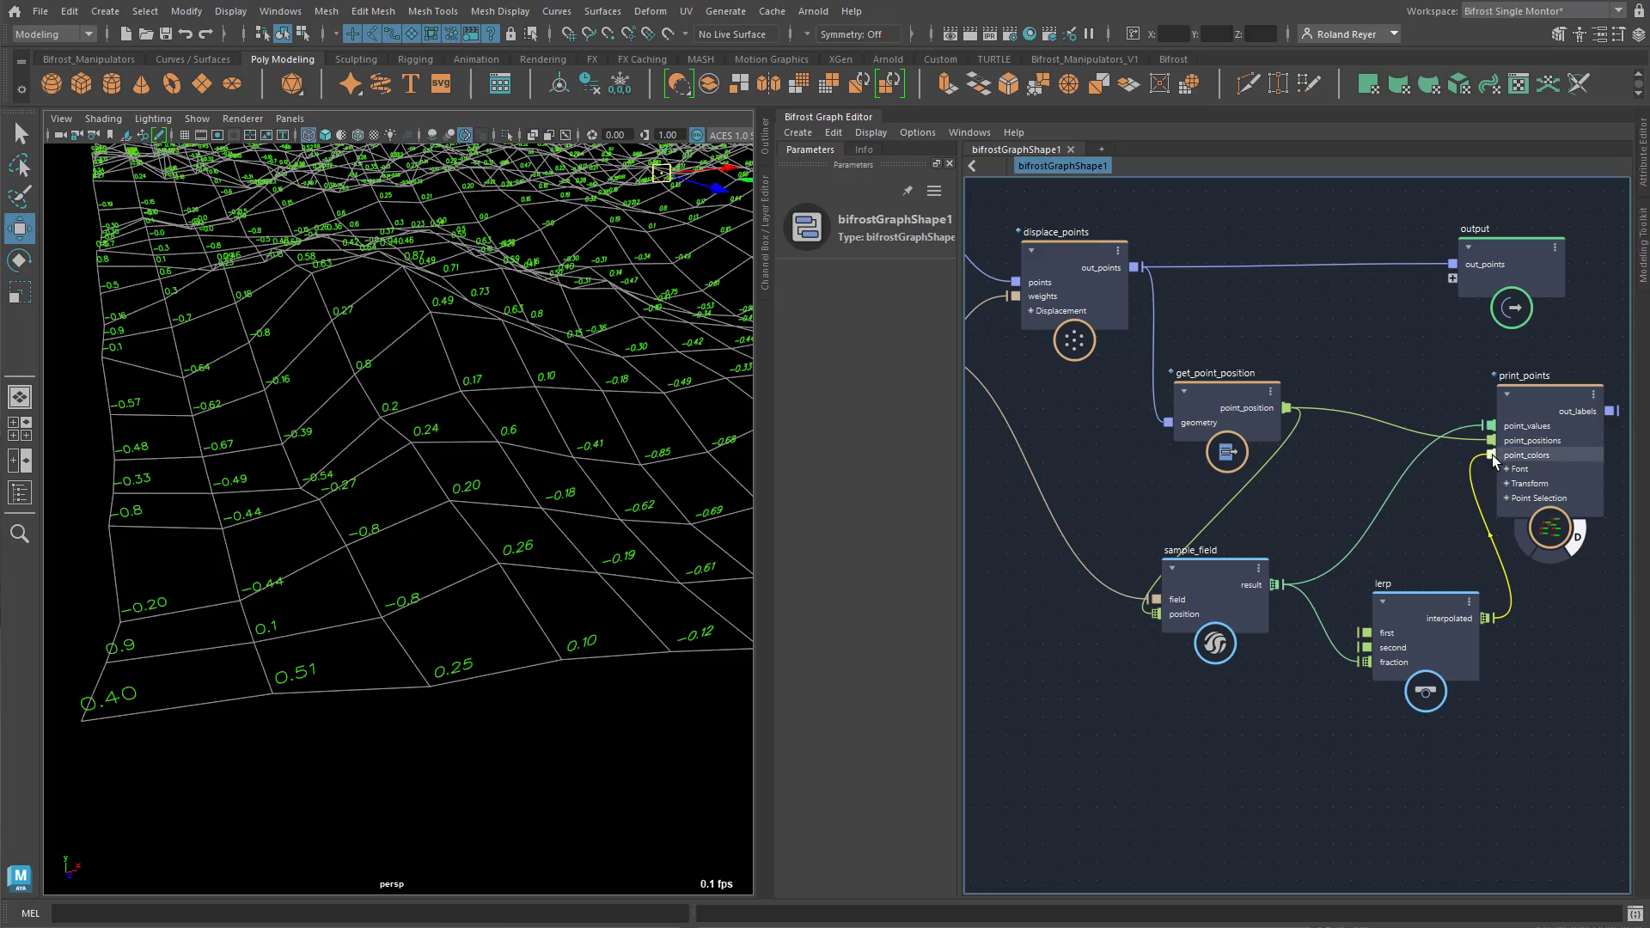
right_click_drag(607, 601, 479, 610, "alt")
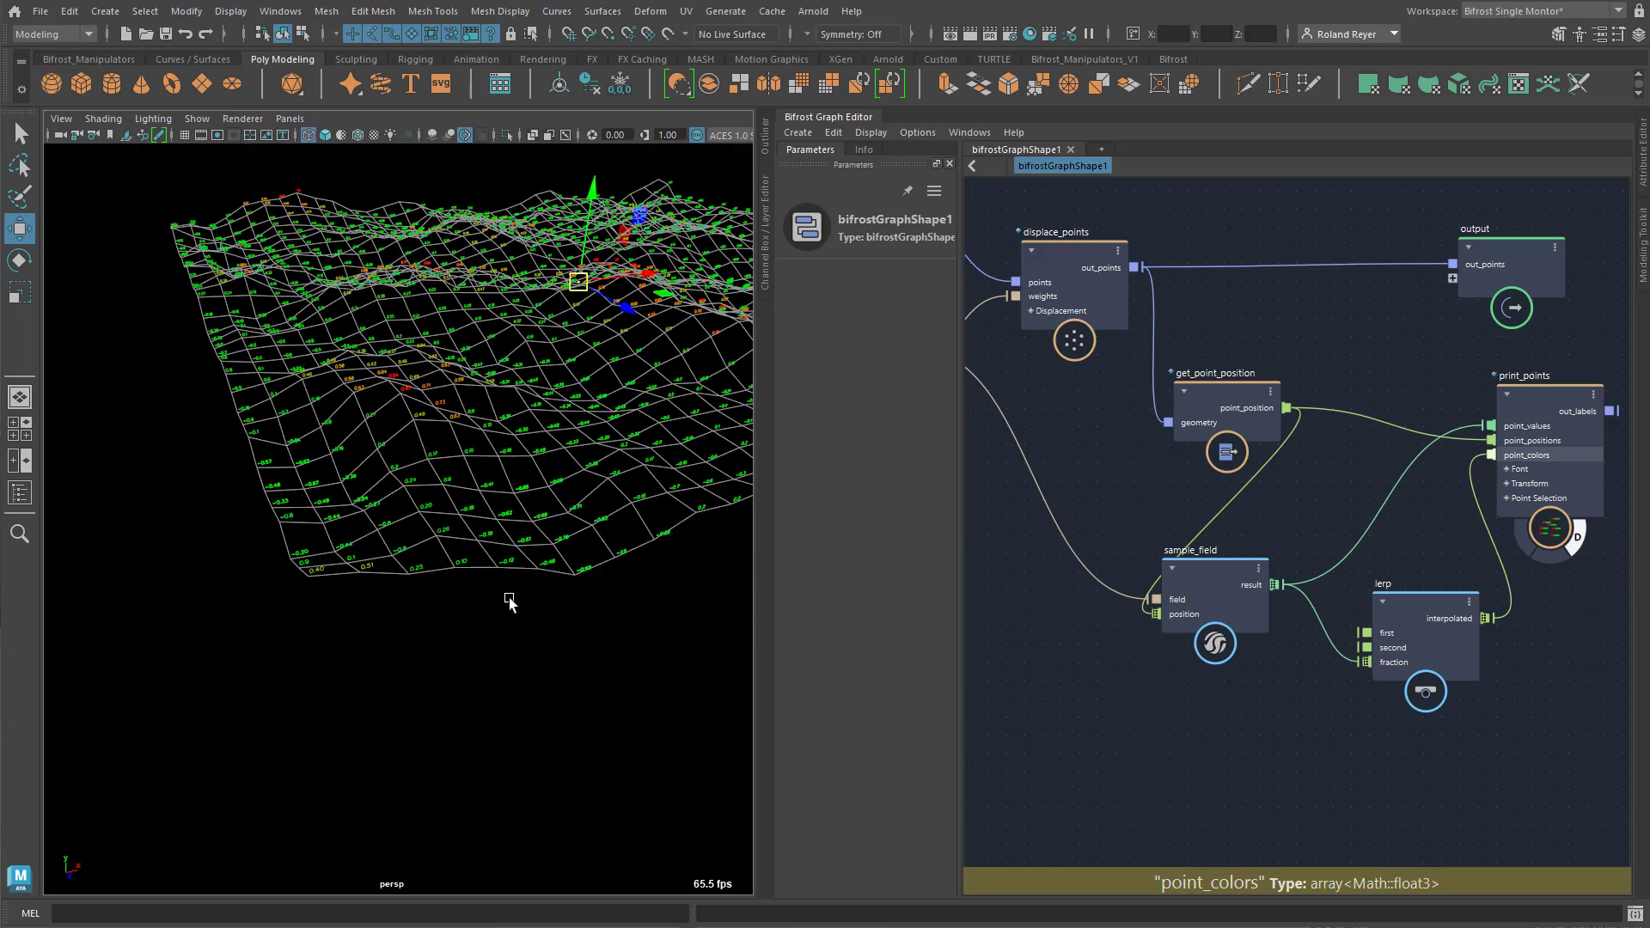
left_click_drag(471, 555, 403, 549, "alt")
right_click_drag(404, 549, 486, 557, "alt")
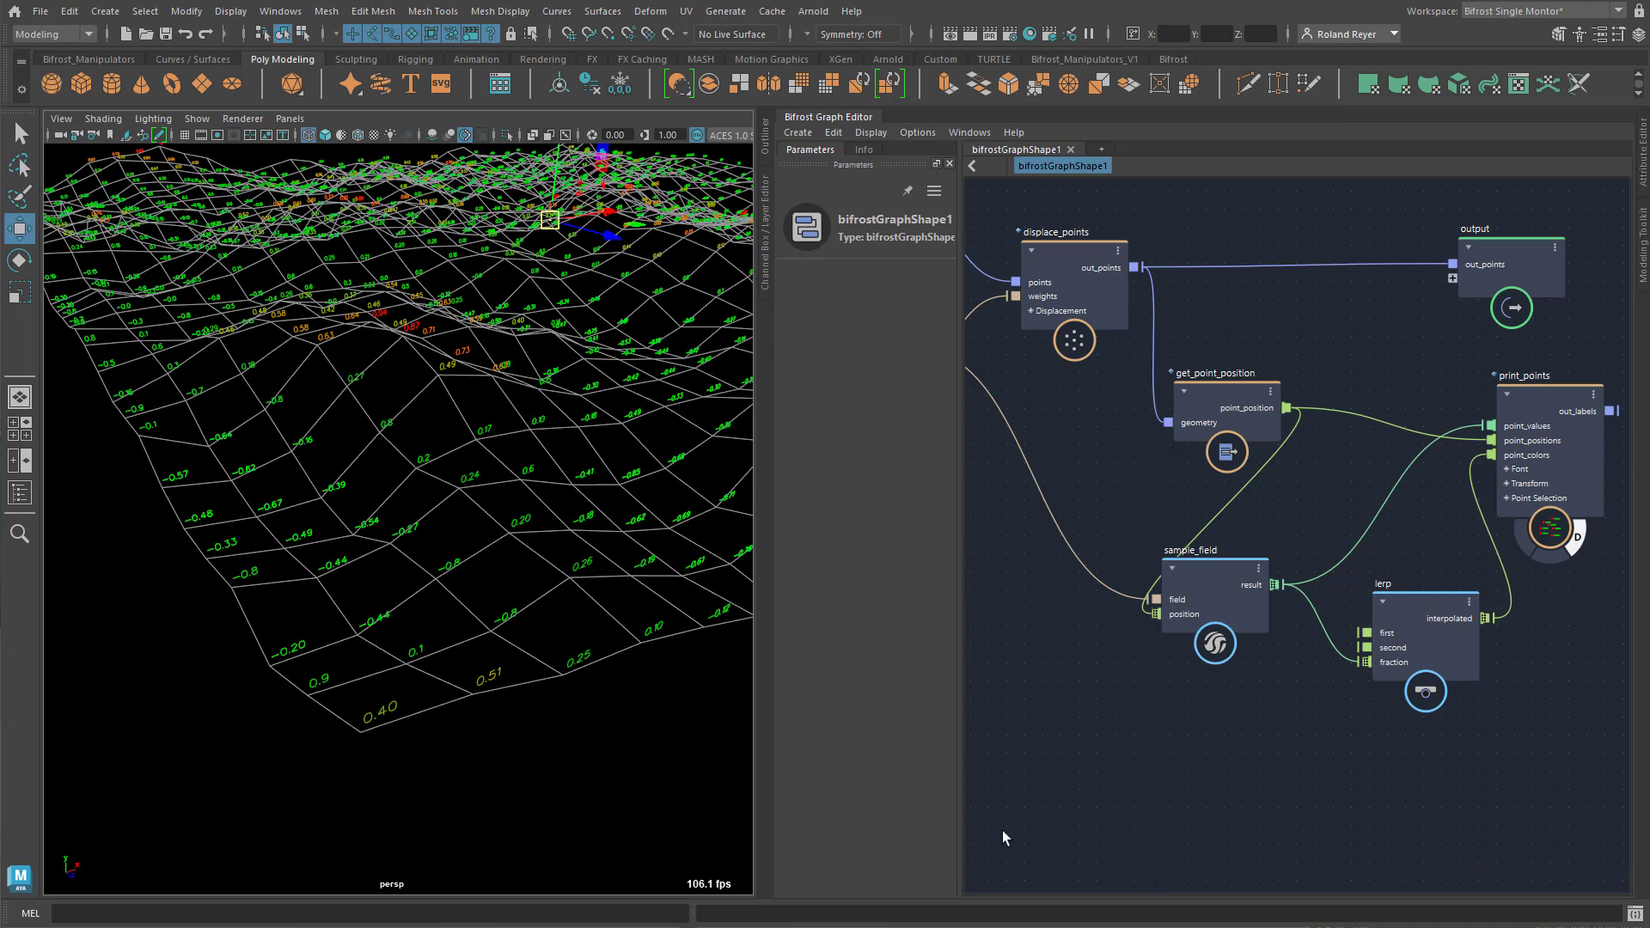
Set the fractal_noise_field frequency to 0.15079 and inspect the updated labels and node network
middle_click_drag(1248, 533, 1358, 730)
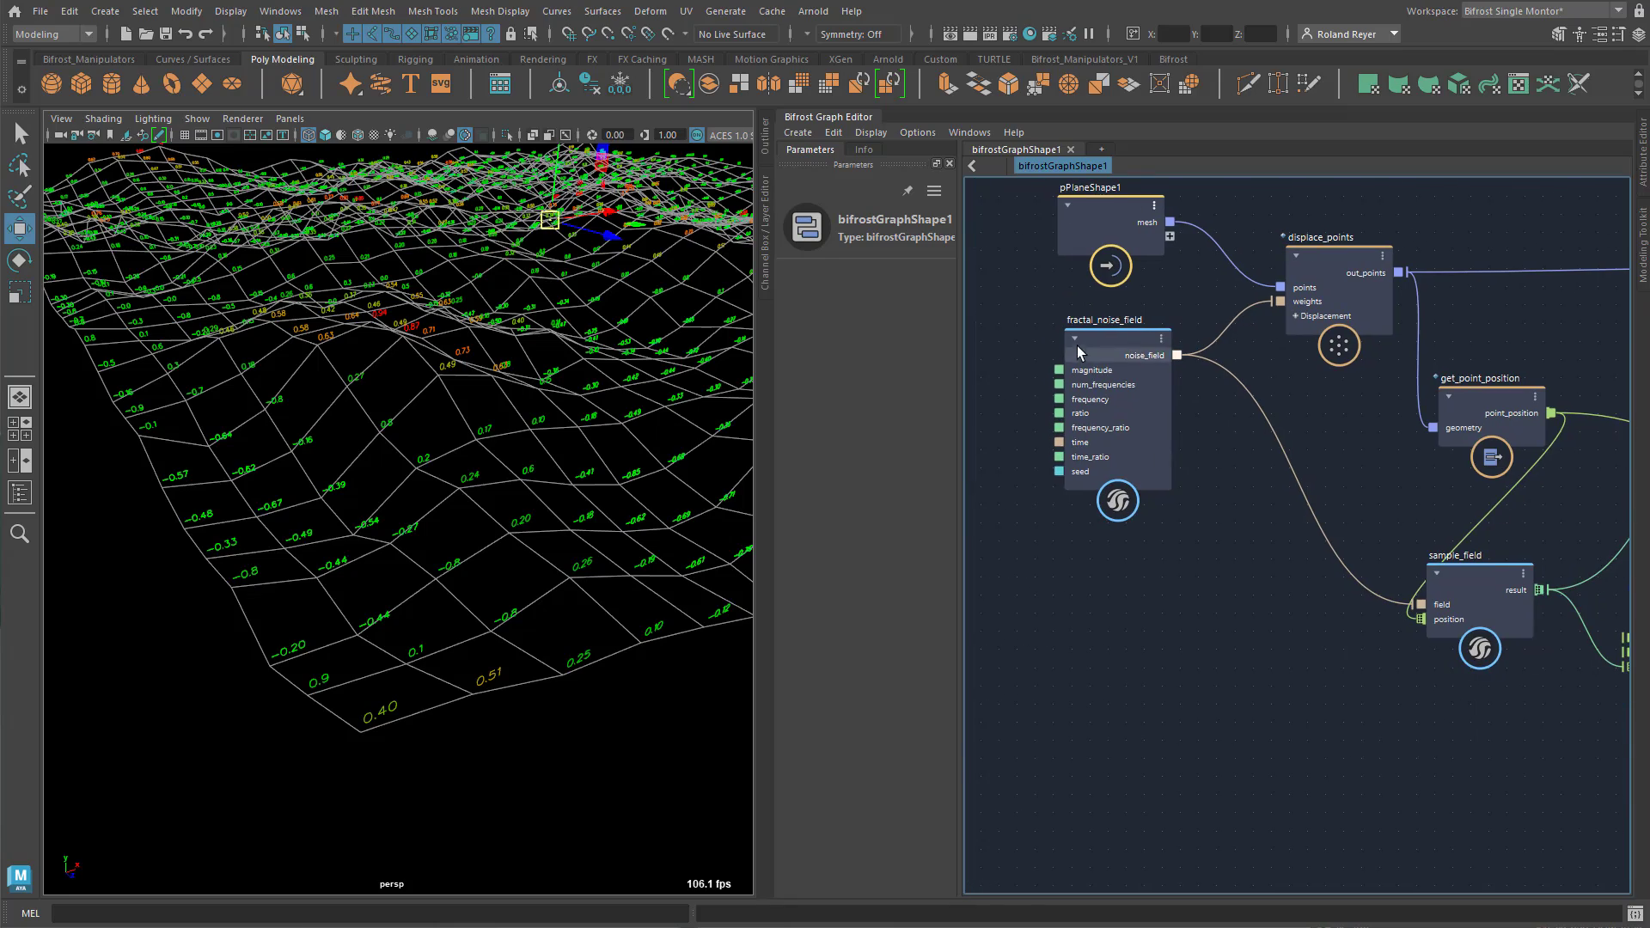
left_click(1116, 338)
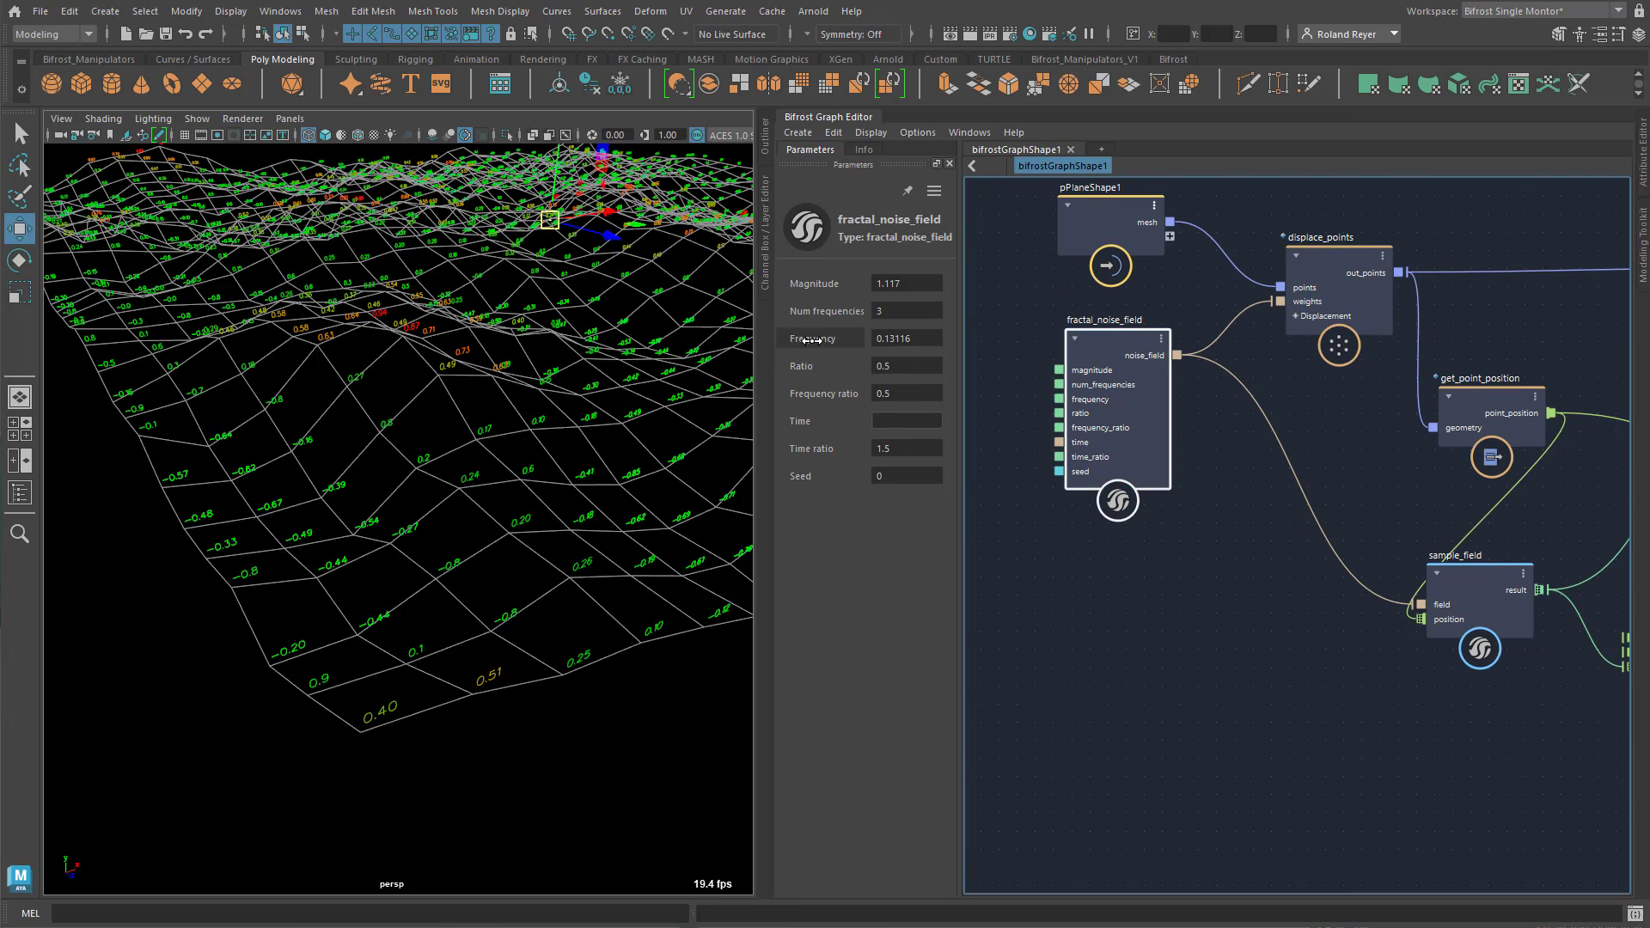
left_click_drag(894, 337, 975, 434)
mouse_move(574, 684)
left_mouse_down("alt")
mouse_move(543, 683)
mouse_move(570, 682)
left_mouse_up("alt")
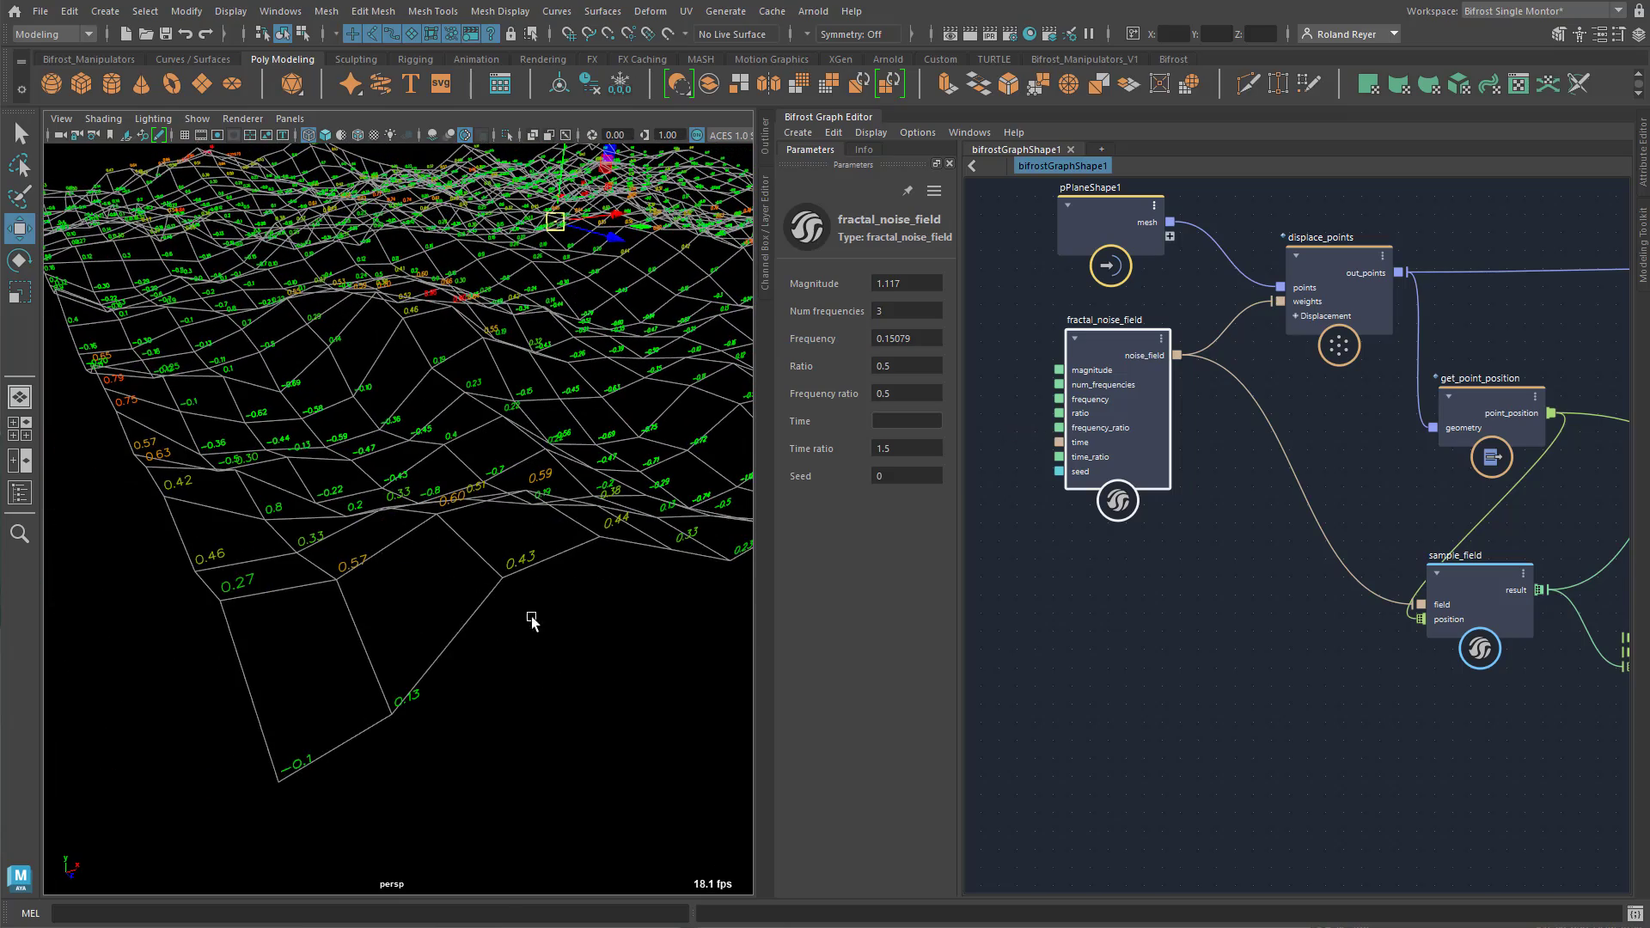
right_click_drag(1231, 658, 1270, 655, "alt")
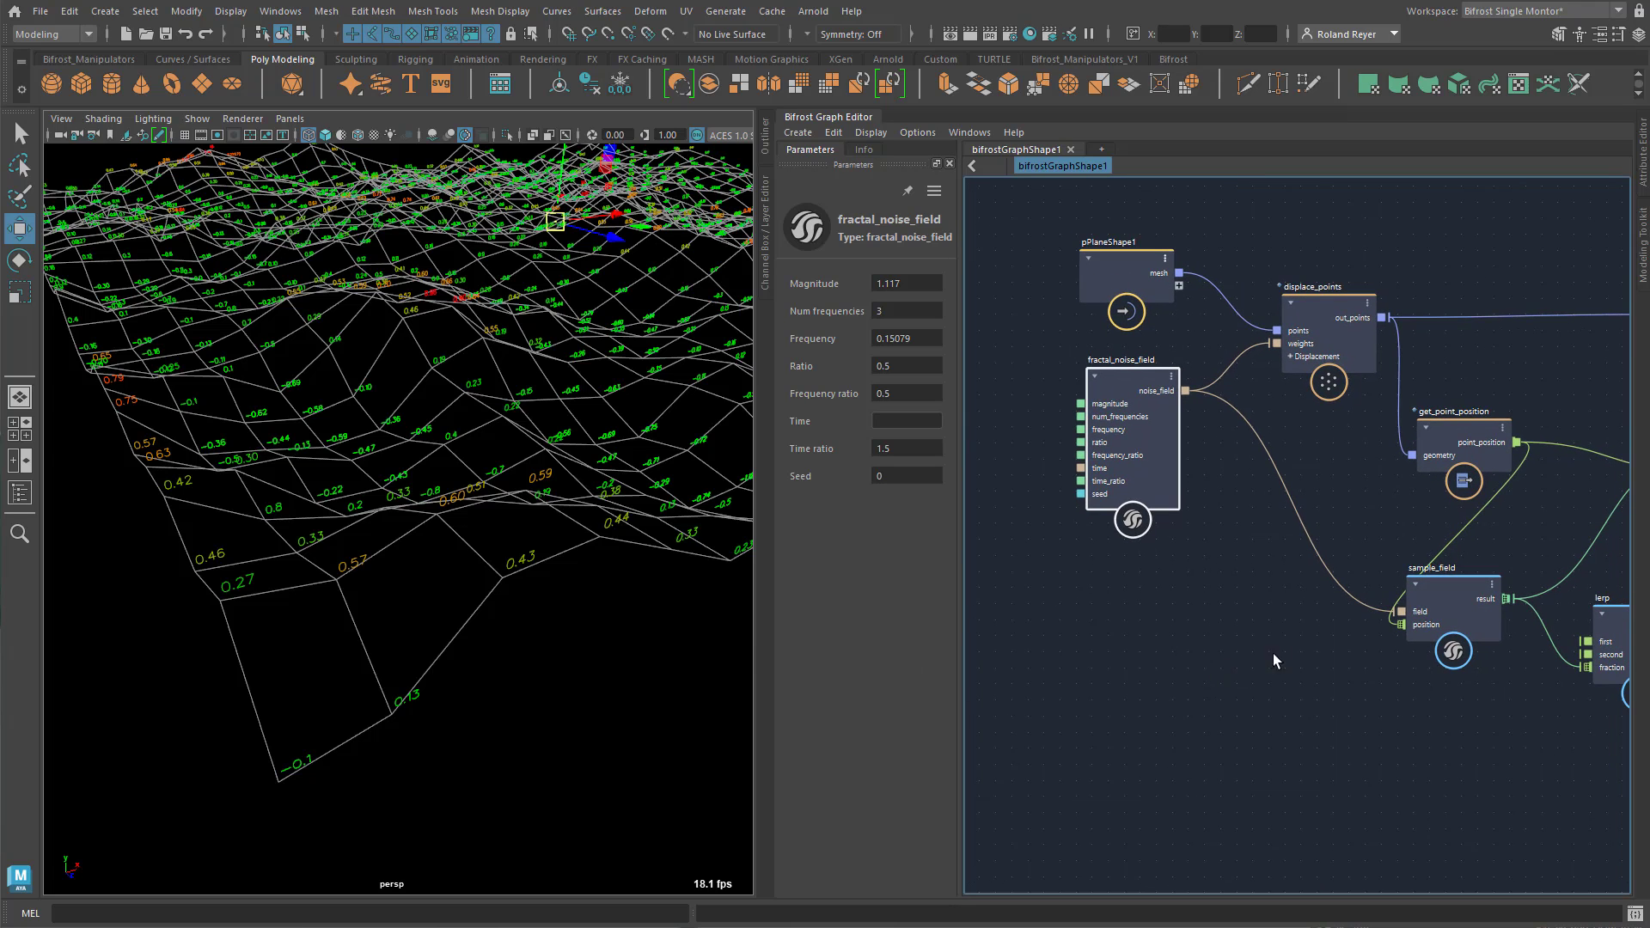
middle_click_drag(1272, 632, 1070, 587, "alt")
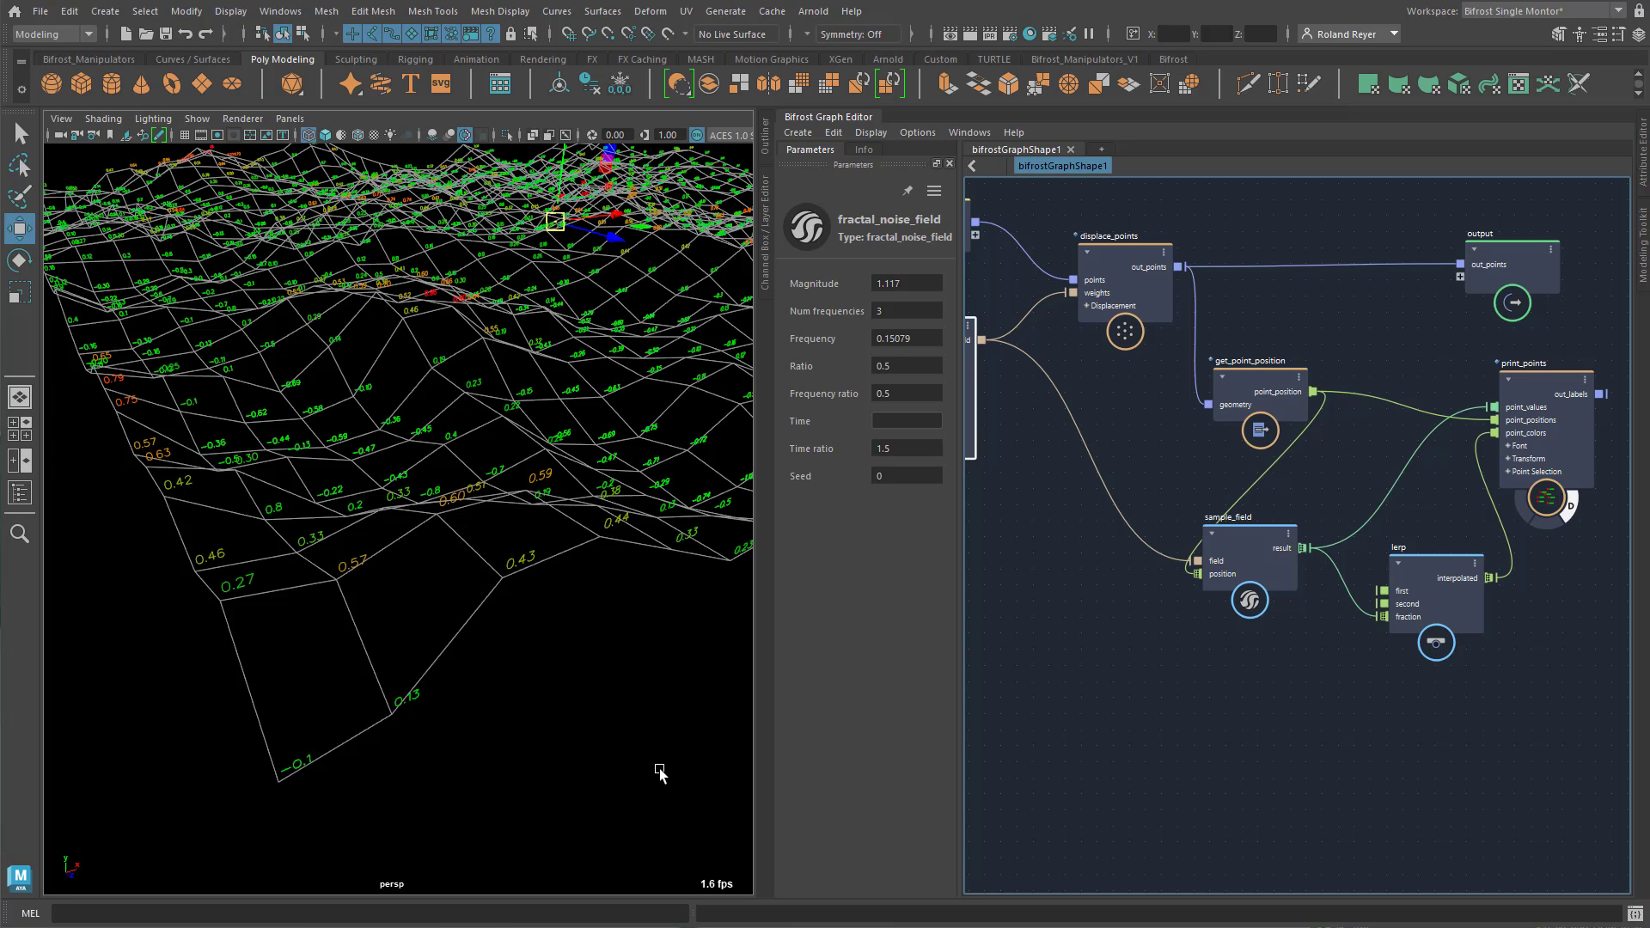
Examine the coloured noise labels across the displaced plane from several angles and distances, and check print_points' Max points setting
left_click_drag(505, 710, 449, 681, "alt")
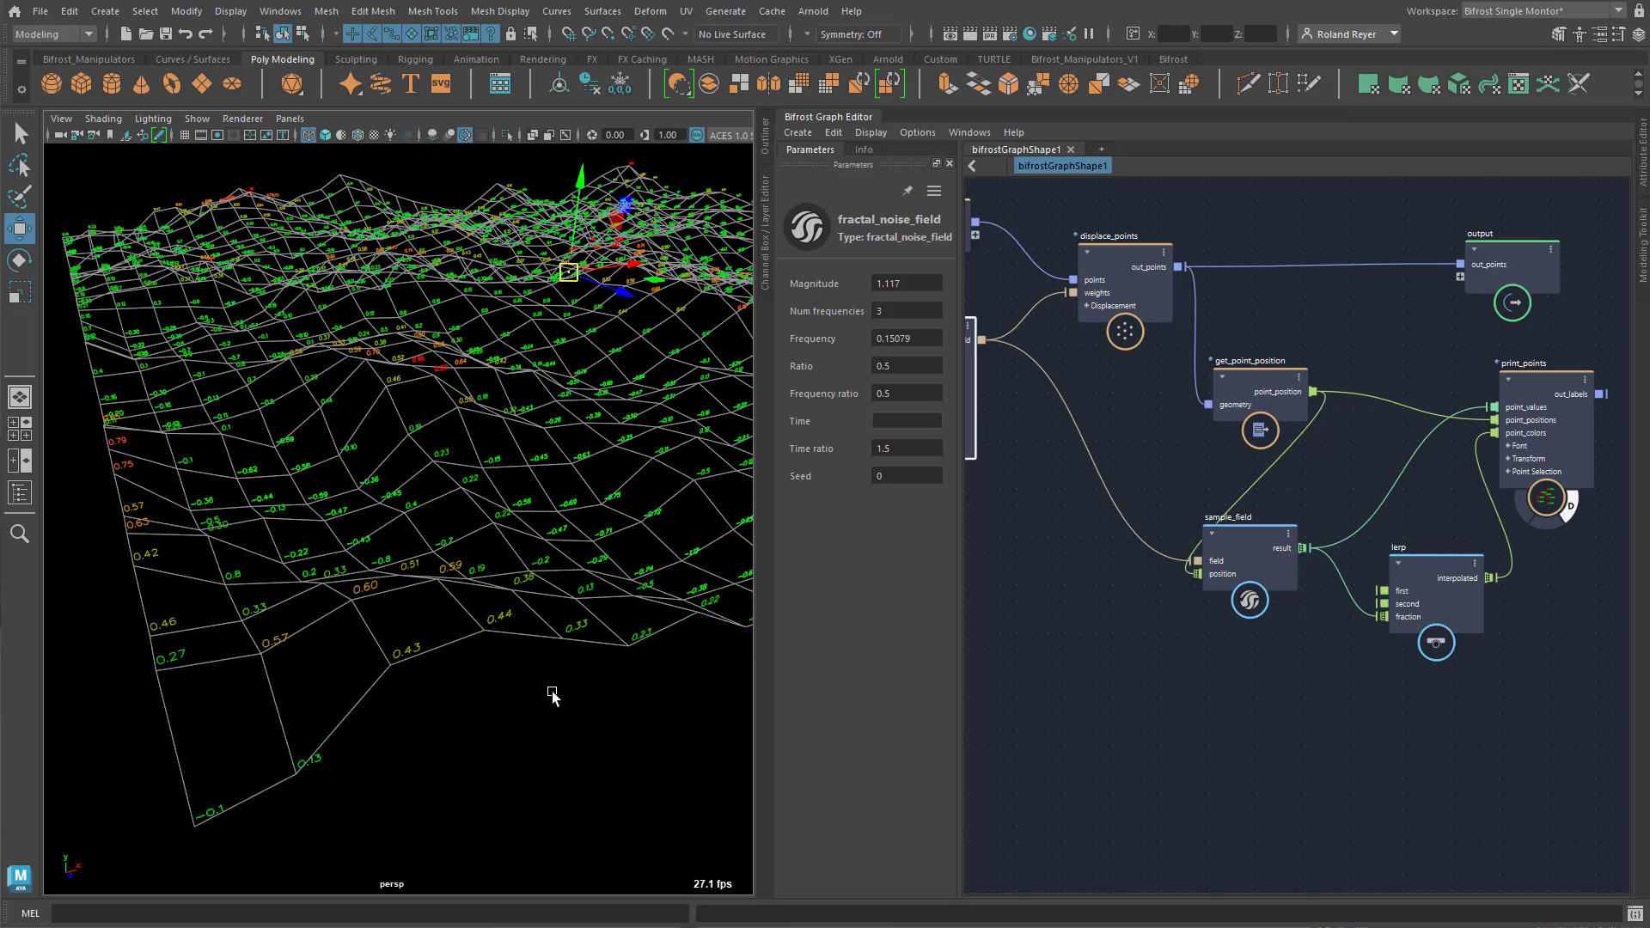
right_click_drag(525, 673, 434, 674, "alt")
middle_click_drag(492, 630, 453, 641, "alt")
key("q")
left_click_drag(456, 637, 530, 636, "alt")
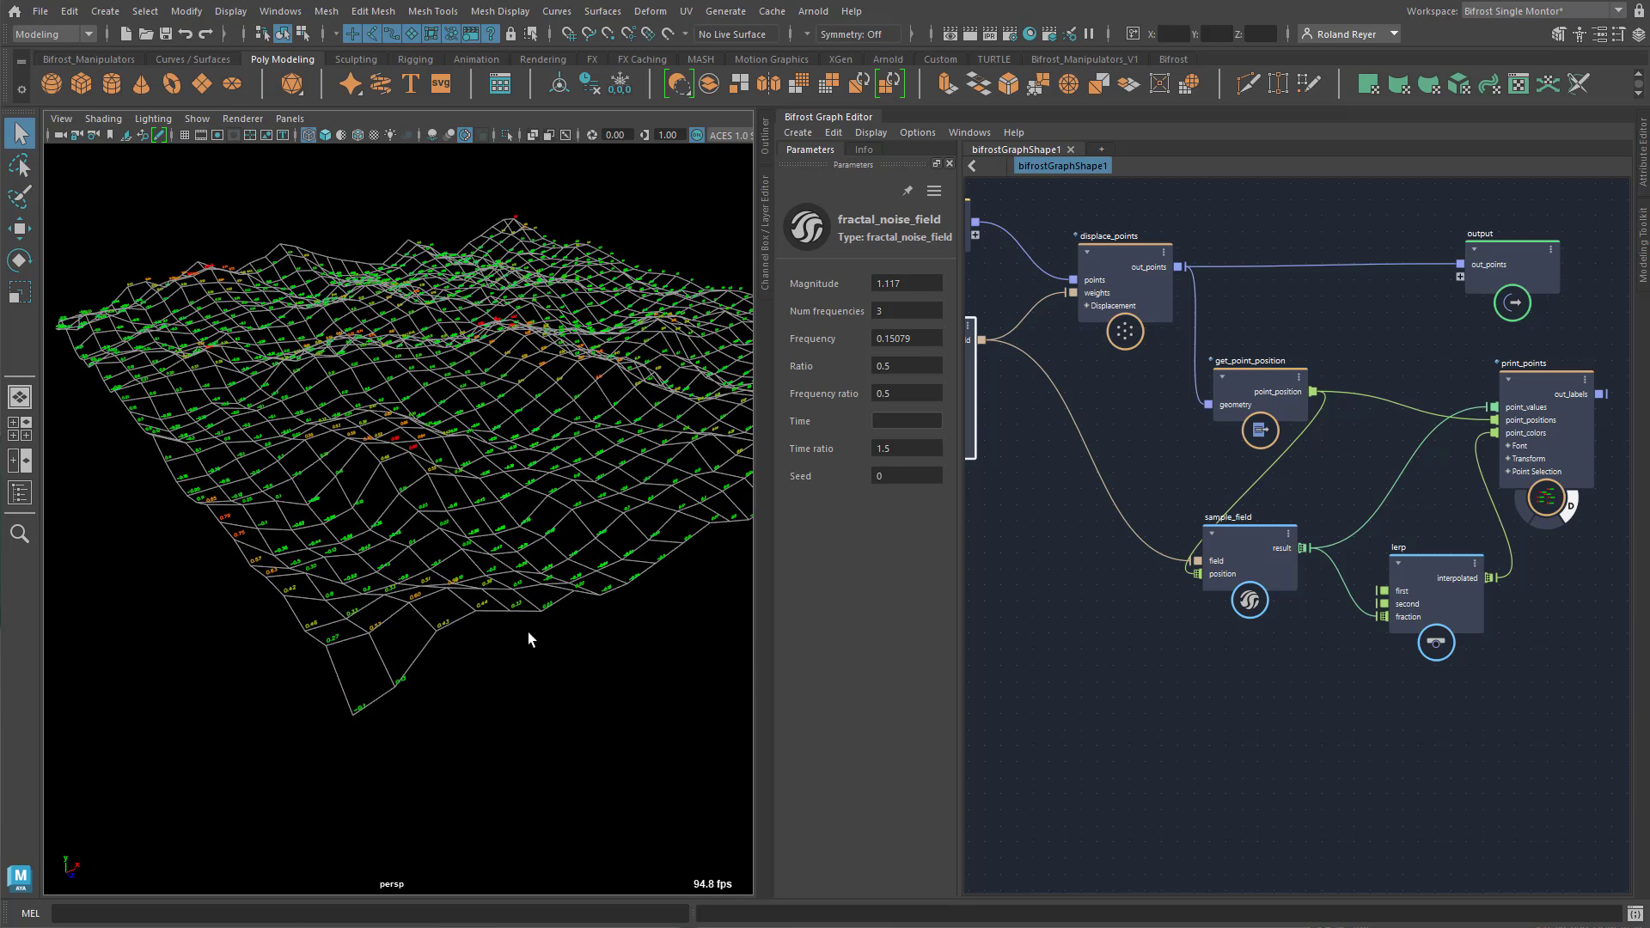
middle_click_drag(512, 588, 481, 594, "alt")
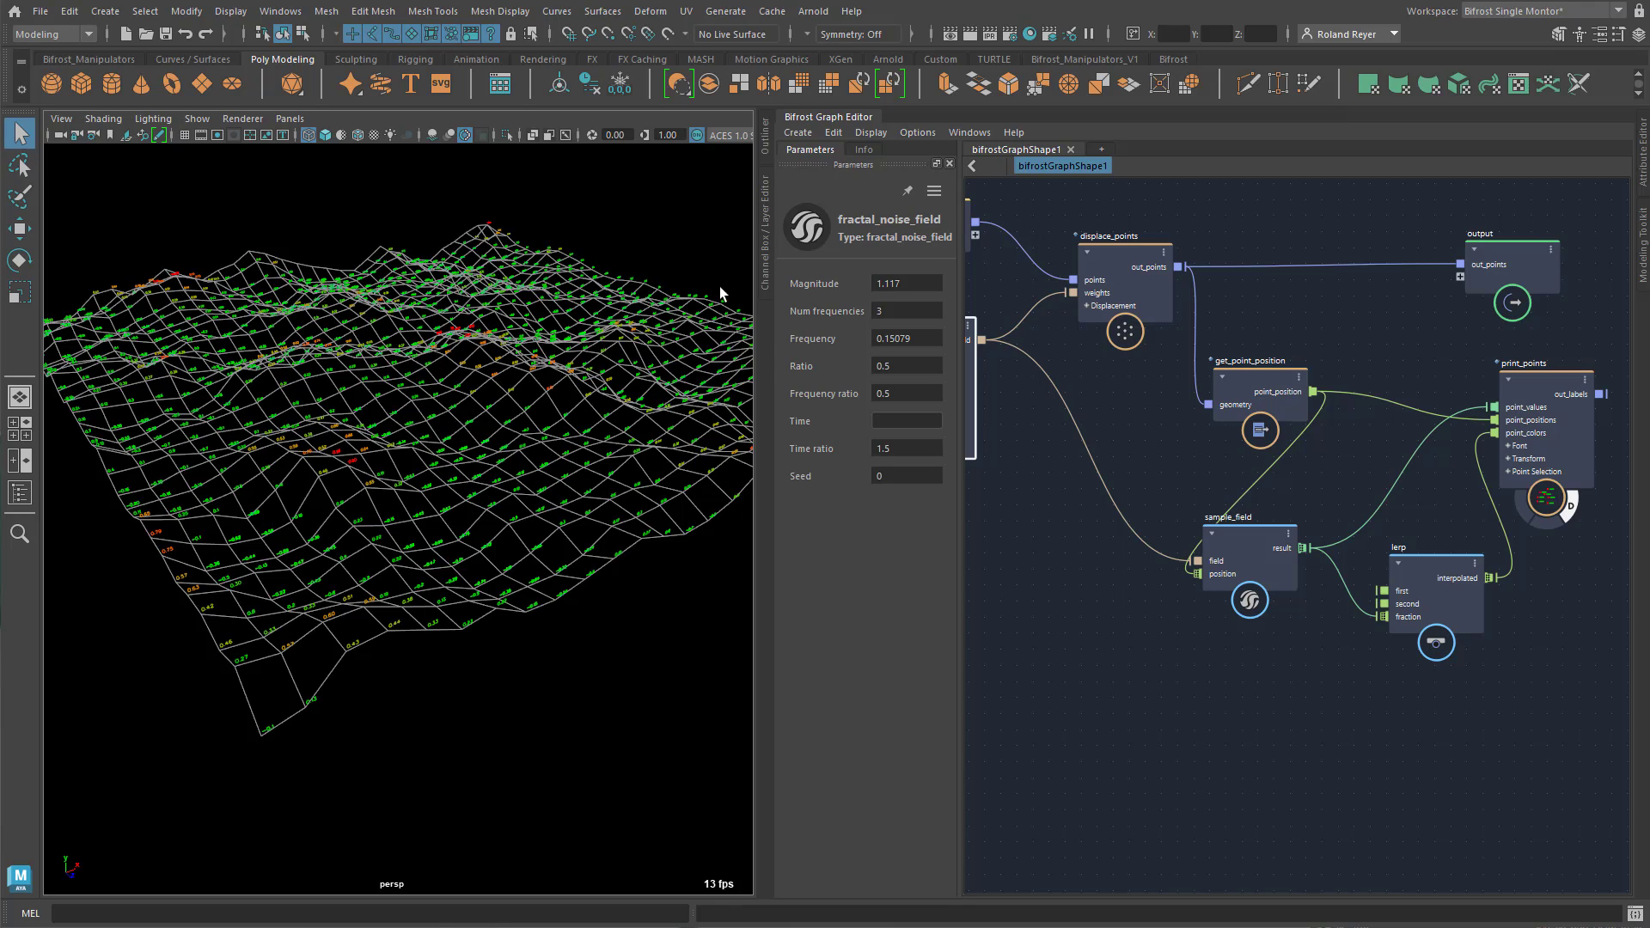
left_click(1517, 383)
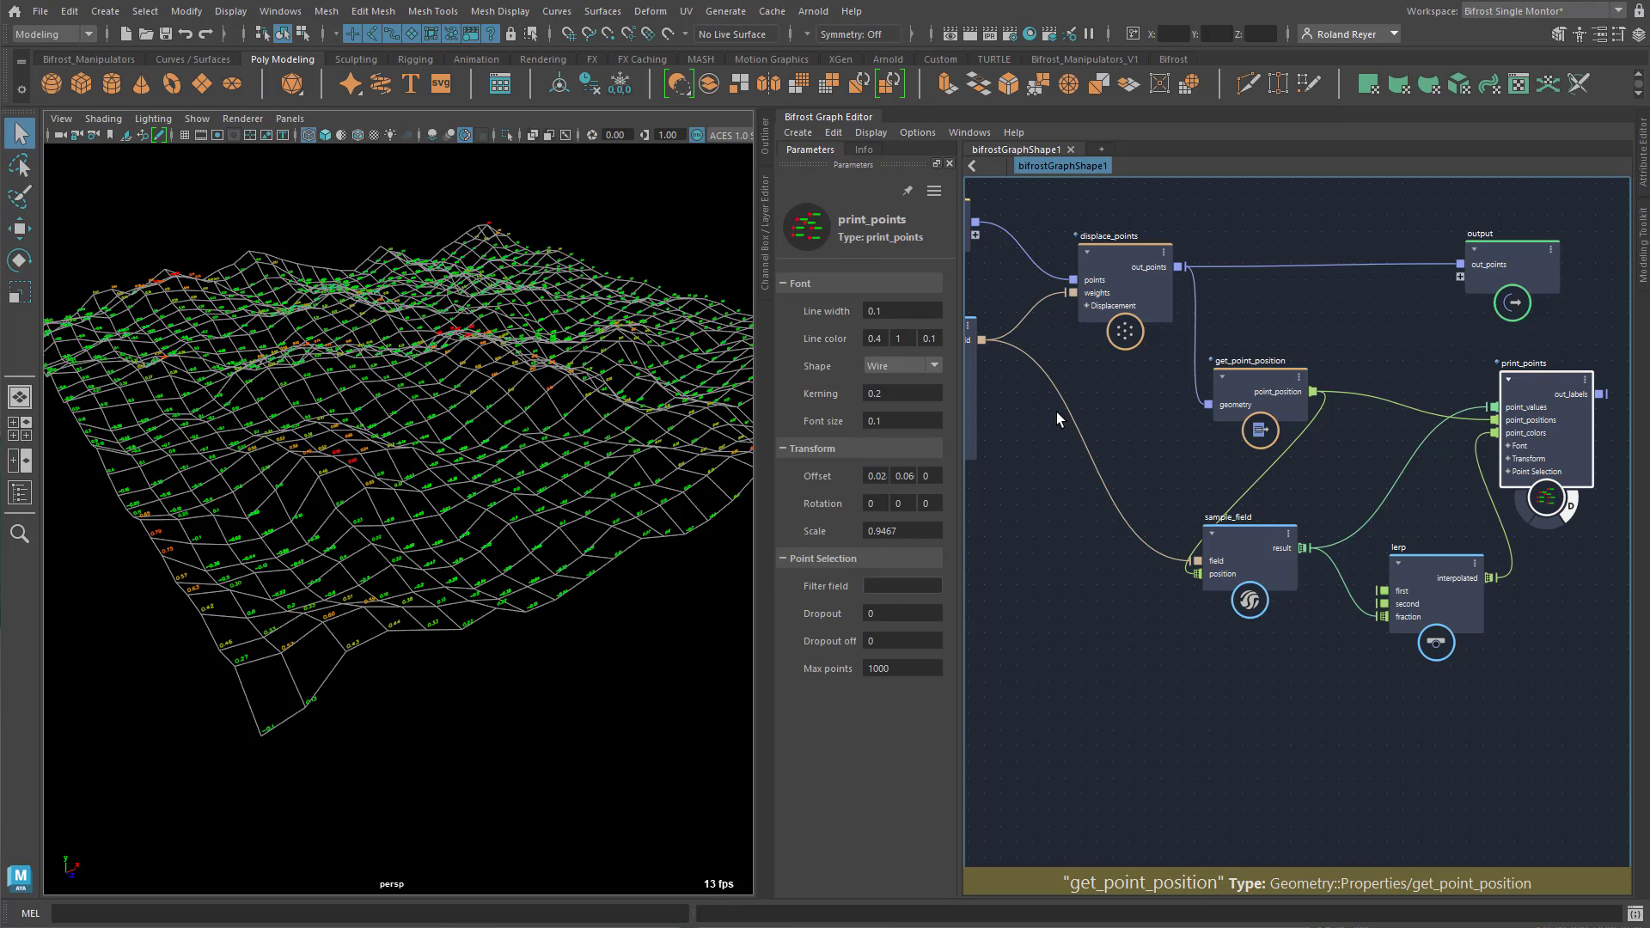
left_click(917, 669)
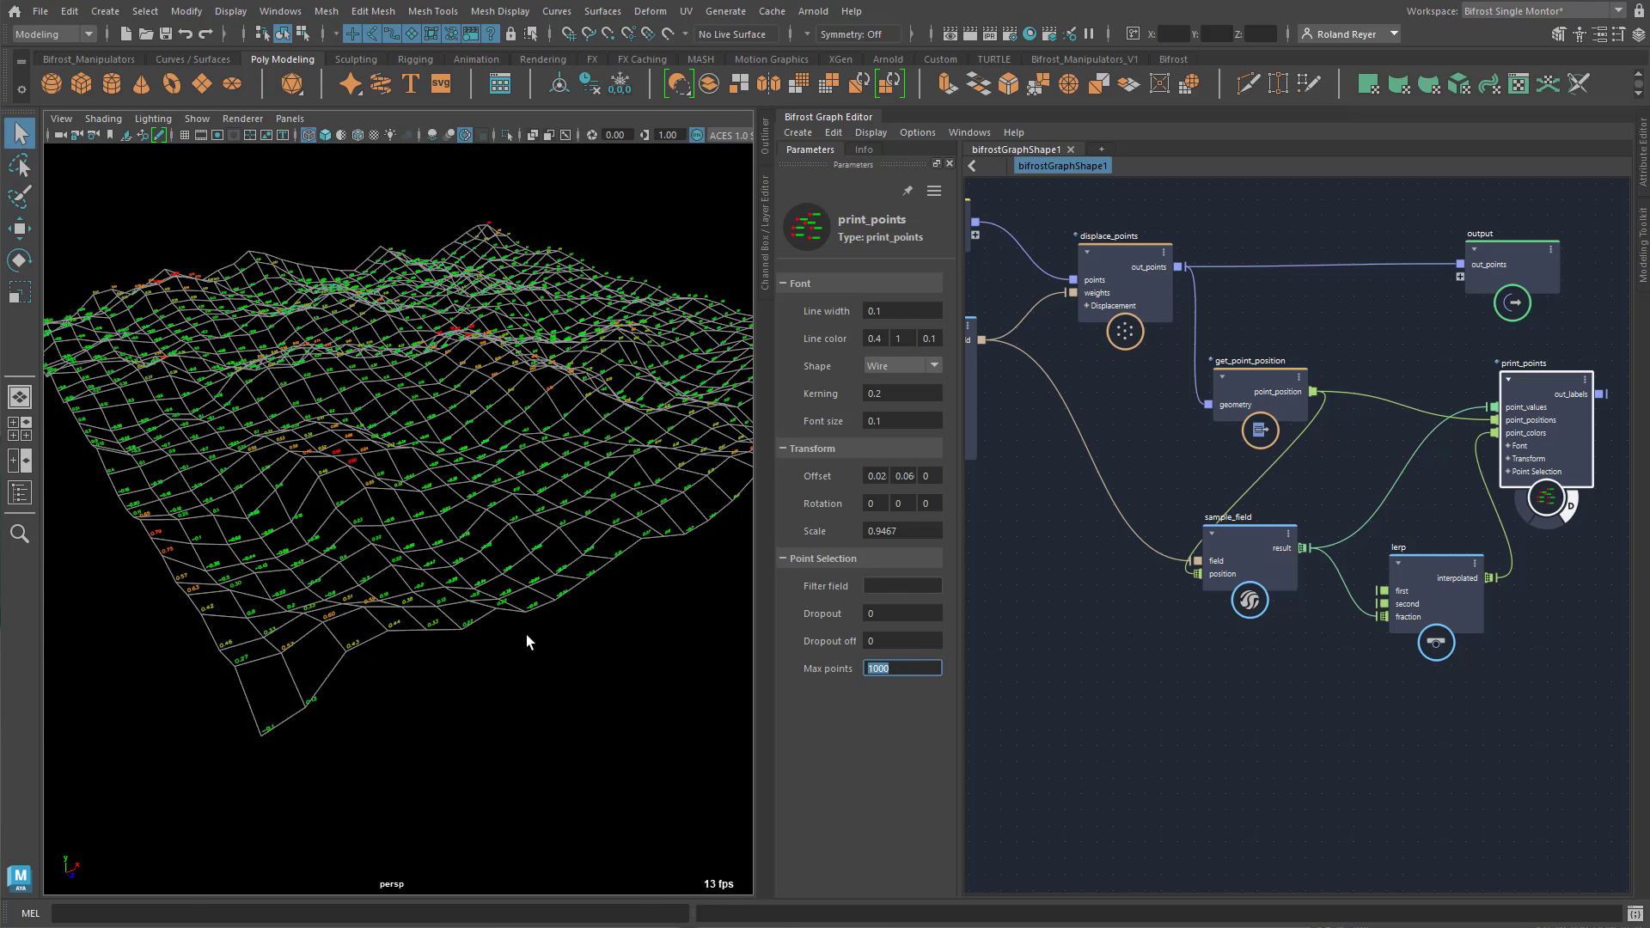
scroll(514, 674, "up", 5)
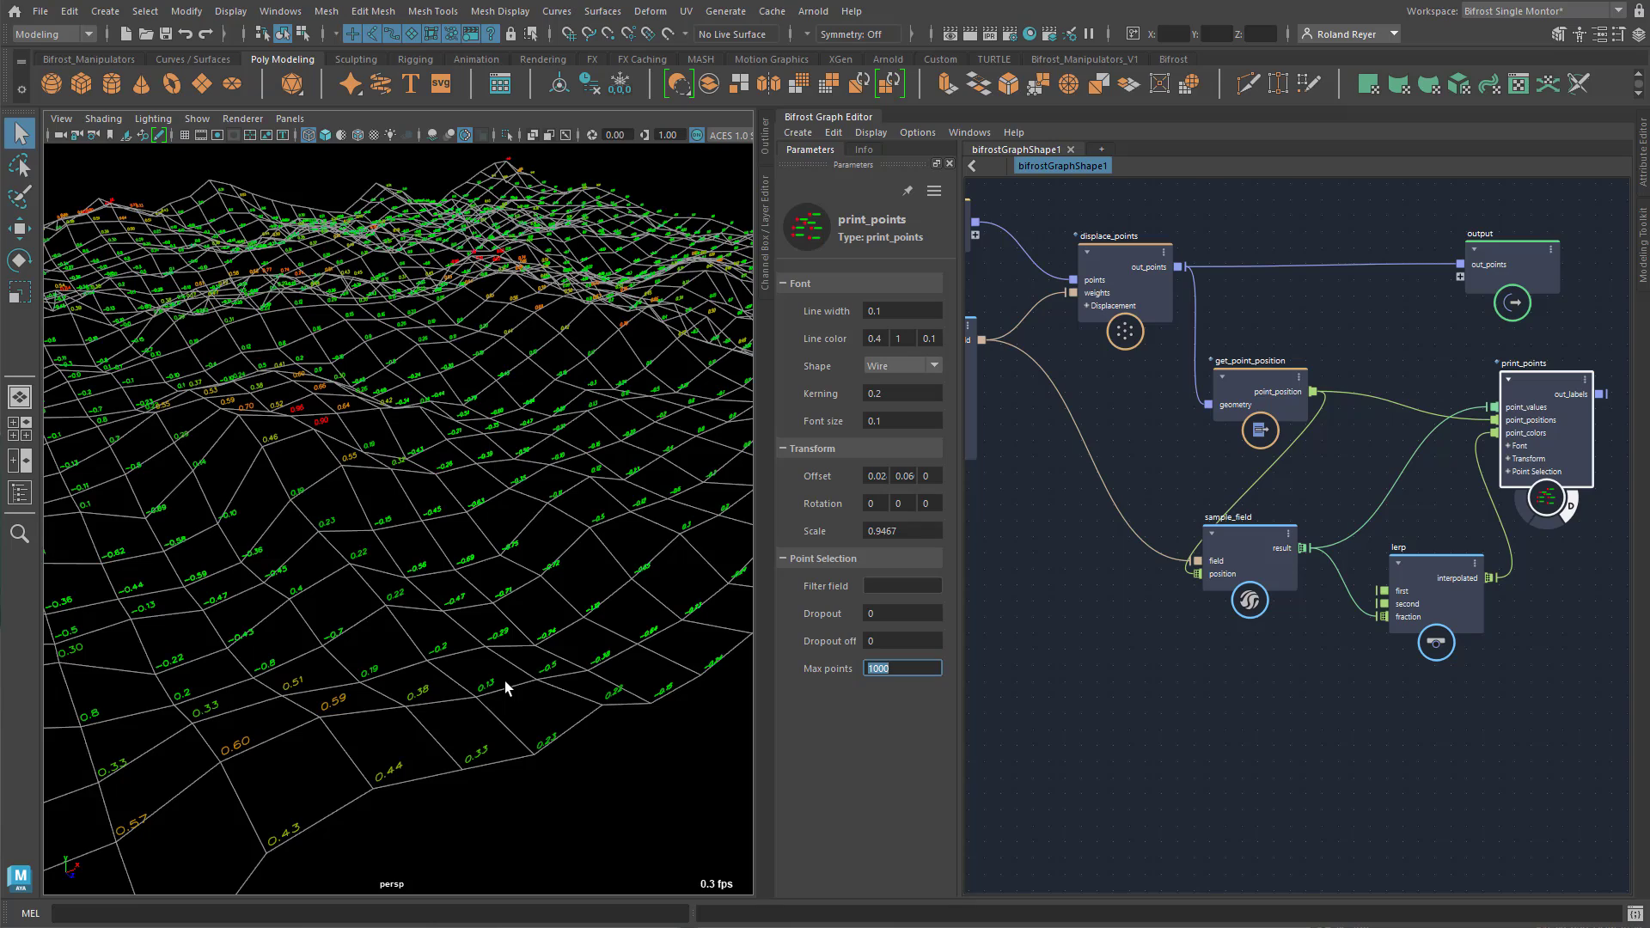
middle_click_drag(505, 684, 550, 621, "alt")
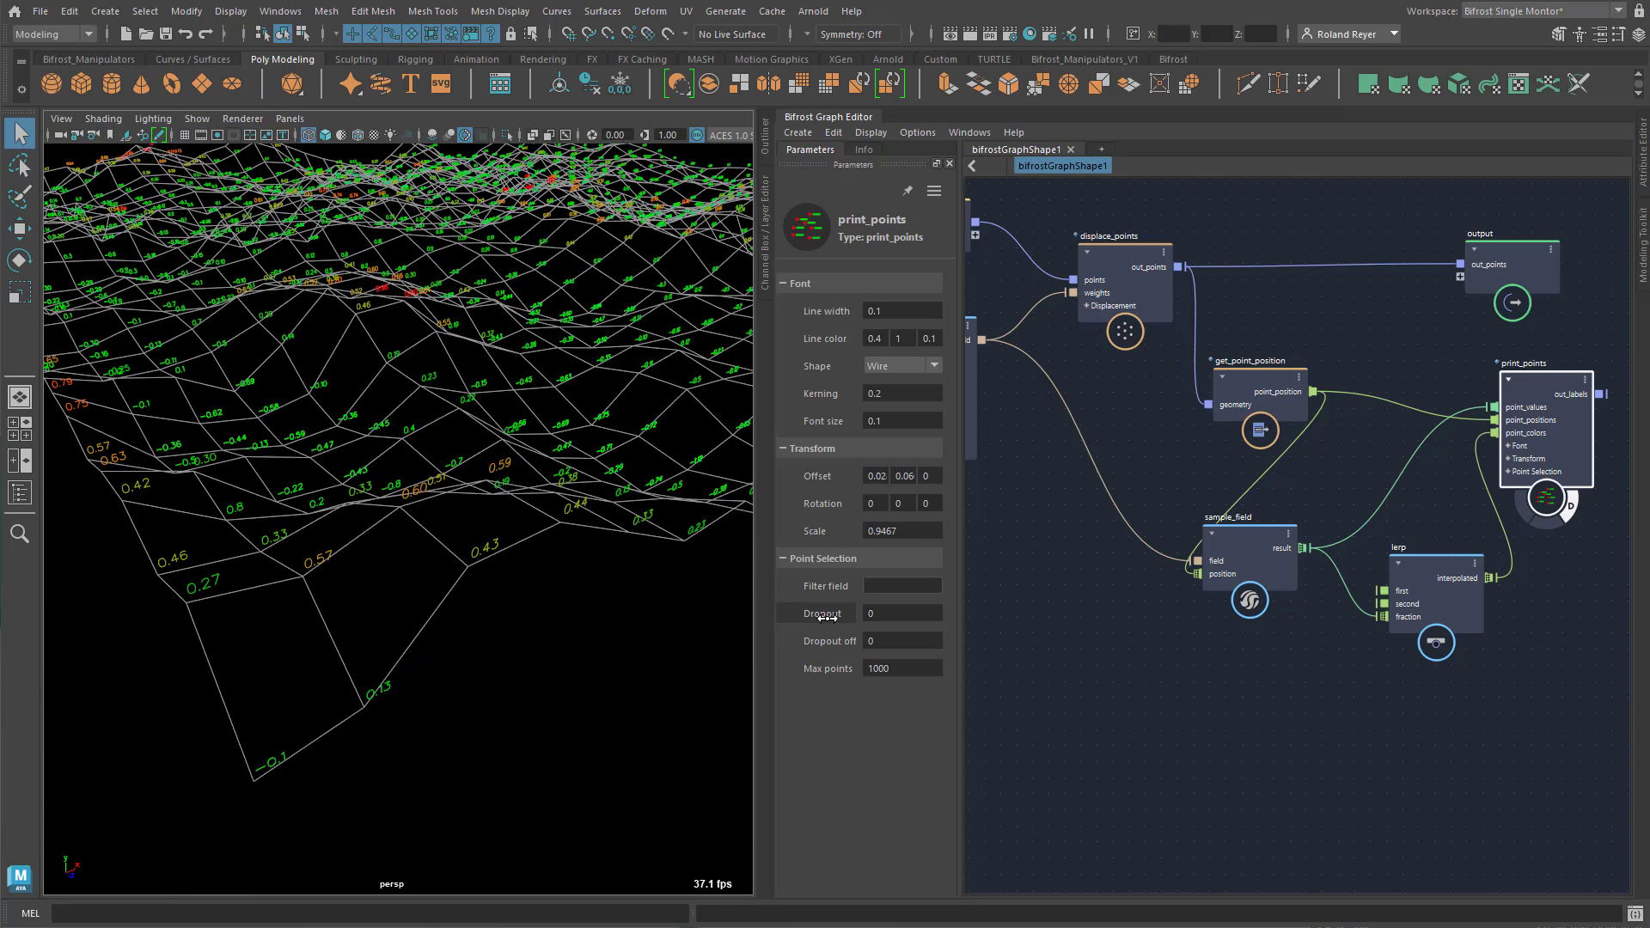
Try Dropout values of 1 and 2 on print_points, inspecting the labels each time, and reset Dropout to 0
left_click_drag(866, 618, 898, 619)
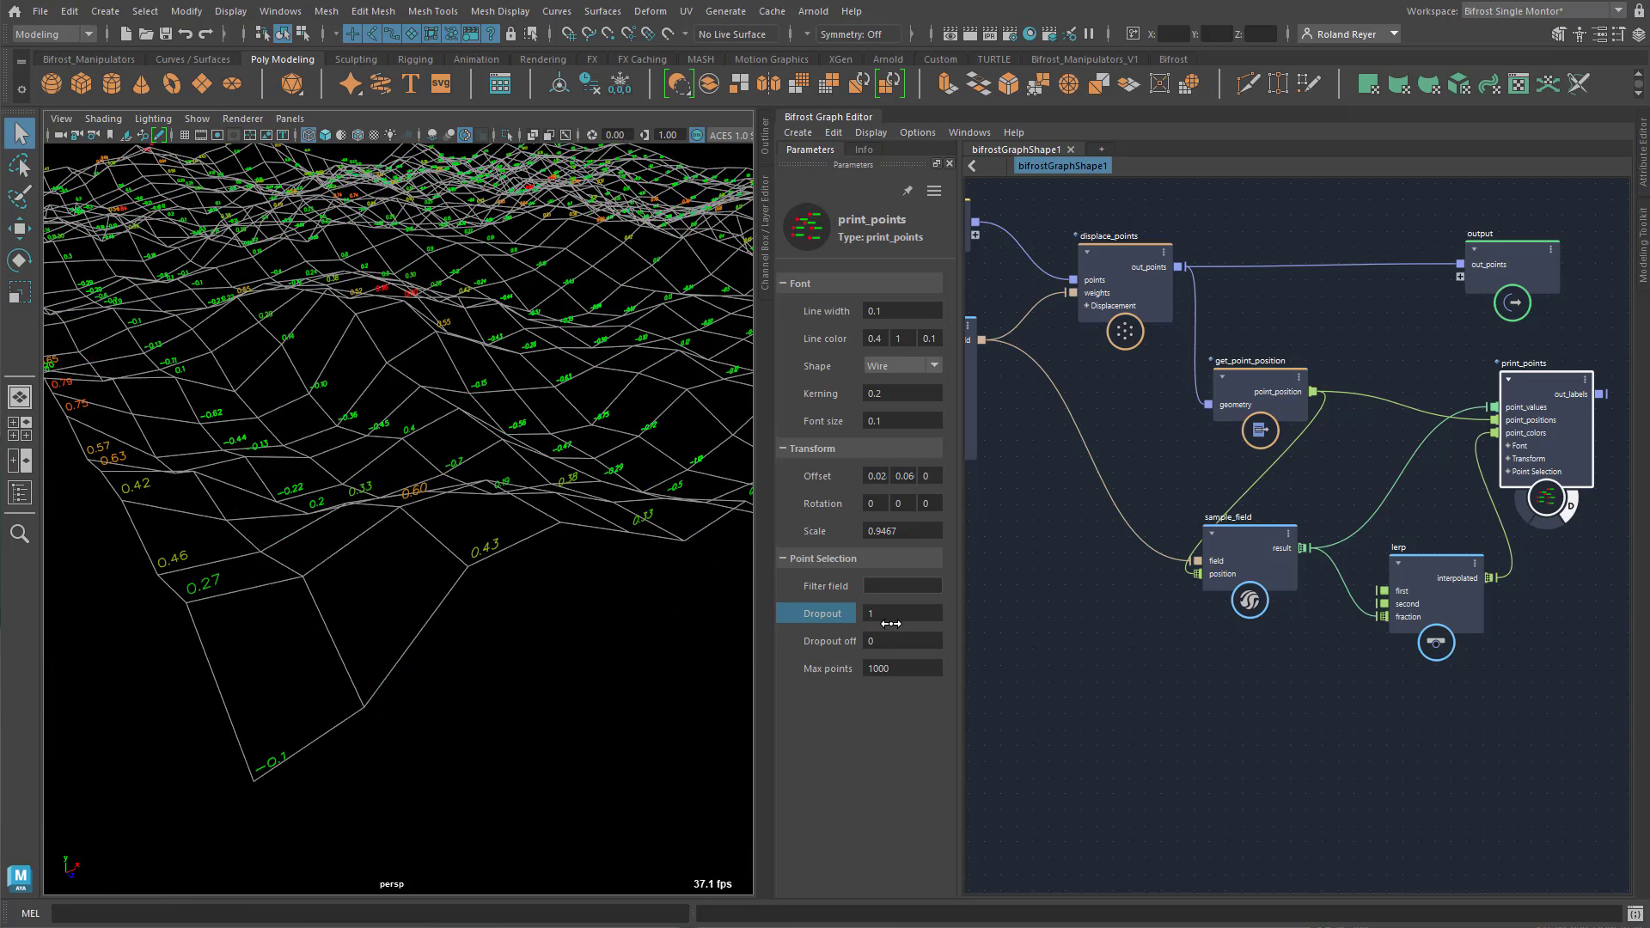
left_click_drag(581, 662, 500, 675, "alt")
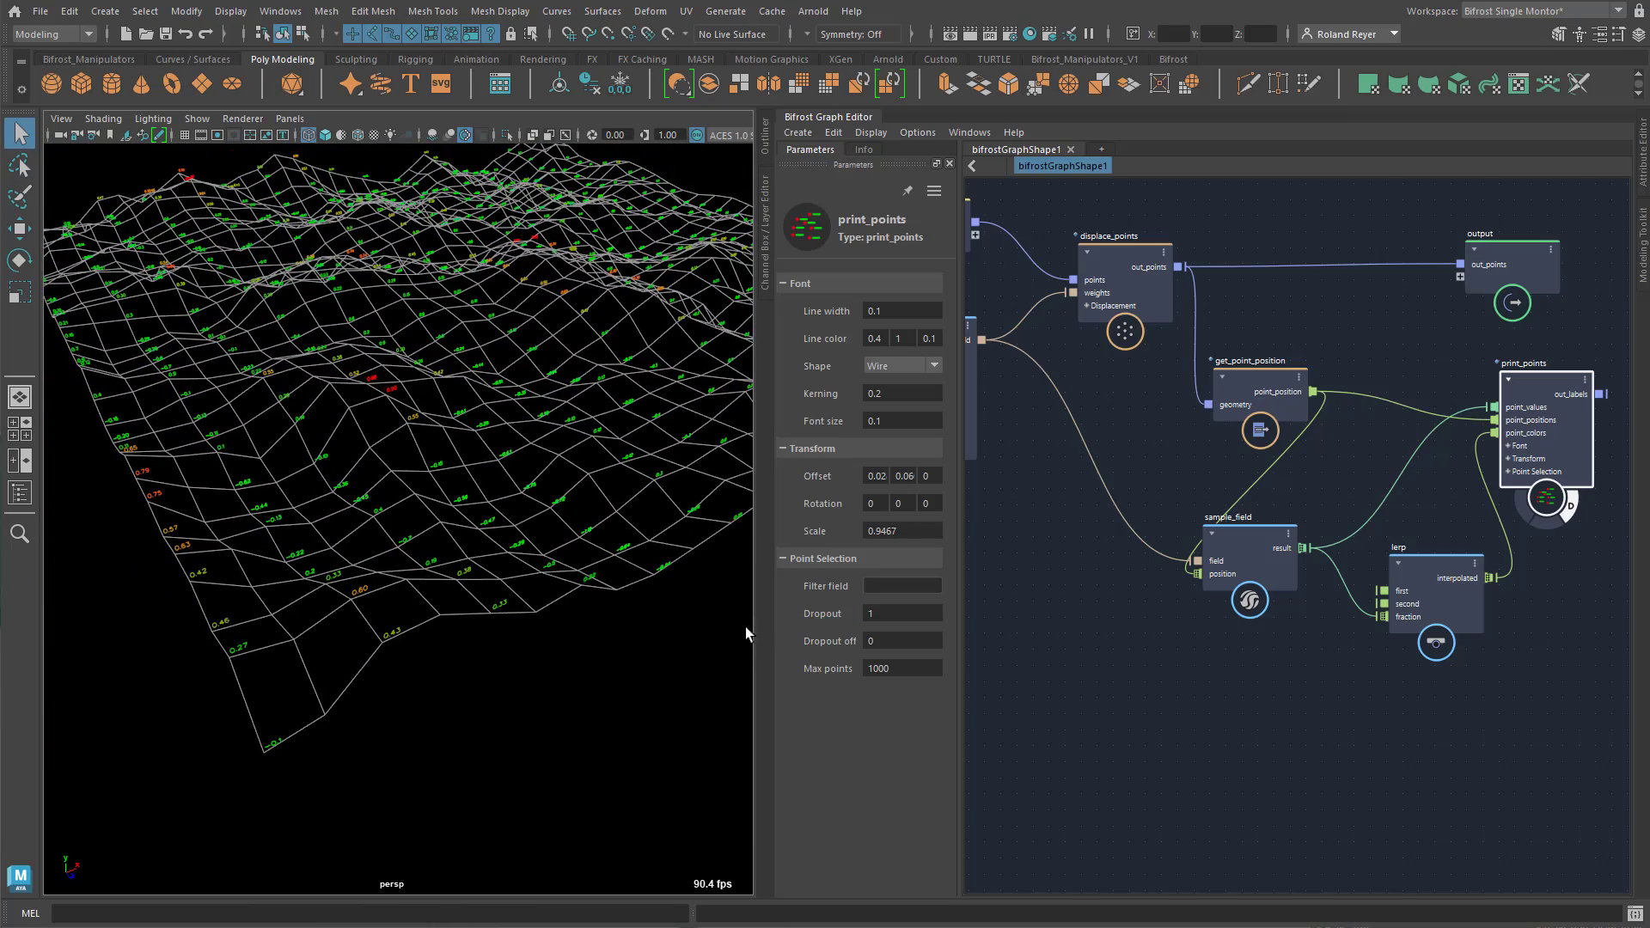
left_click_drag(840, 613, 882, 615)
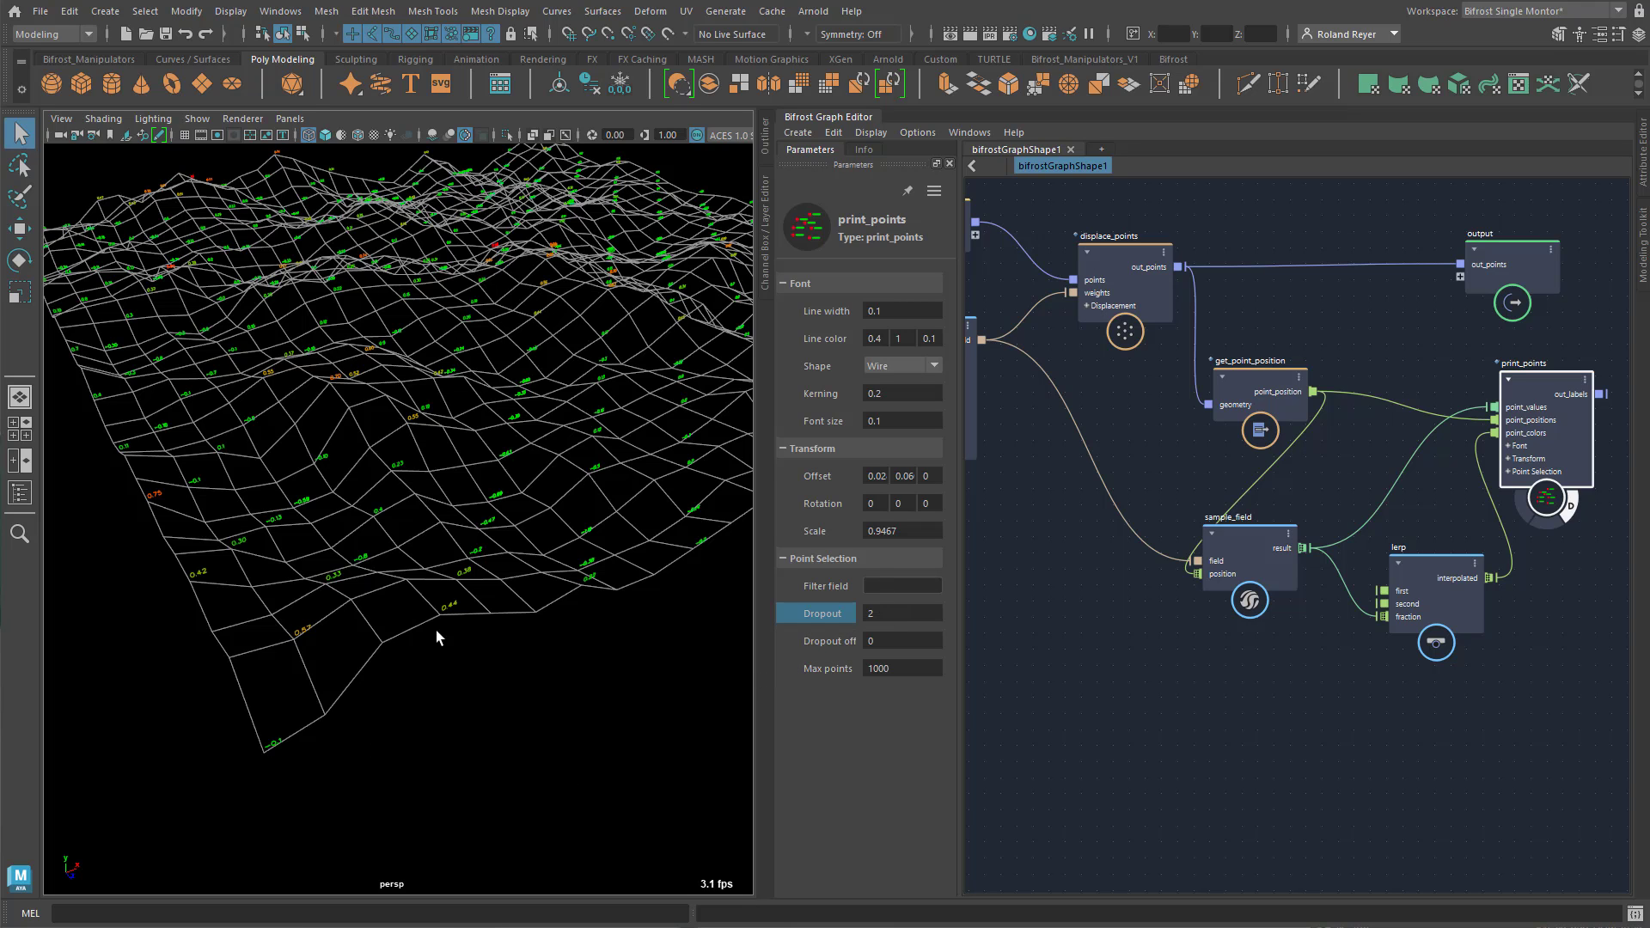
left_click_drag(565, 672, 580, 588, "alt")
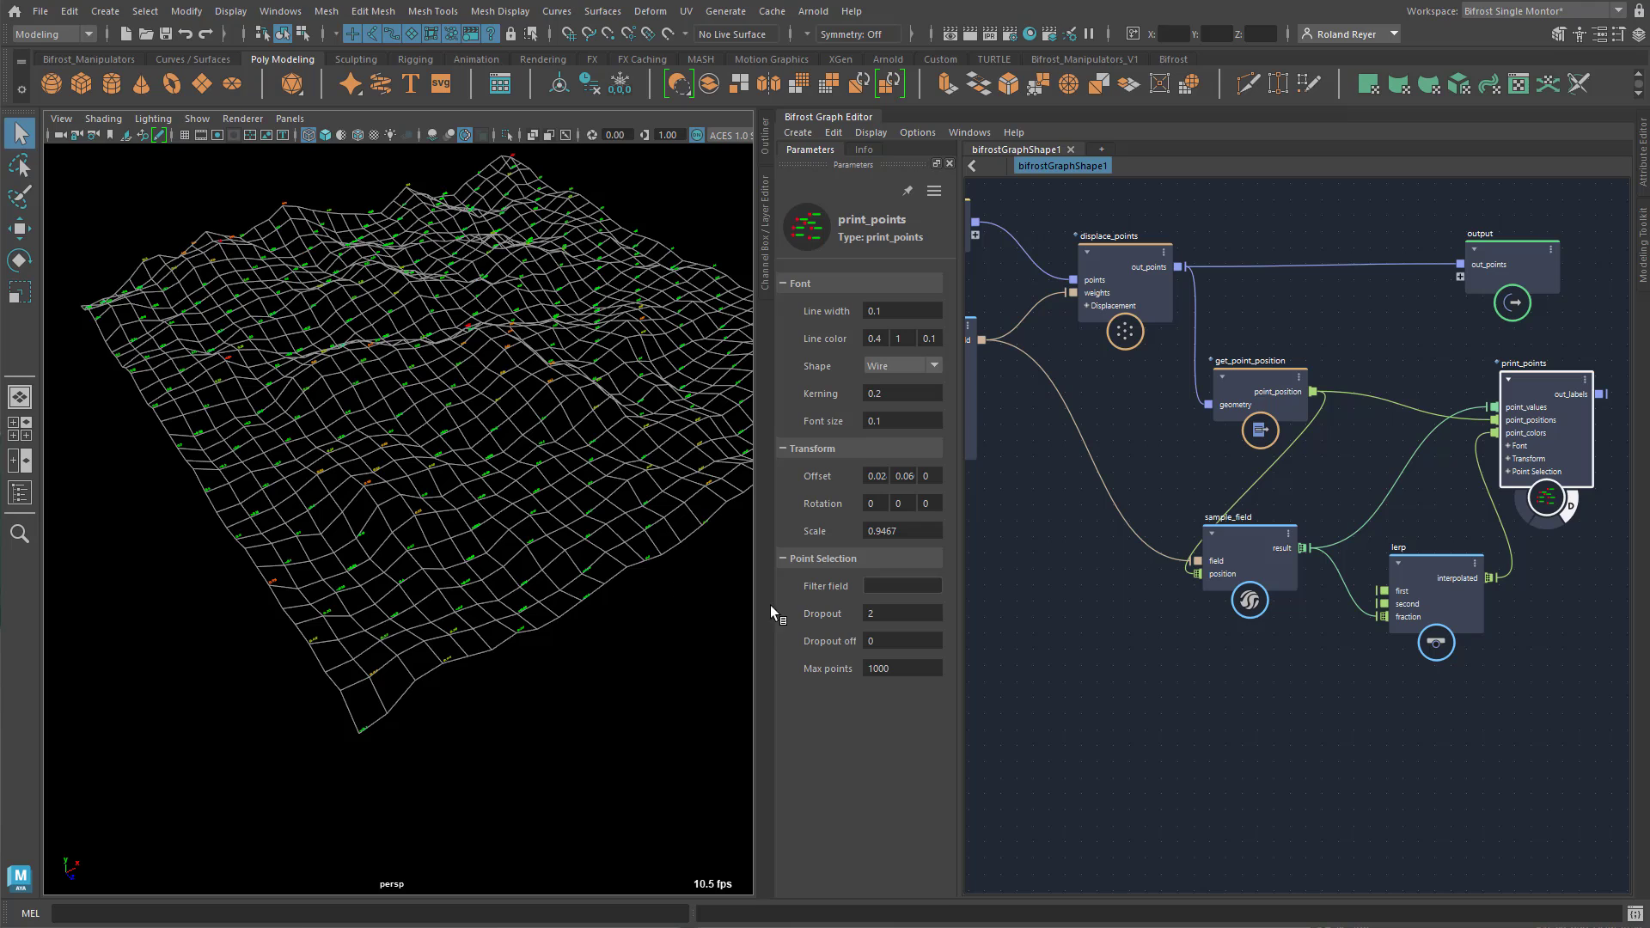
left_click_drag(820, 614, 629, 618)
left_click_drag(555, 709, 506, 655, "alt")
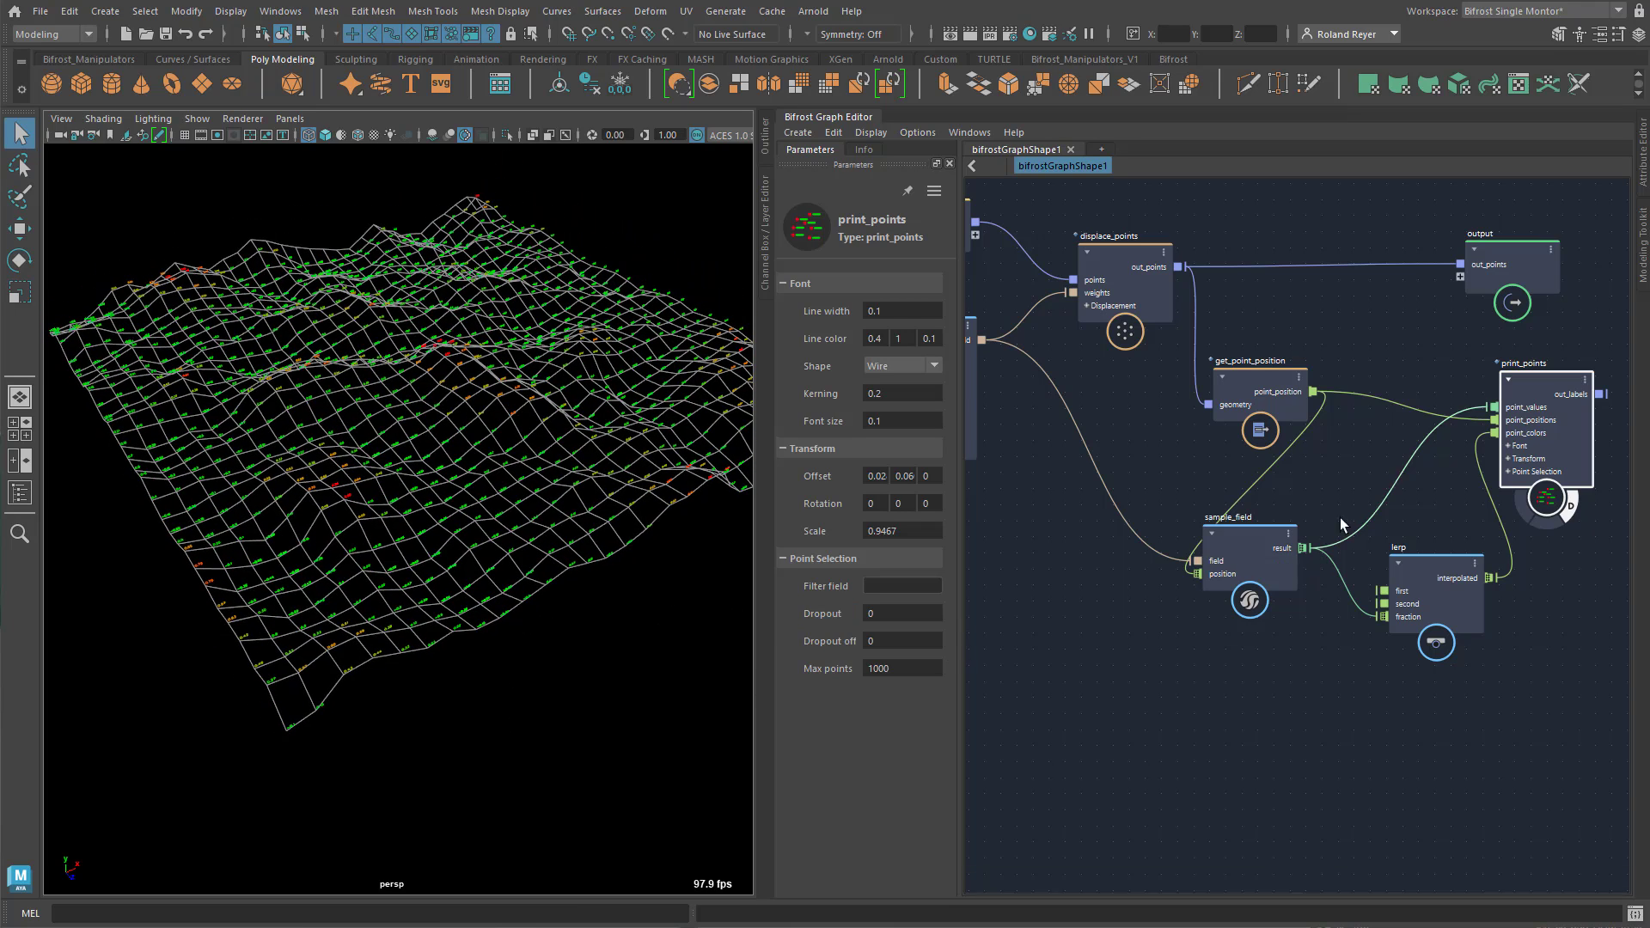
Expand print_points' Point Selection ports and spread the lerp and print_points nodes apart
left_click(1507, 472)
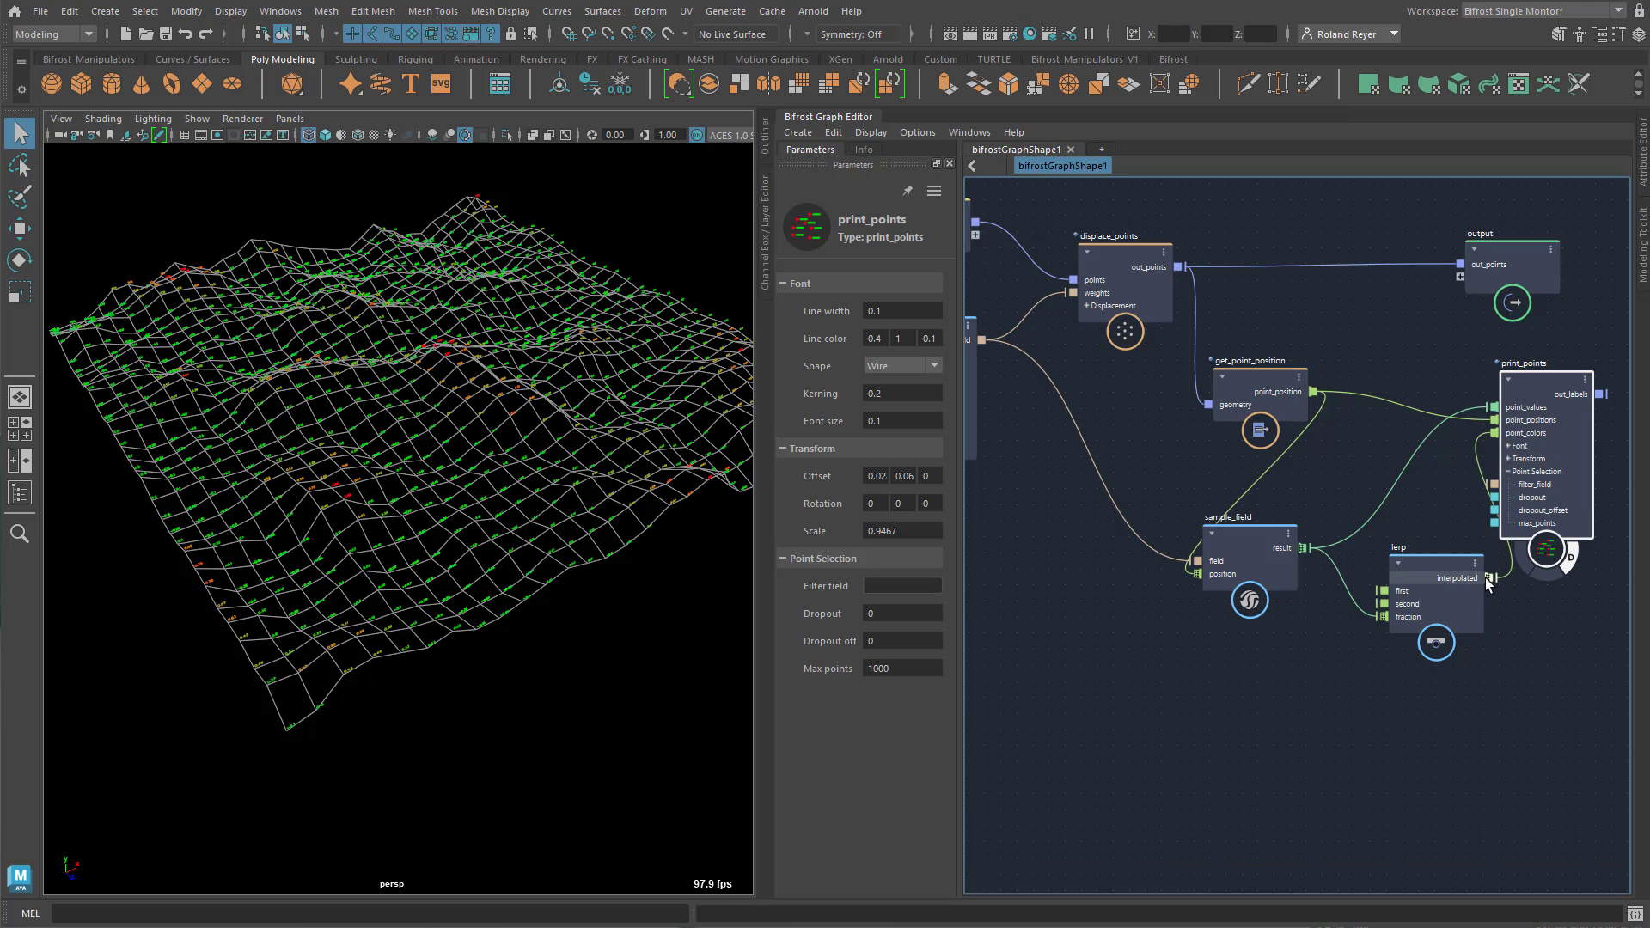
left_click_drag(1436, 626, 1359, 683)
left_click_drag(1535, 418, 1565, 417)
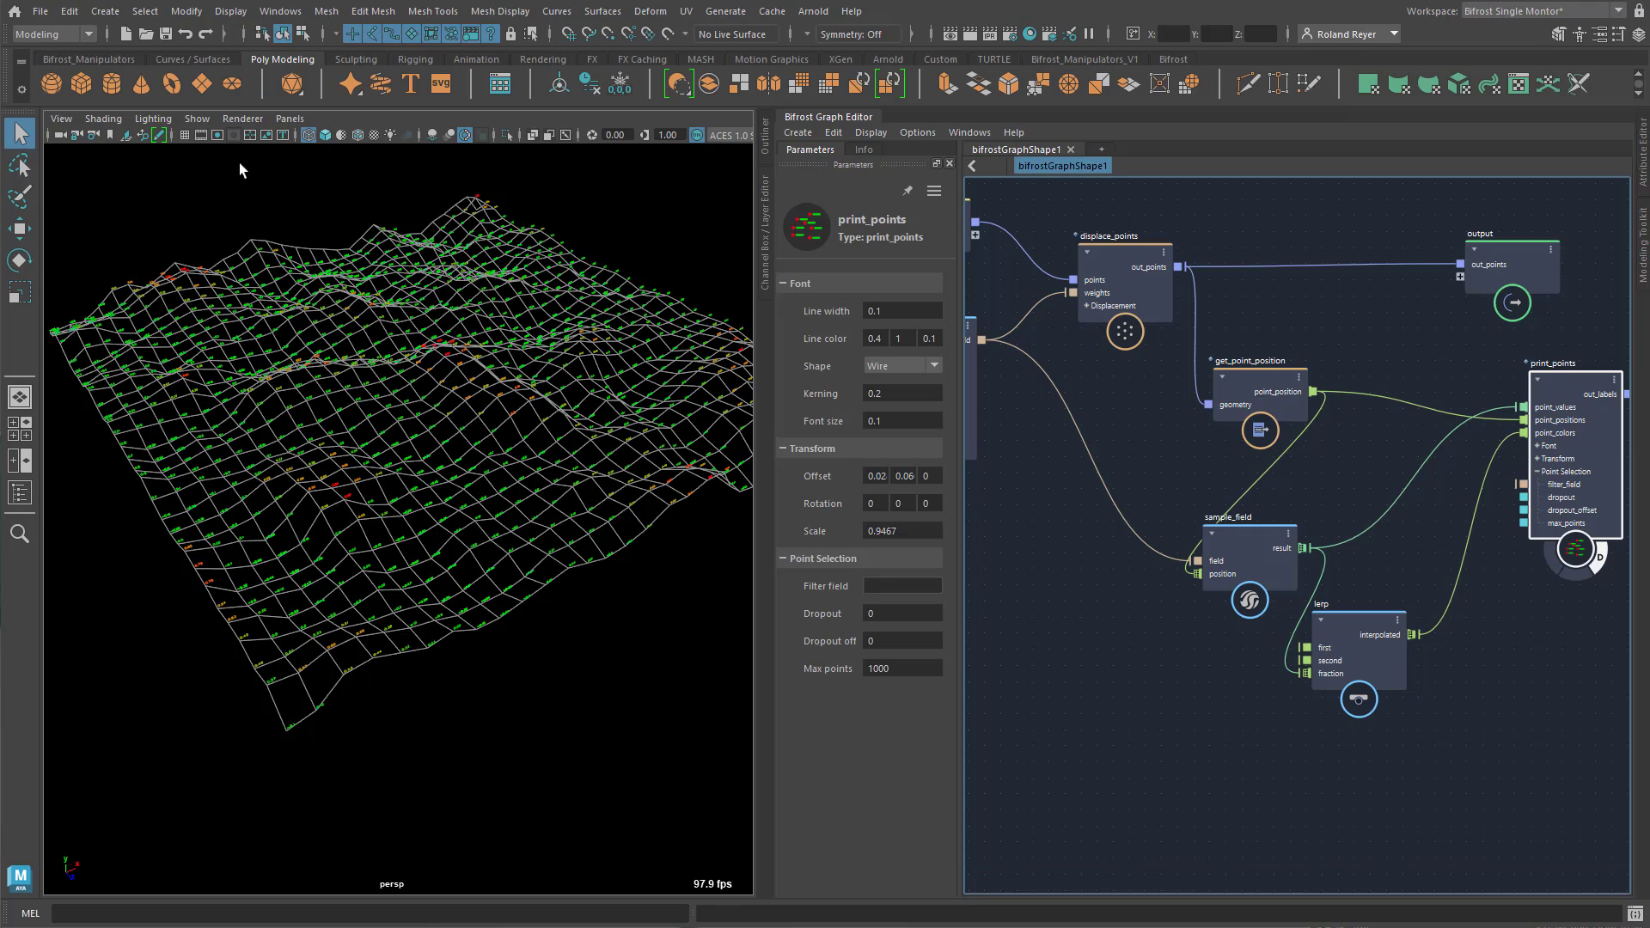
Add a sphere manipulator field, place its nodes below sample_field, and connect its scalar_field to print_points' filter_field
left_click(63, 59)
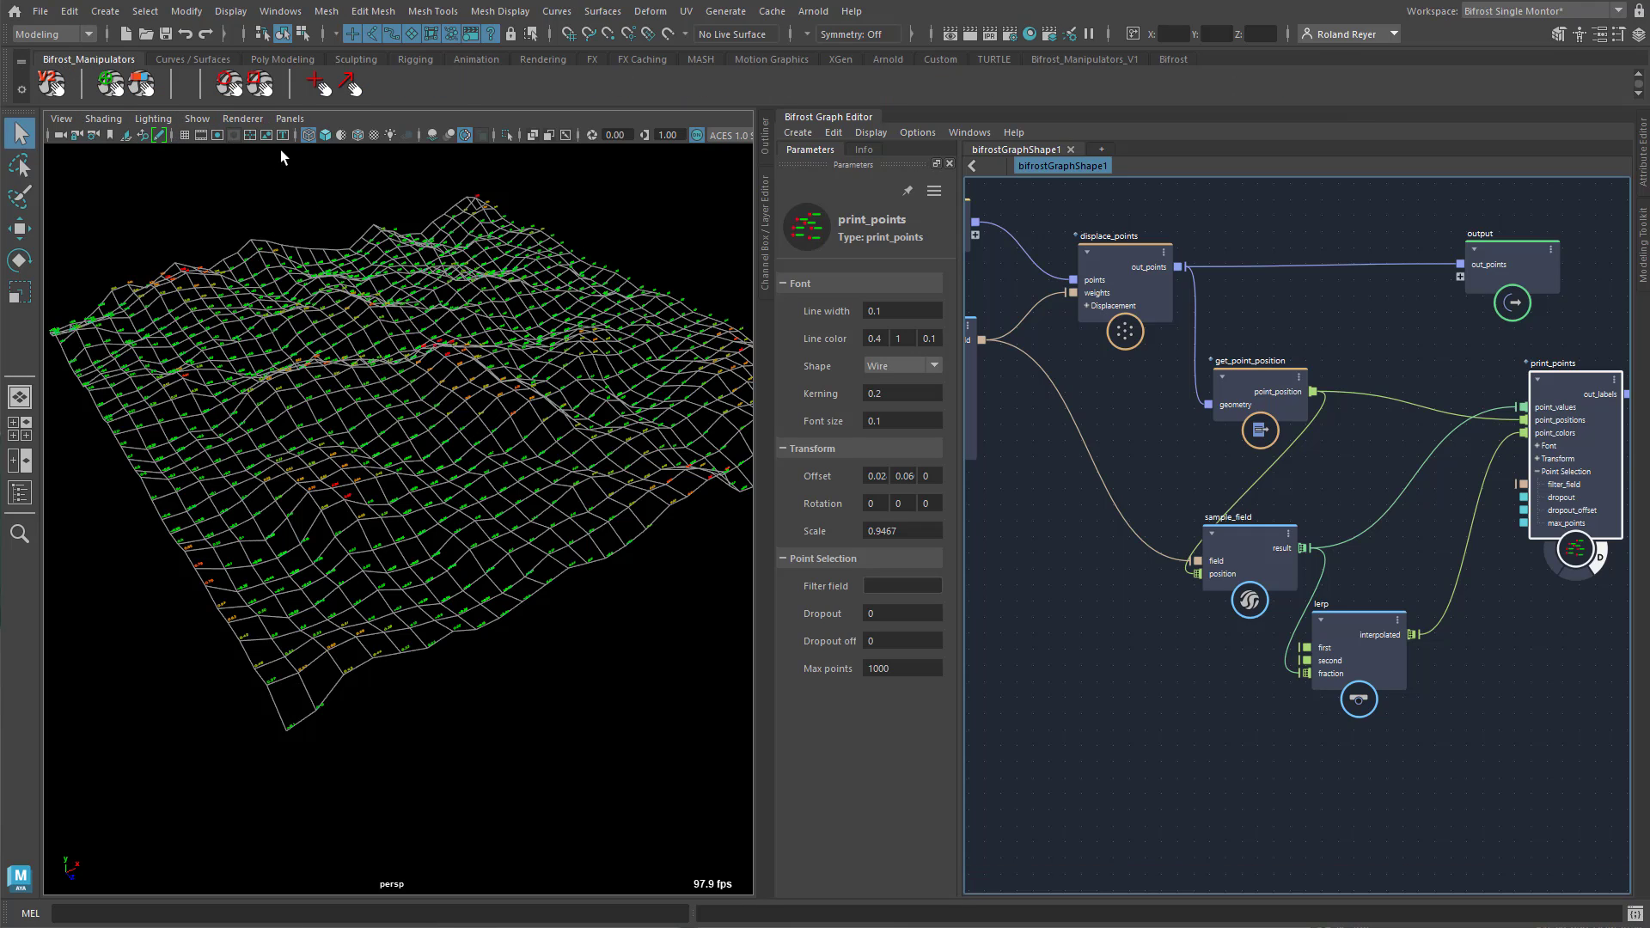
left_click(228, 93)
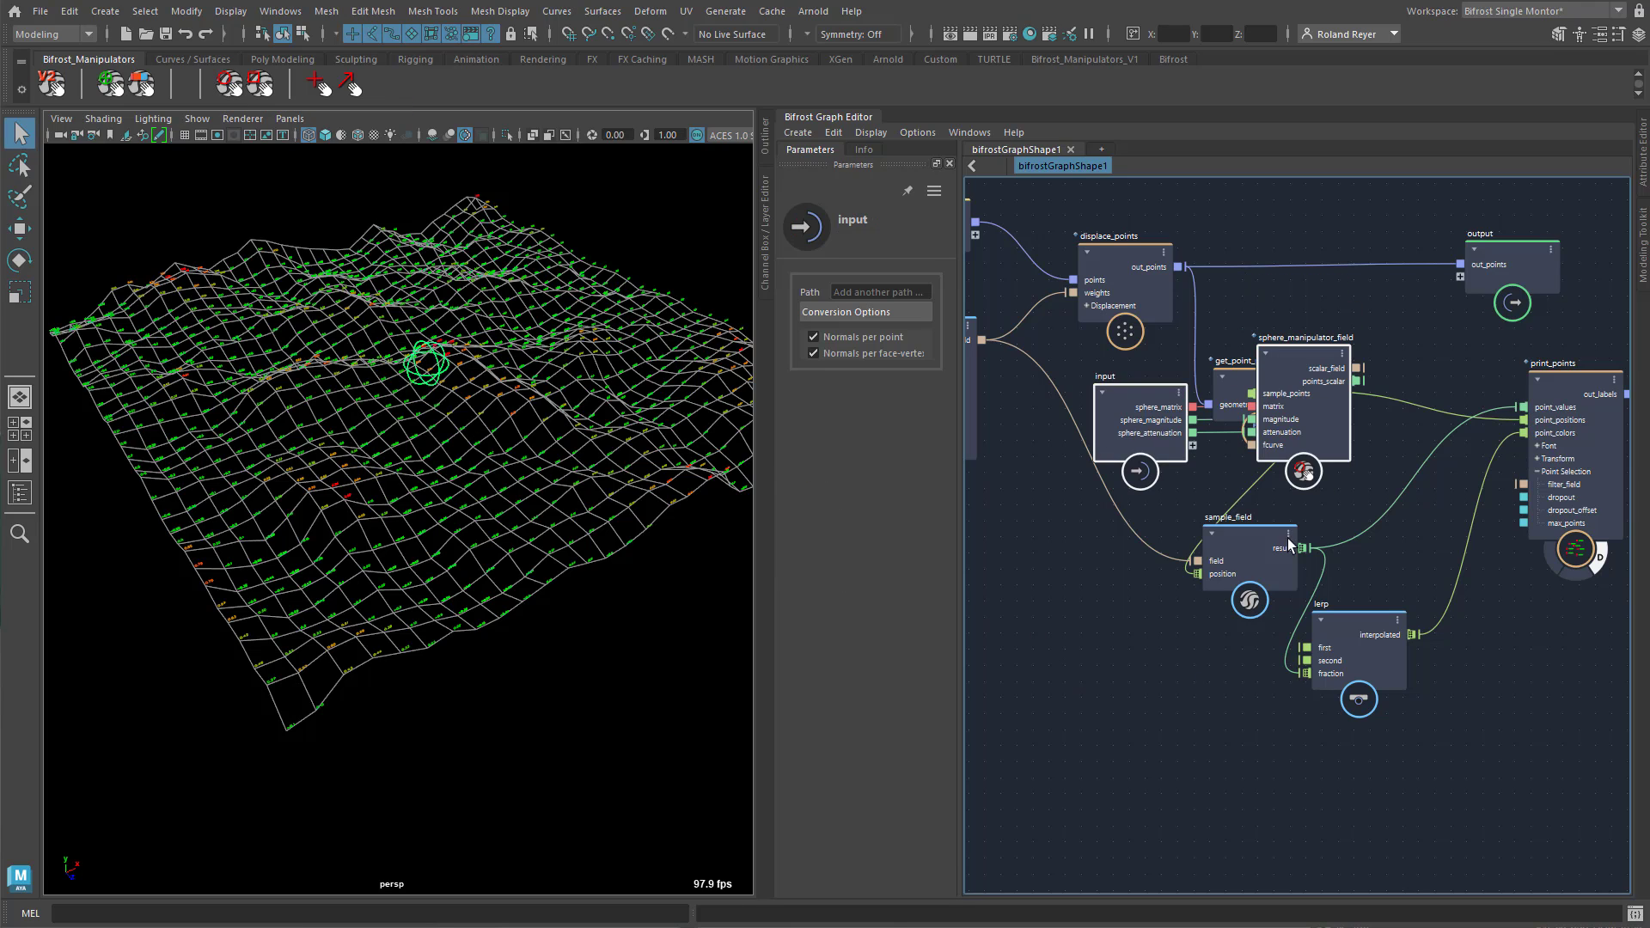
left_click_drag(1319, 456, 1517, 485)
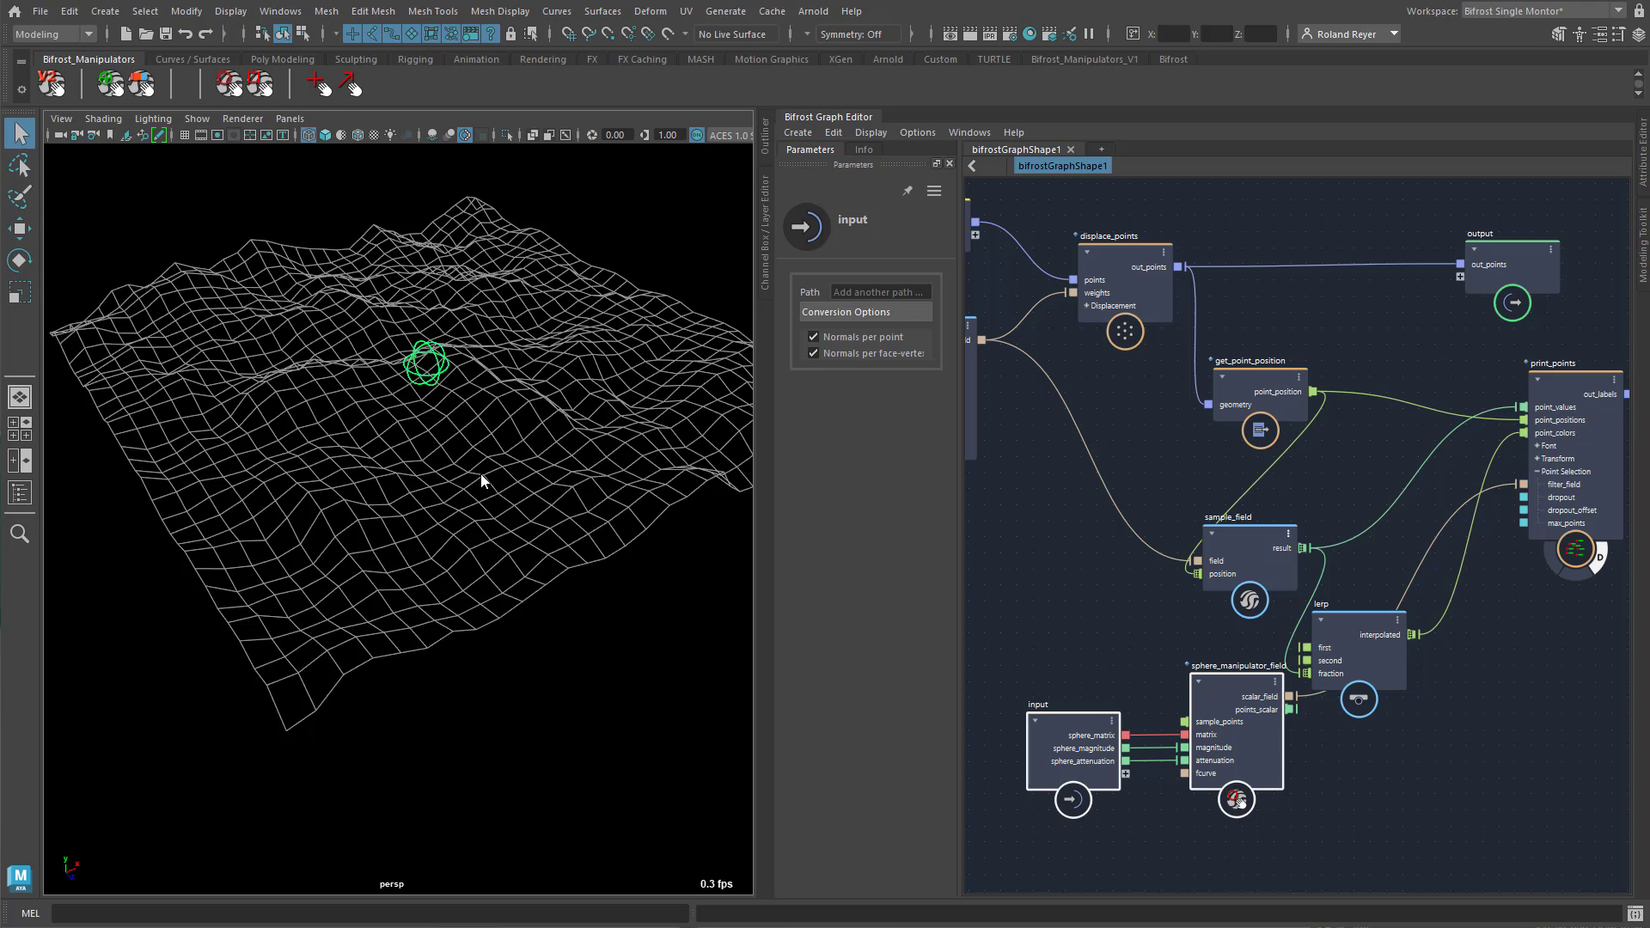
Scale up the sphere manipulator to enclose the middle part of the displaced plane, and inspect the filtered labels
key("w")
left_click_drag(433, 364, 719, 364)
key("r")
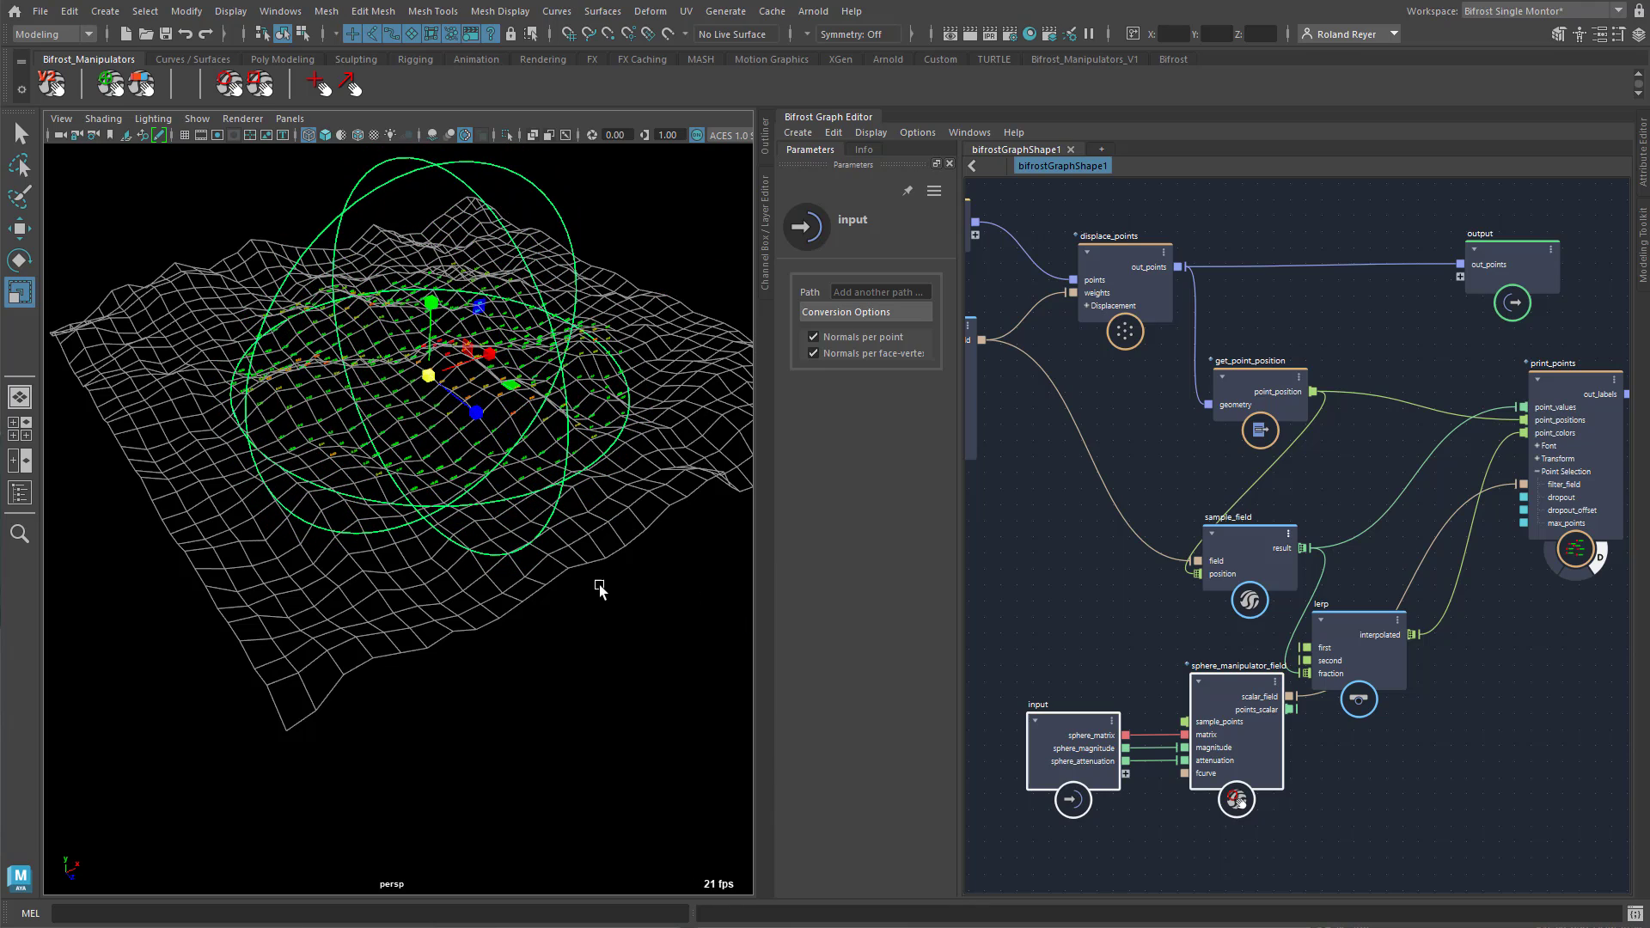
left_click_drag(551, 661, 624, 660, "alt")
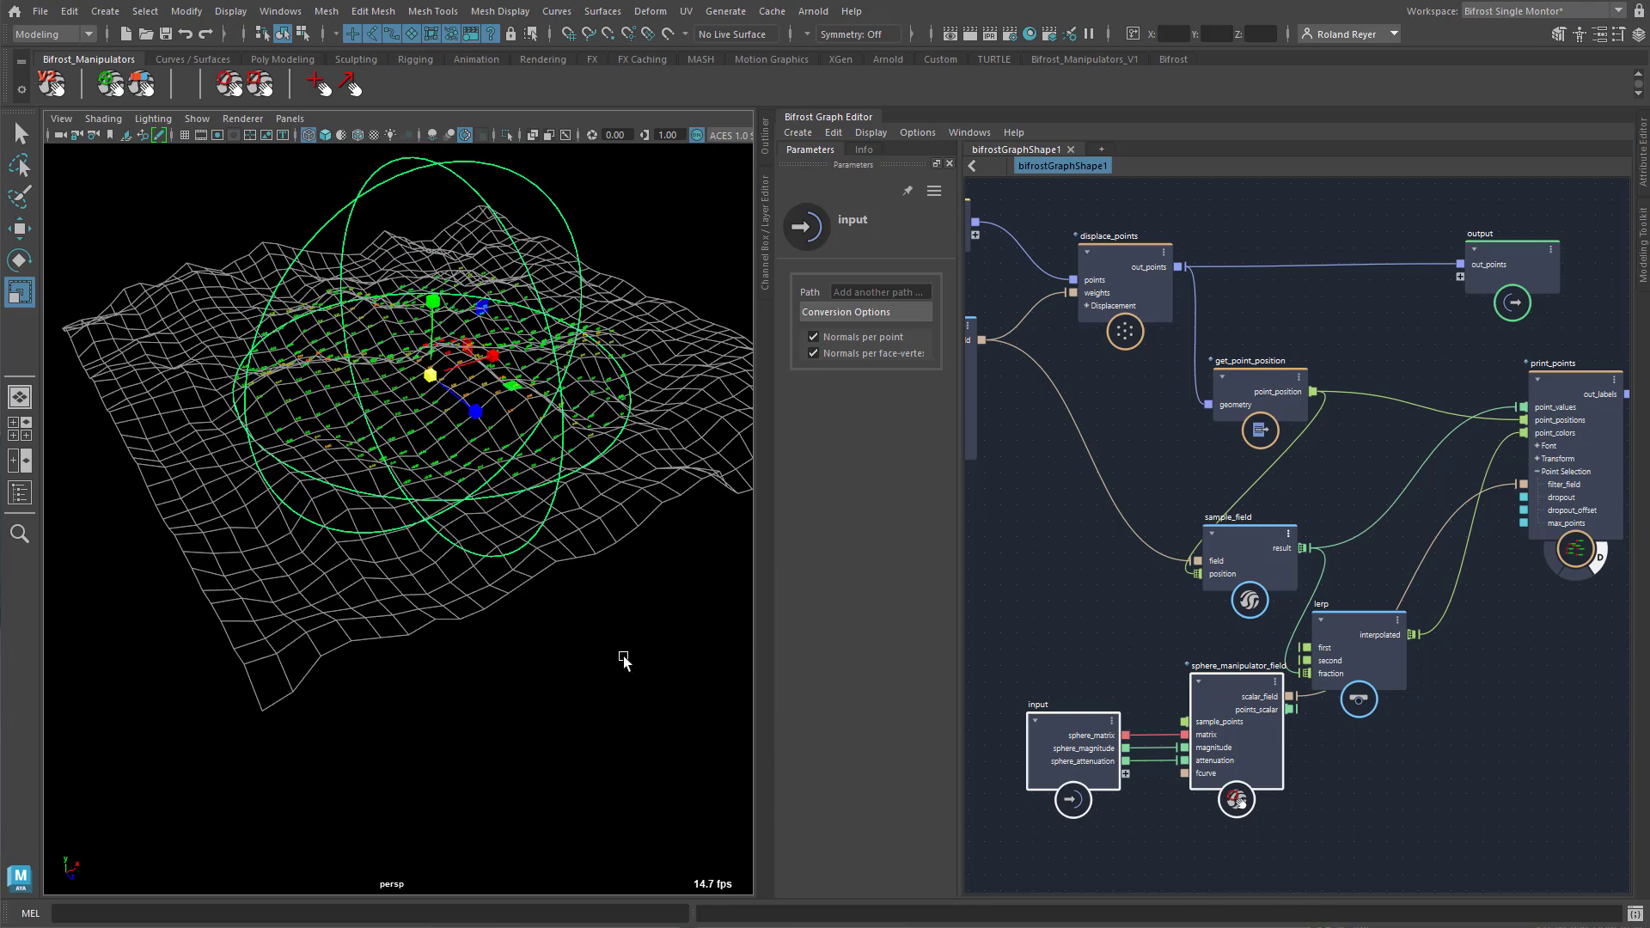
Set print_points' Scale to 1.639 and move the sphere manipulator to the plane's near corner to label the points there
left_click(1572, 388)
left_click_drag(825, 532, 483, 448)
key("w")
left_click_drag(432, 373, 408, 593)
left_click_drag(379, 692, 565, 526, "alt")
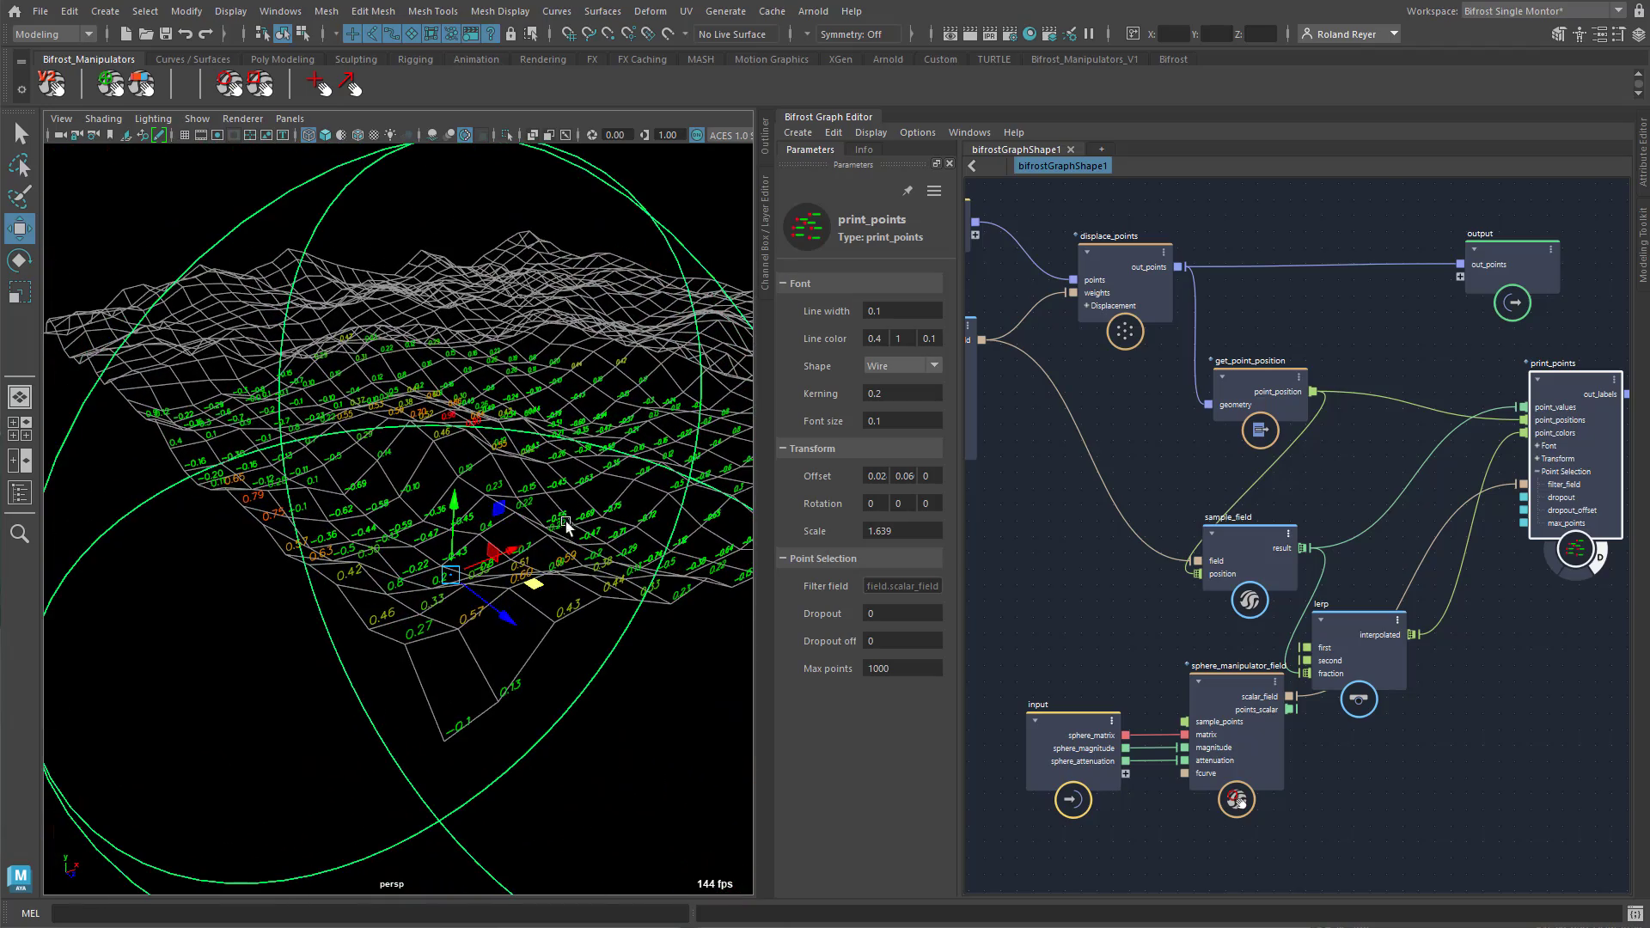
left_click_drag(541, 634, 543, 677, "alt")
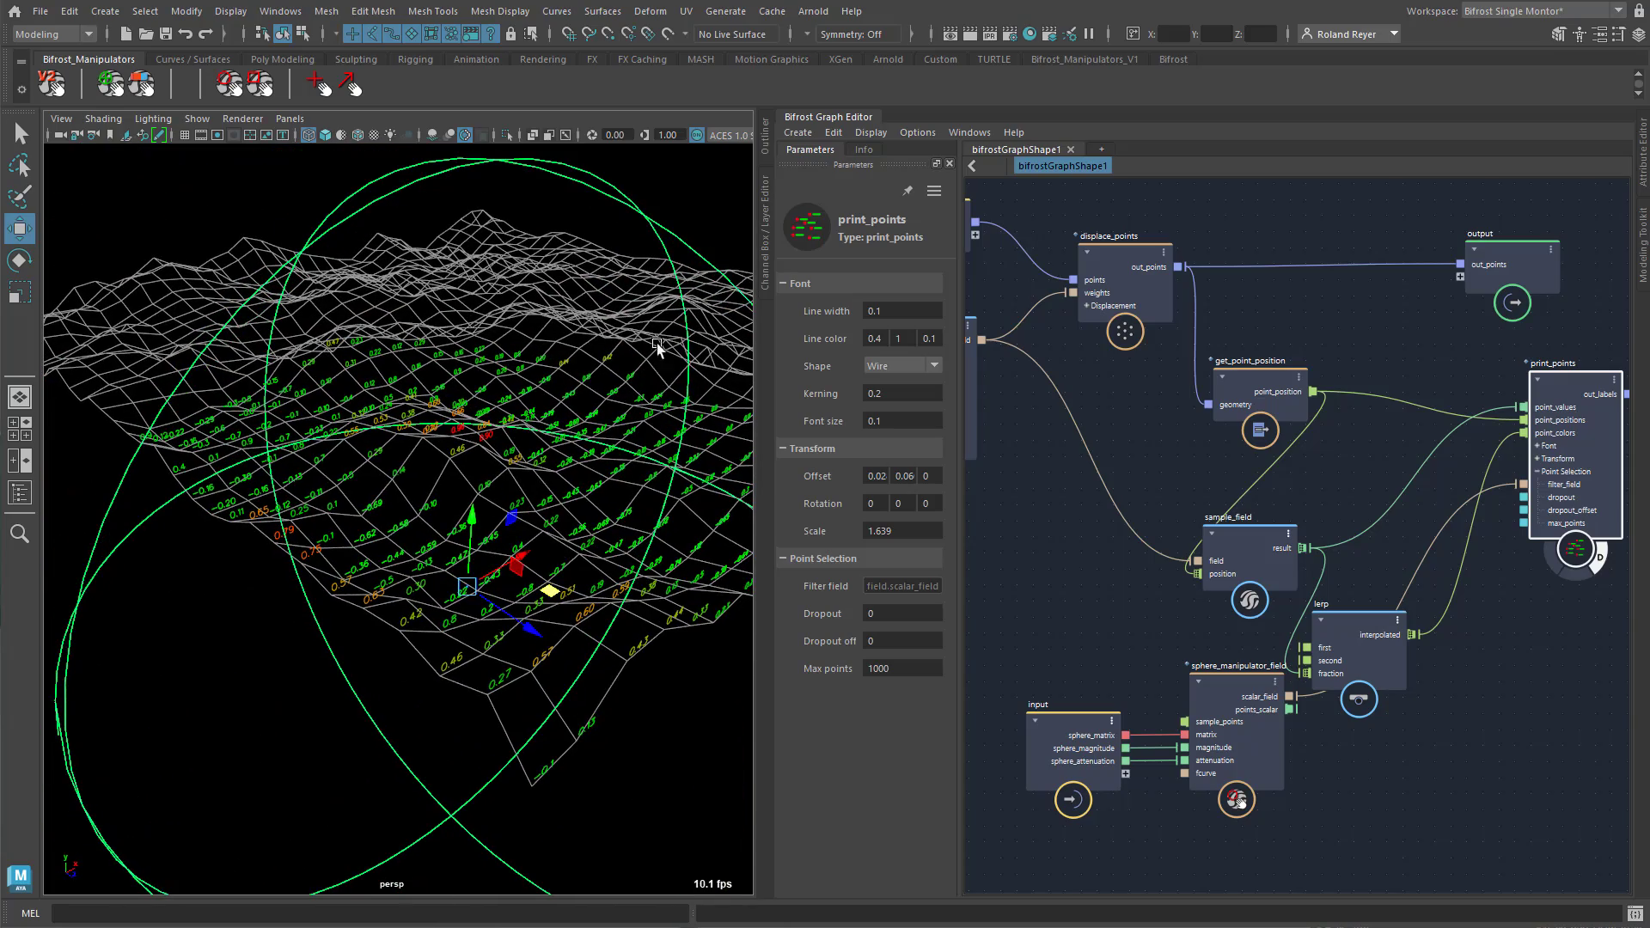